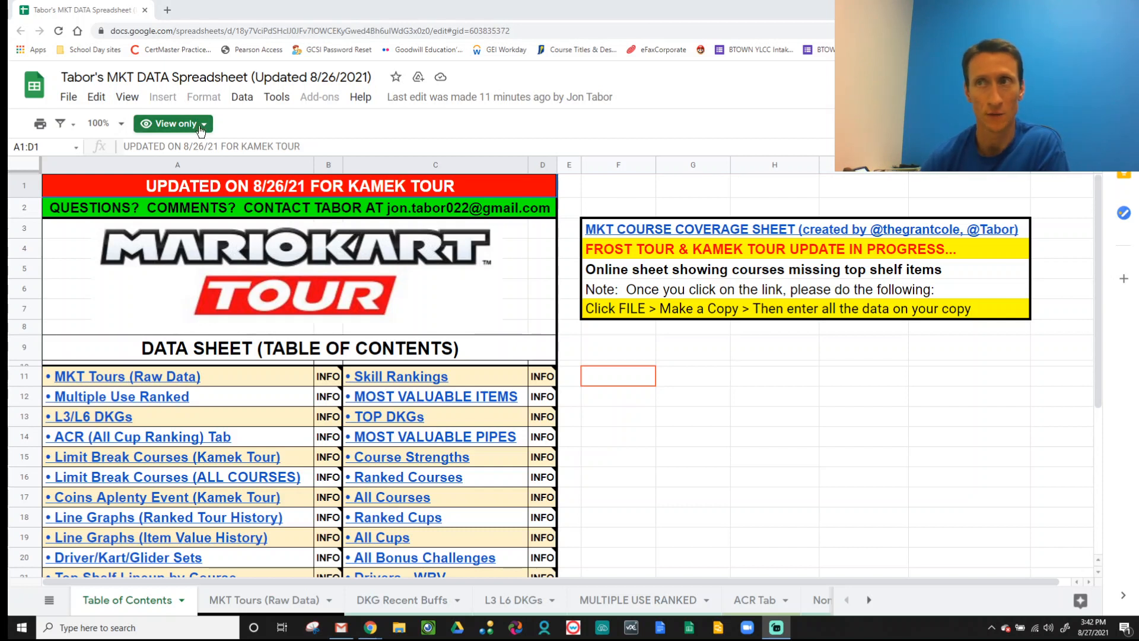
- Check the spreadsheet's view-only access notice, and bring up and cancel the dialog for making a copy of the document
left_click(173, 123)
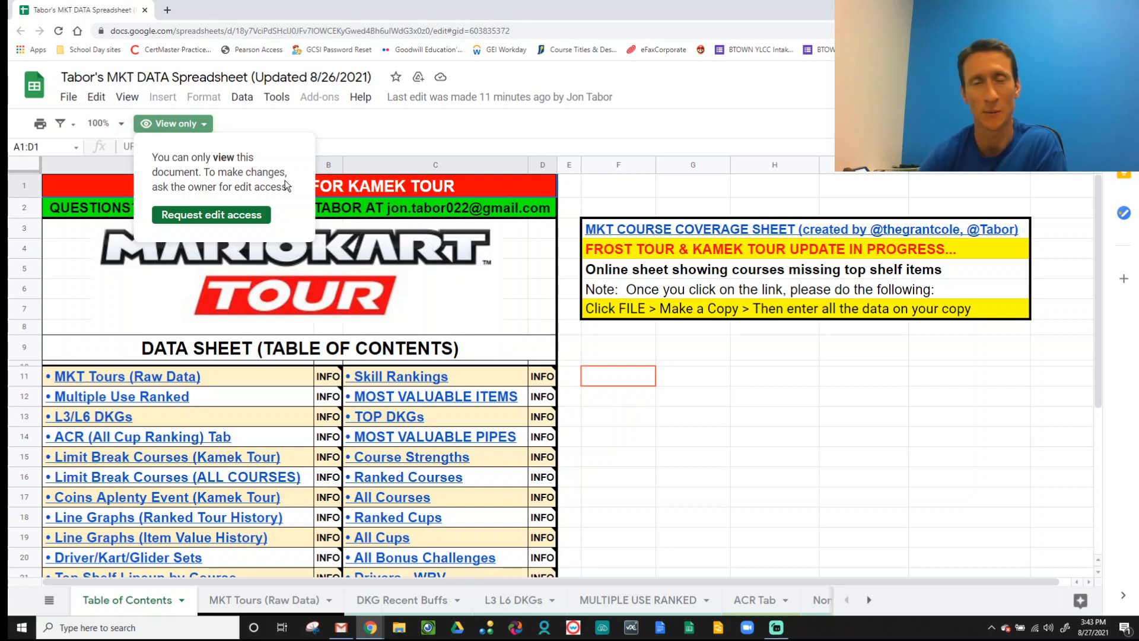
left_click(358, 132)
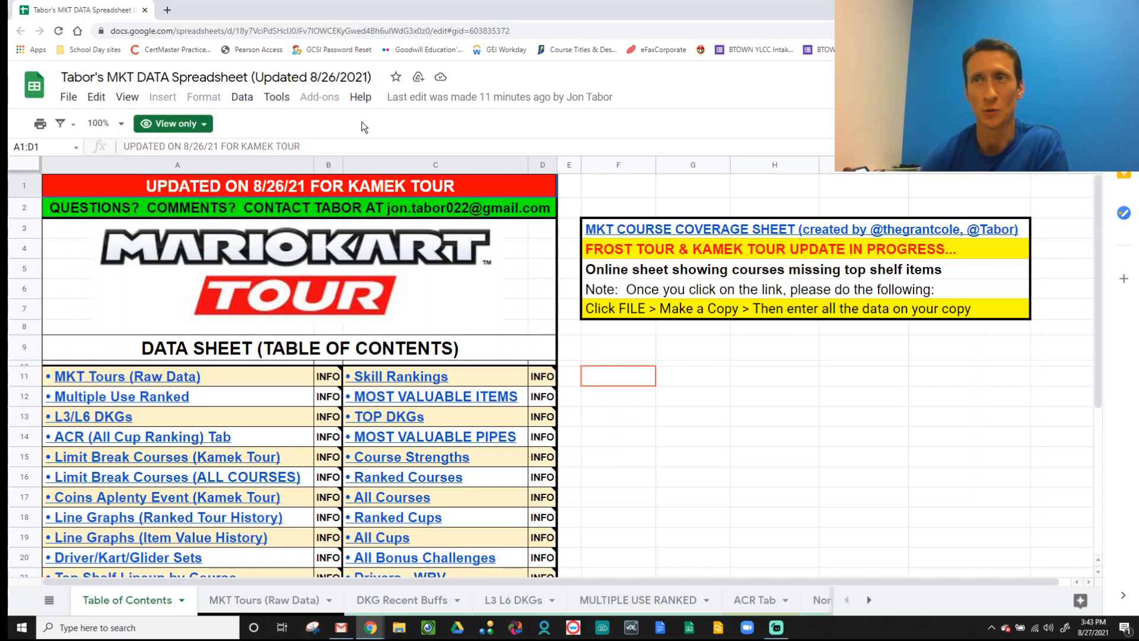
left_click(69, 98)
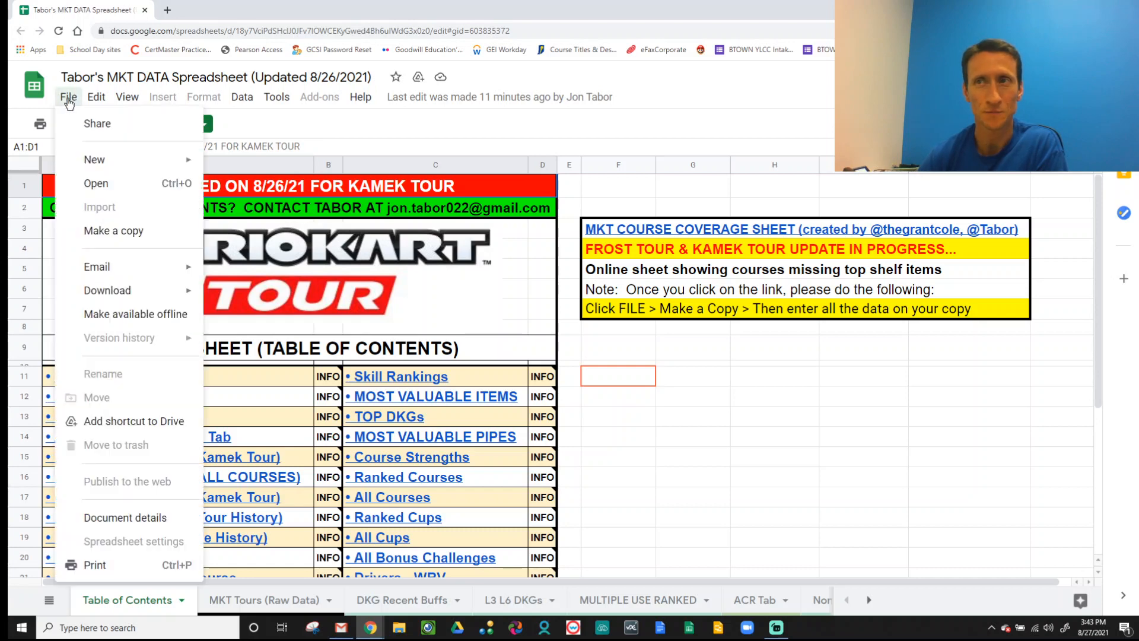
left_click(113, 234)
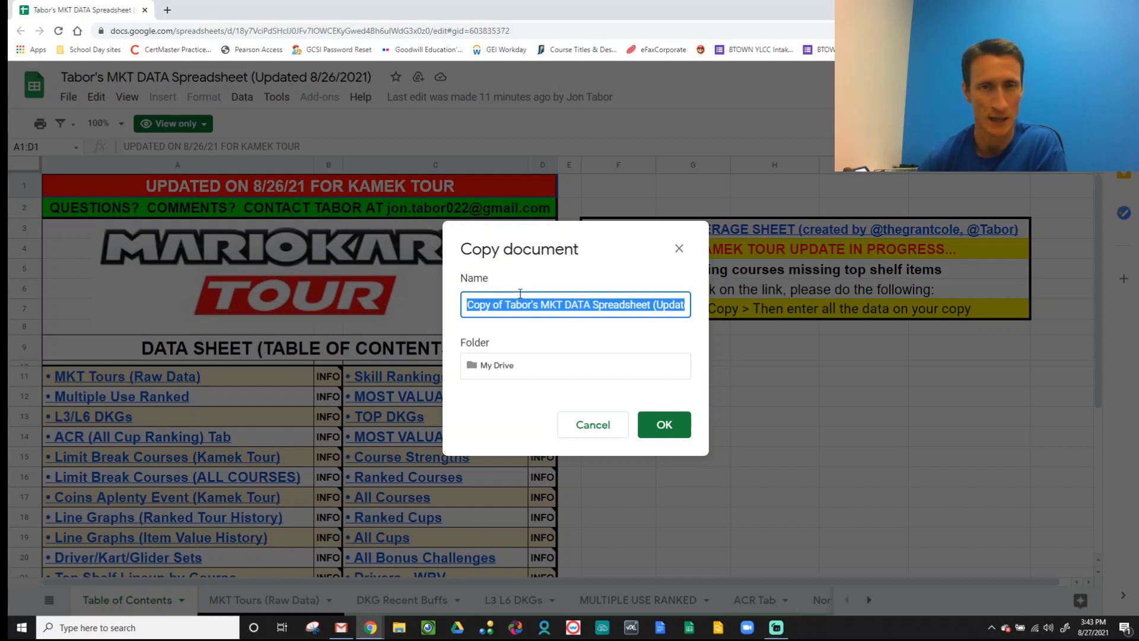
left_click(591, 426)
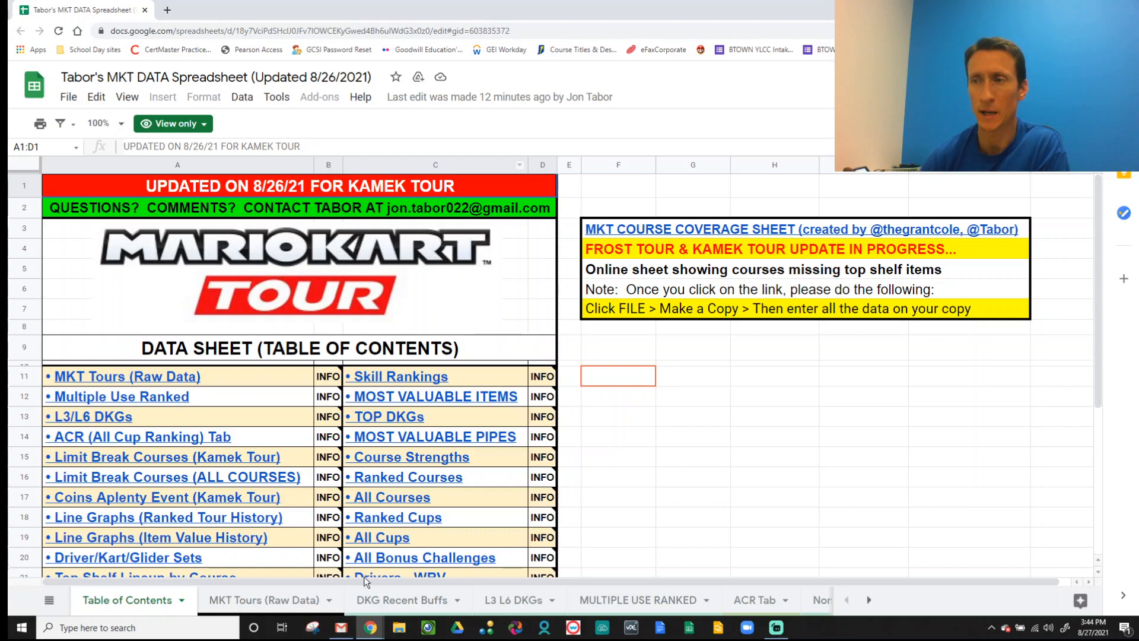
- Switch to the browser window with the editable version of the spreadsheet and browse through its sheet names from Table of Contents to Glider WCV
mouse_move(370, 627)
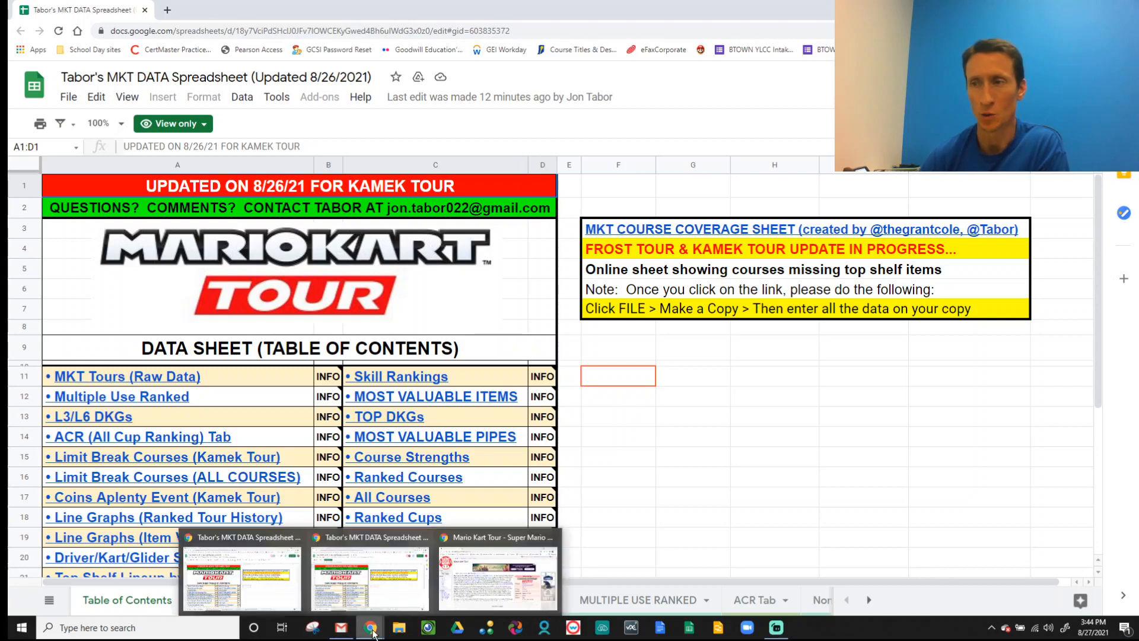
left_click(357, 573)
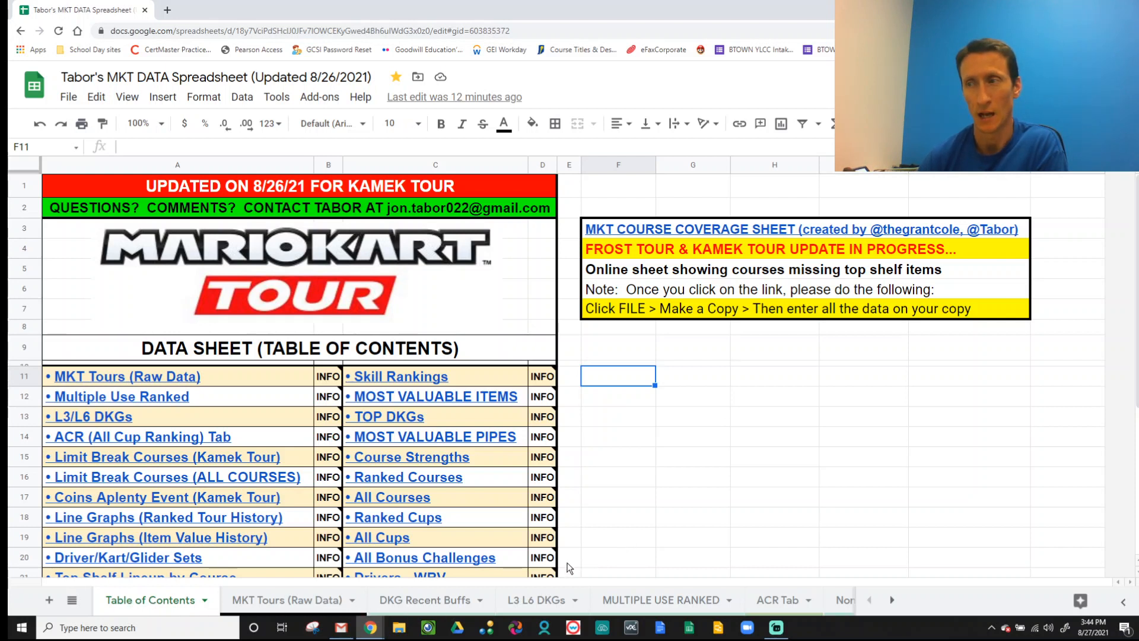
scroll(437, 605, "down", 5)
scroll(437, 605, "down", 10)
scroll(438, 605, "down", 10)
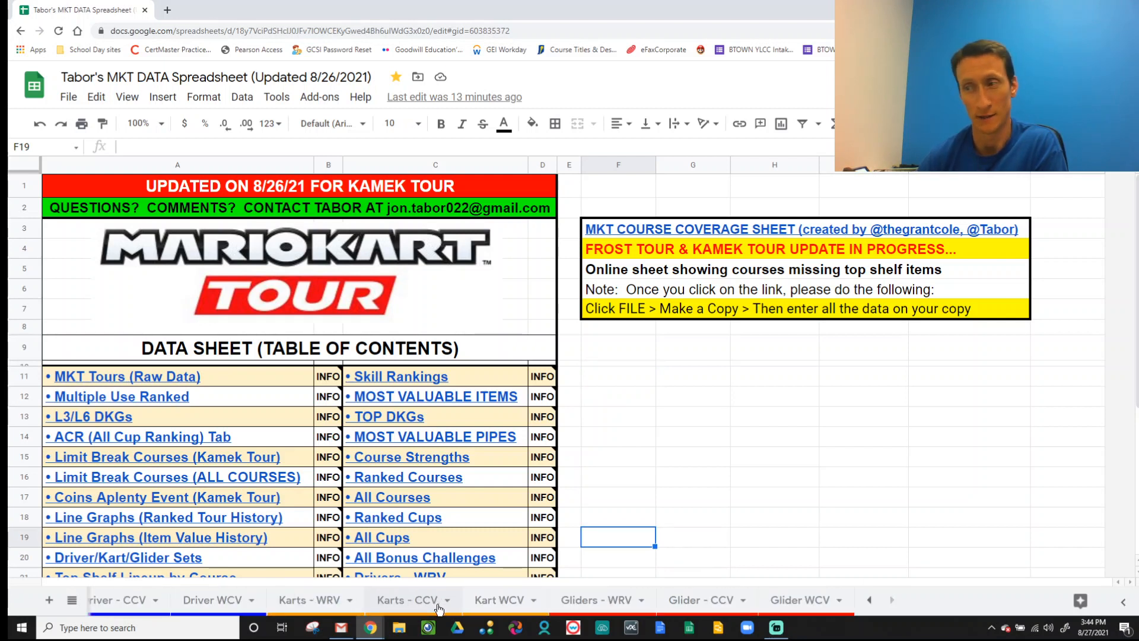
scroll(439, 608, "up", 8)
scroll(442, 608, "up", 10)
scroll(442, 608, "up", 8)
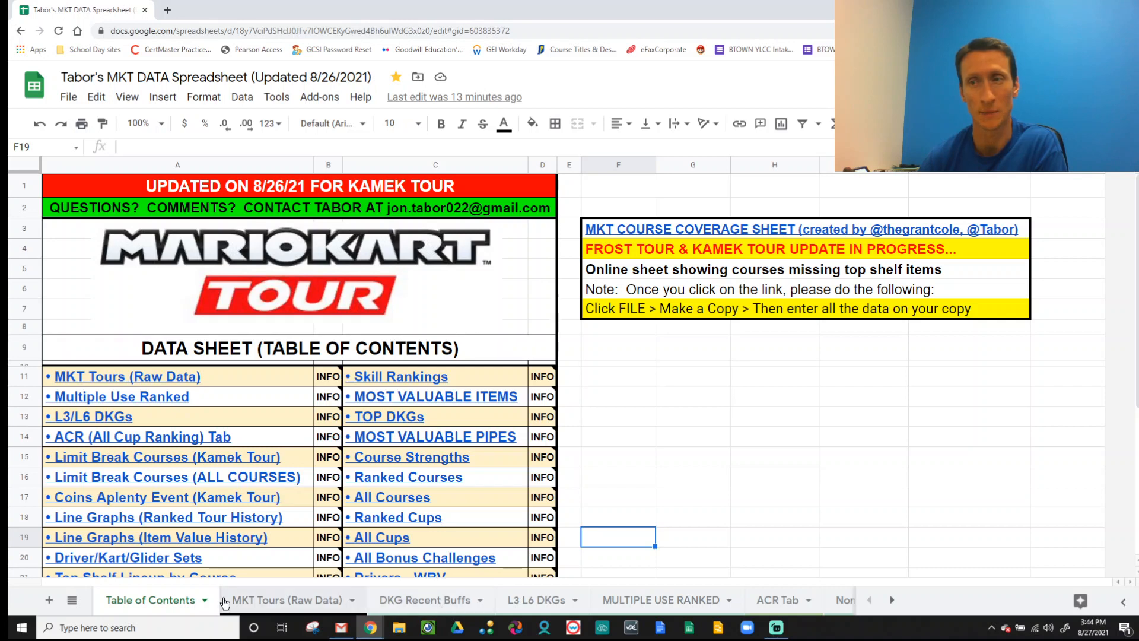
- Look through the list of all sheets, including the hidden ones before Table of Contents, and close it
left_click(73, 602)
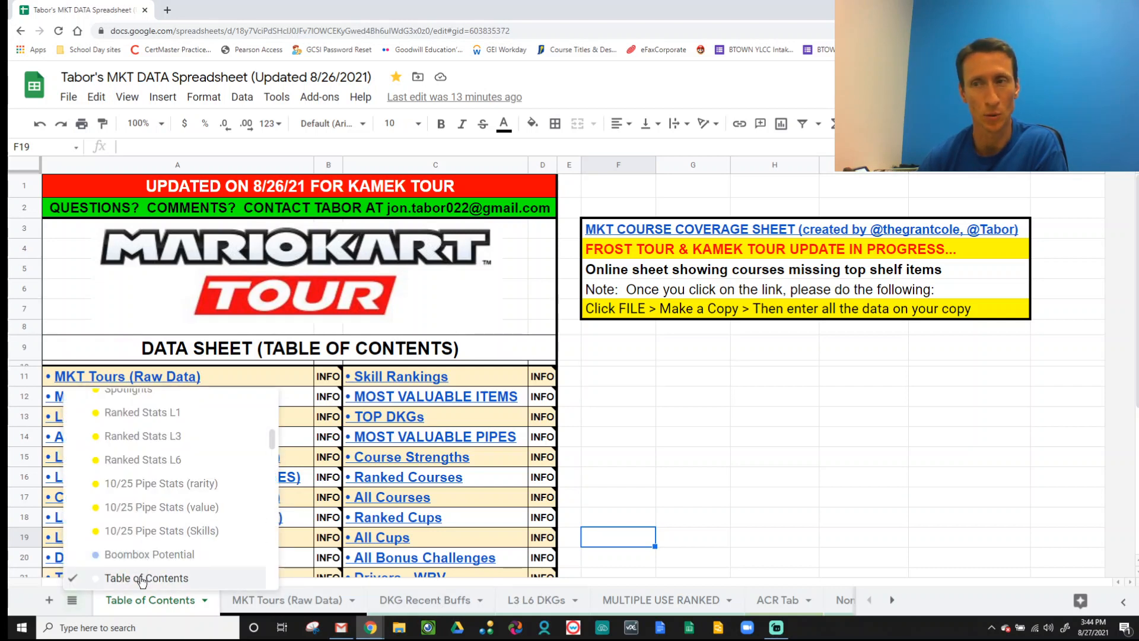
scroll(143, 569, "down", 1)
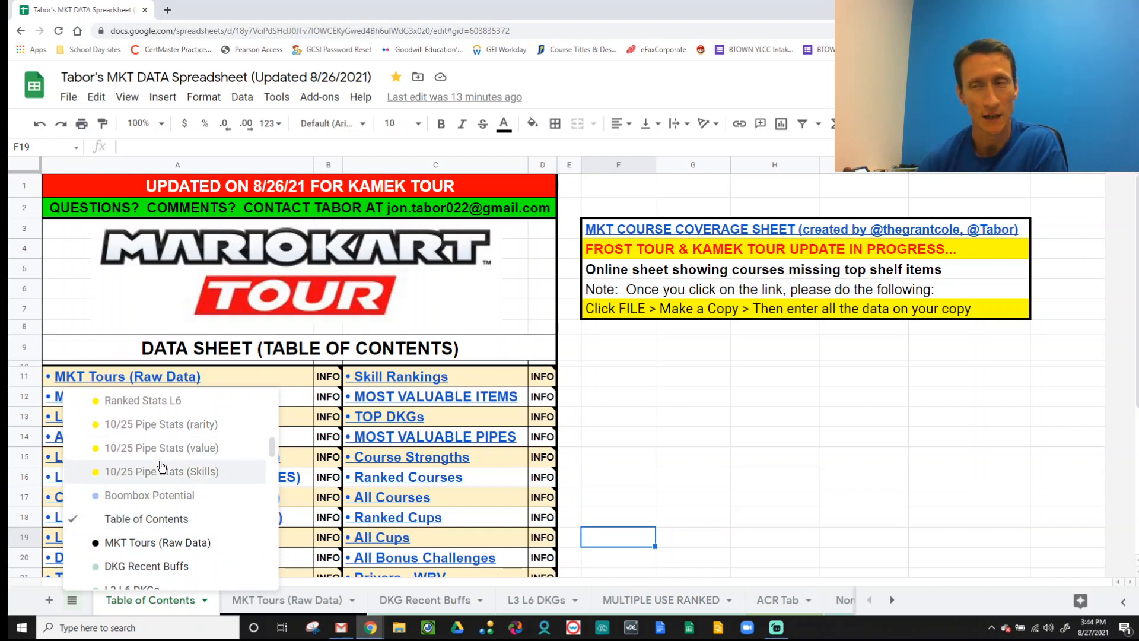
scroll(160, 466, "up", 5)
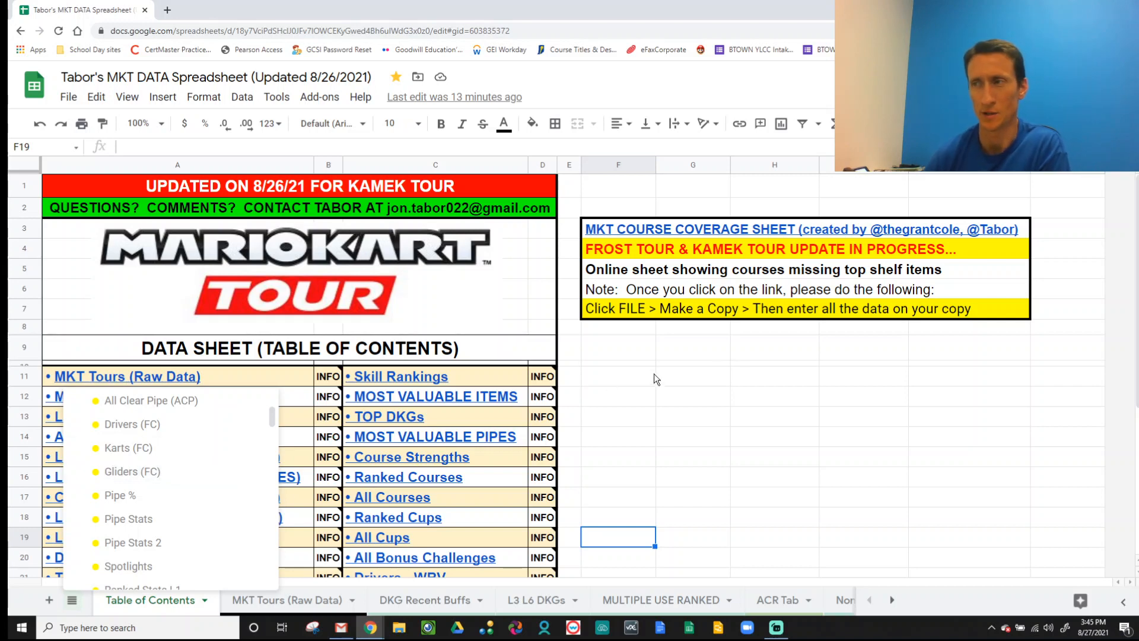
left_click(650, 401)
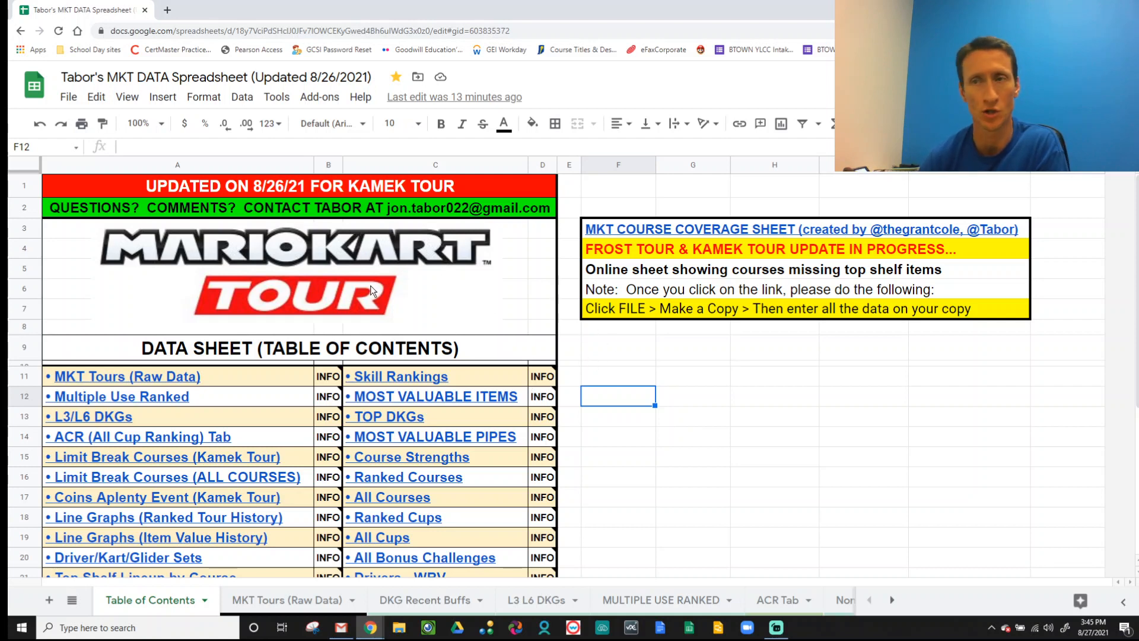
- Review the links in the table of contents, previewing those for All Bonus Challenges, Driver/Kart/Glider Sets and Top Shelf Lineup by Course
scroll(366, 289, "down", 3)
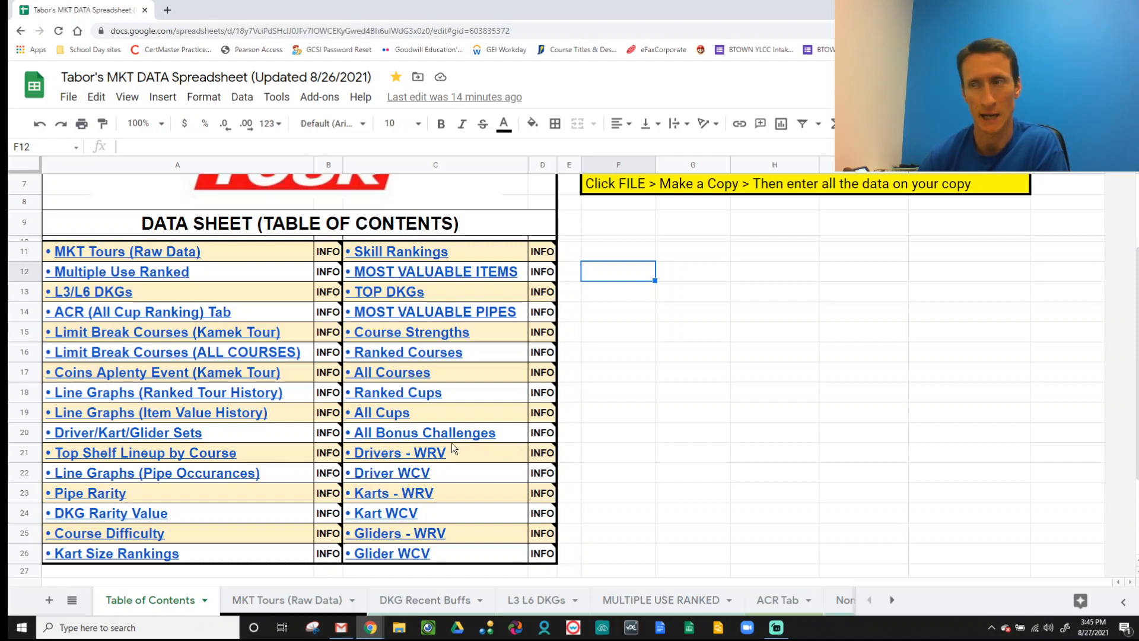
left_click(418, 433)
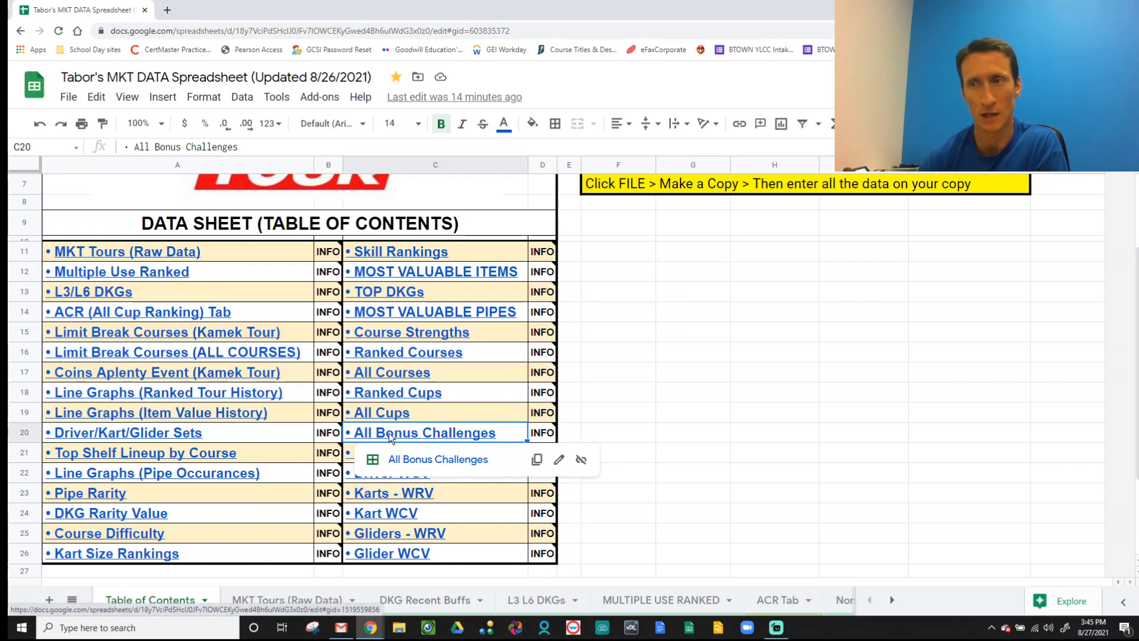
left_click(145, 436)
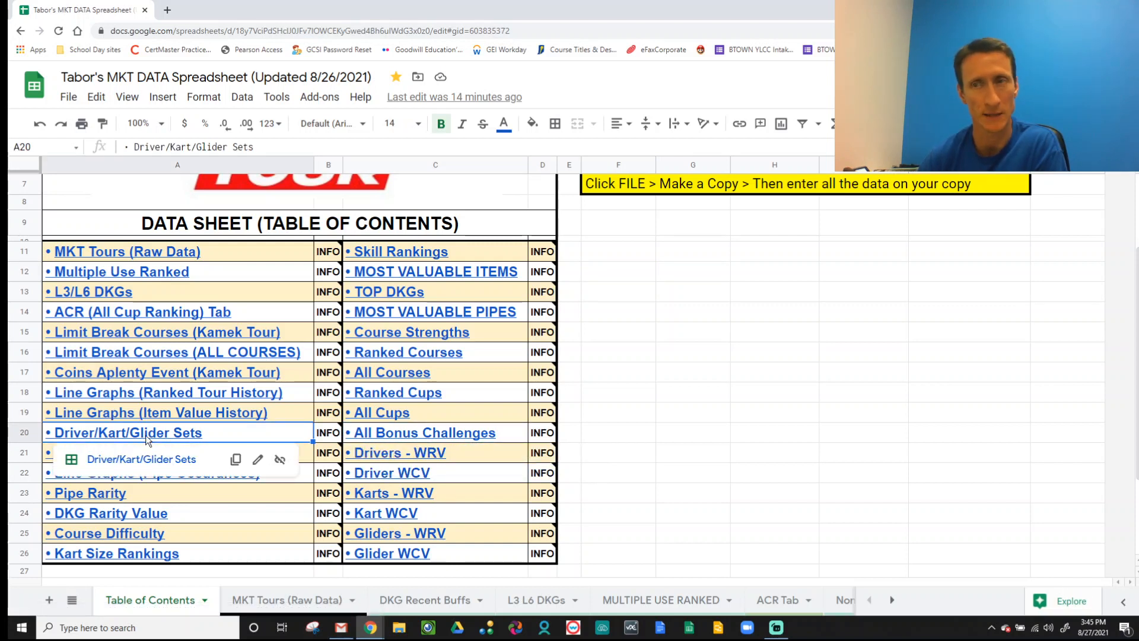
left_click(667, 414)
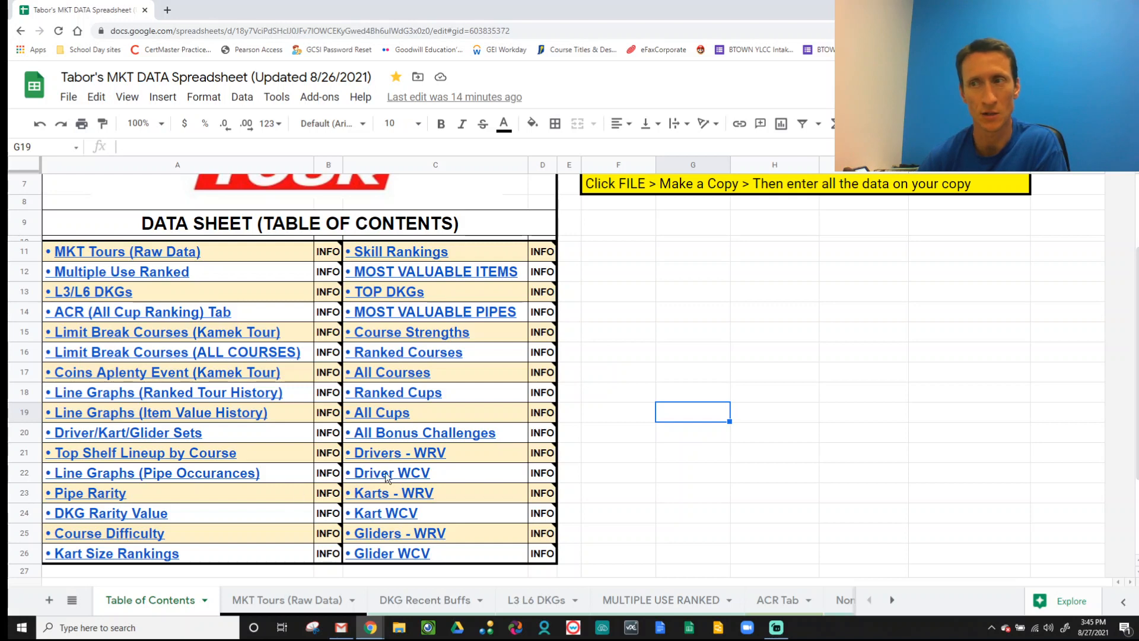
mouse_move(311, 454)
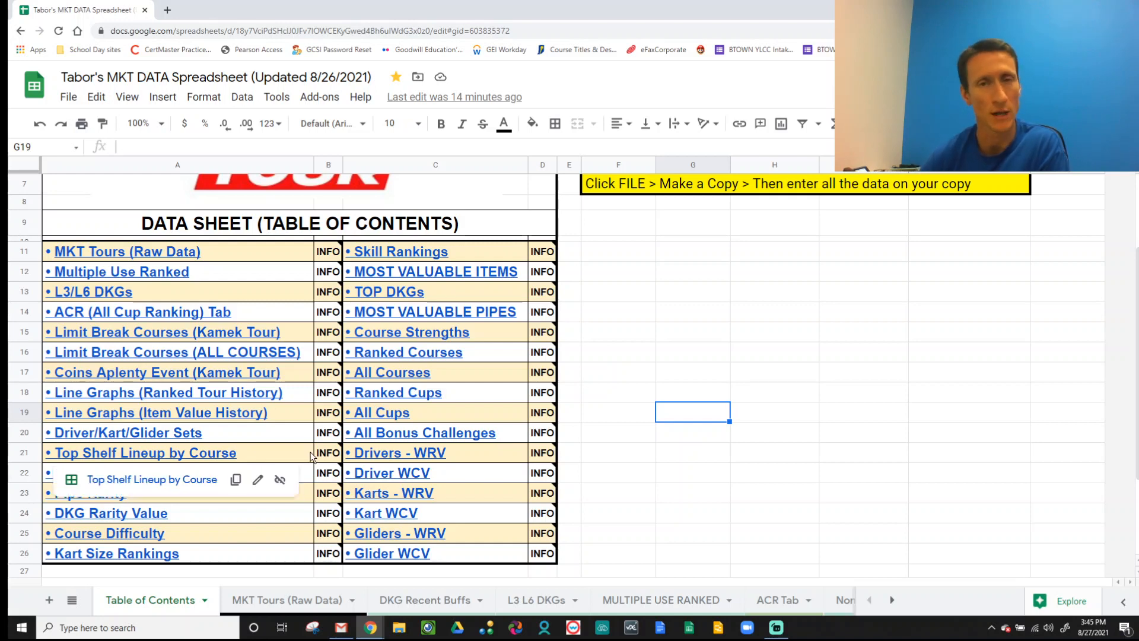
scroll(660, 400, "up", 3)
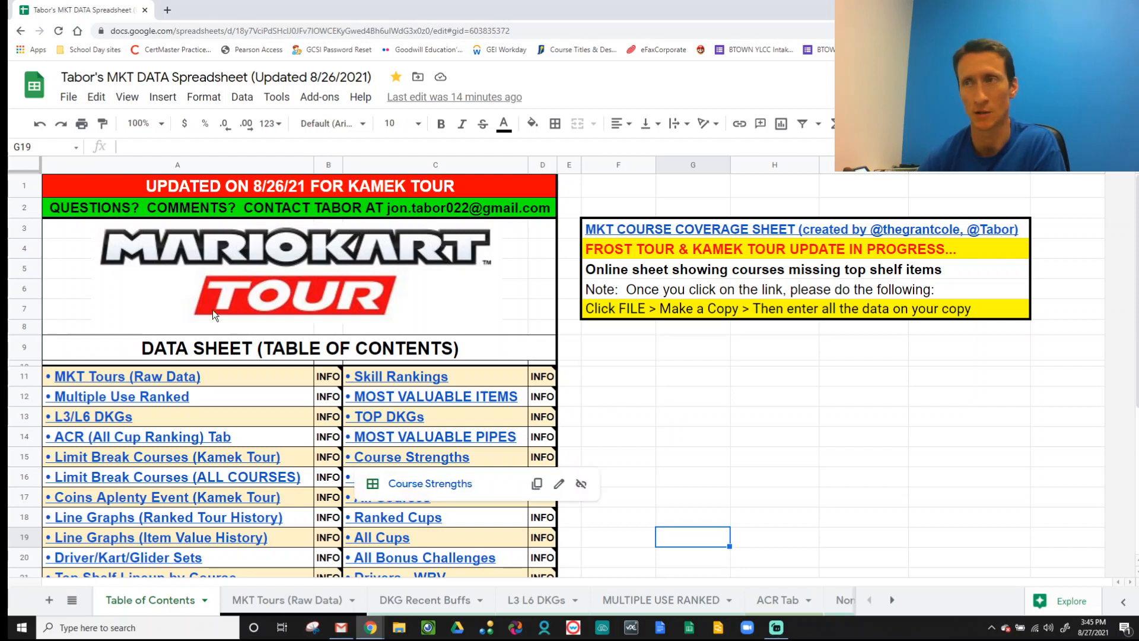
- Look at the Kamek Tour update banner and the progress note under the MKT Course Coverage Sheet link
left_click(241, 188)
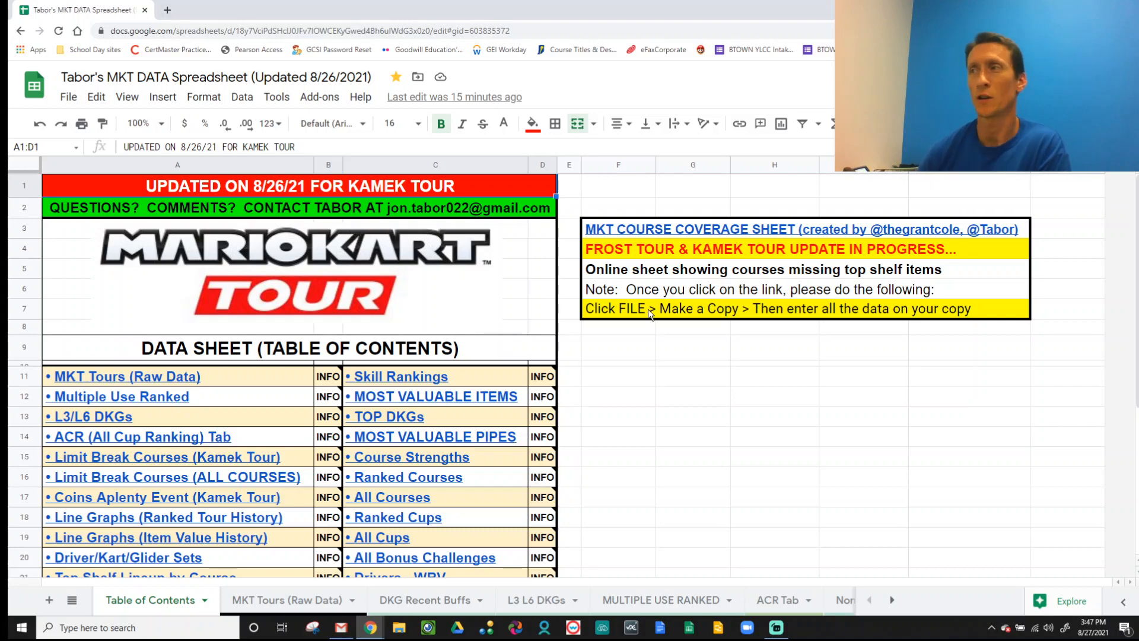
left_click(693, 249)
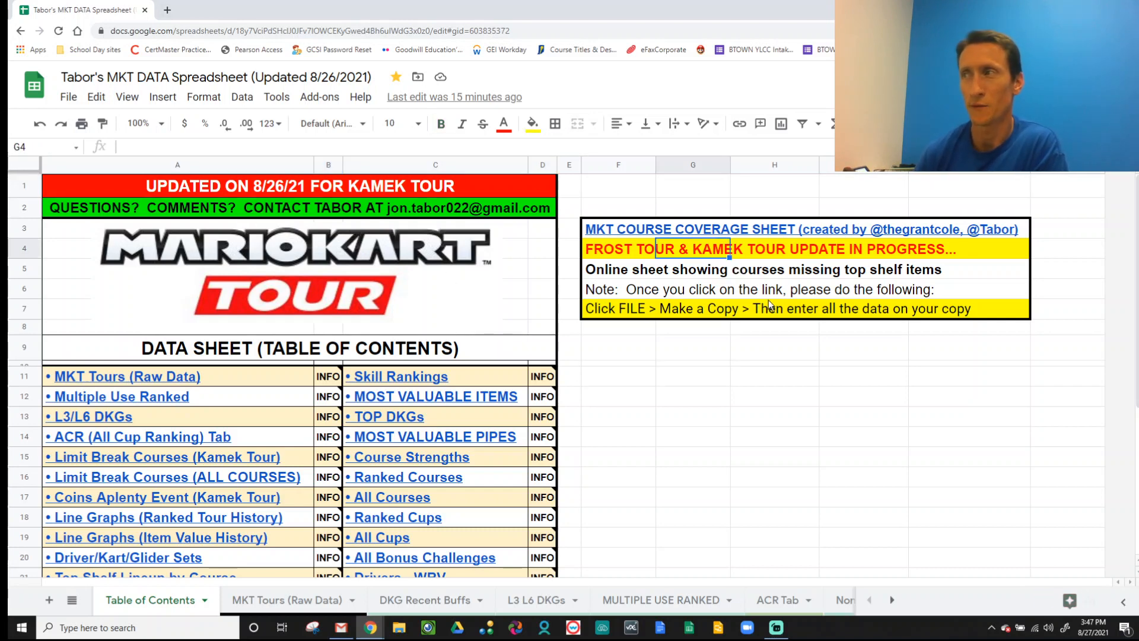
left_click(710, 347)
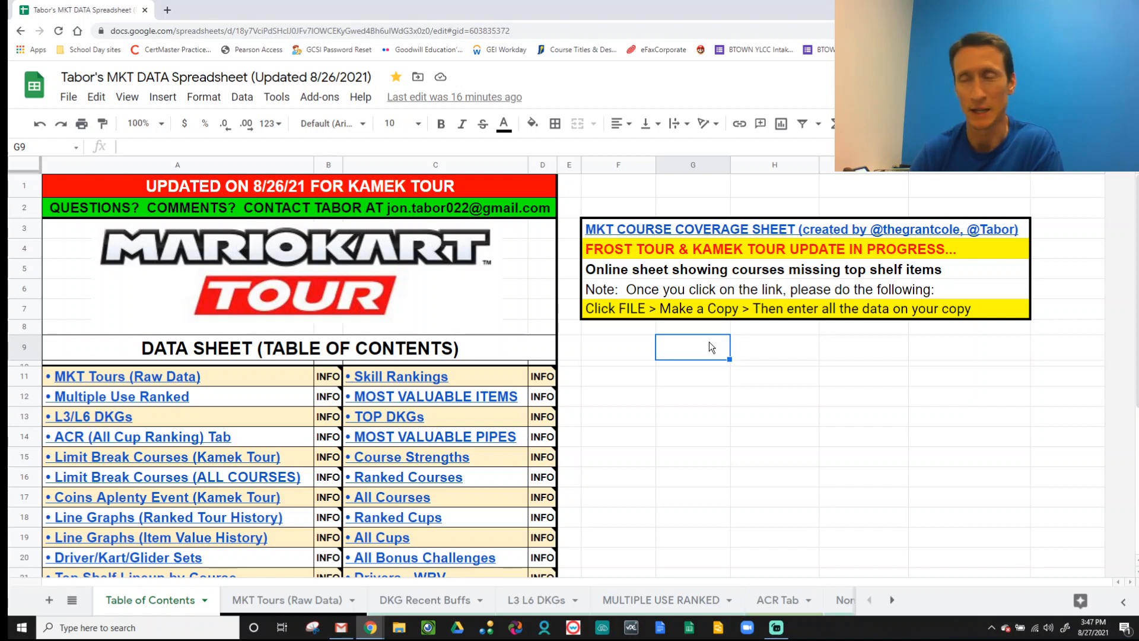
- Open the MKT Tours (Raw Data) sheet and examine the New York Tour's weeks, cups and ranked courses in the first rows
left_click(289, 605)
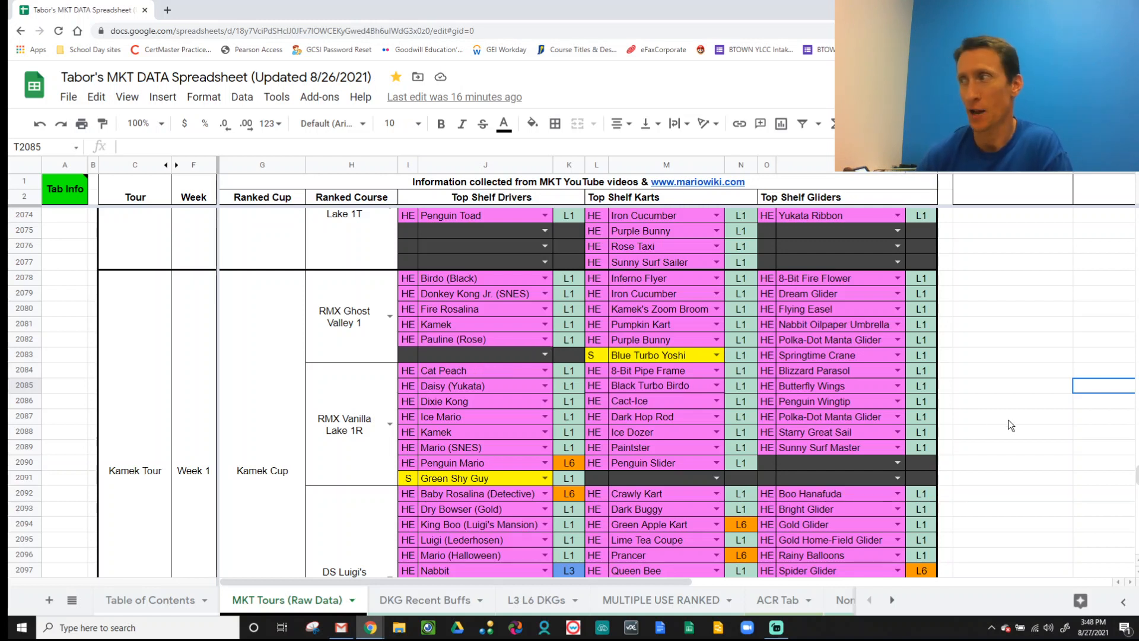
left_click_drag(1136, 474, 1135, 213)
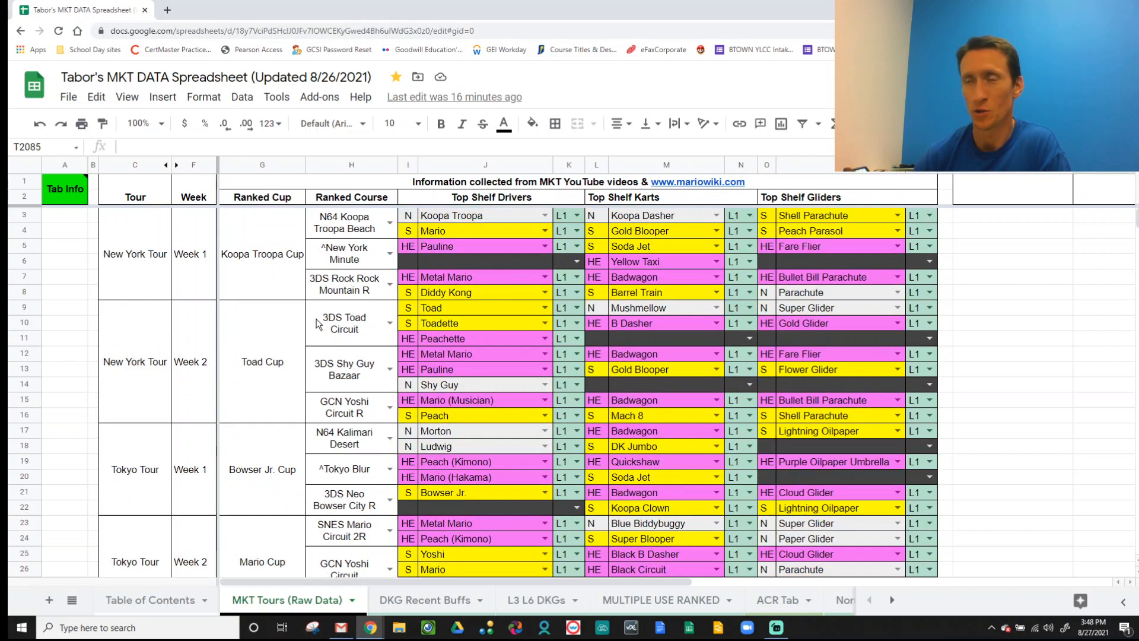
left_click(136, 259)
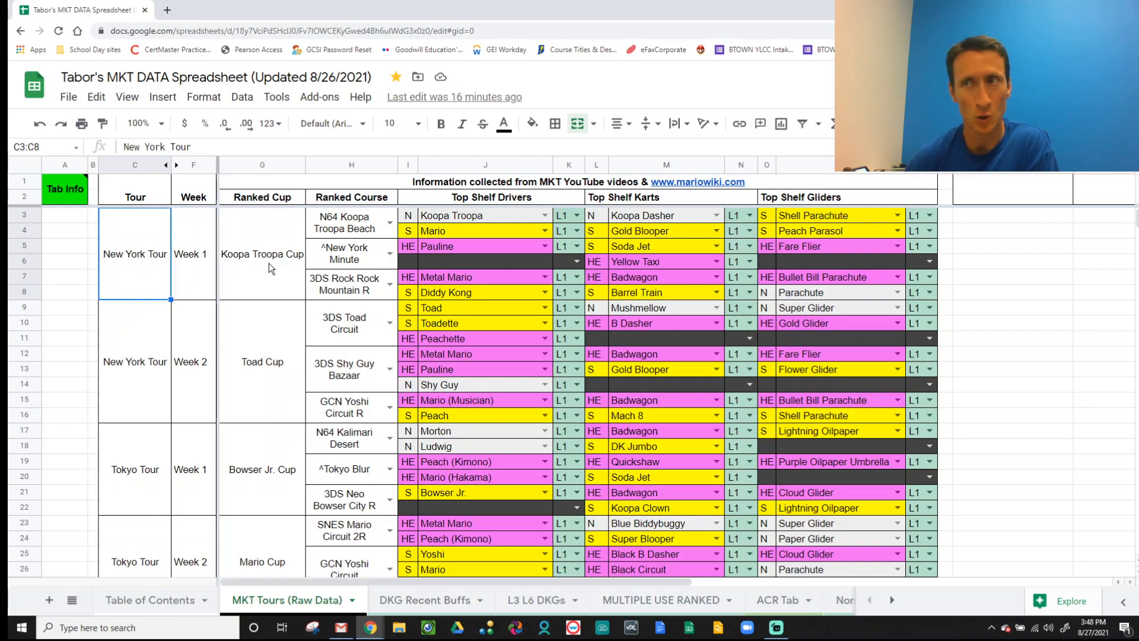
key("Right")
key("Right")
key("Down")
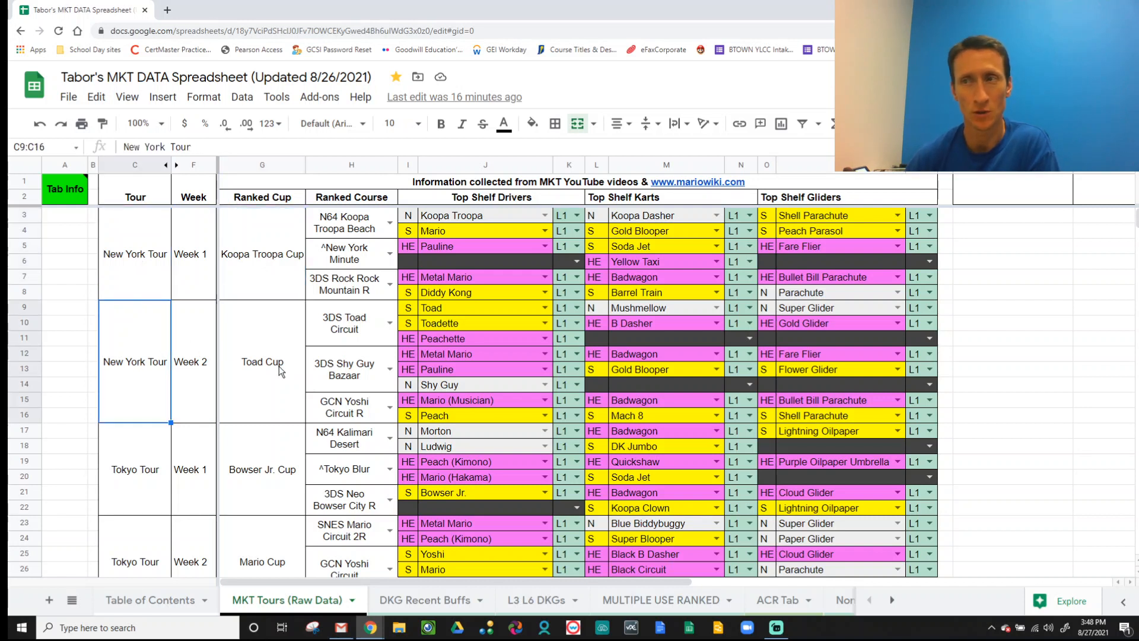
left_click_drag(344, 223, 355, 414)
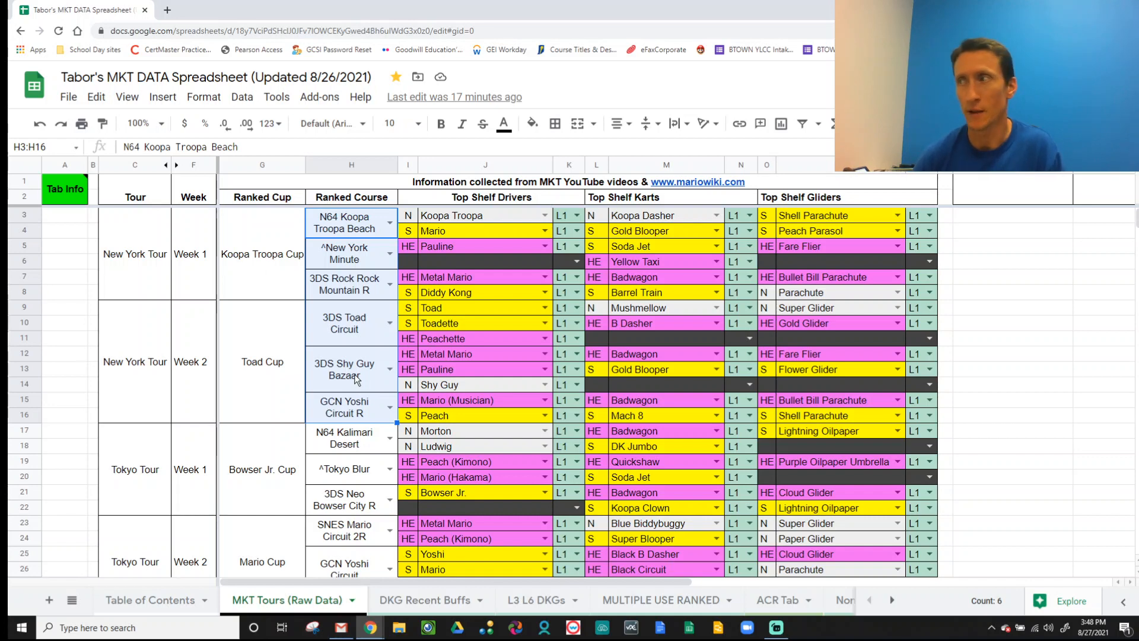
- Examine the Frost Tour and Kamek Tour entries near the end of the raw data, including Penguin Mario's level on RMX Vanilla Lake 1R
left_click_drag(1135, 221, 1136, 492)
scroll(163, 423, "up", 15)
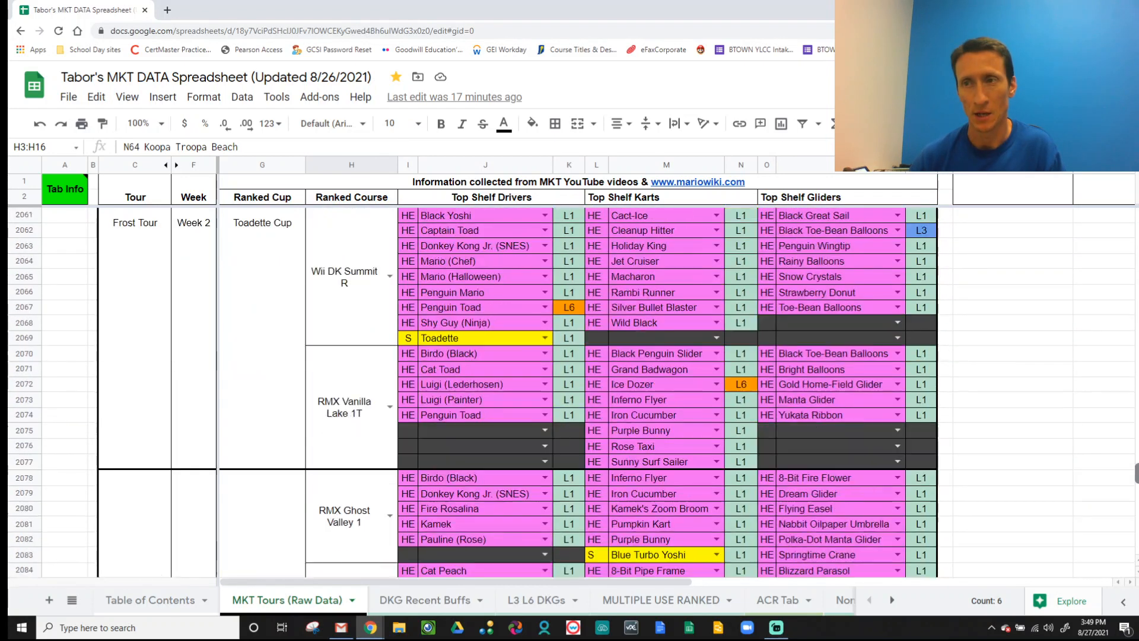
scroll(164, 422, "down", 7)
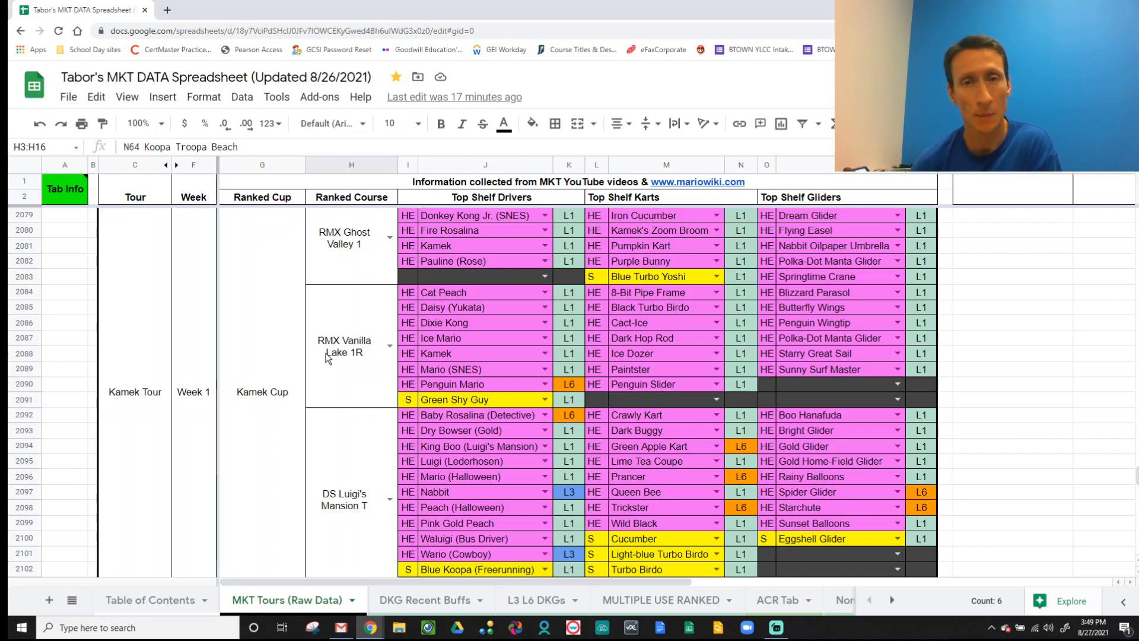
left_click(564, 382)
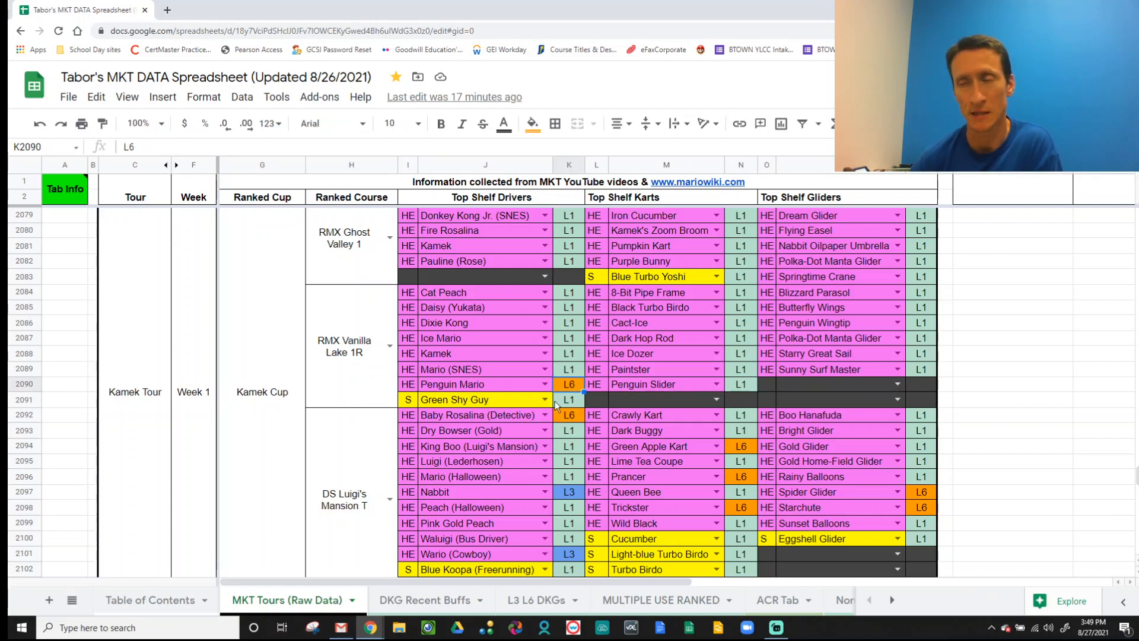
scroll(549, 404, "down", 7)
scroll(530, 401, "down", 1)
scroll(611, 410, "up", 1)
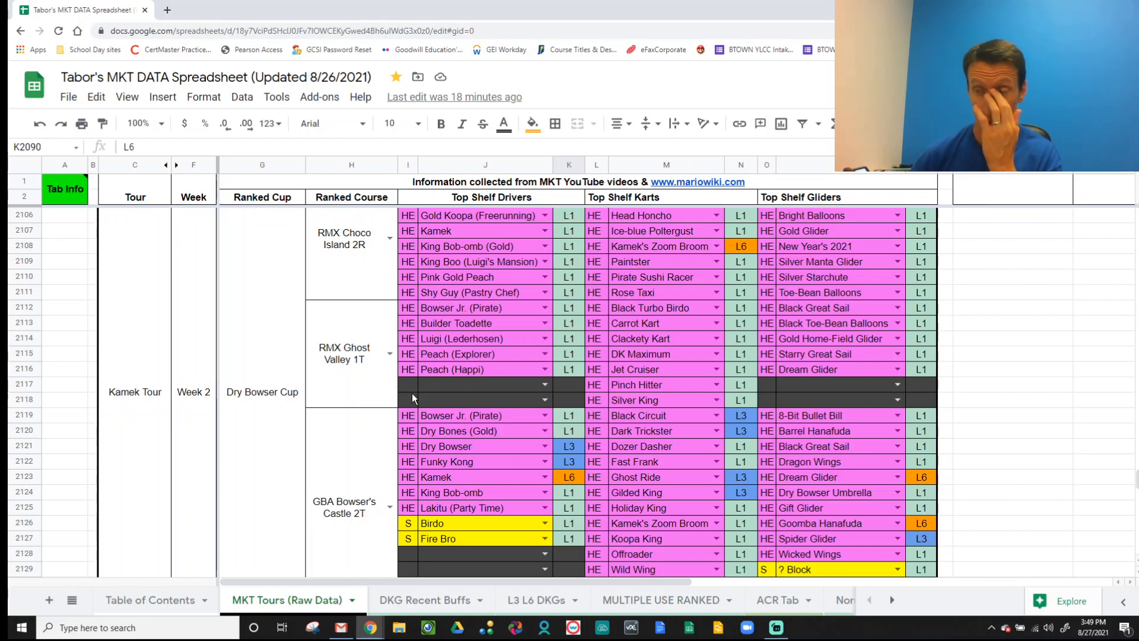
- Open the DKG Recent Buffs sheet and review both blocks of buffed drivers, karts and gliders, returning to the first rows
left_click(428, 600)
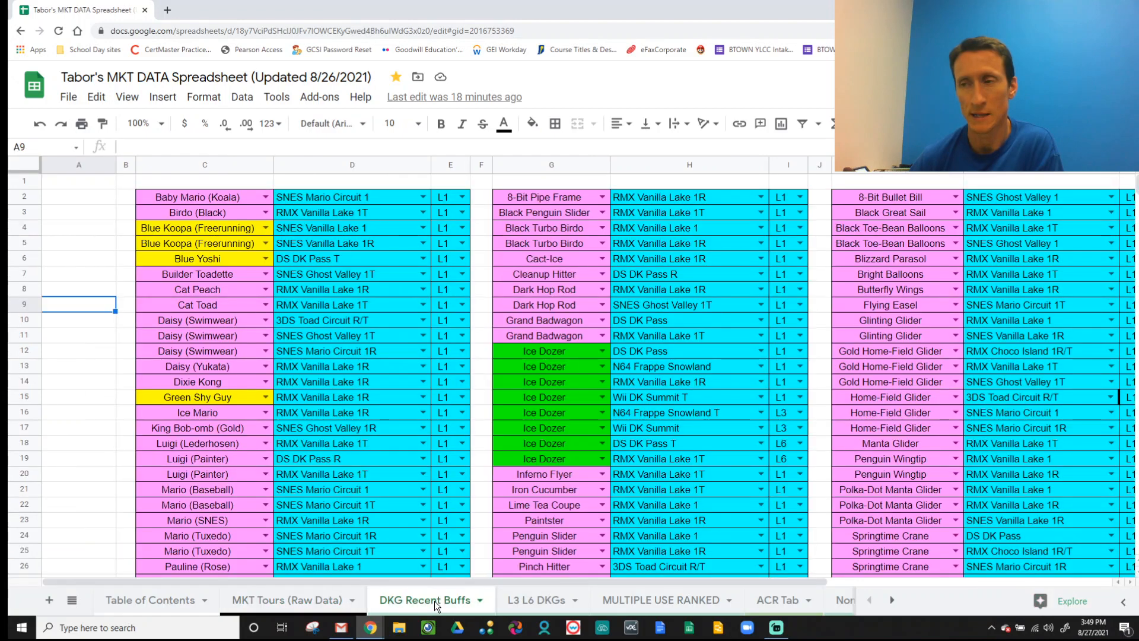
scroll(379, 454, "down", 3)
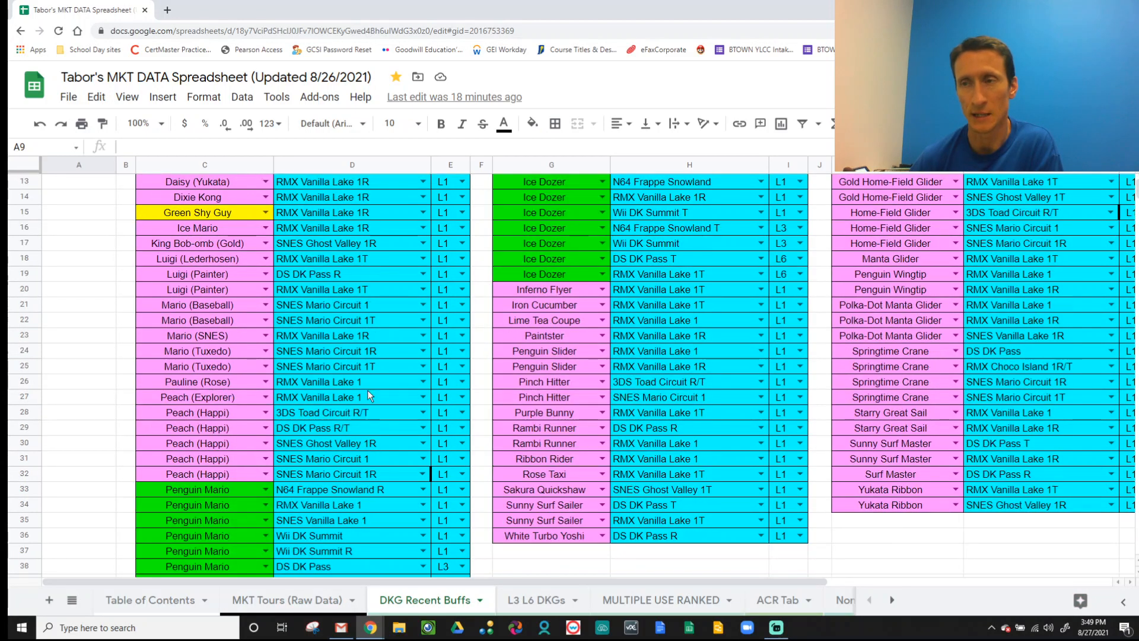
scroll(335, 417, "down", 3)
scroll(334, 415, "down", 5)
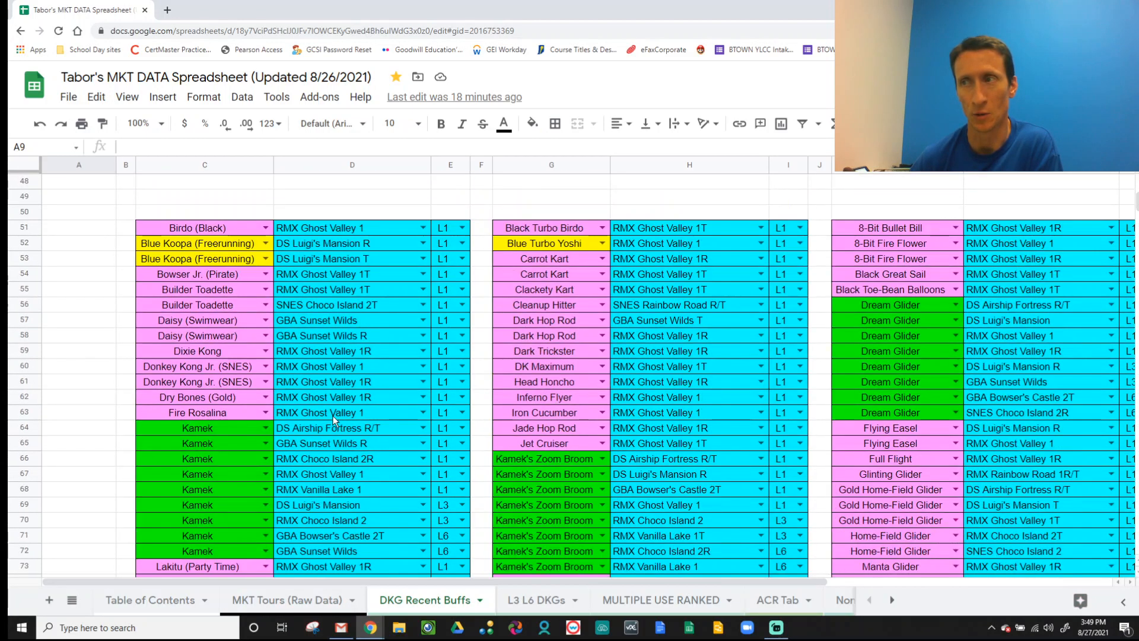
scroll(332, 415, "up", 5)
scroll(332, 416, "up", 5)
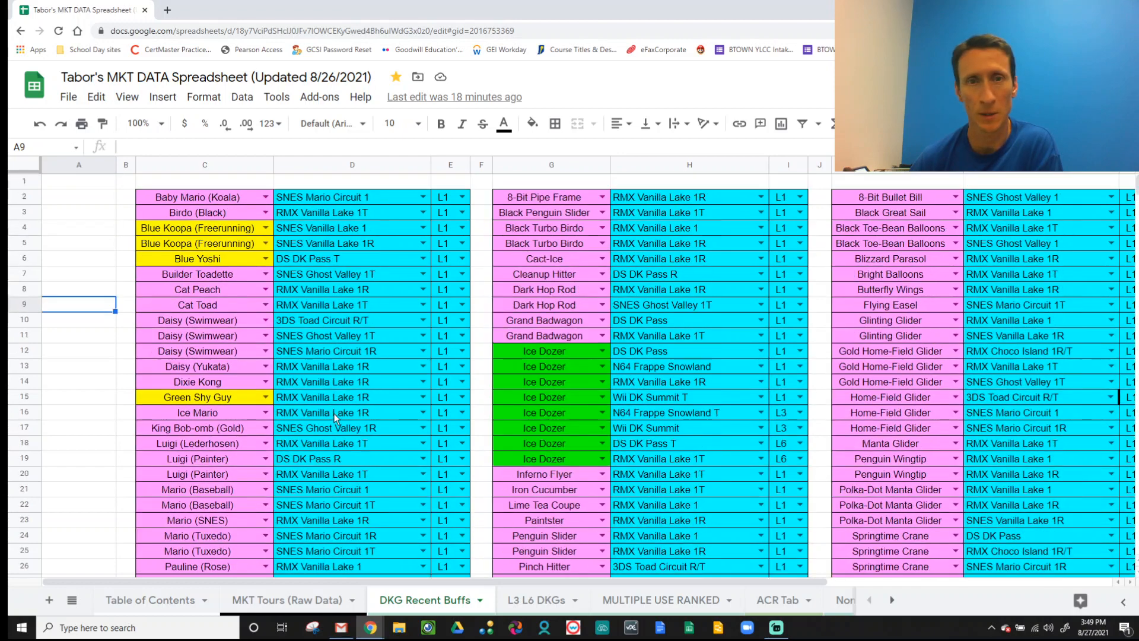
- Review the first block of DKG Recent Buffs through Penguin Mario's entries, and the second block's buffed drivers including Kamek
scroll(335, 417, "down", 9)
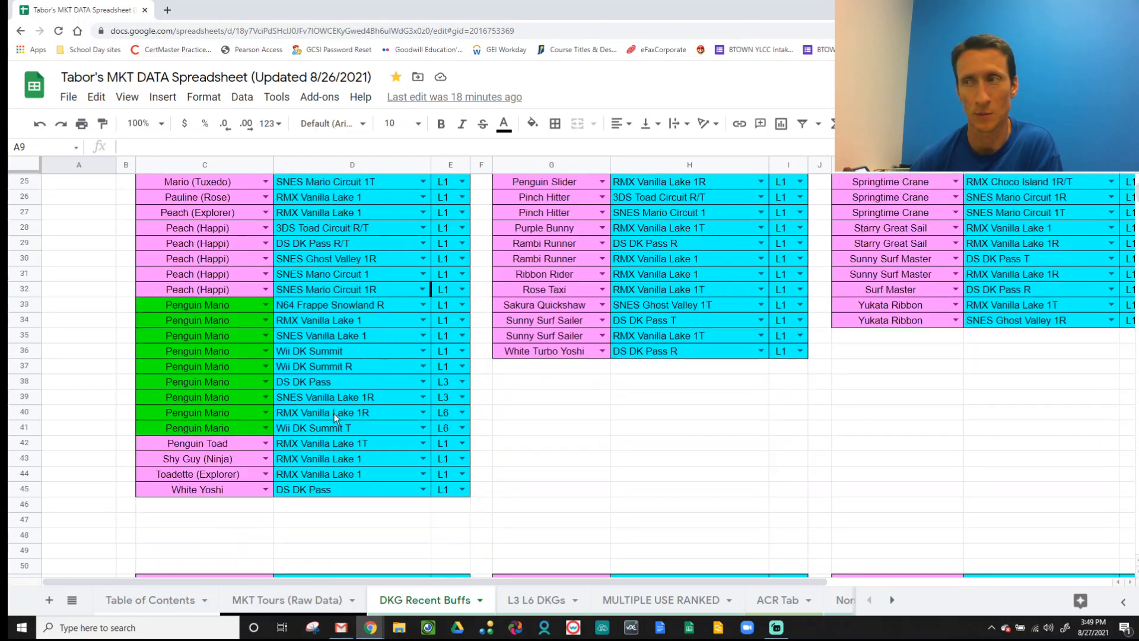
scroll(335, 417, "down", 2)
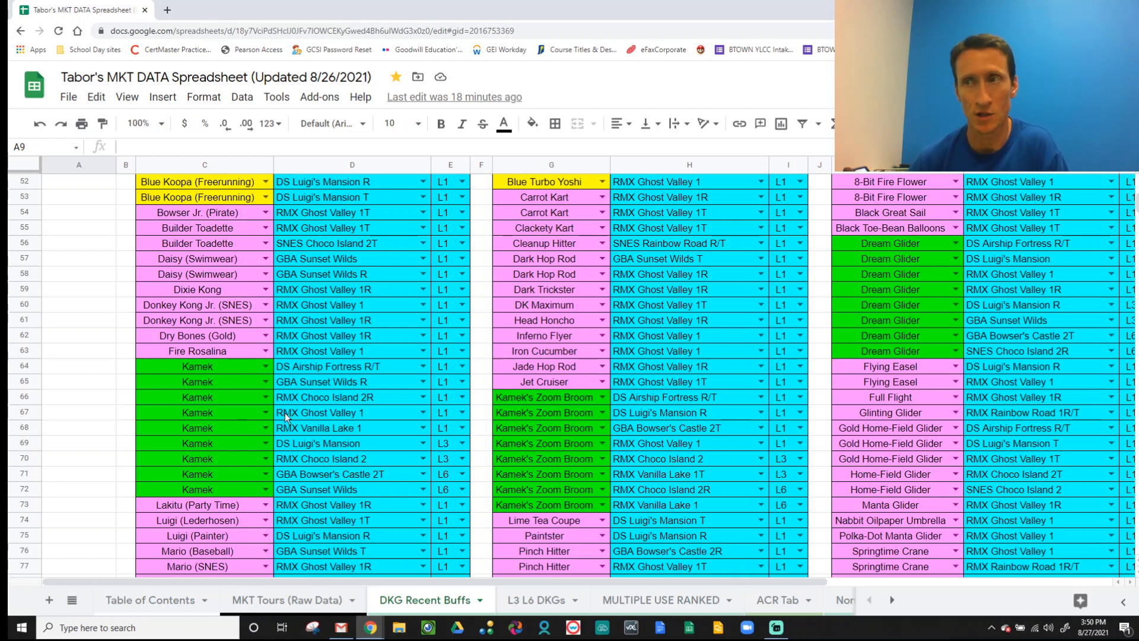
scroll(287, 389, "up", 2)
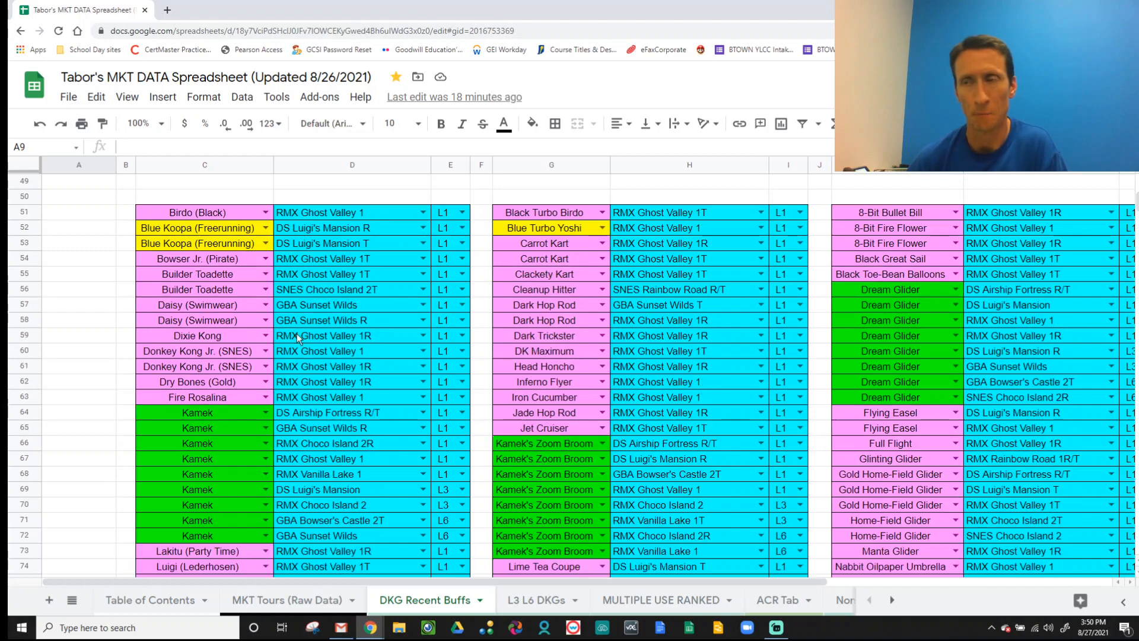
scroll(299, 336, "down", 5)
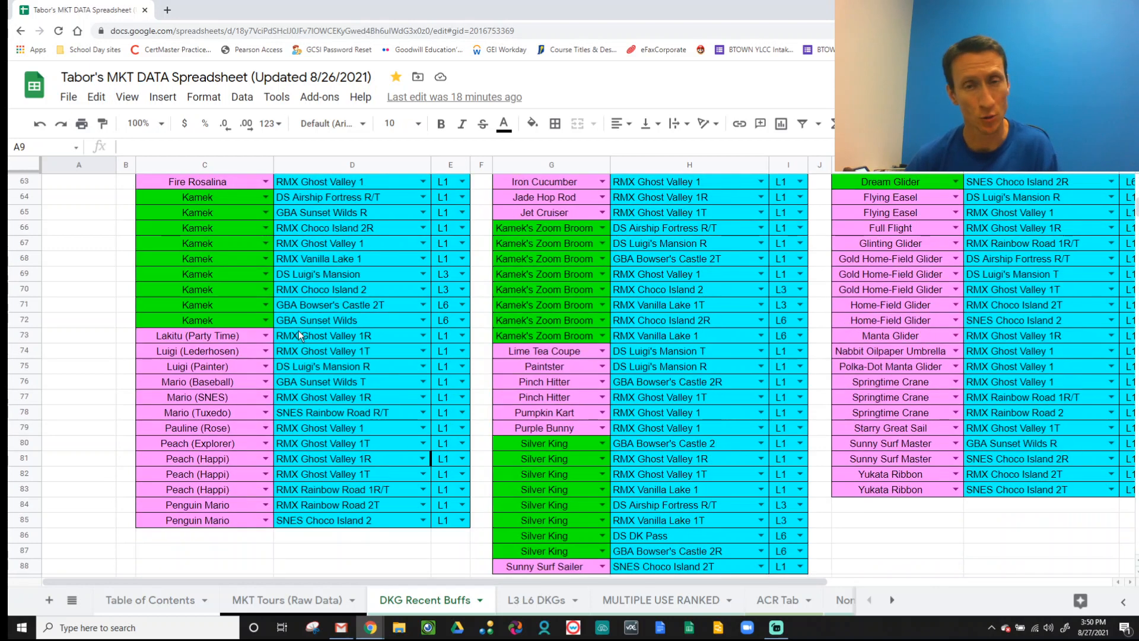
scroll(278, 338, "up", 1)
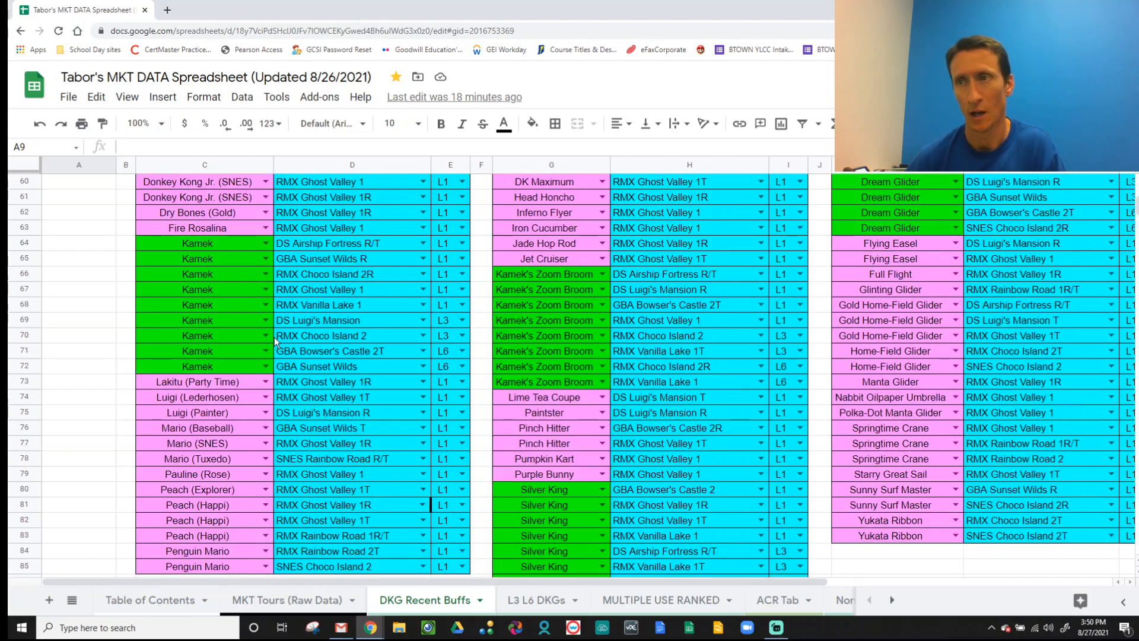
scroll(275, 340, "up", 4)
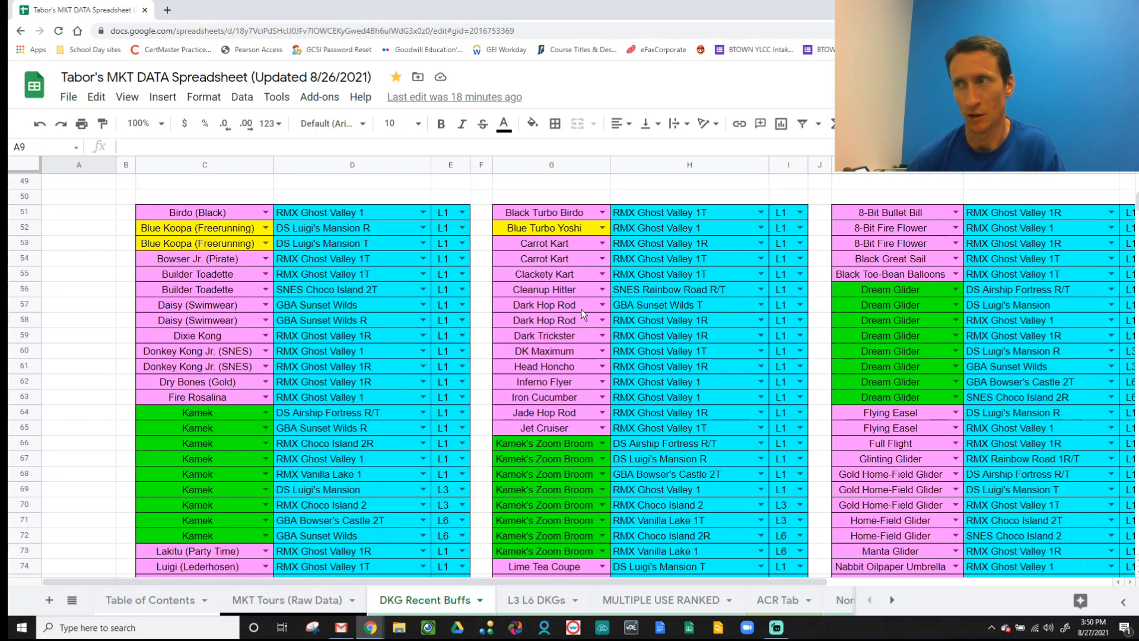
- Compare the second block's buffed karts and gliders, including Kamek's Zoom Broom, Silver King and Dream Glider, with the driver entries
scroll(584, 315, "down", 2)
scroll(484, 453, "up", 2)
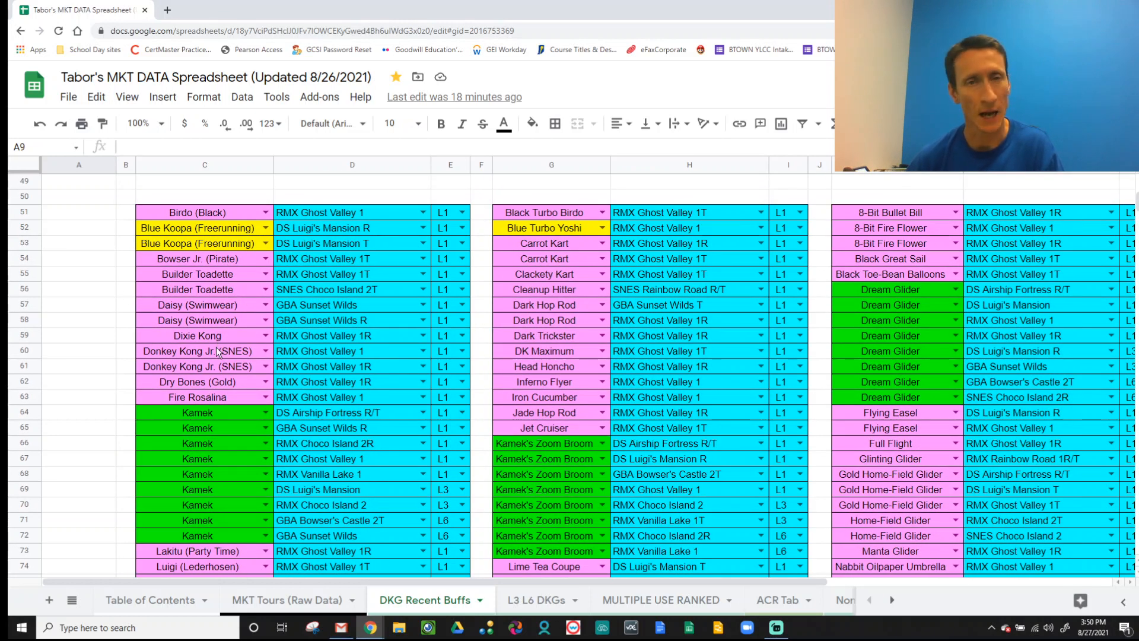
scroll(265, 321, "down", 1)
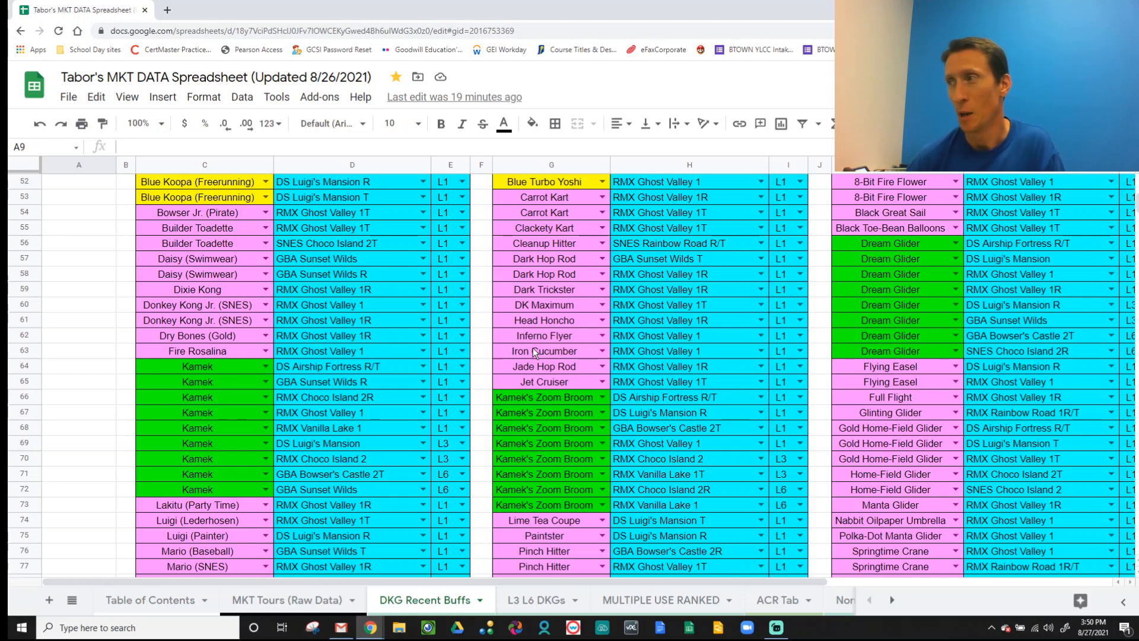
scroll(727, 333, "down", 4)
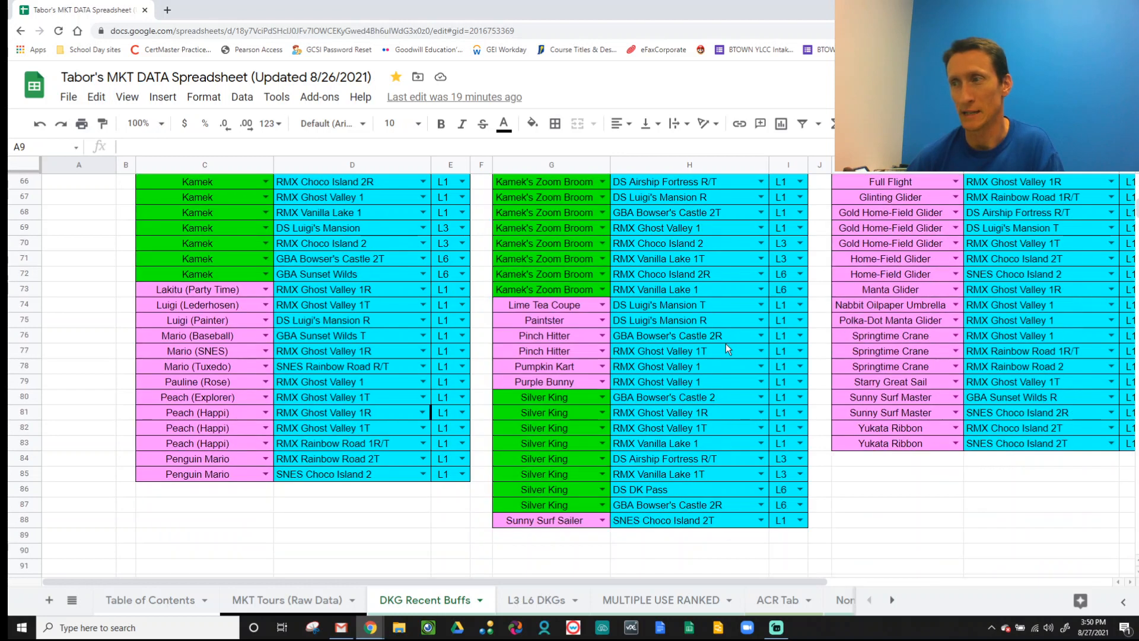
scroll(187, 409, "up", 4)
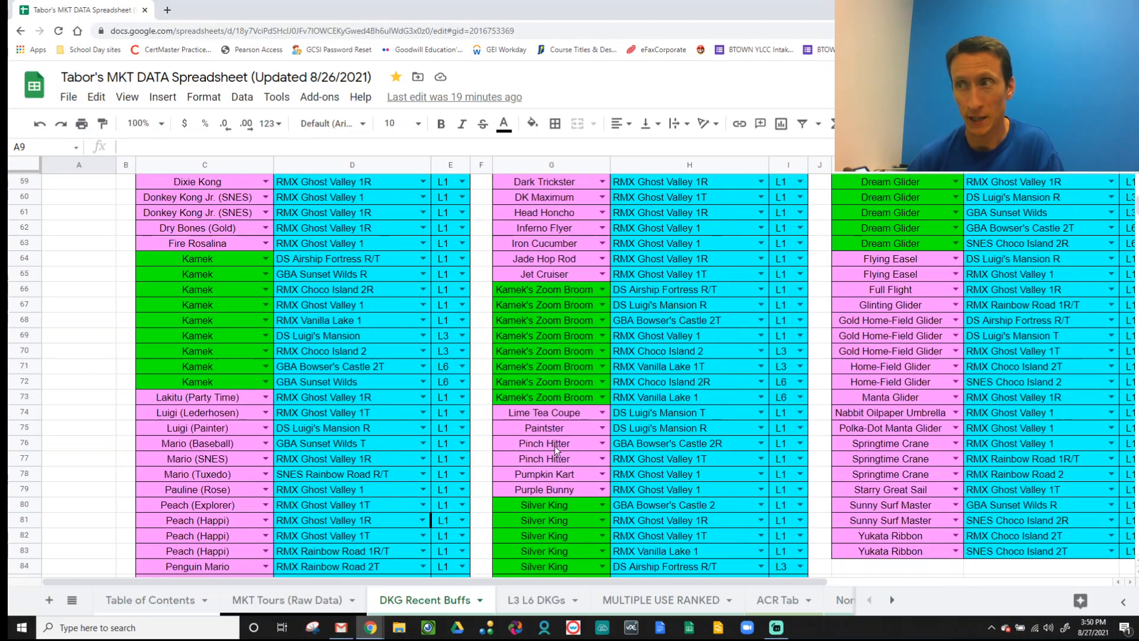
scroll(196, 415, "down", 2)
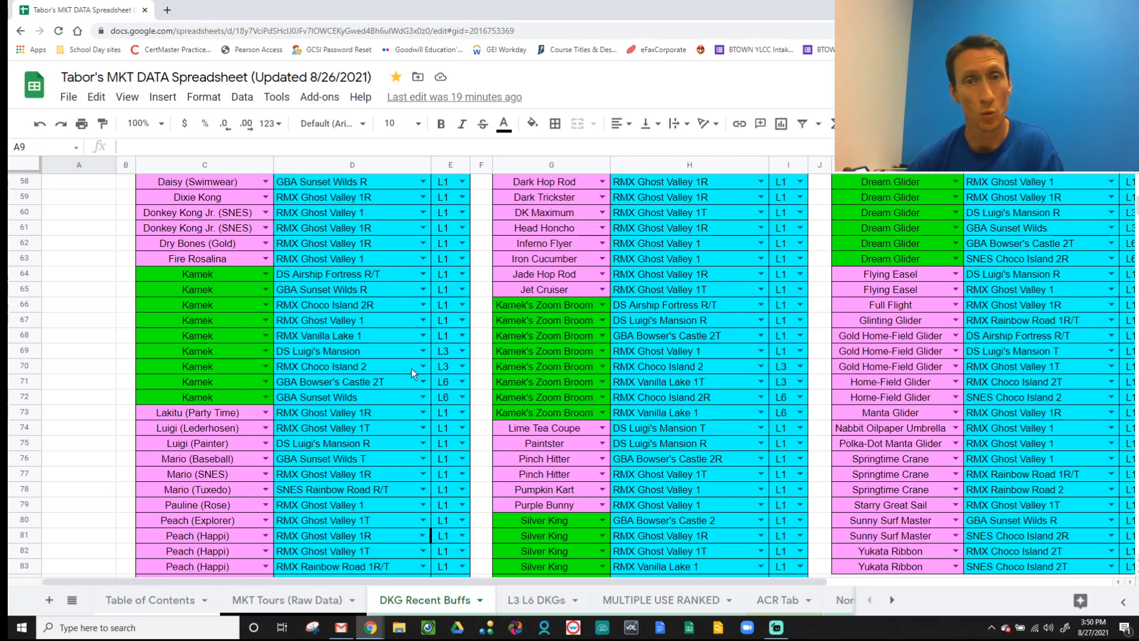
scroll(441, 480, "down", 1)
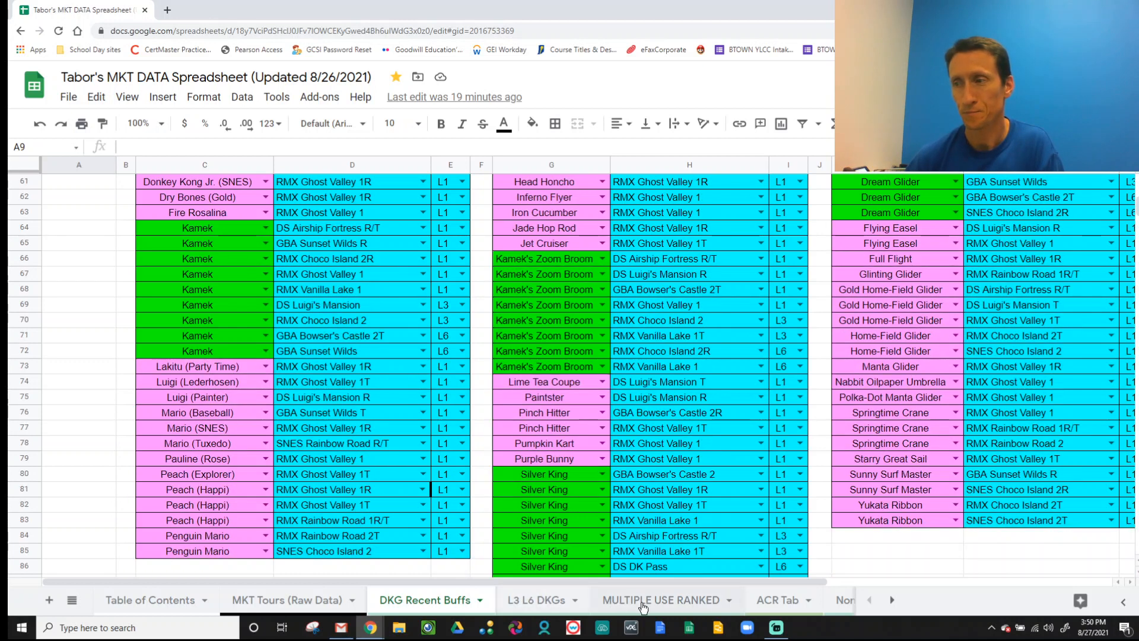
- Open the L3 L6 DKGs sheet and widen the driver name column slightly so the longest name fits
left_click(539, 600)
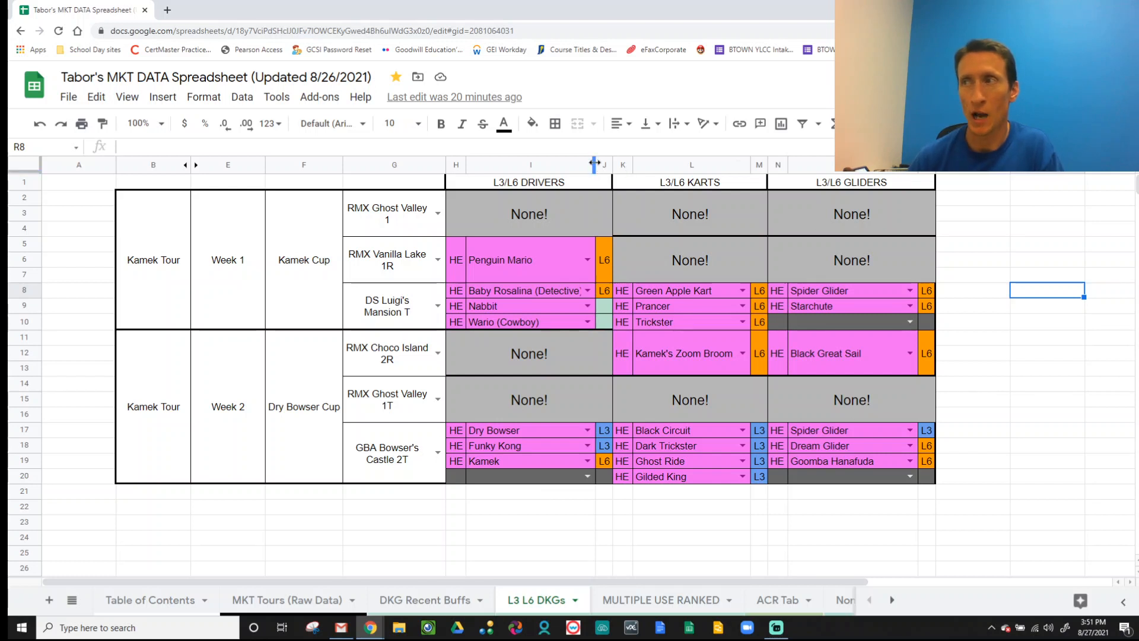
left_click(372, 509)
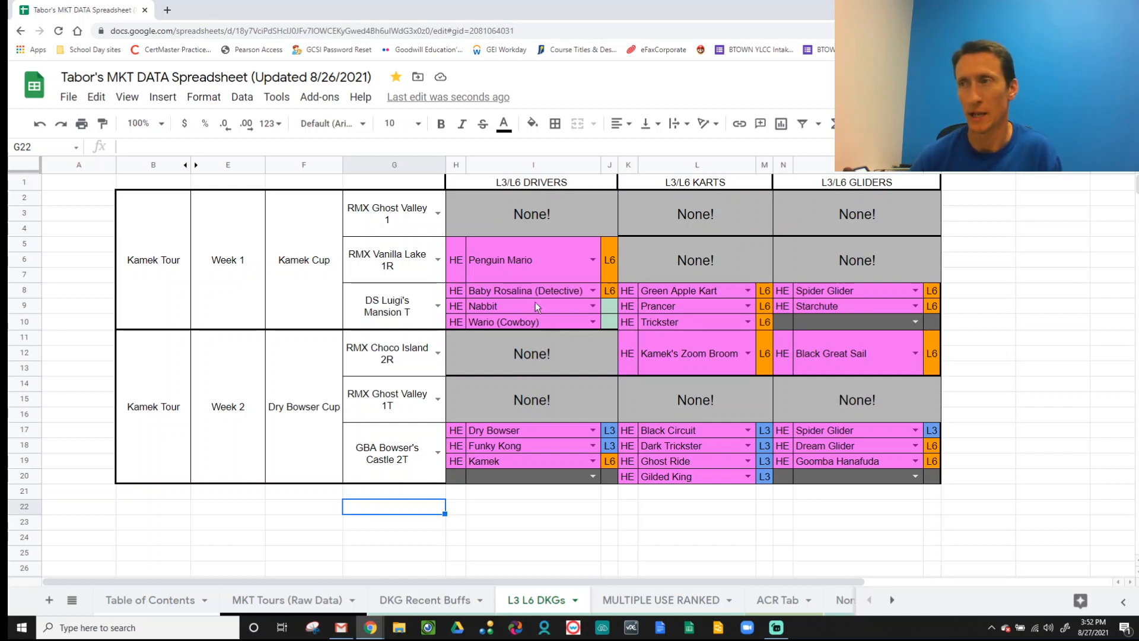
- Enter L6 as the level for Nabbit and Wario (Cowboy) under DS Luigi's Mansion T
left_click(611, 295)
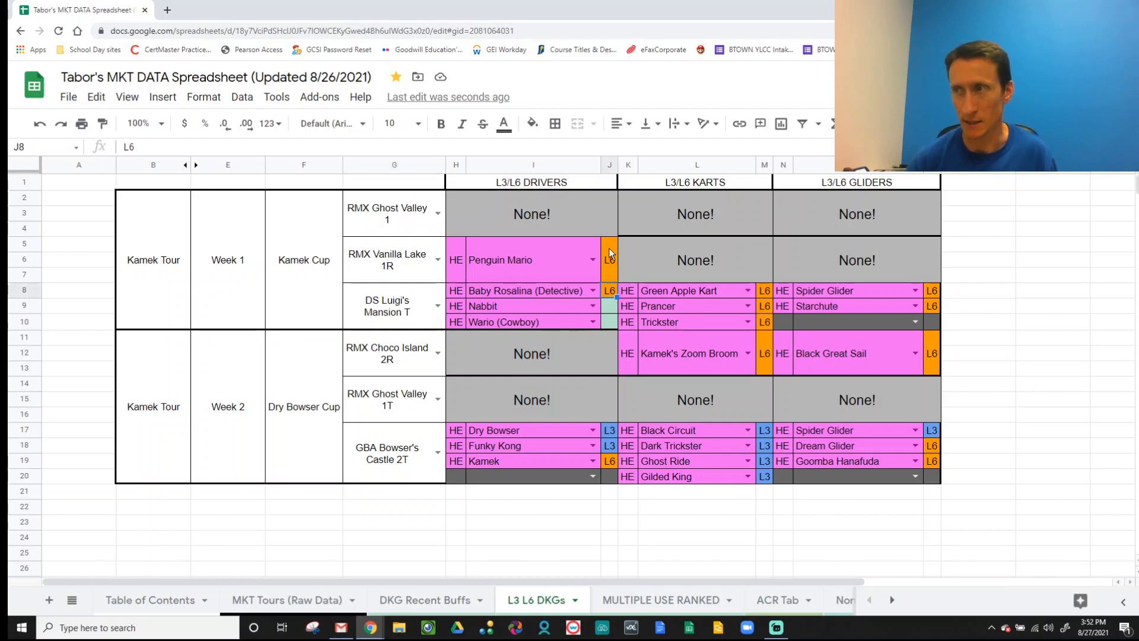
key("Down")
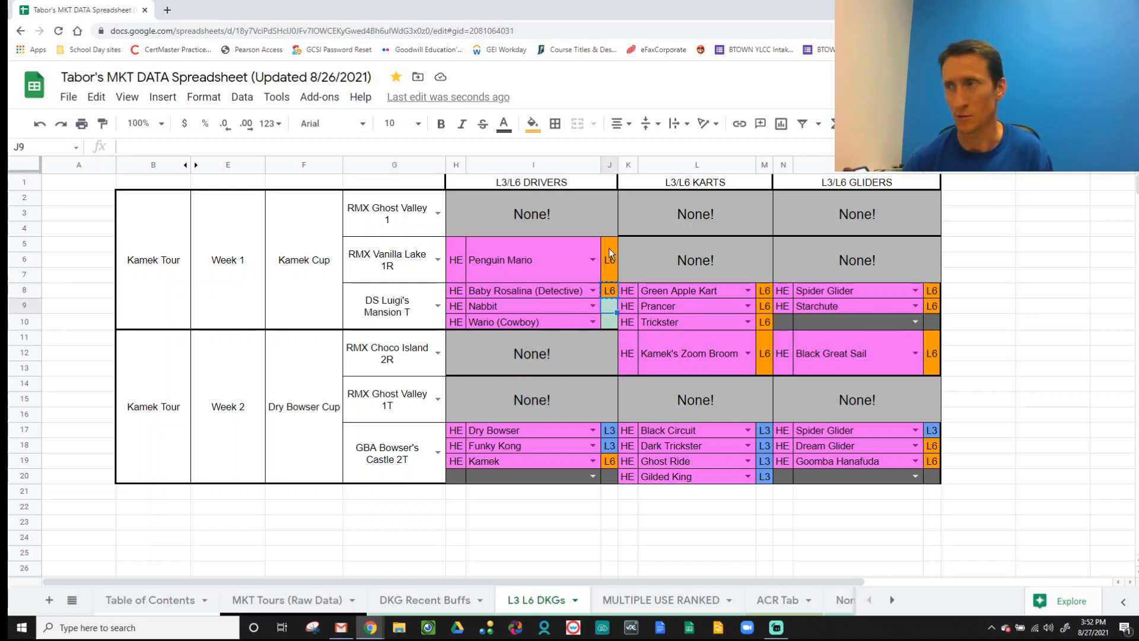
type("L6")
key("Down")
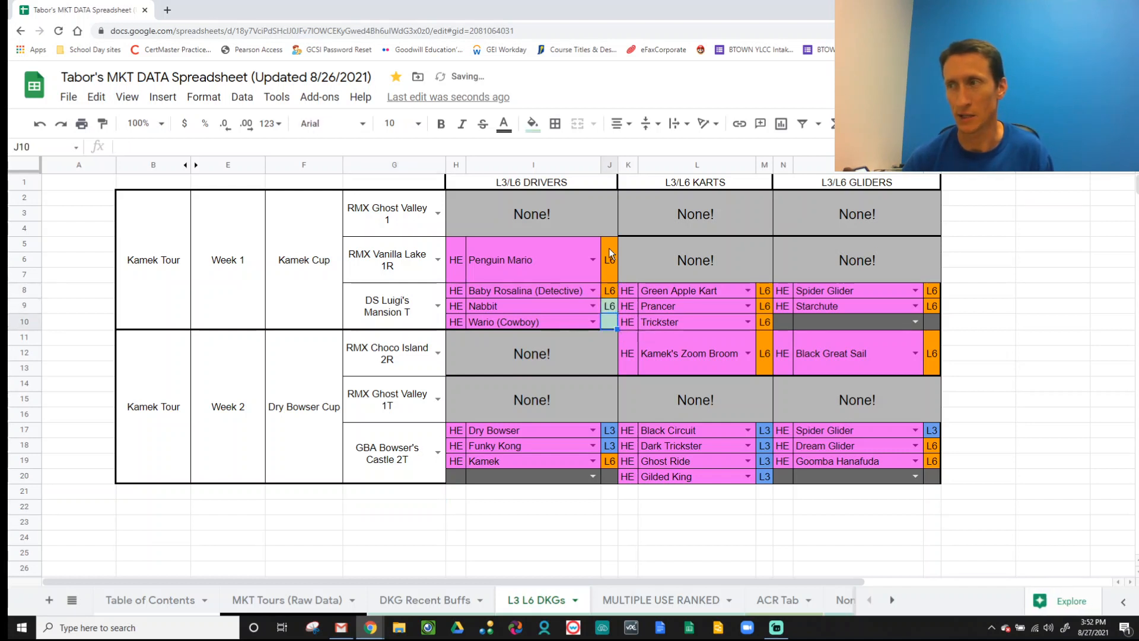
type("L6")
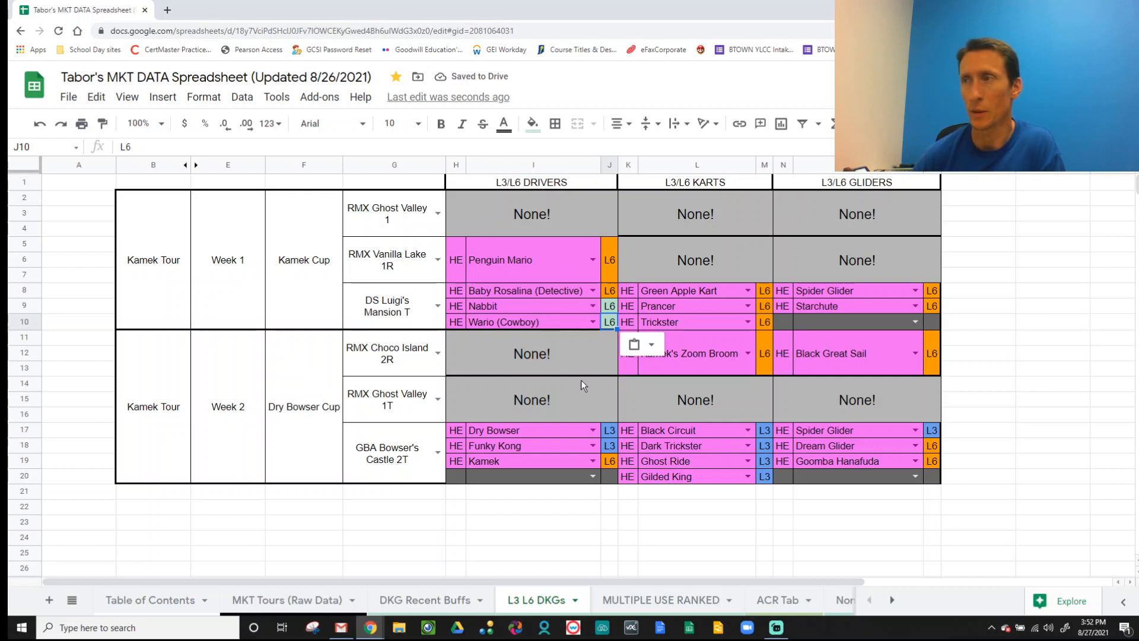
- Open the MULTIPLE USE RANKED sheet and examine Kamek's L1, L3, L6 and total use counts
left_click(223, 505)
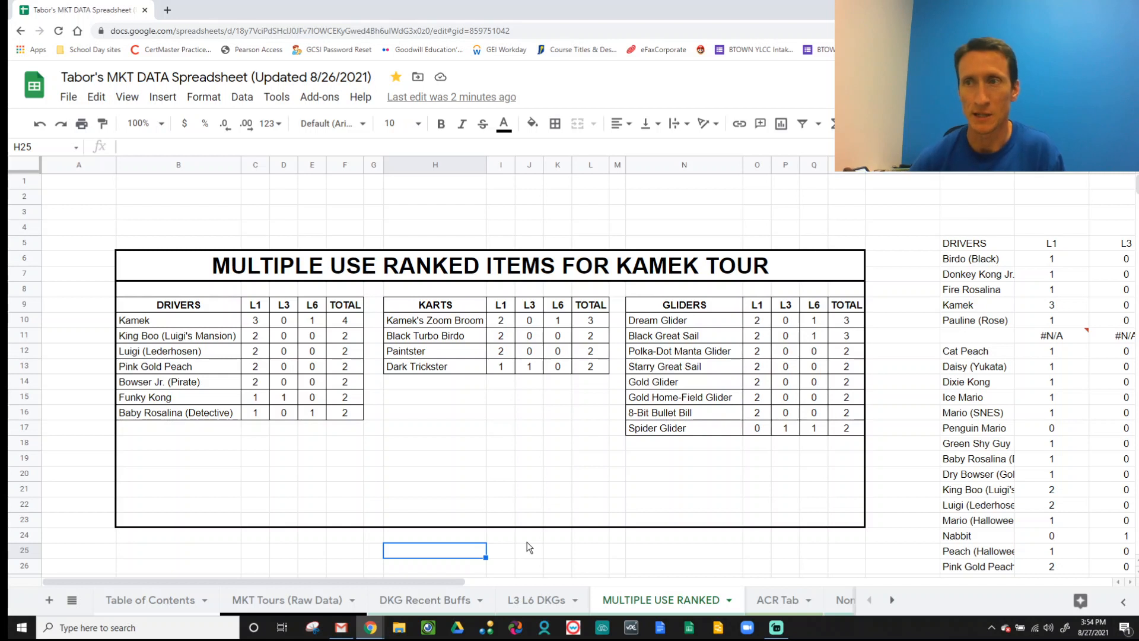
left_click(176, 327)
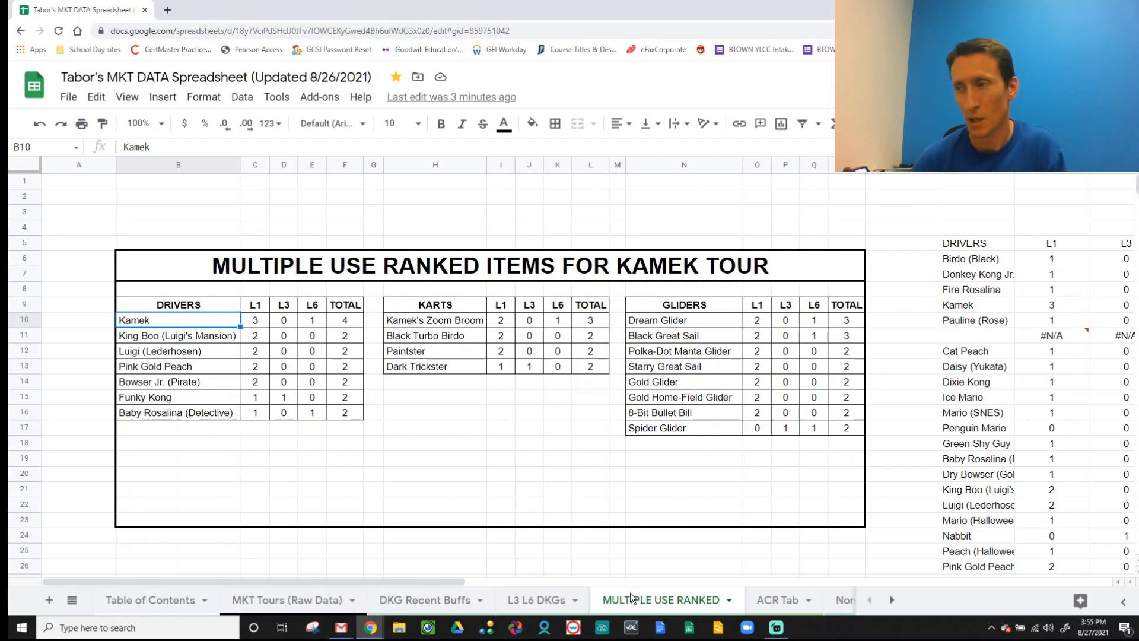
- Open the ACR Tab sheet and review the Top Shelf driver, kart and glider lists to their ends, returning to the first rows
scroll(630, 597, "right", 6)
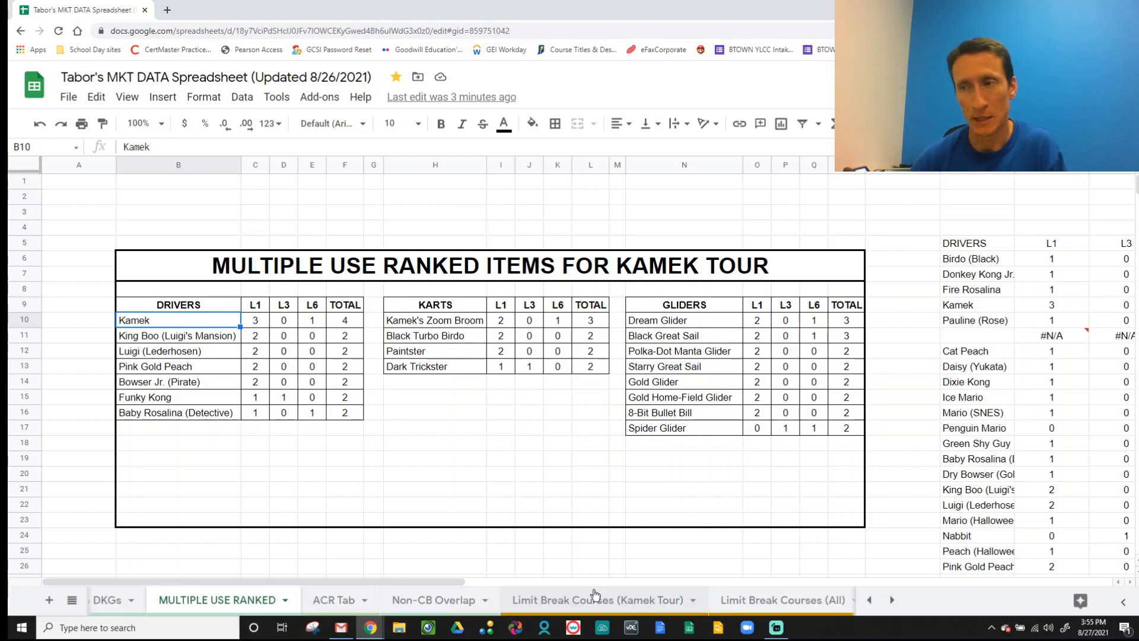
left_click(350, 604)
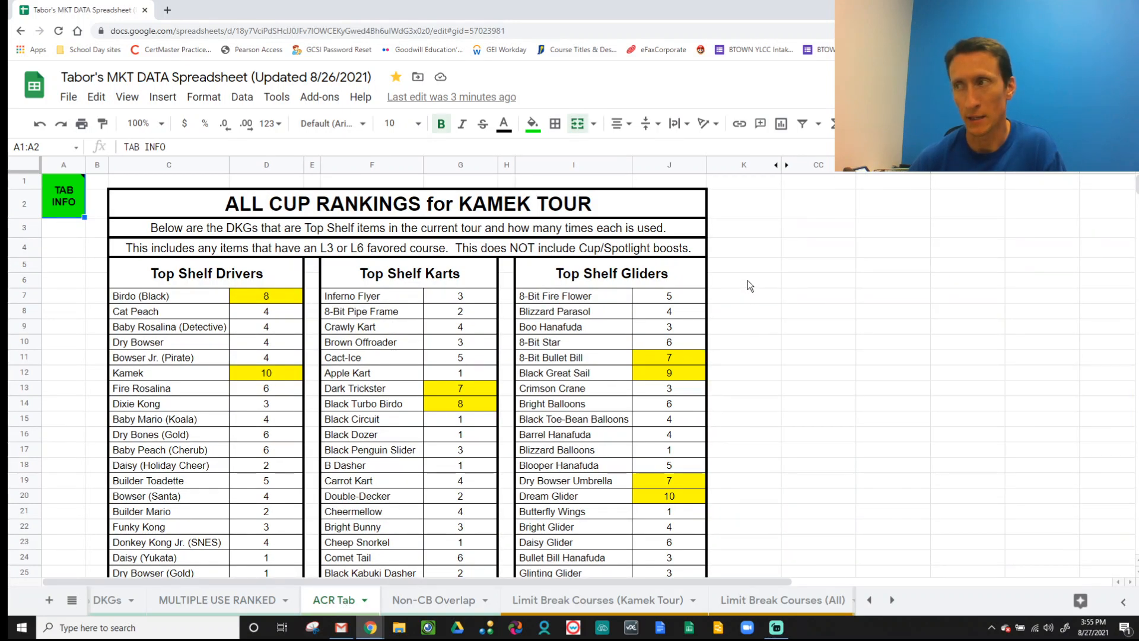
left_click(721, 285)
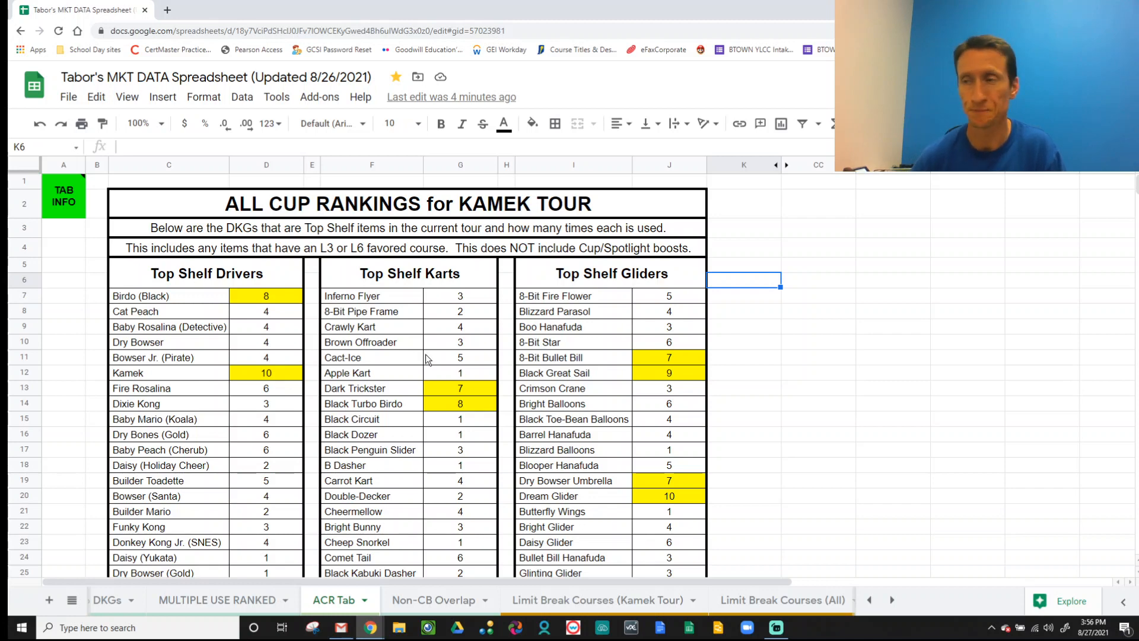
scroll(403, 417, "down", 14)
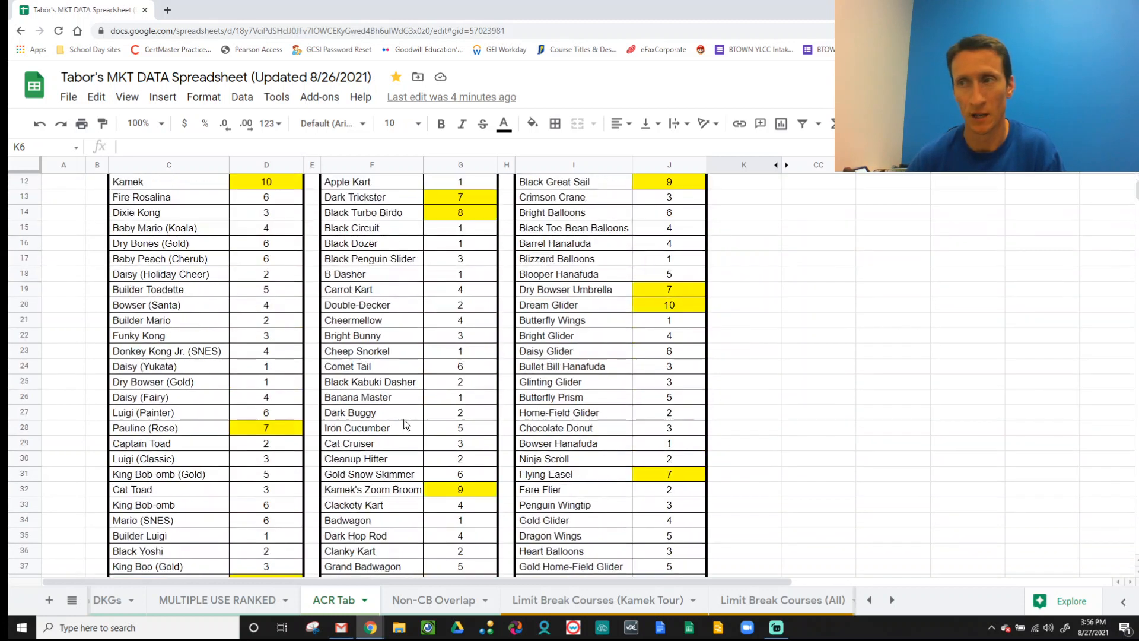
scroll(403, 418, "down", 11)
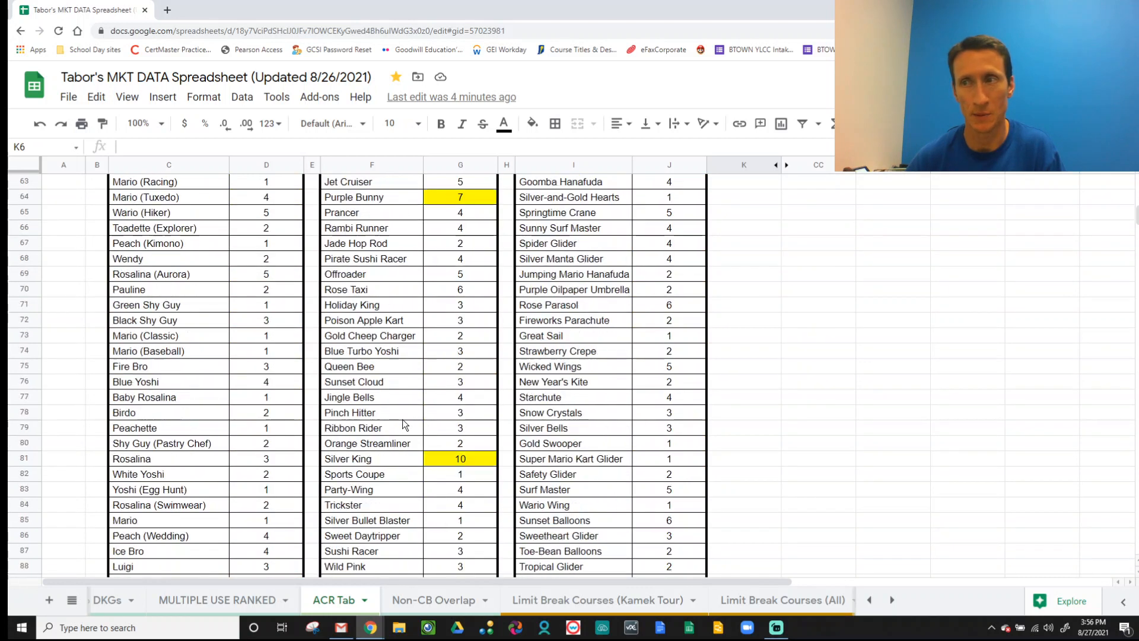
scroll(402, 418, "down", 12)
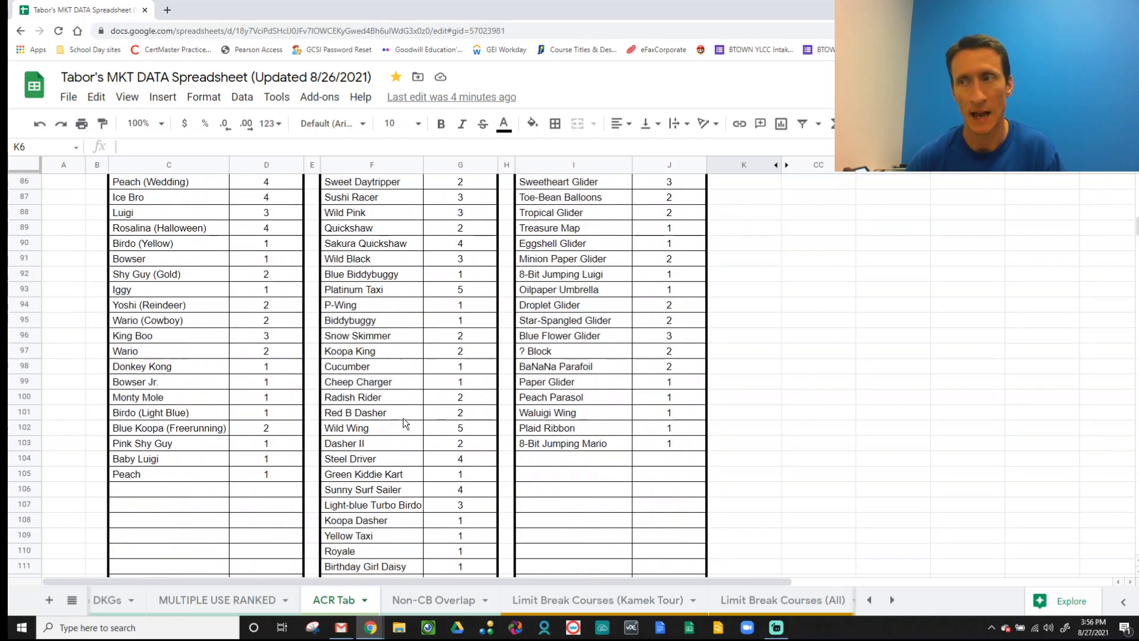
scroll(403, 418, "down", 3)
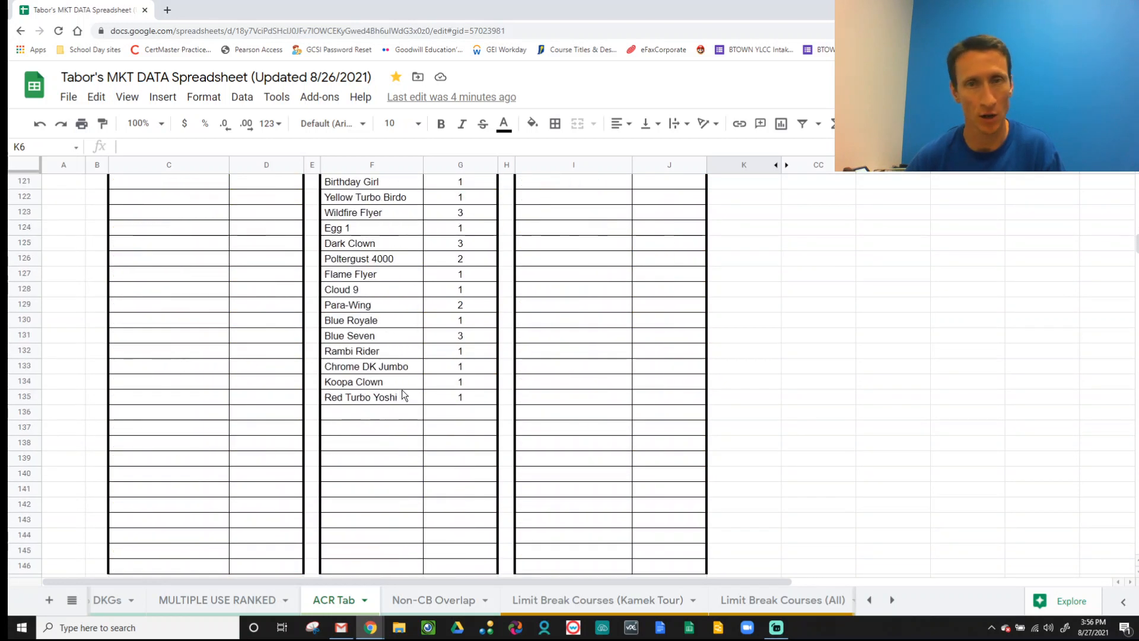
scroll(401, 387, "up", 1)
scroll(406, 391, "up", 20)
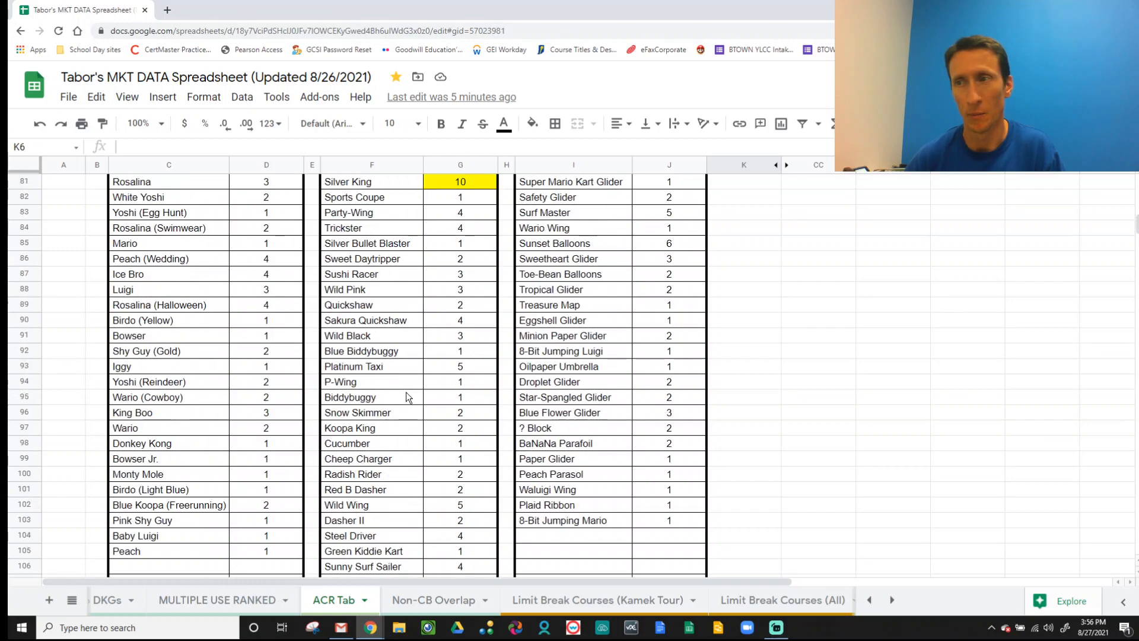
scroll(406, 392, "up", 16)
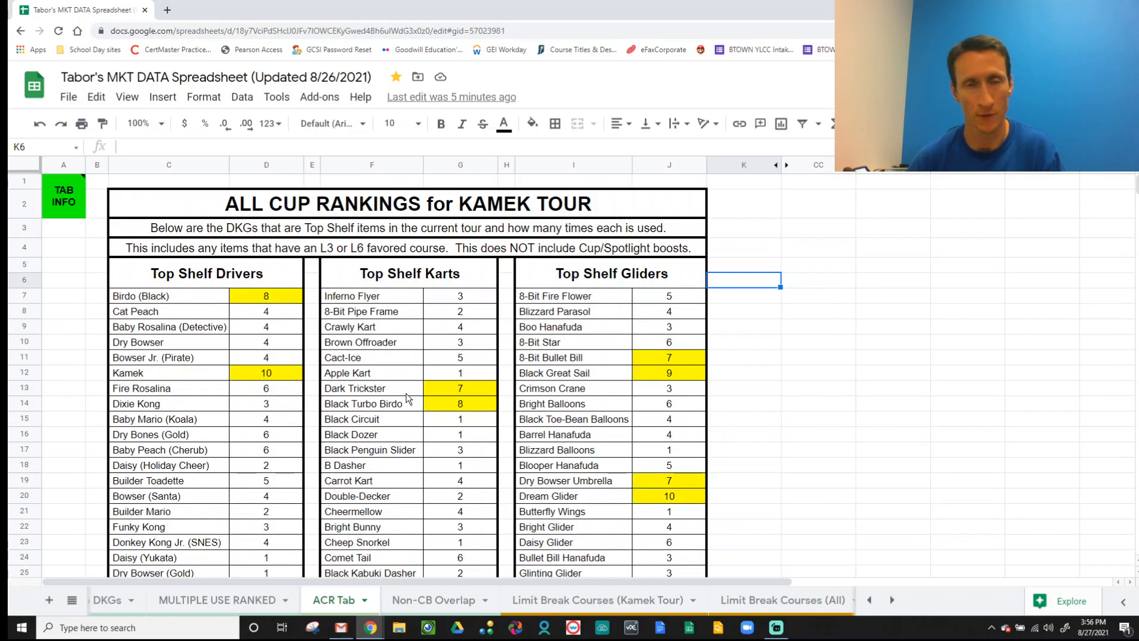
- Open the Limit Break Courses (Kamek Tour) sheet and examine DS DK Pass R and the obtainable coins of the first courses
left_click(562, 604)
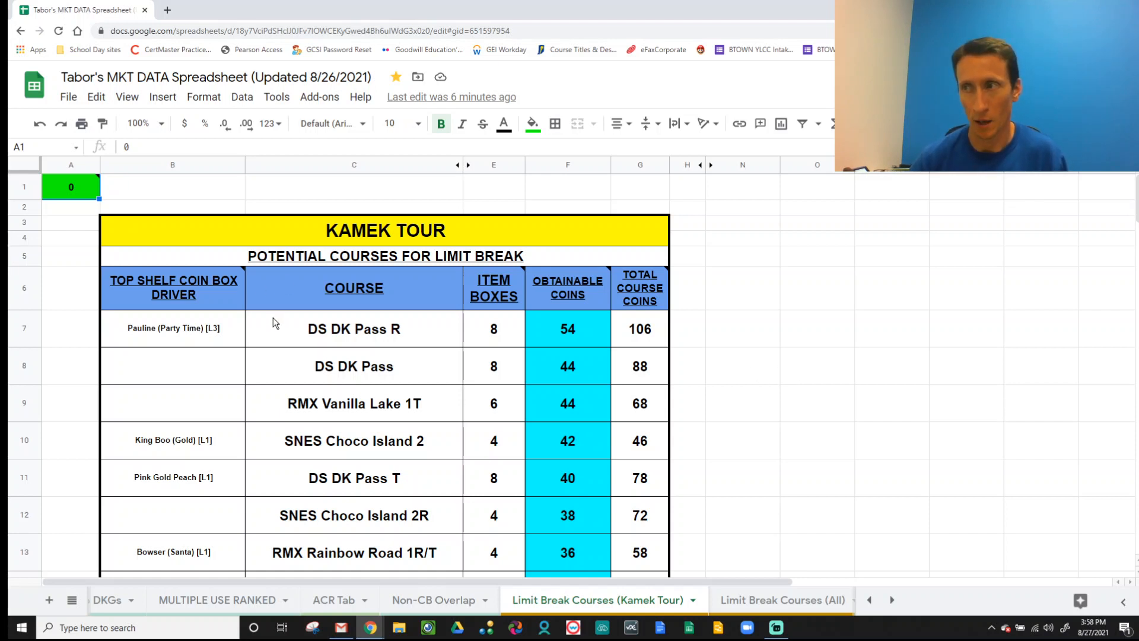
left_click(286, 330)
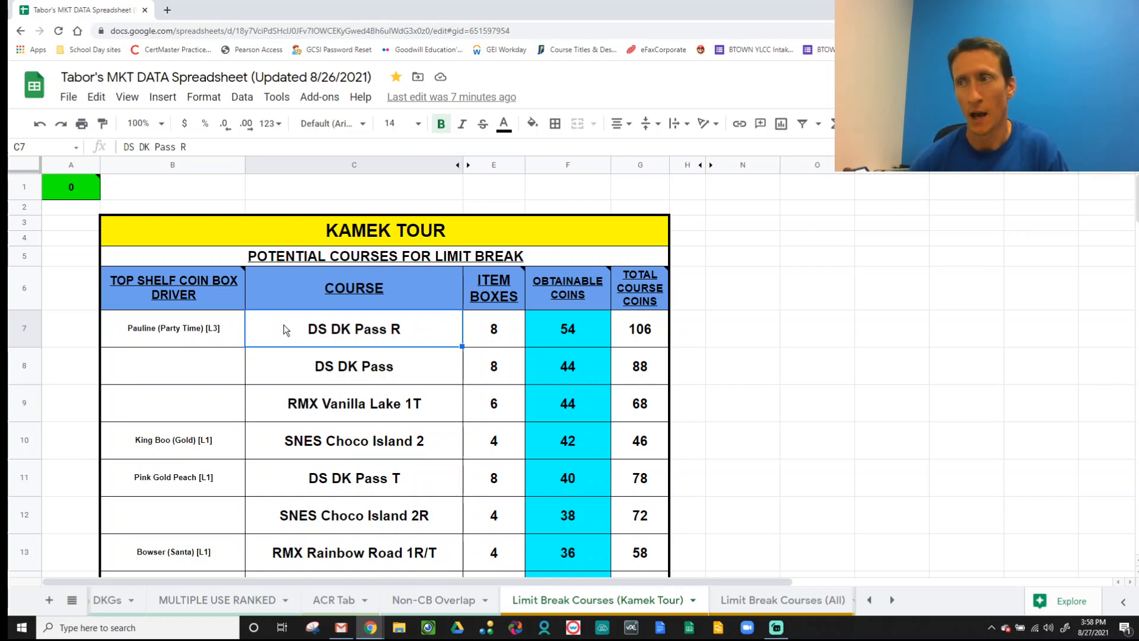
left_click(566, 374)
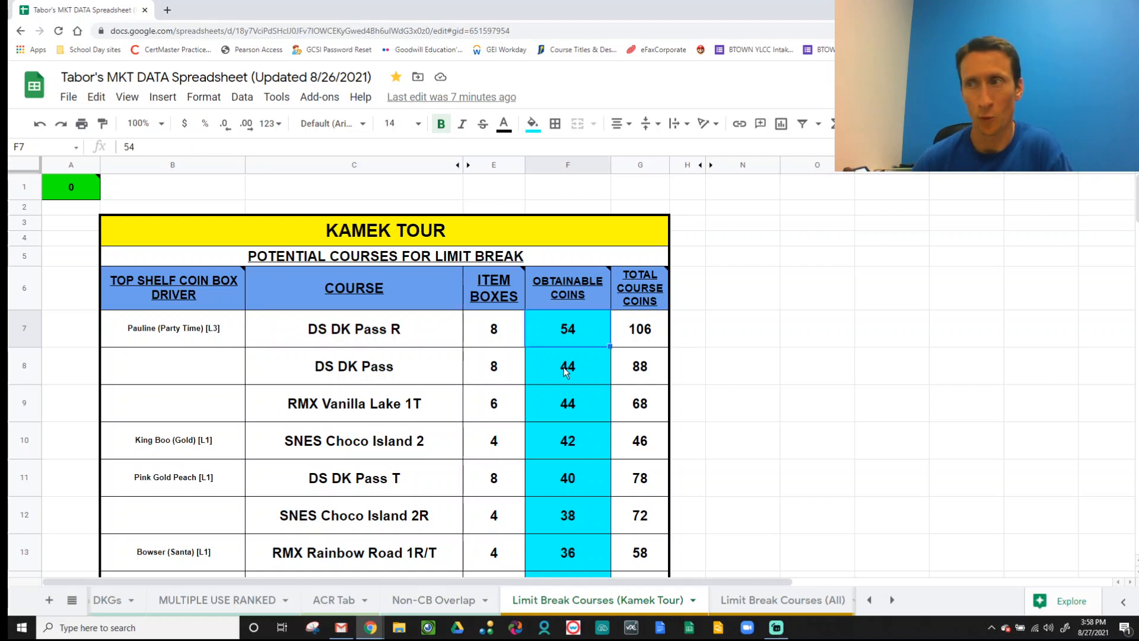
left_click(549, 409)
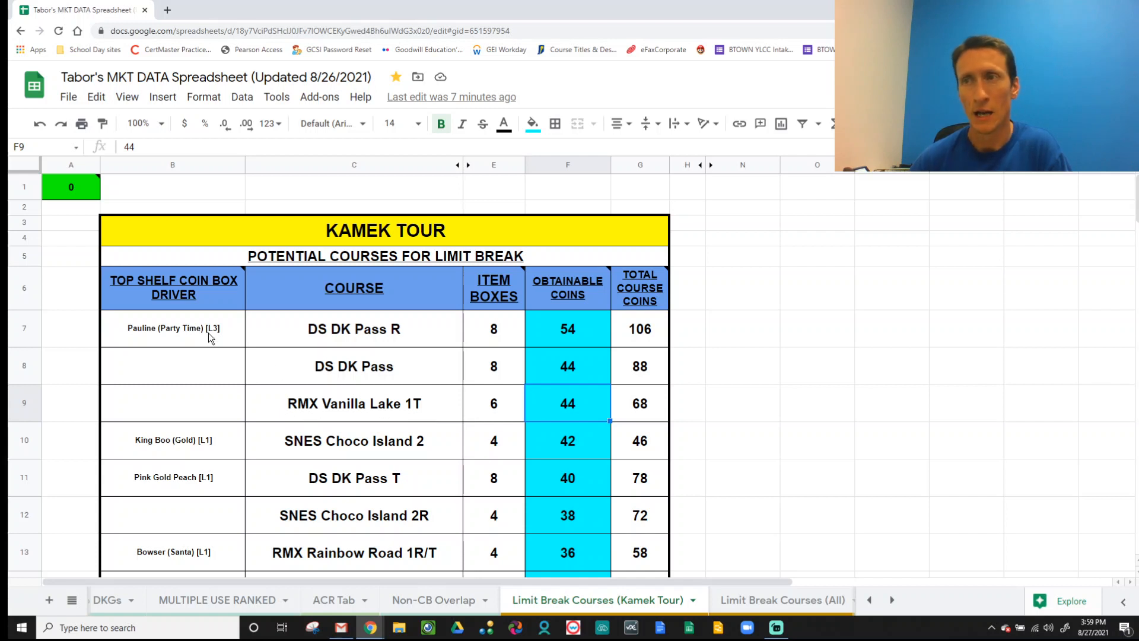
- Examine the top shelf coin box driver for DS DK Pass R and review the courses further down the limit break list
key("Up")
key("Up")
key("Left")
key("Left")
key("Left")
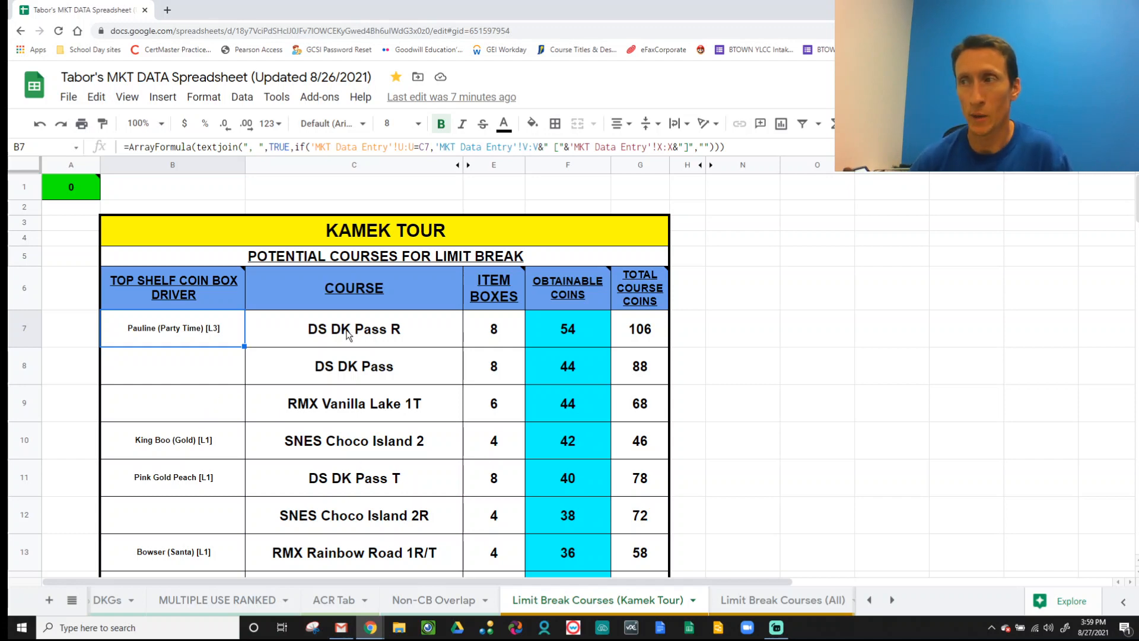
scroll(347, 352, "down", 4)
scroll(347, 354, "down", 9)
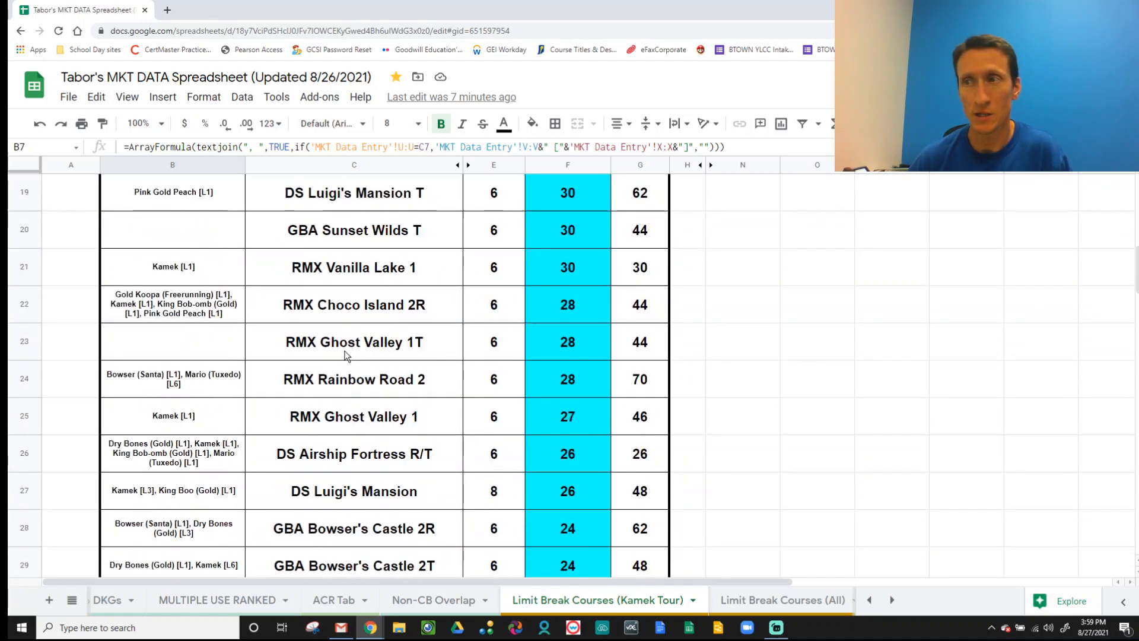
- Review the Kamek Tour limit break list to its end, examine the SNES Choco Island 2T row, and return to the first rows
scroll(345, 356, "down", 7)
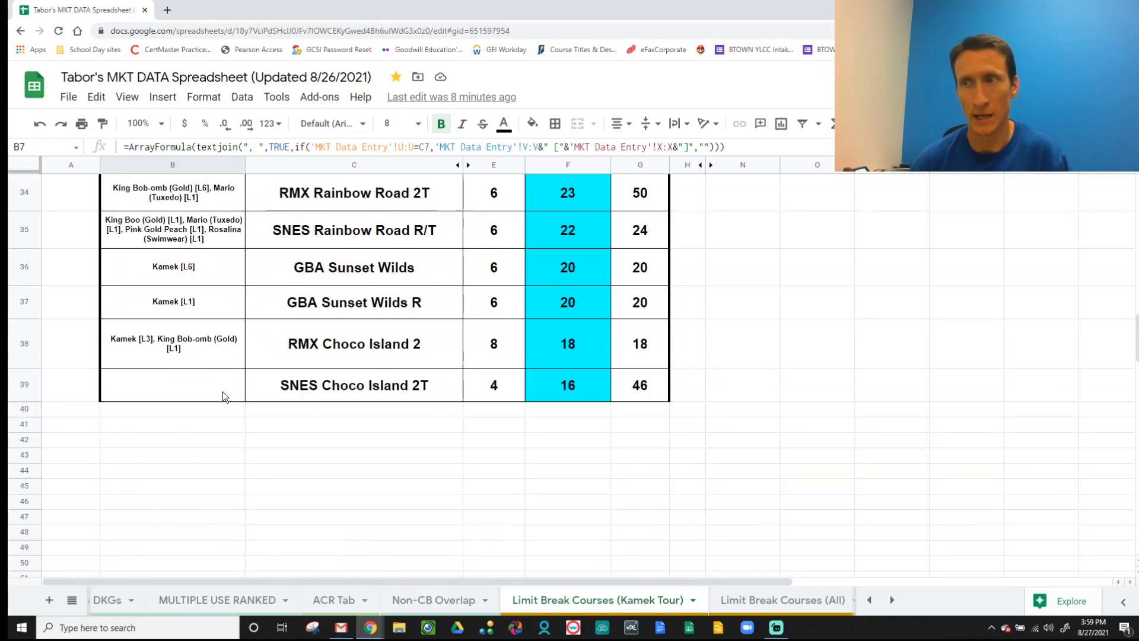
left_click_drag(225, 385, 646, 392)
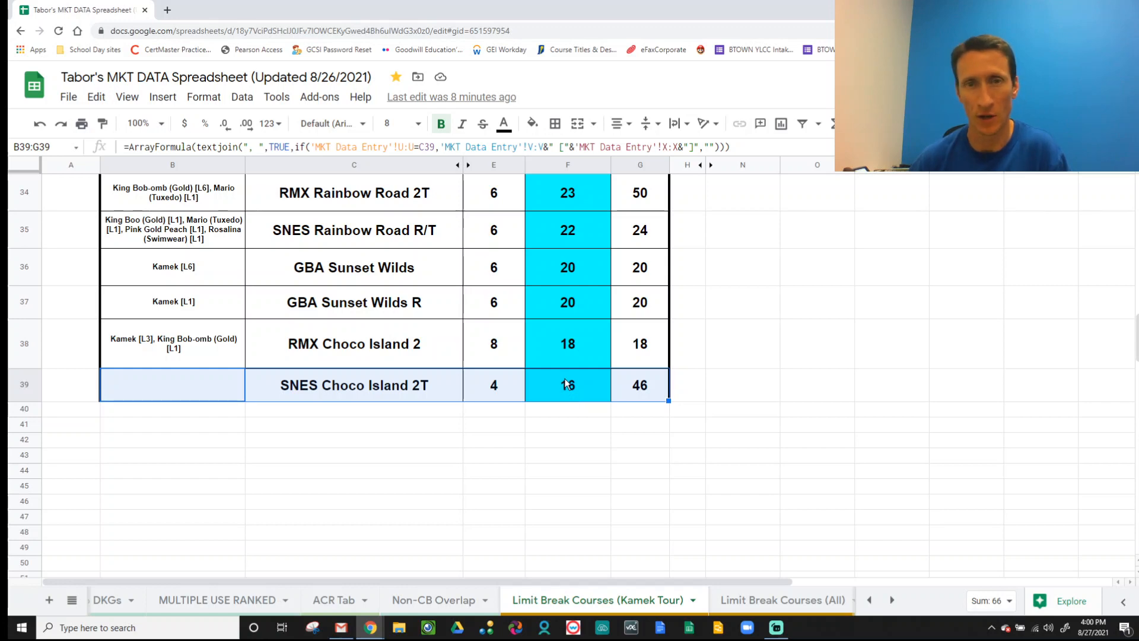
scroll(537, 357, "up", 18)
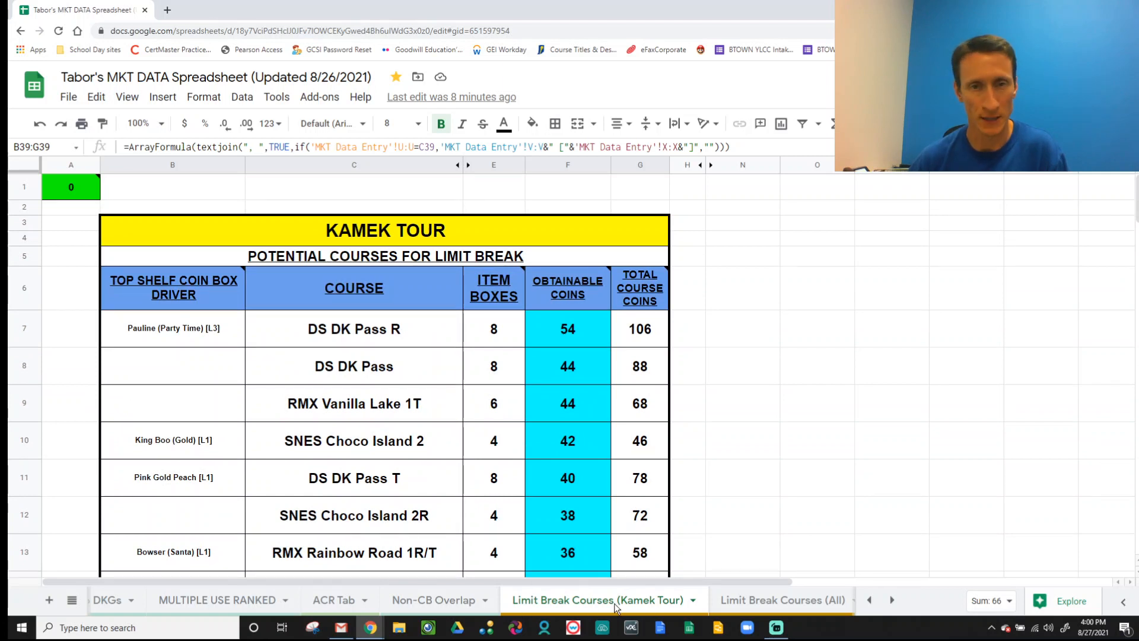
- Open the Limit Break Courses (All) sheet and review the ranked courses down to the end of the list
scroll(627, 604, "down", 2)
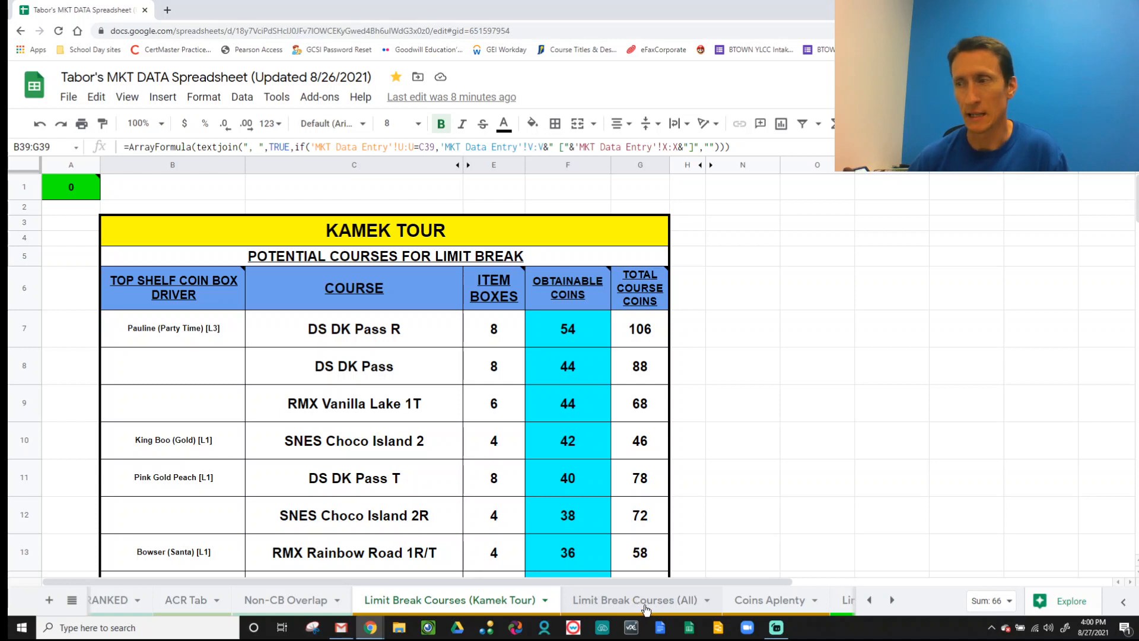
left_click(646, 605)
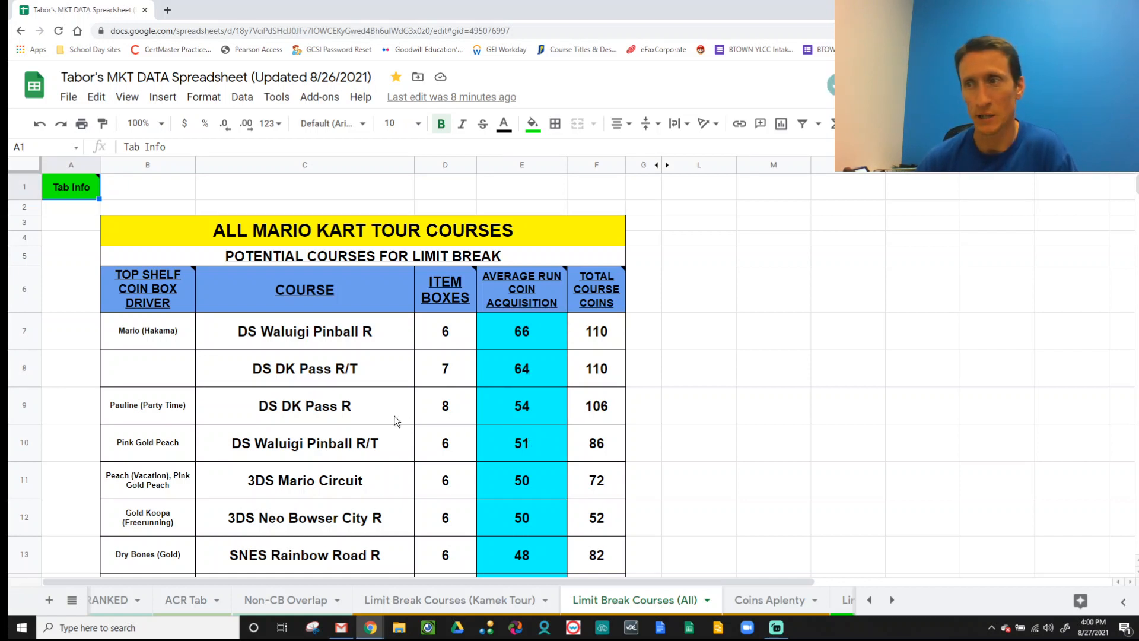
scroll(469, 427, "down", 10)
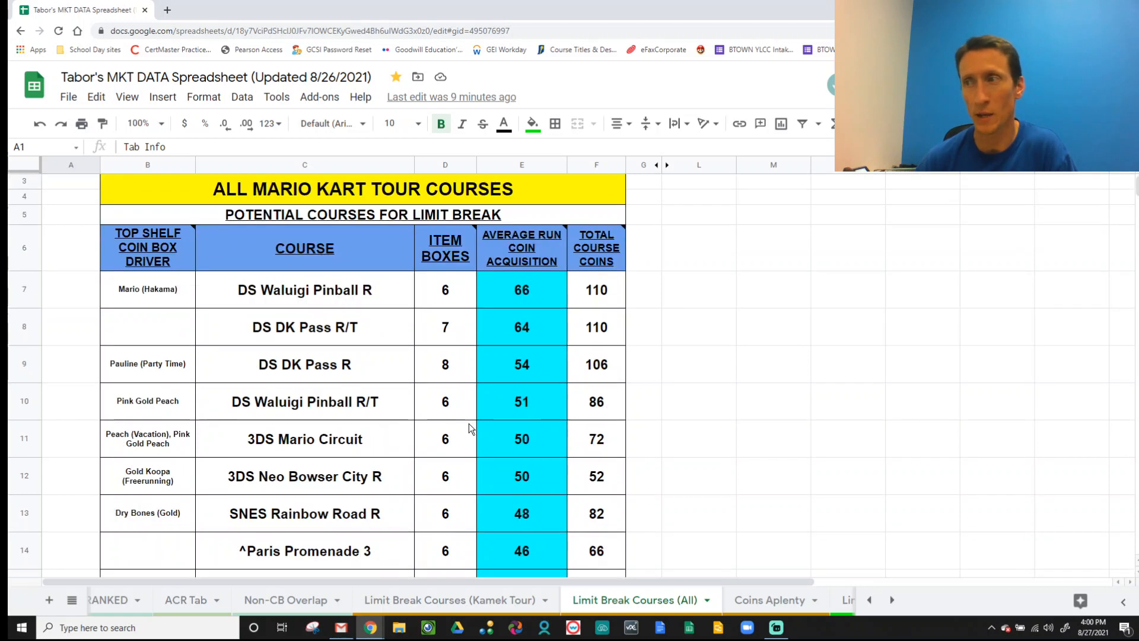
scroll(463, 433, "down", 20)
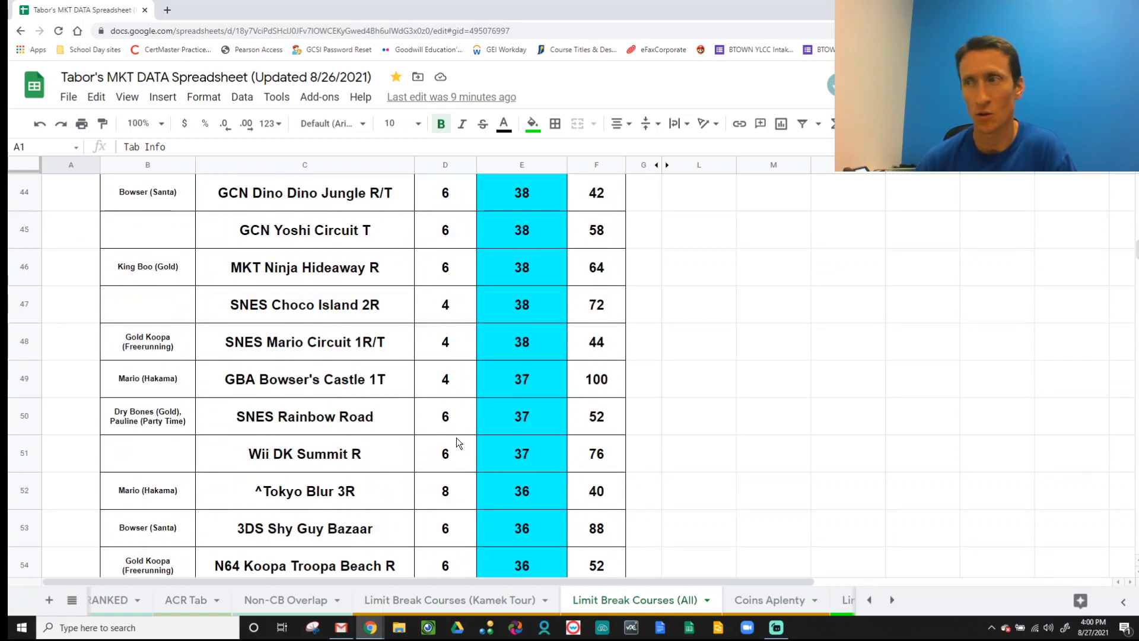
scroll(457, 442, "down", 18)
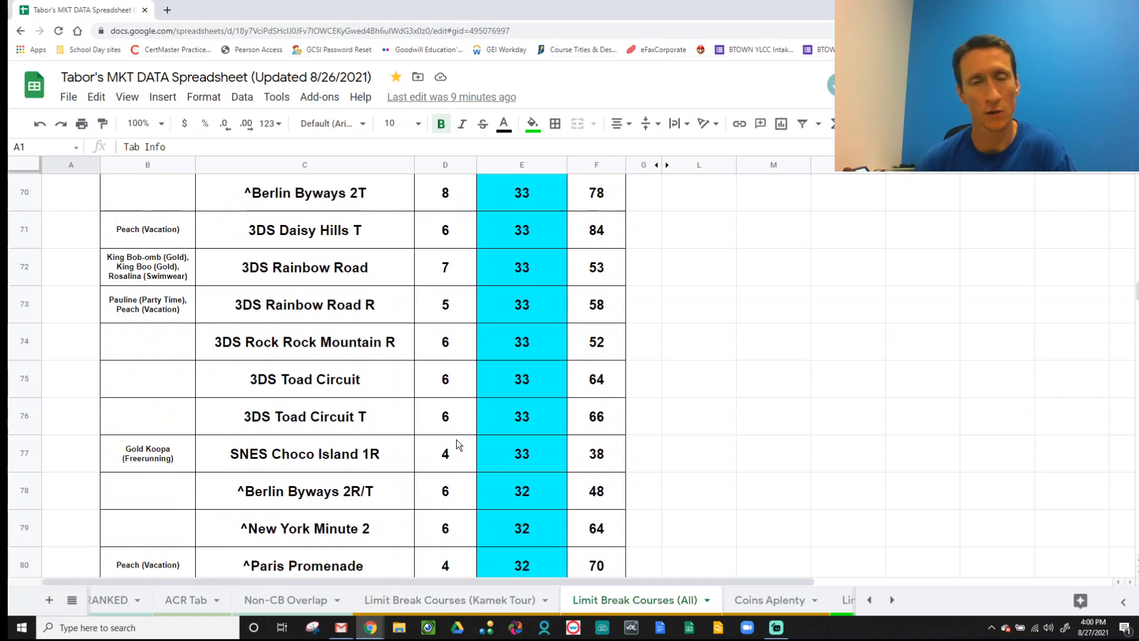
scroll(456, 444, "down", 20)
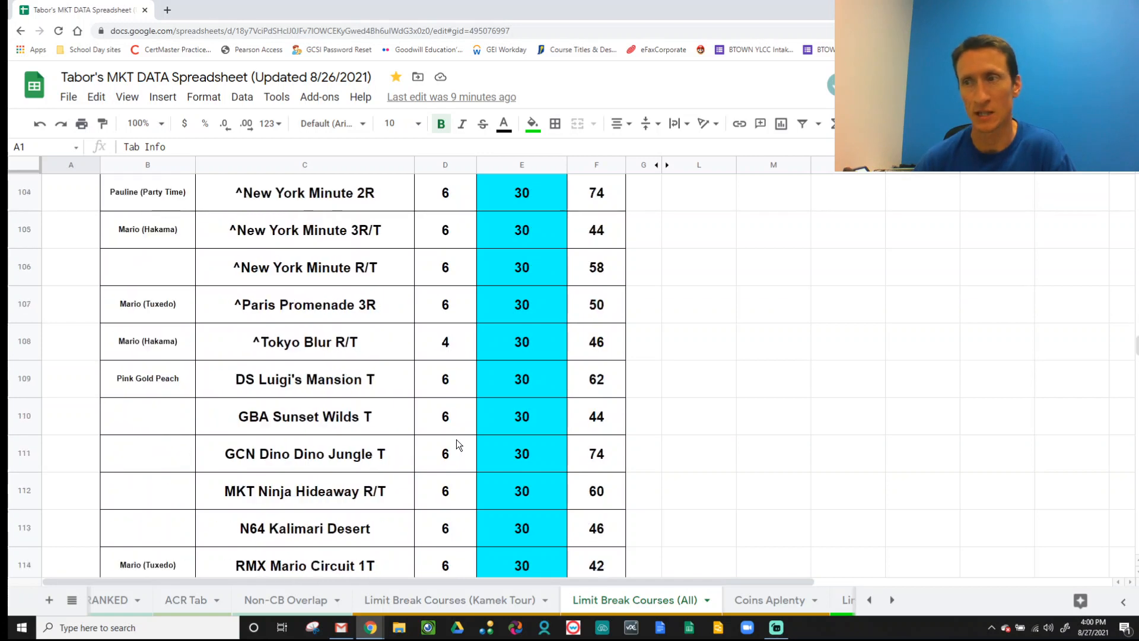
scroll(456, 440, "down", 12)
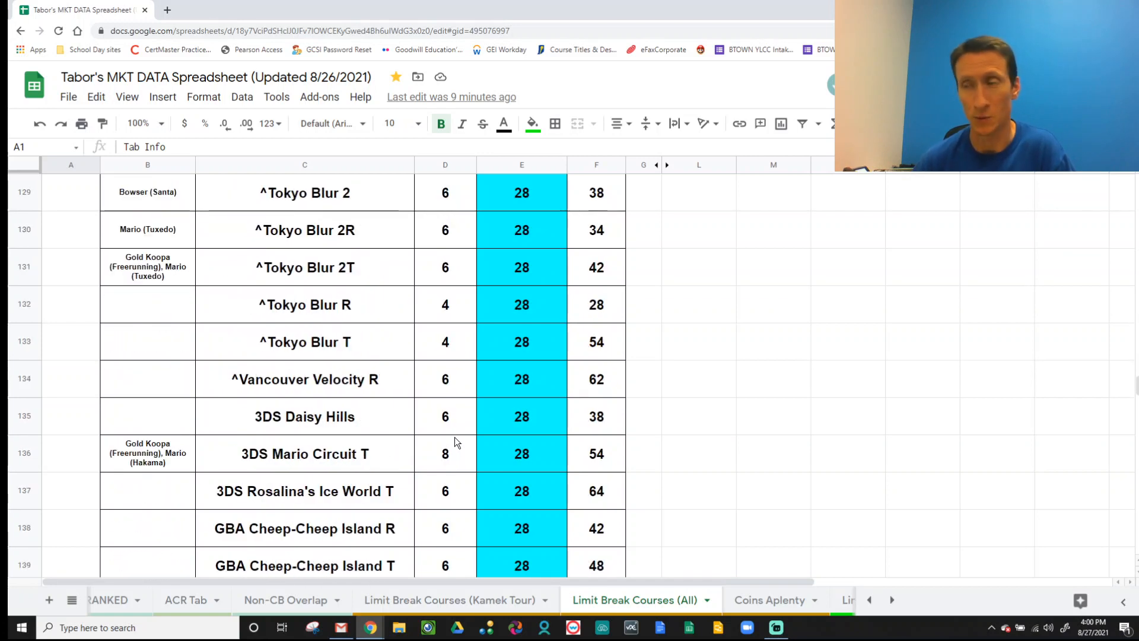
scroll(454, 433, "down", 18)
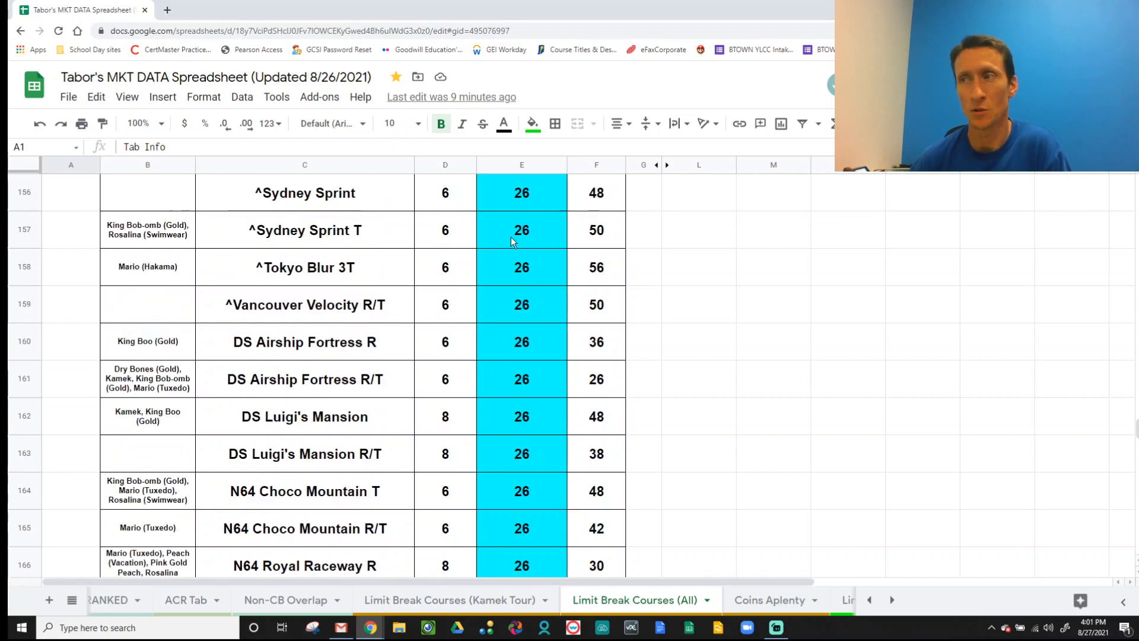
scroll(502, 389, "down", 20)
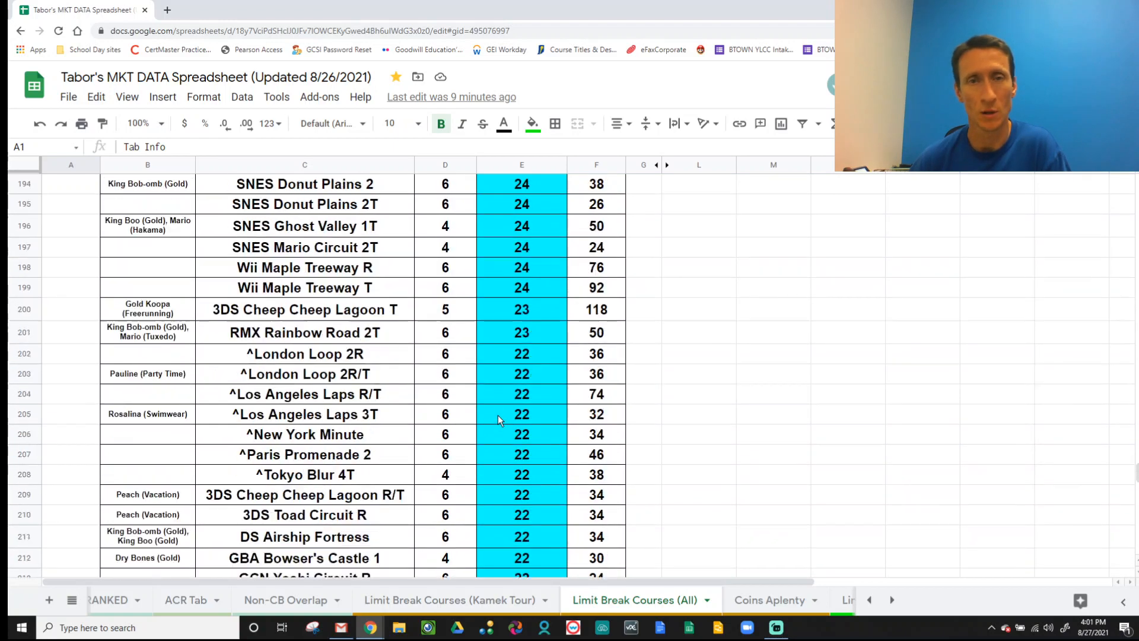
scroll(498, 419, "down", 20)
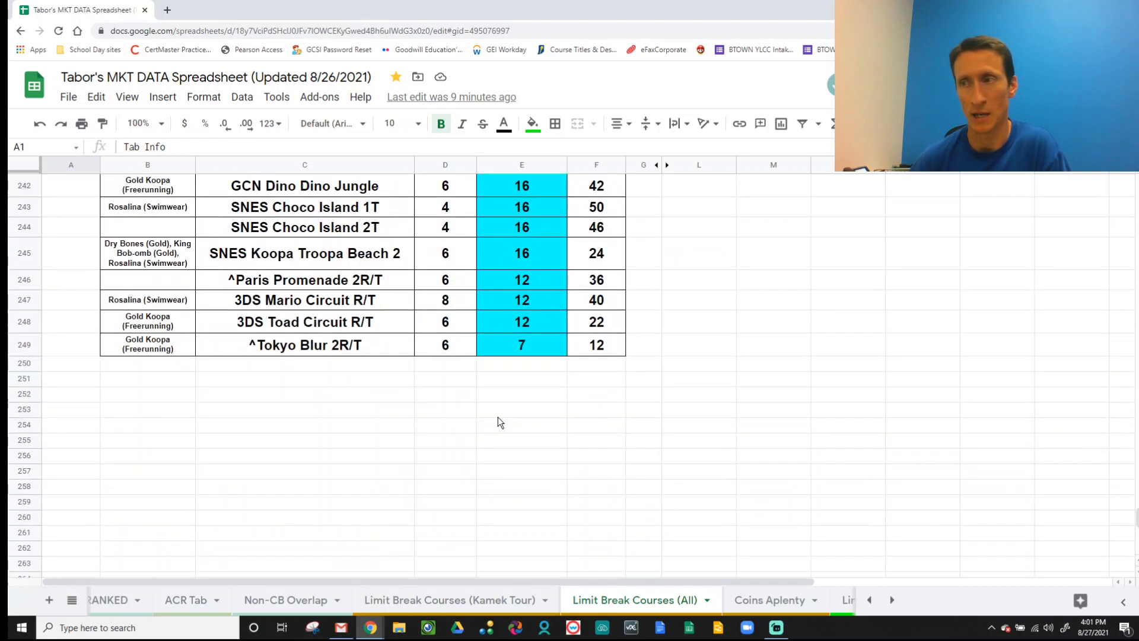
- Examine Tokyo Blur 2R/T's average run coin acquisition and total course coins, returning to the first rows of the sheet
scroll(497, 422, "up", 3)
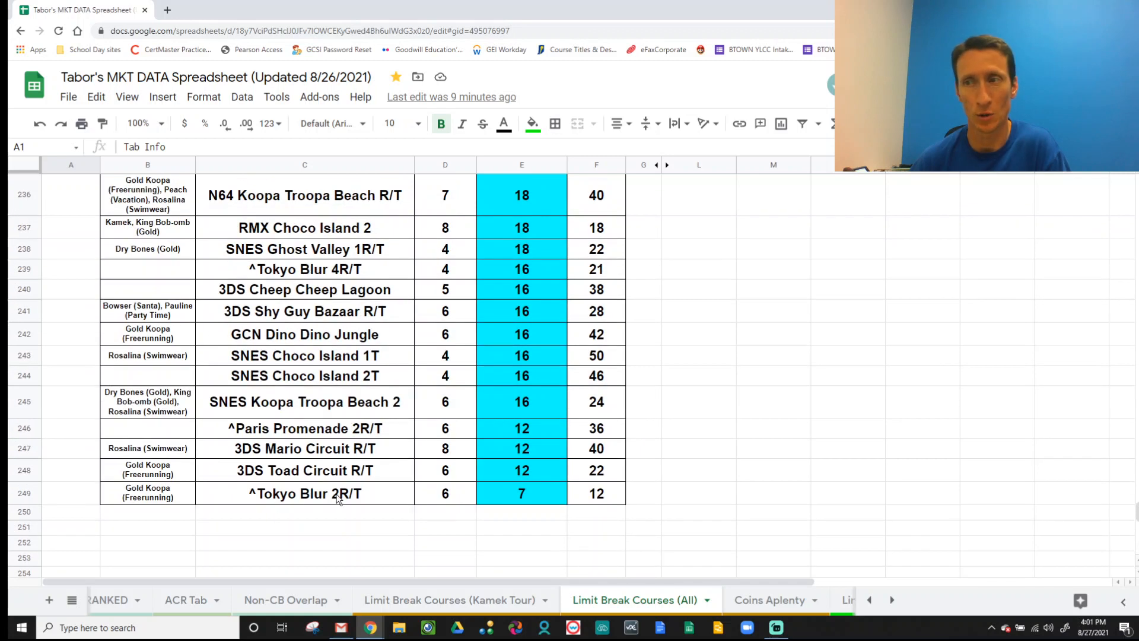
left_click(523, 498)
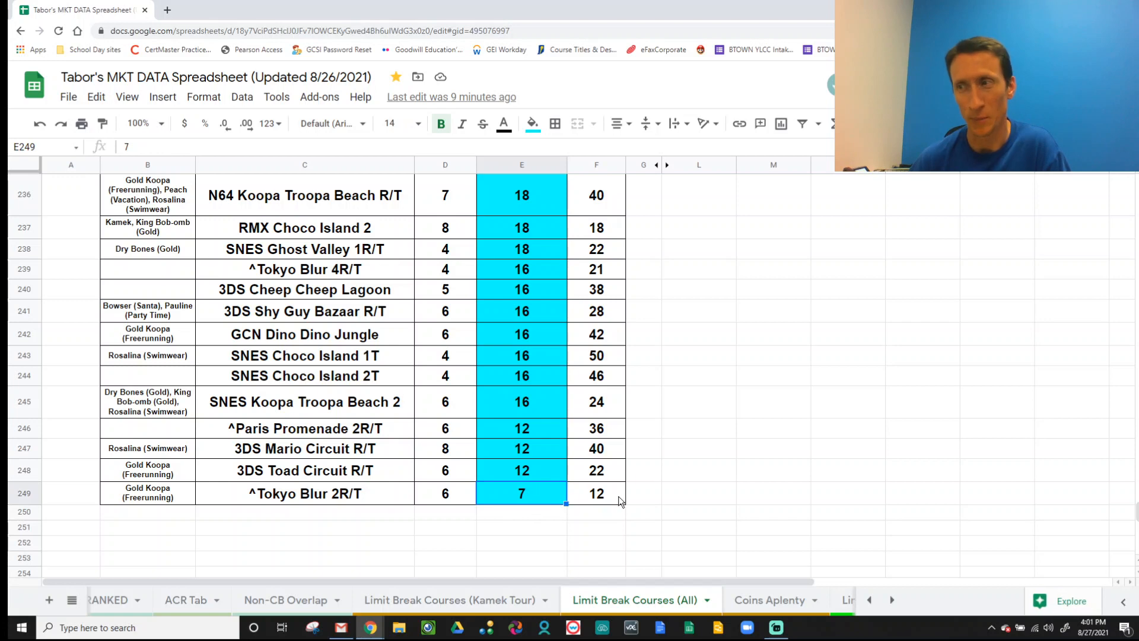
key("Right")
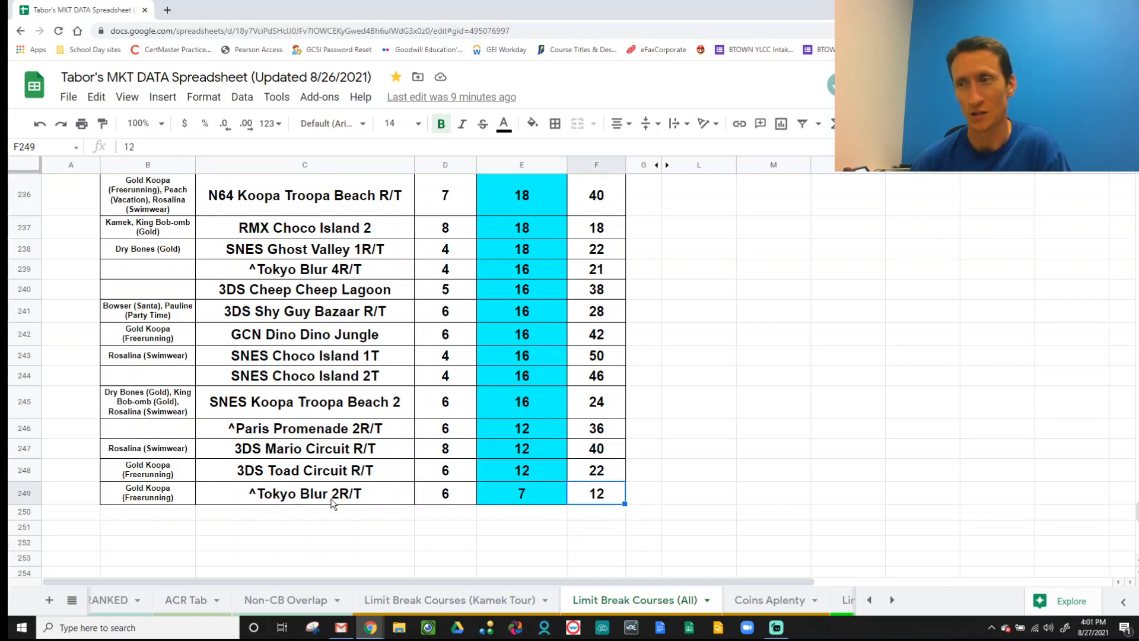
left_click_drag(1137, 514, 1137, 180)
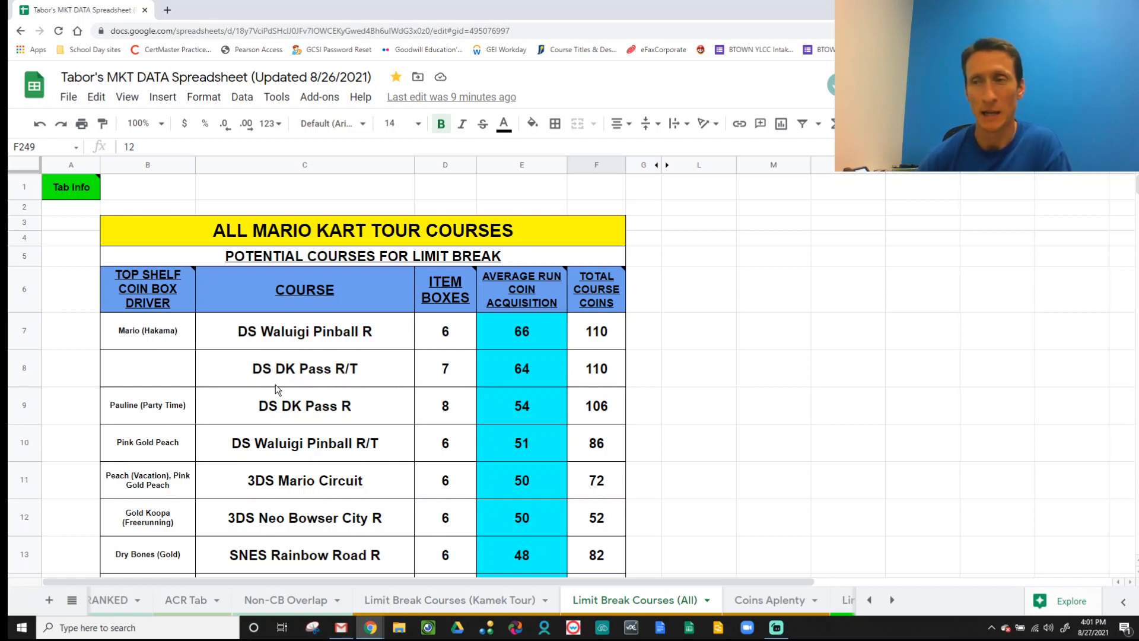
- Consult the Table of Contents sheet and open the Coins Aplenty sheet to examine the Kamek Tour cup ranking
scroll(237, 605, "up", 5)
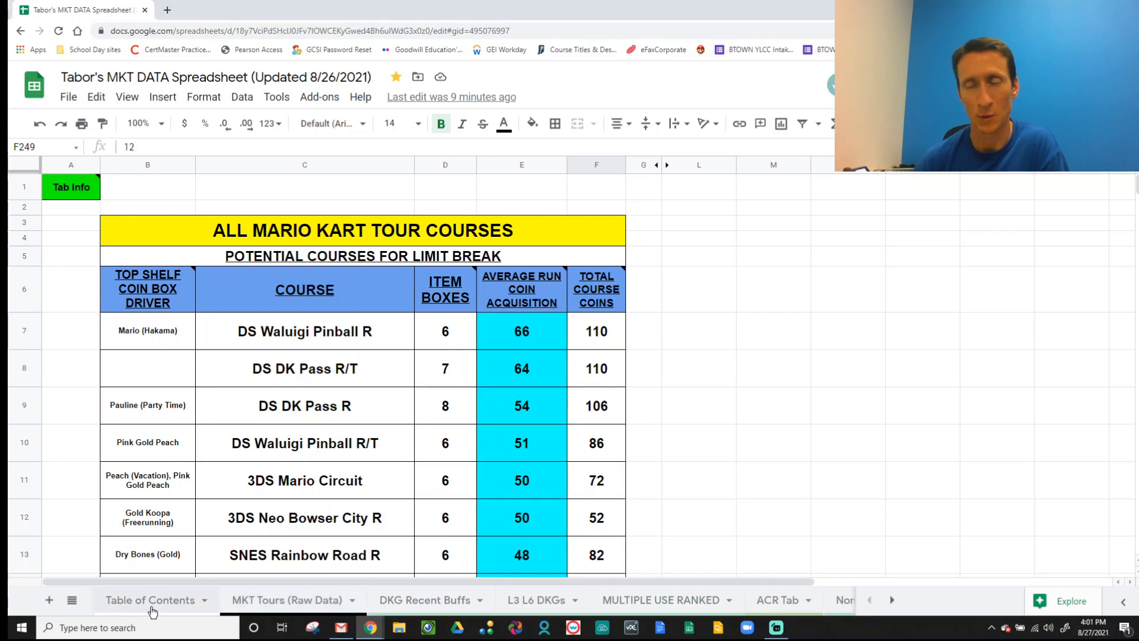
left_click(165, 591)
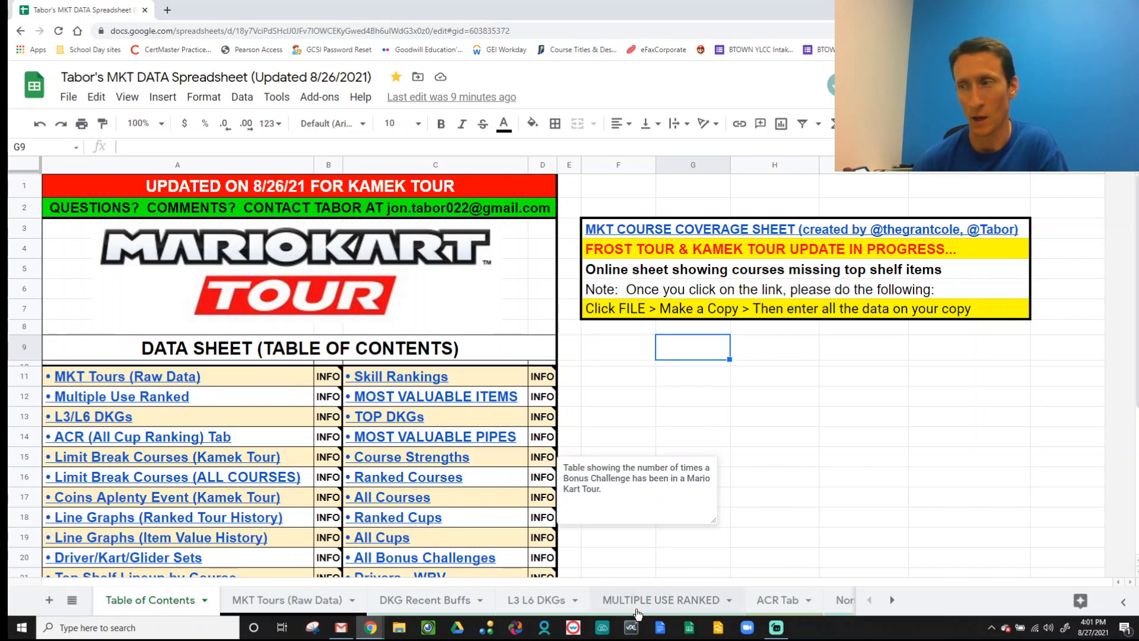
scroll(630, 614, "down", 1)
scroll(630, 614, "down", 8)
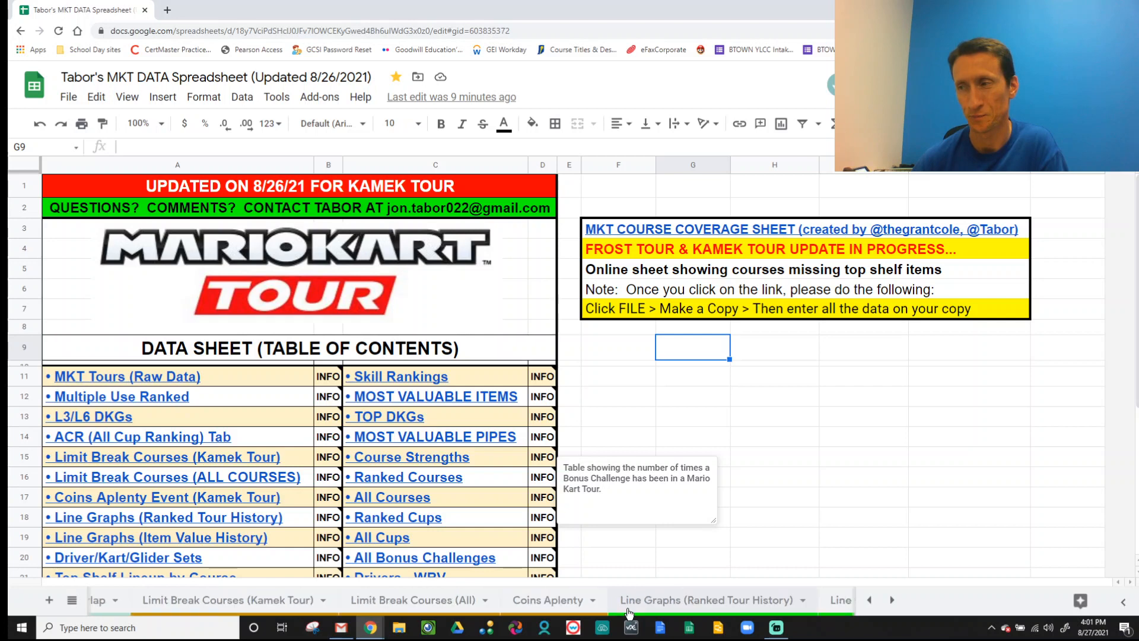
scroll(630, 614, "down", 1)
scroll(622, 614, "up", 3)
scroll(623, 614, "up", 3)
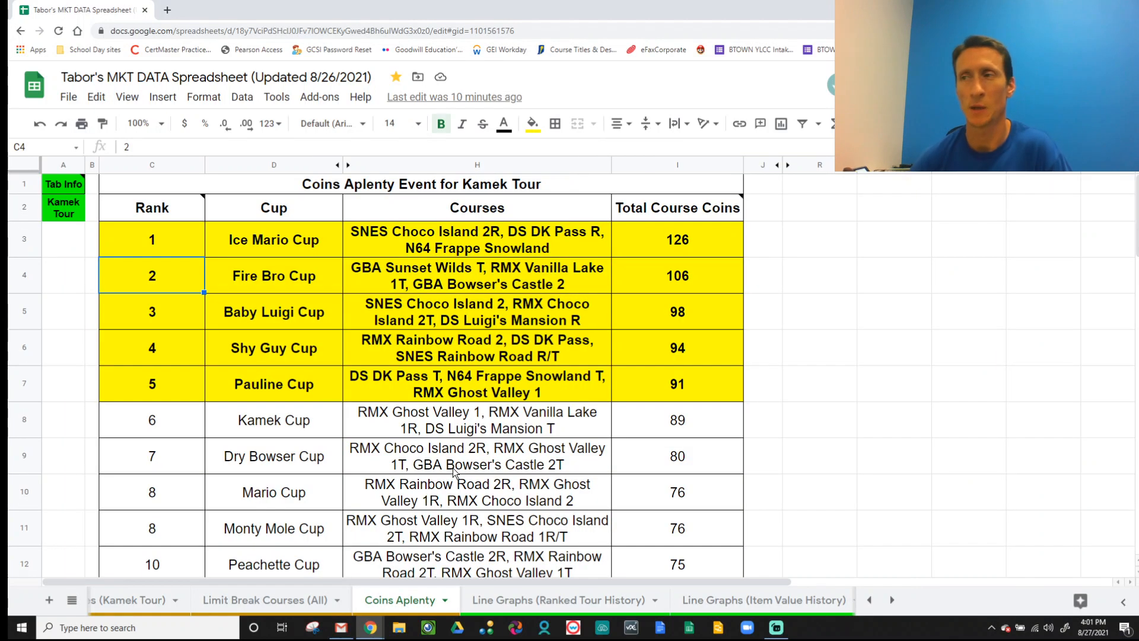
left_click(72, 349)
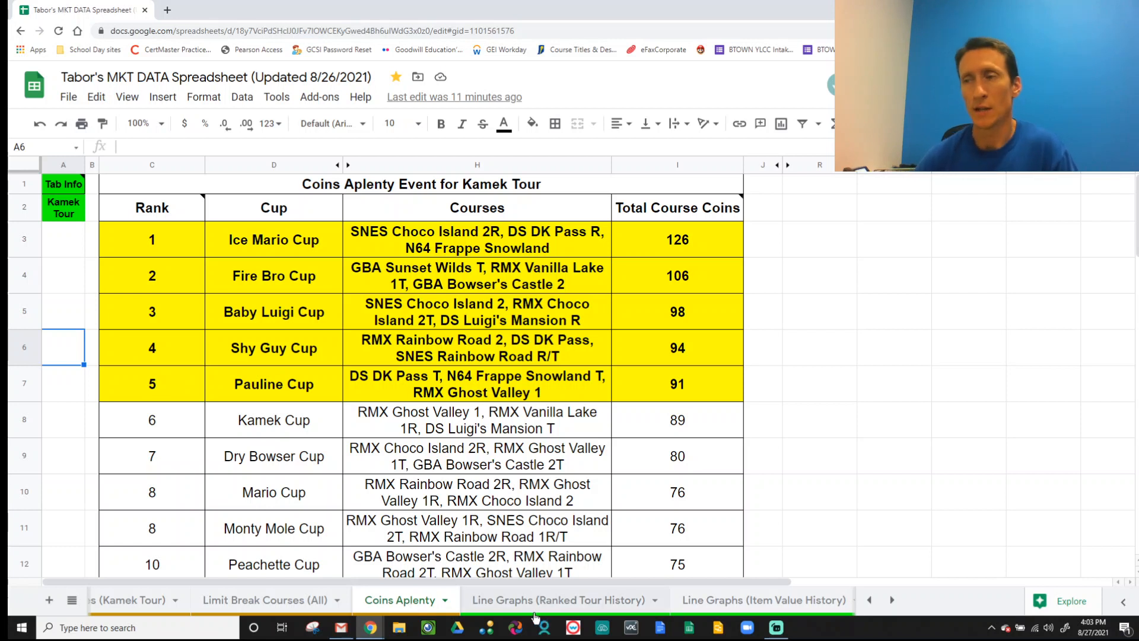
- Open the Pipe Rarity sheet and read the note on the driver table's # of Times in a Pipe column
scroll(532, 605, "down", 1)
scroll(528, 603, "down", 2)
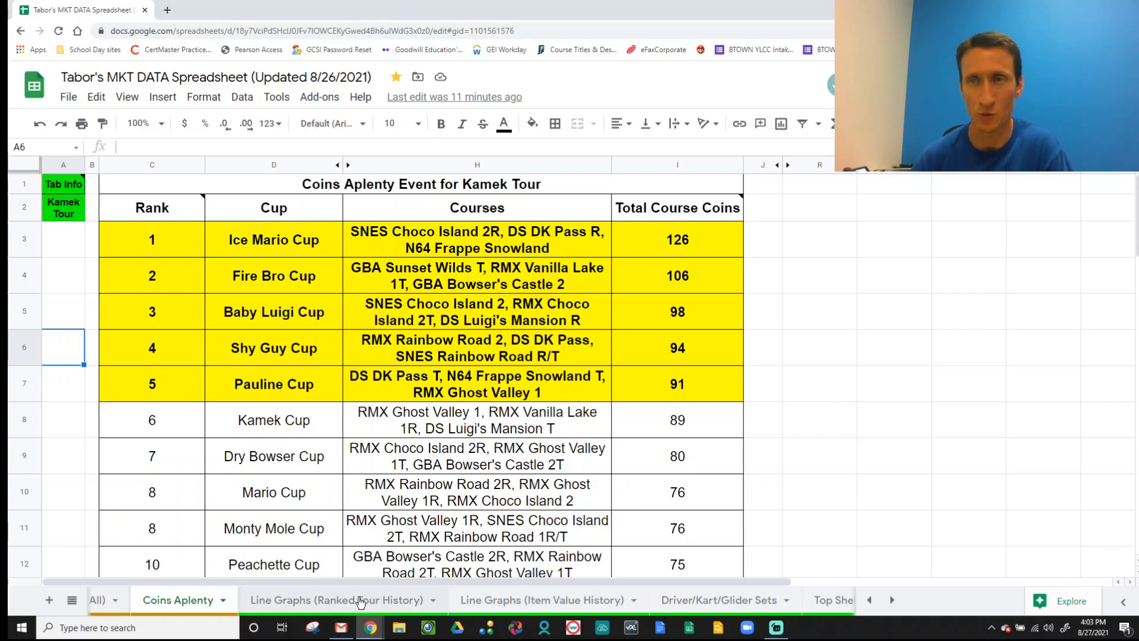
scroll(360, 600, "down", 10)
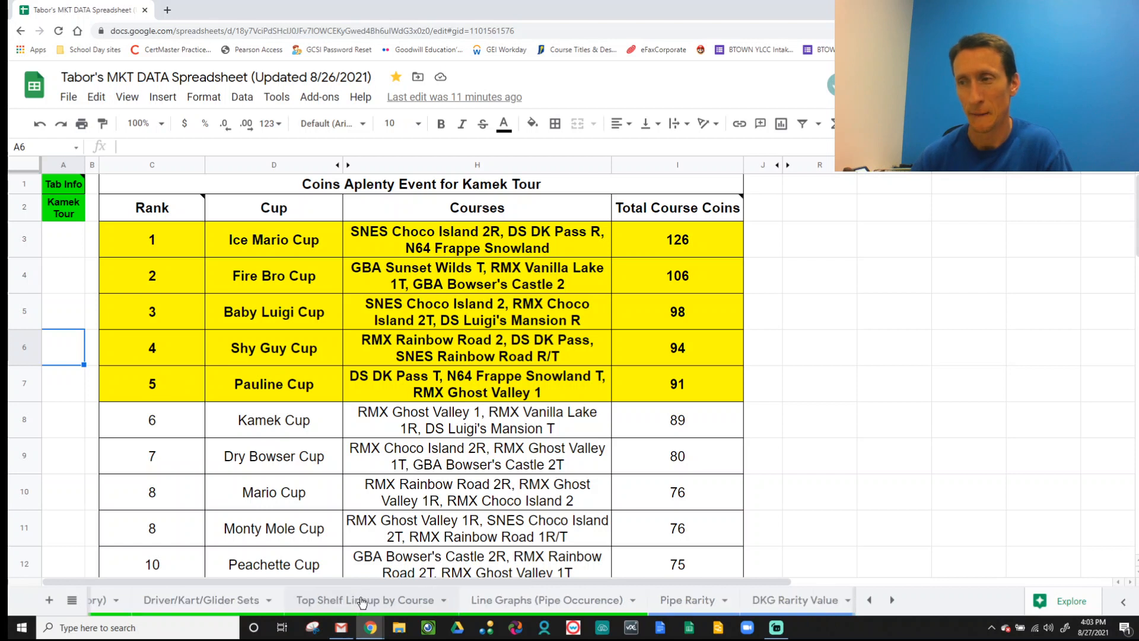
scroll(364, 603, "down", 5)
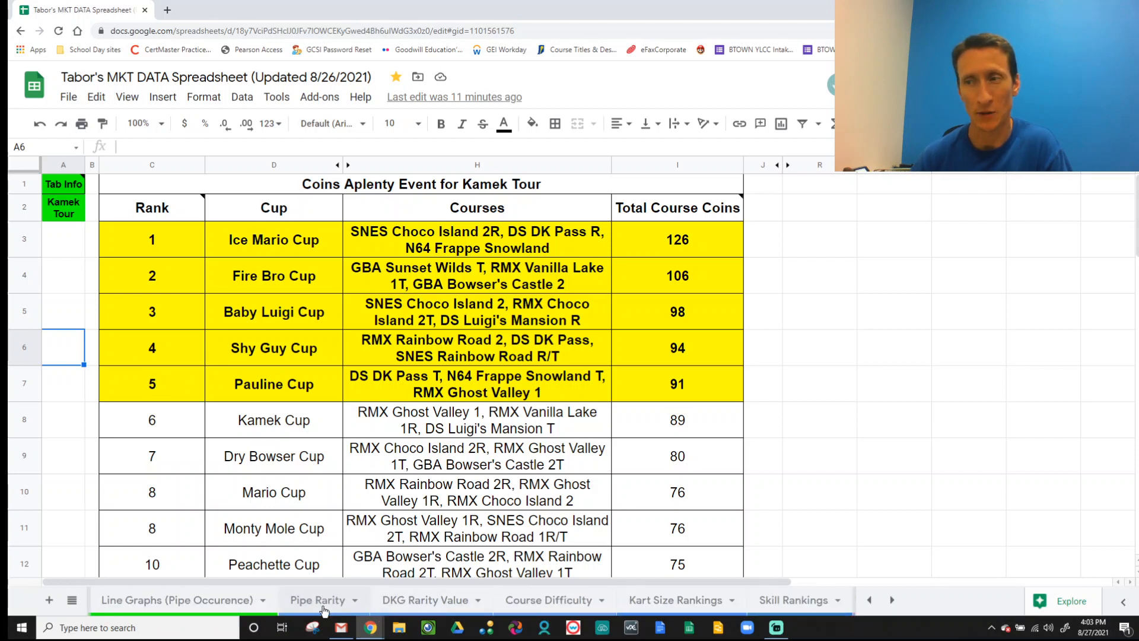
left_click(322, 601)
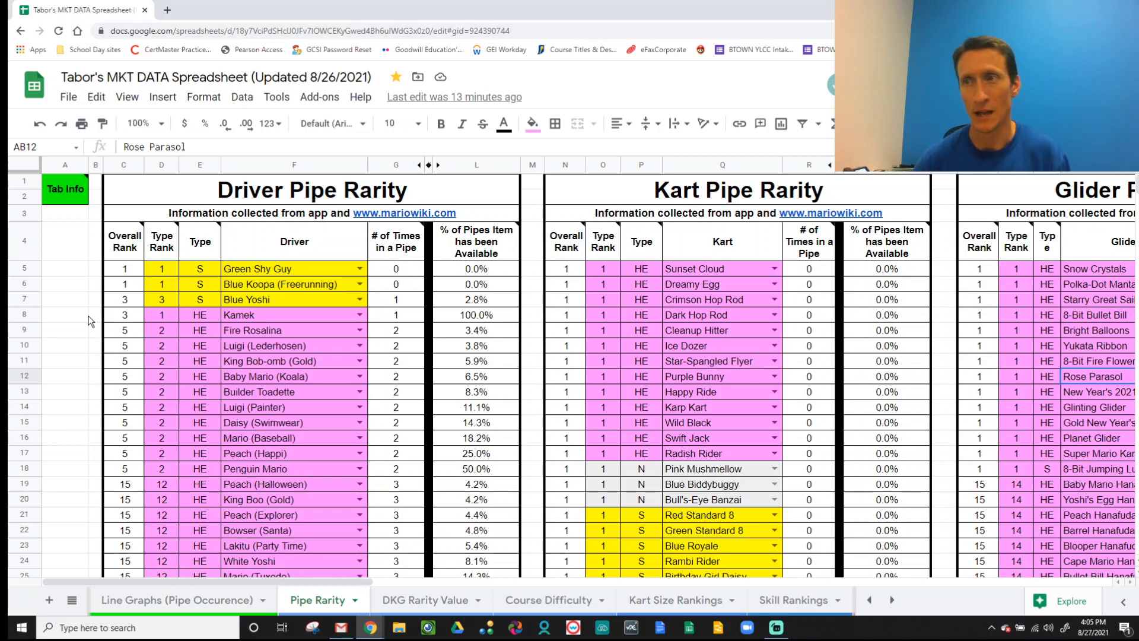
mouse_move(385, 257)
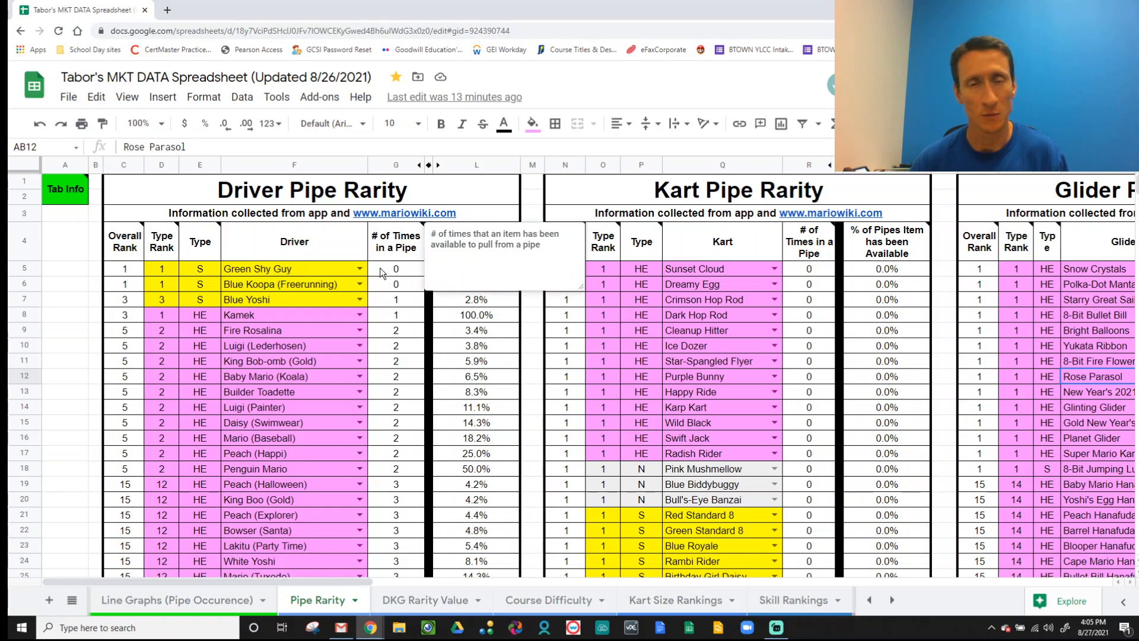
- Examine the type rank and pipe counts of the drivers from Fire Rosalina to Penguin Mario in the Driver Pipe Rarity table
scroll(379, 383, "down", 4)
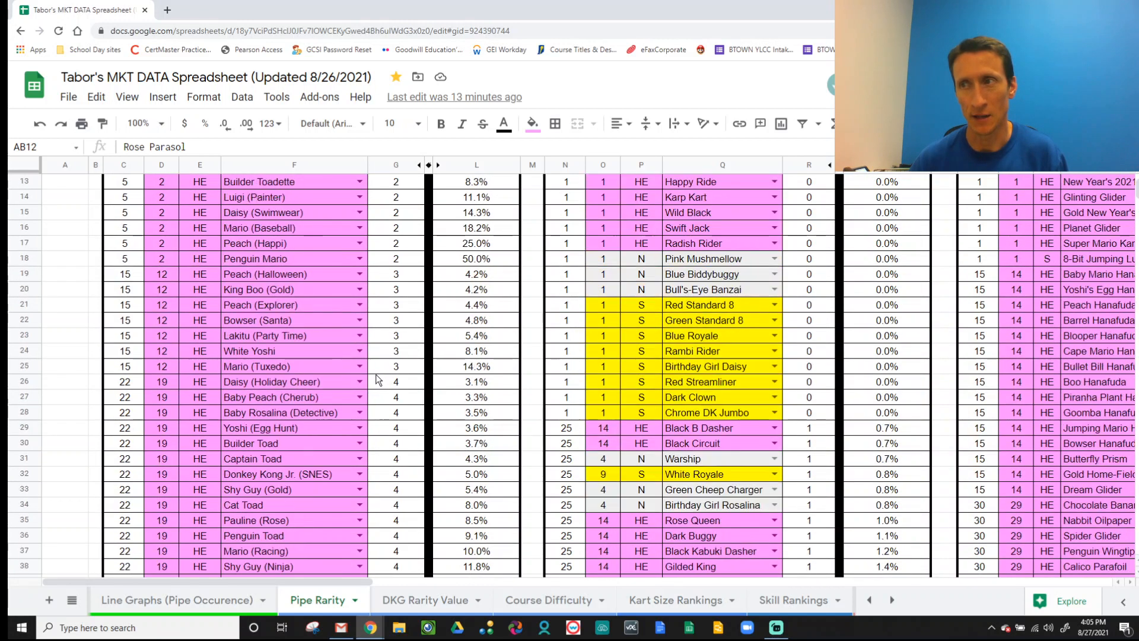
scroll(376, 379, "up", 4)
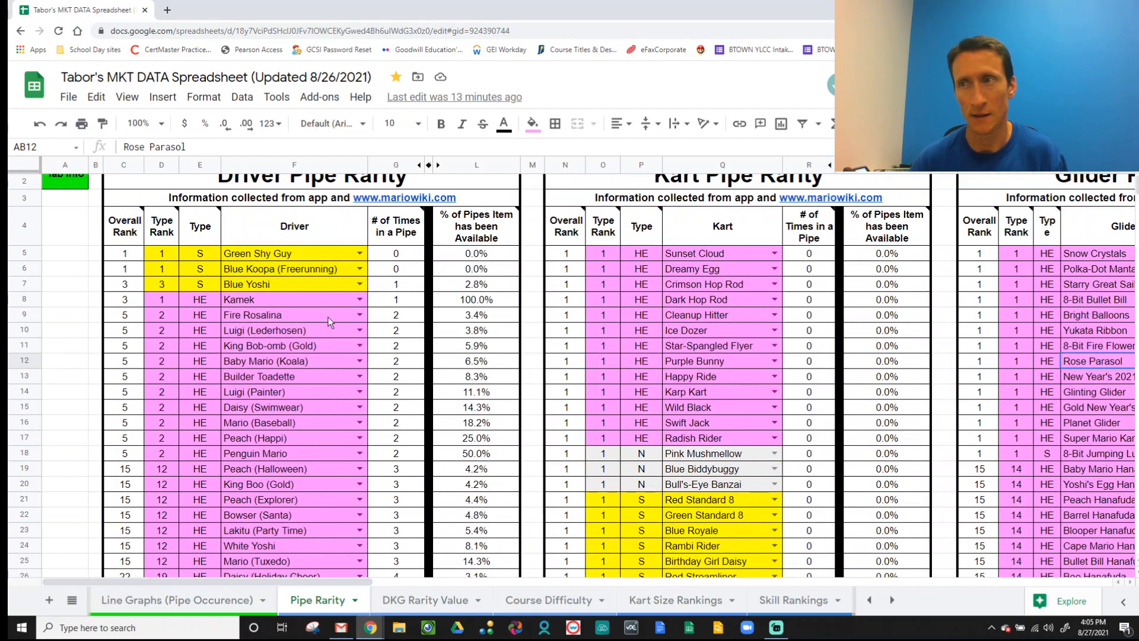
left_click_drag(161, 314, 398, 461)
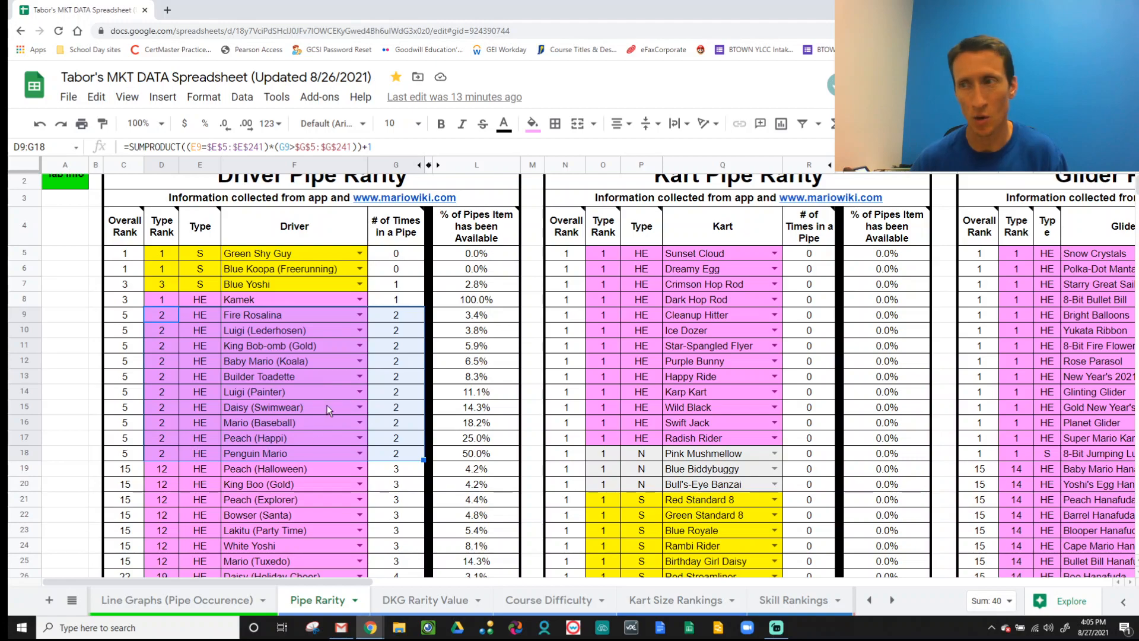
- Review the Driver Pipe Rarity table to its end and examine Bowser's pipe count and percentage of pipes available
scroll(328, 410, "down", 9)
scroll(328, 410, "down", 19)
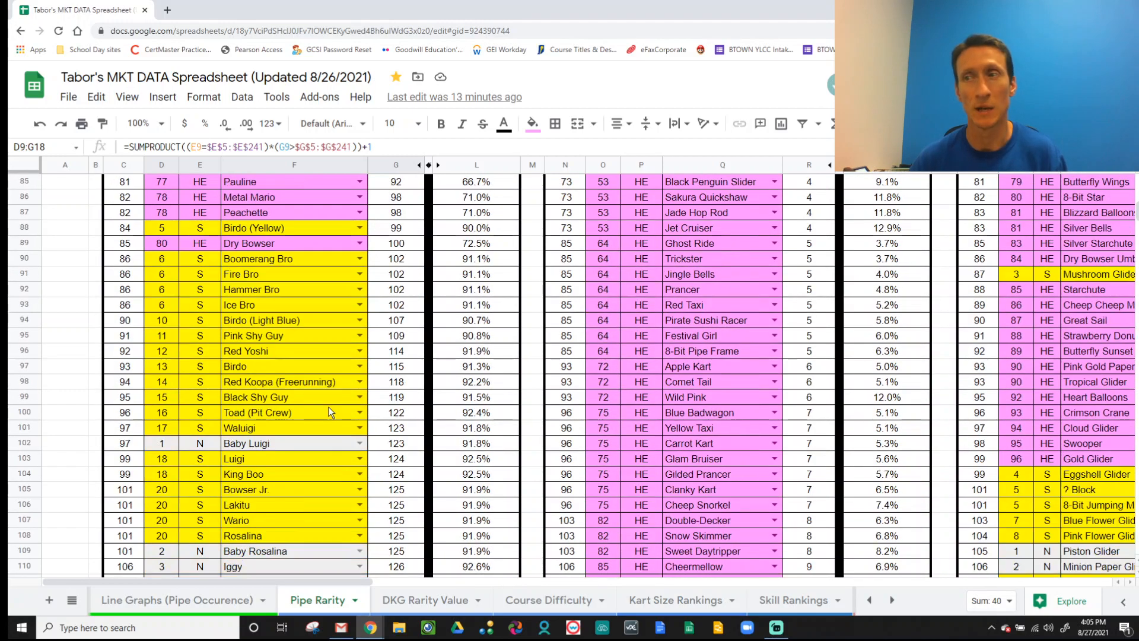
scroll(329, 411, "down", 9)
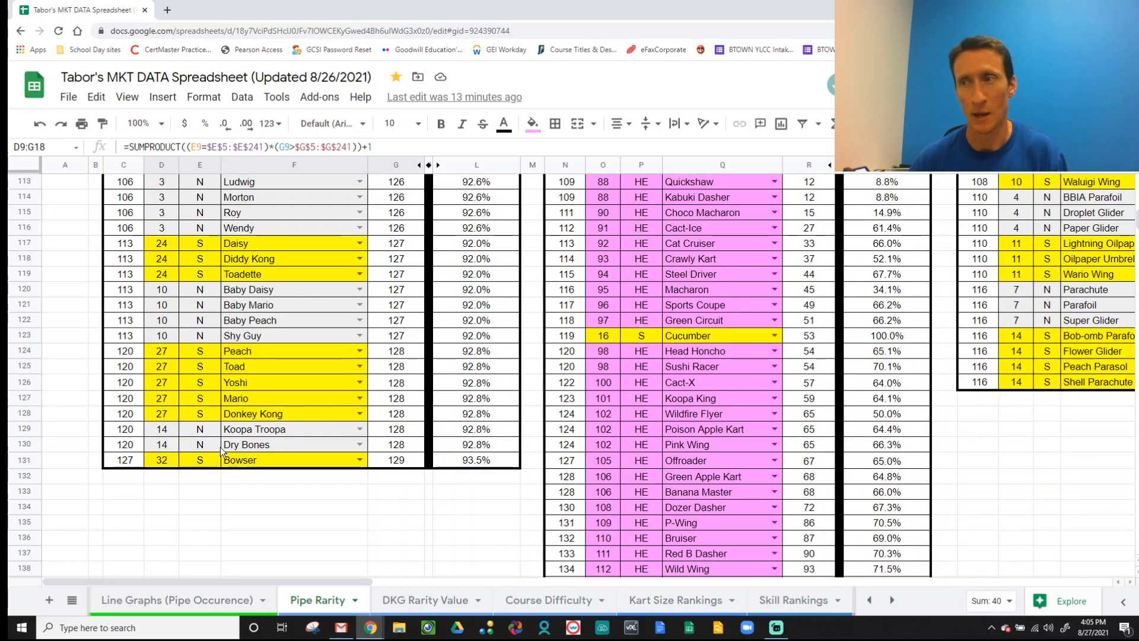
left_click_drag(132, 460, 409, 462)
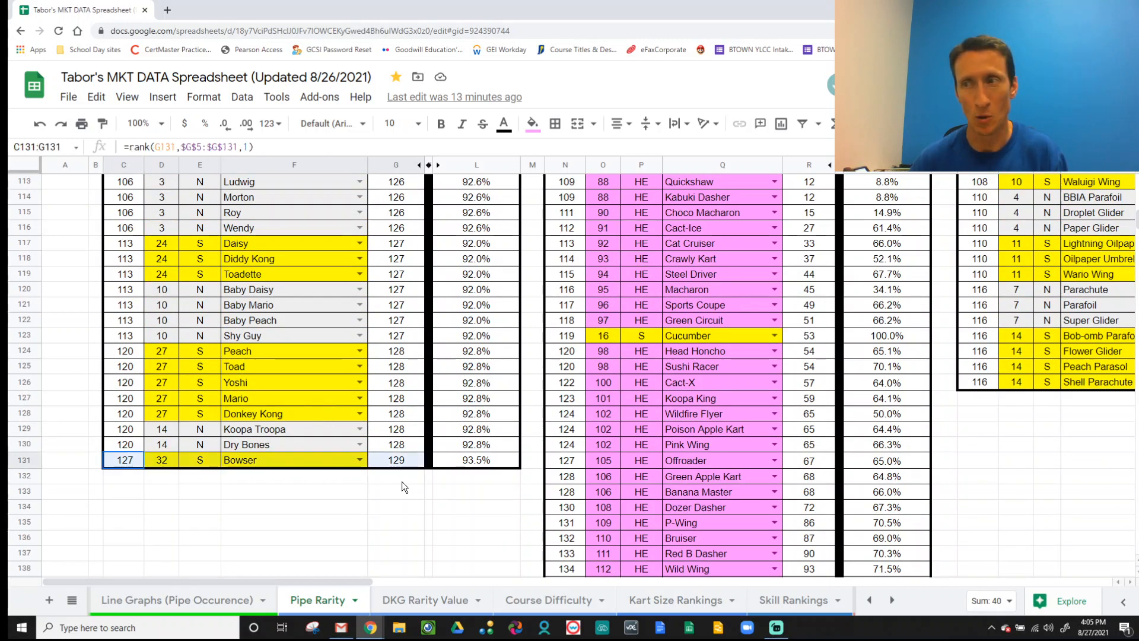
key("shift+Right")
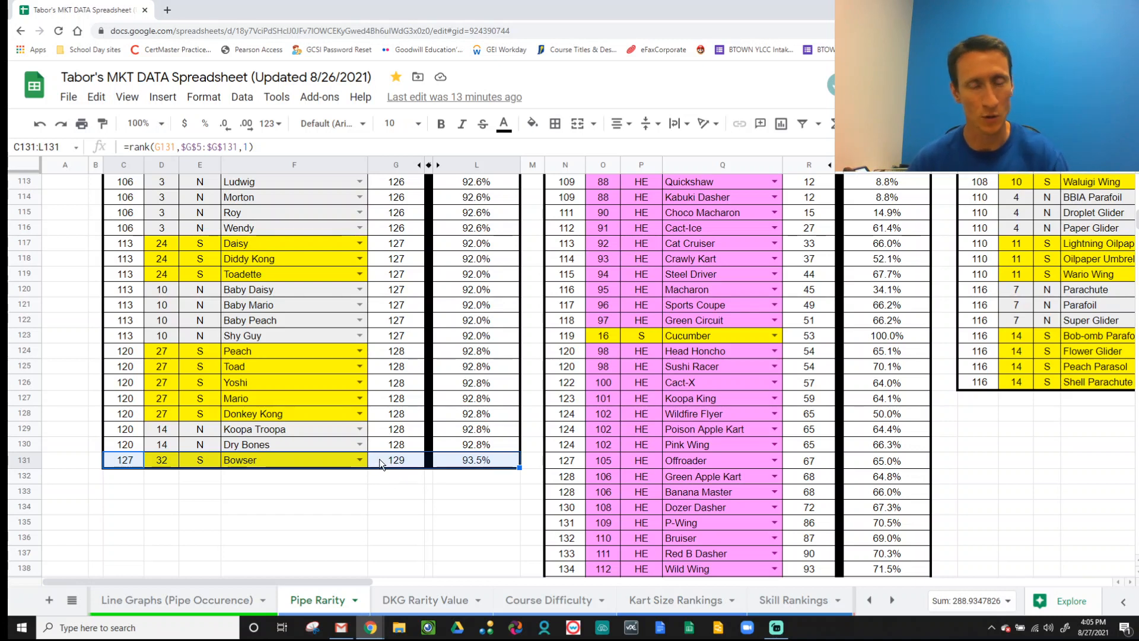
left_click(460, 462)
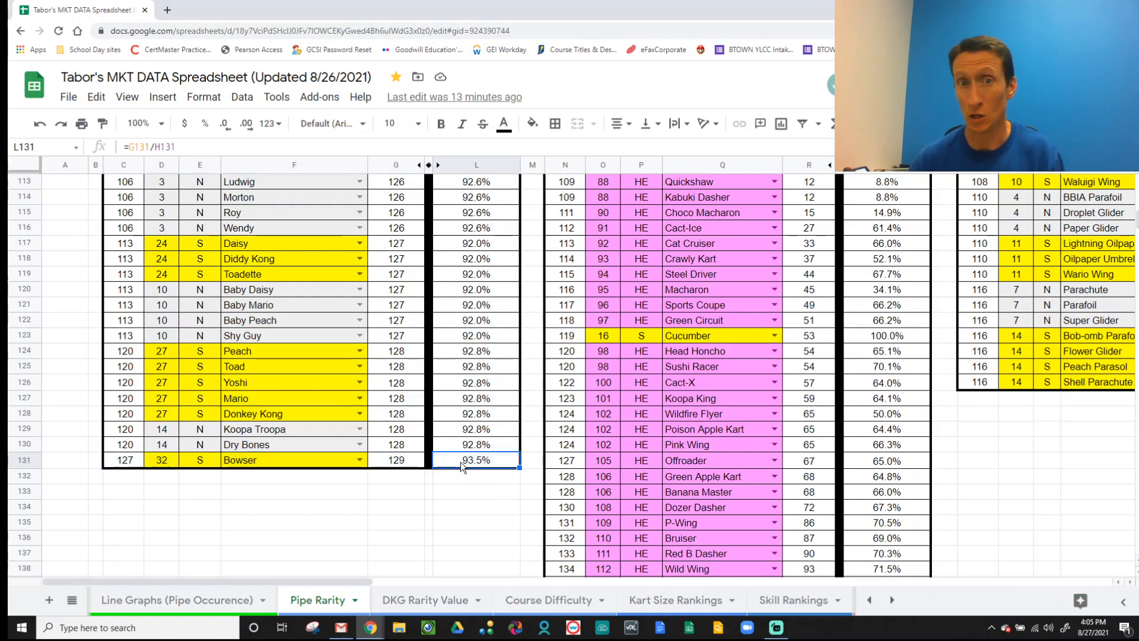
- Examine the Kart Pipe Rarity table's ranks, pipe counts and percentages, from Sunset Cloud past Red Streamliner to the karts with higher counts
scroll(737, 359, "up", 10)
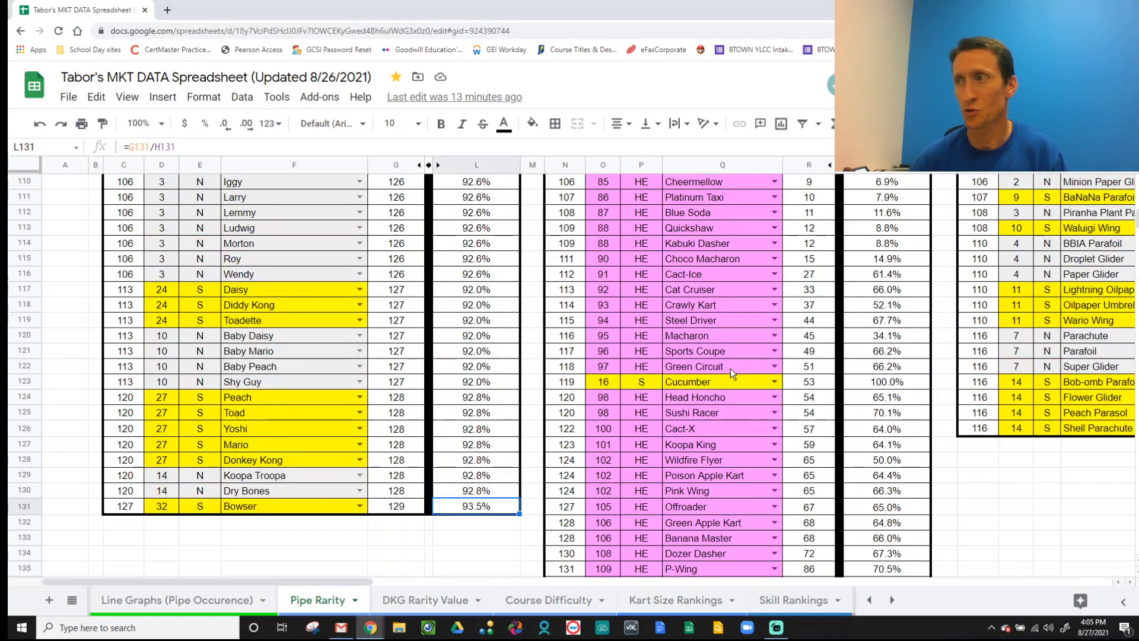
scroll(729, 366, "up", 10)
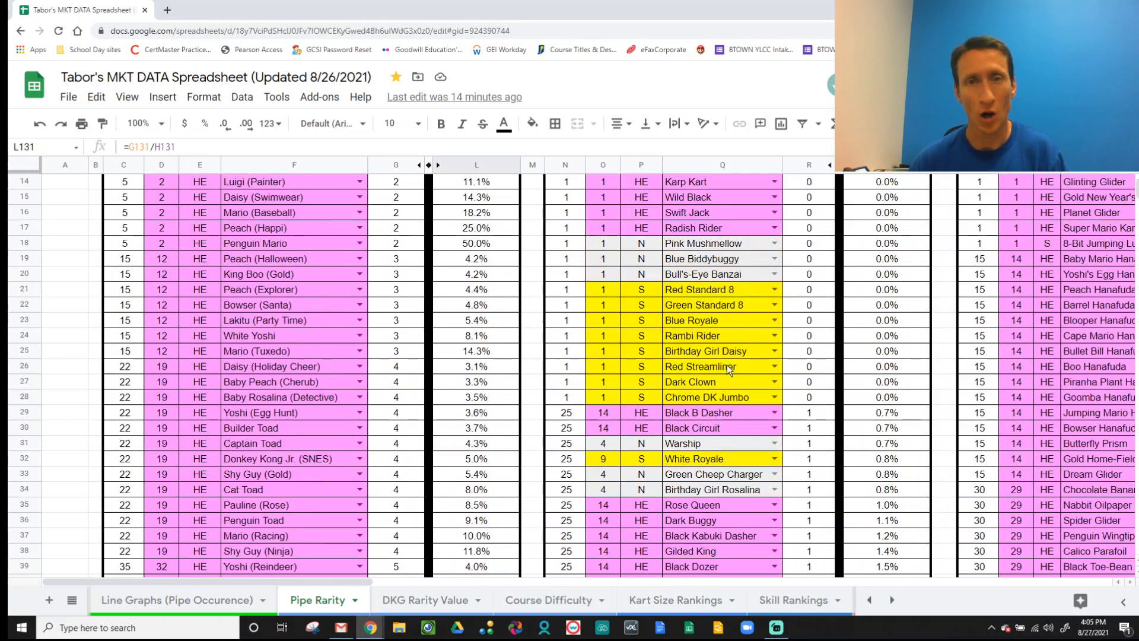
left_click_drag(299, 581, 432, 583)
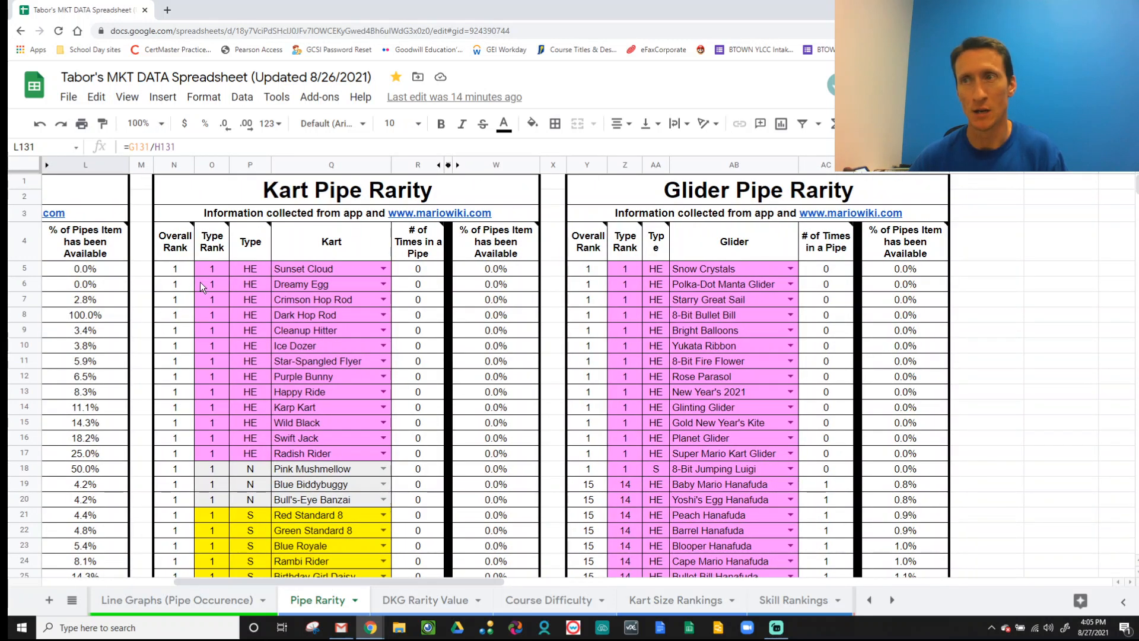
left_click_drag(211, 327, 356, 570)
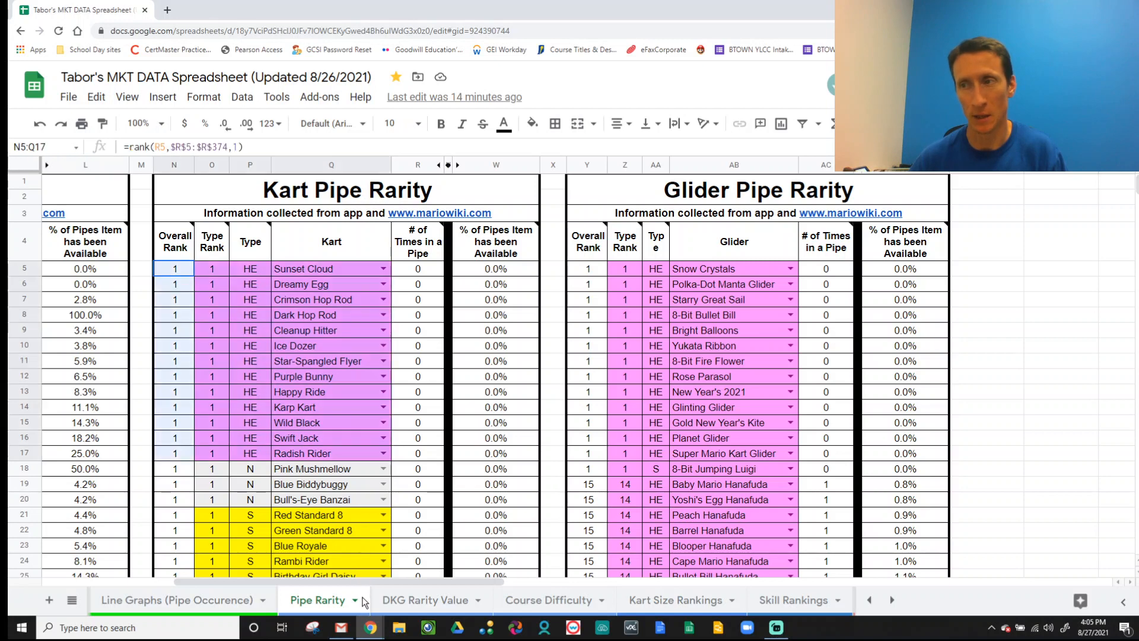
left_click_drag(393, 614, 490, 555)
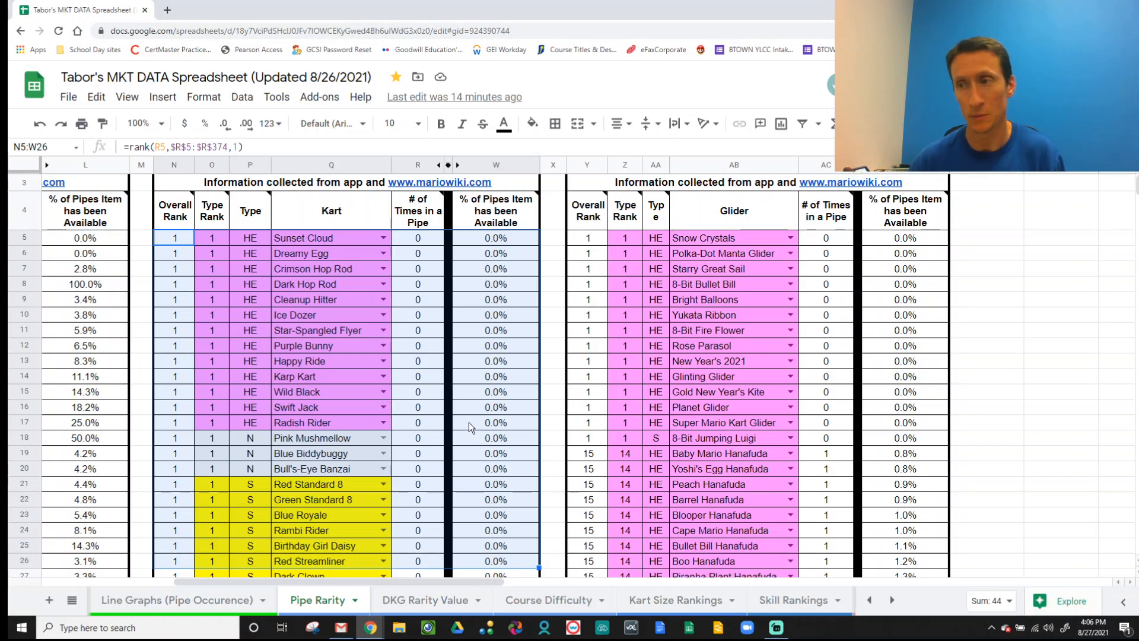
scroll(471, 422, "down", 3)
scroll(350, 486, "up", 1)
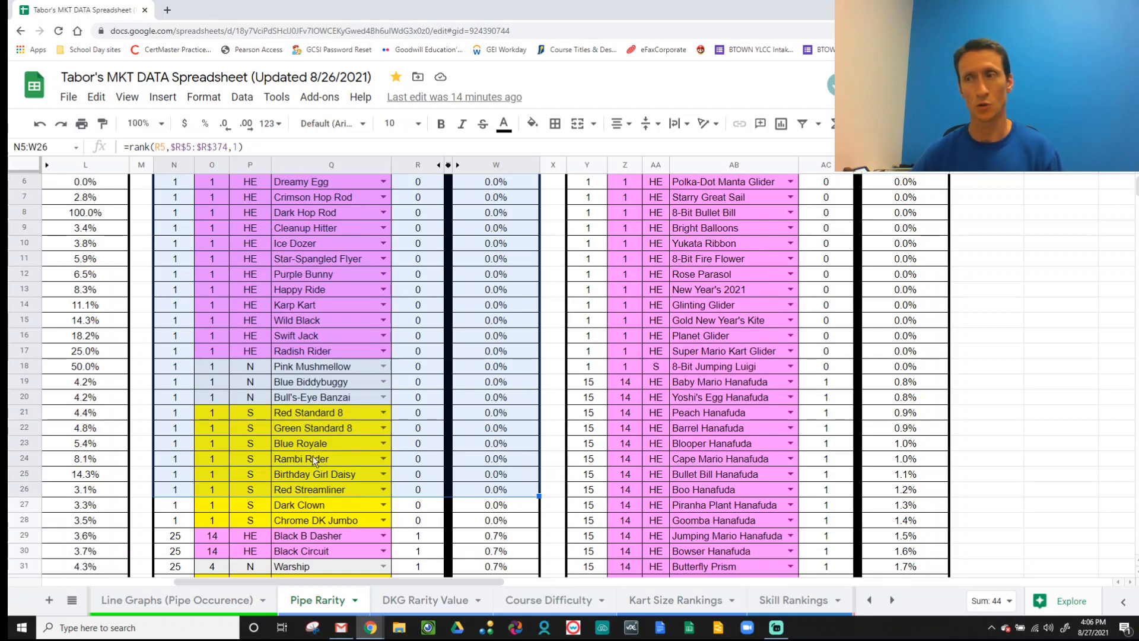
scroll(372, 421, "down", 8)
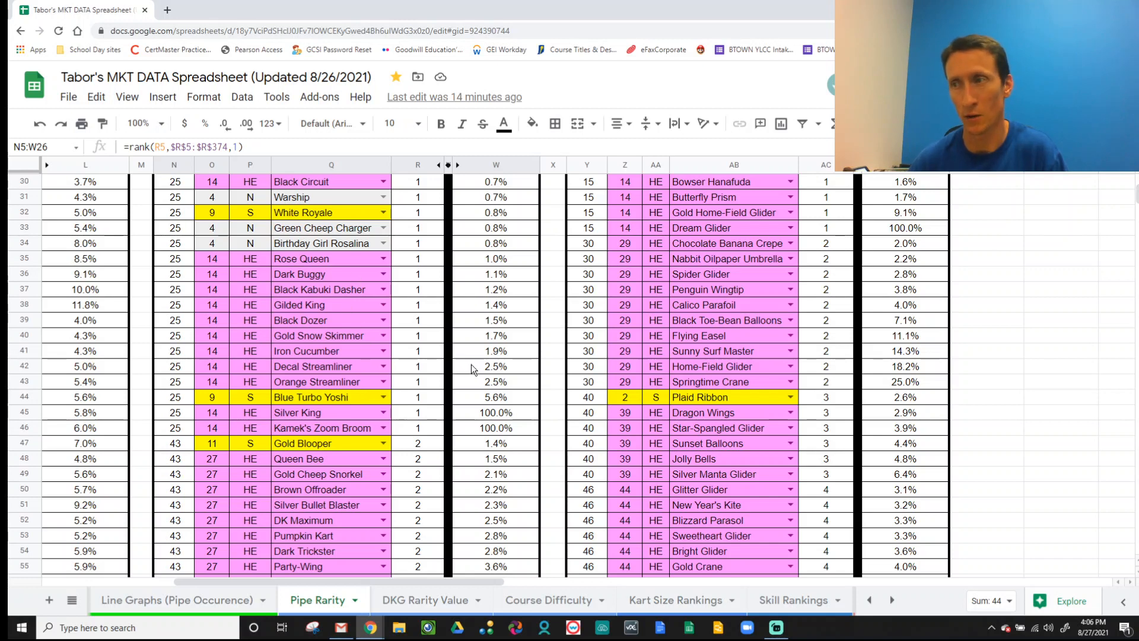
- Examine the Glider Pipe Rarity table's zero-pipe gliders from Snow Crystals to 8-Bit Jumping Luigi and the gliders just below them
scroll(587, 370, "up", 10)
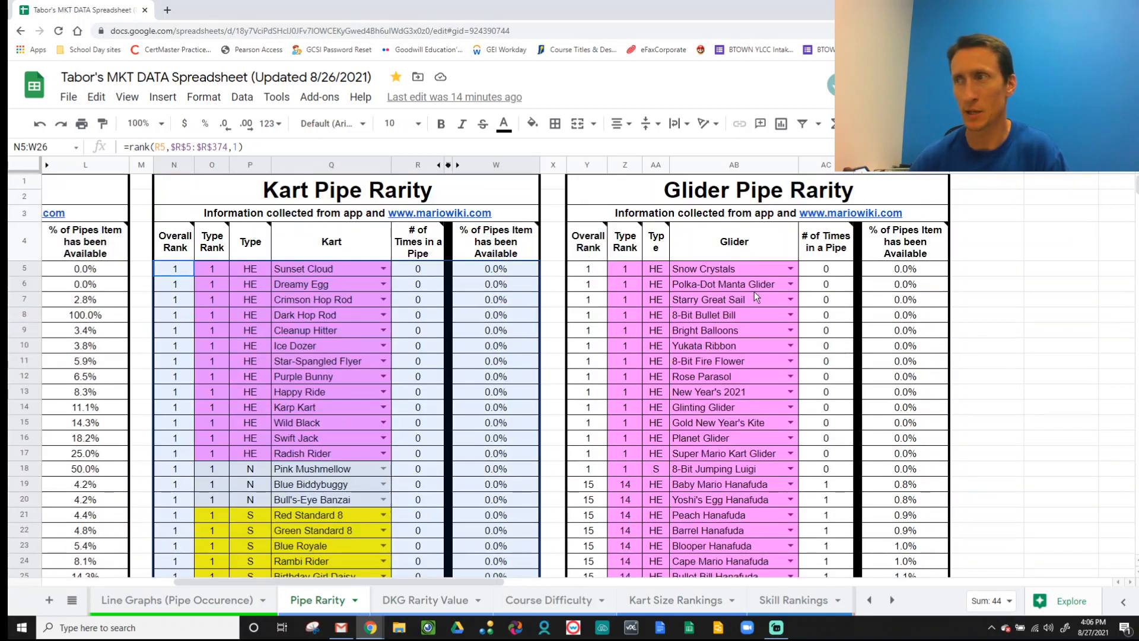
left_click_drag(587, 269, 897, 468)
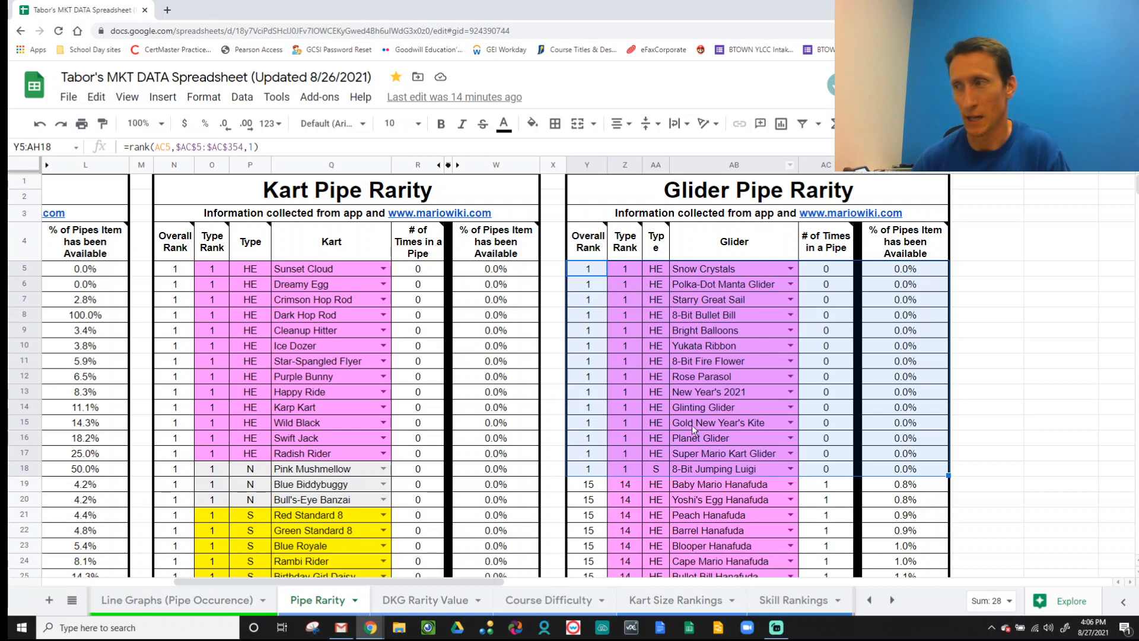
scroll(709, 458, "down", 5)
scroll(700, 423, "up", 3)
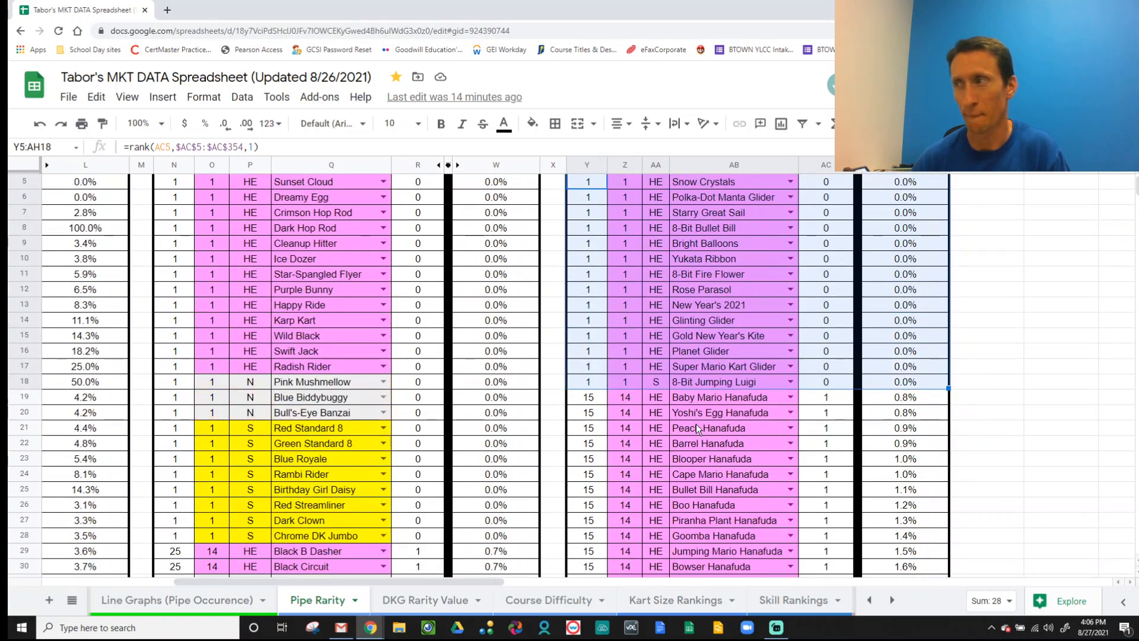
scroll(696, 428, "up", 2)
- Open the DKG Rarity Value sheet and reduce the browser zoom by two levels so more columns fit
left_click(677, 344)
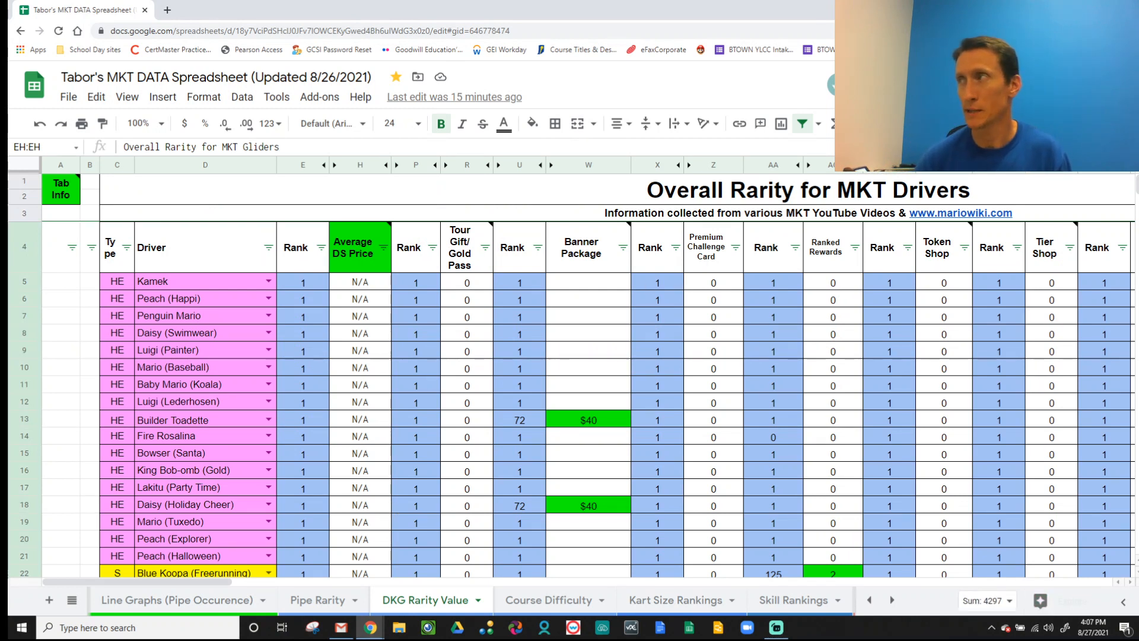
left_click(1134, 31)
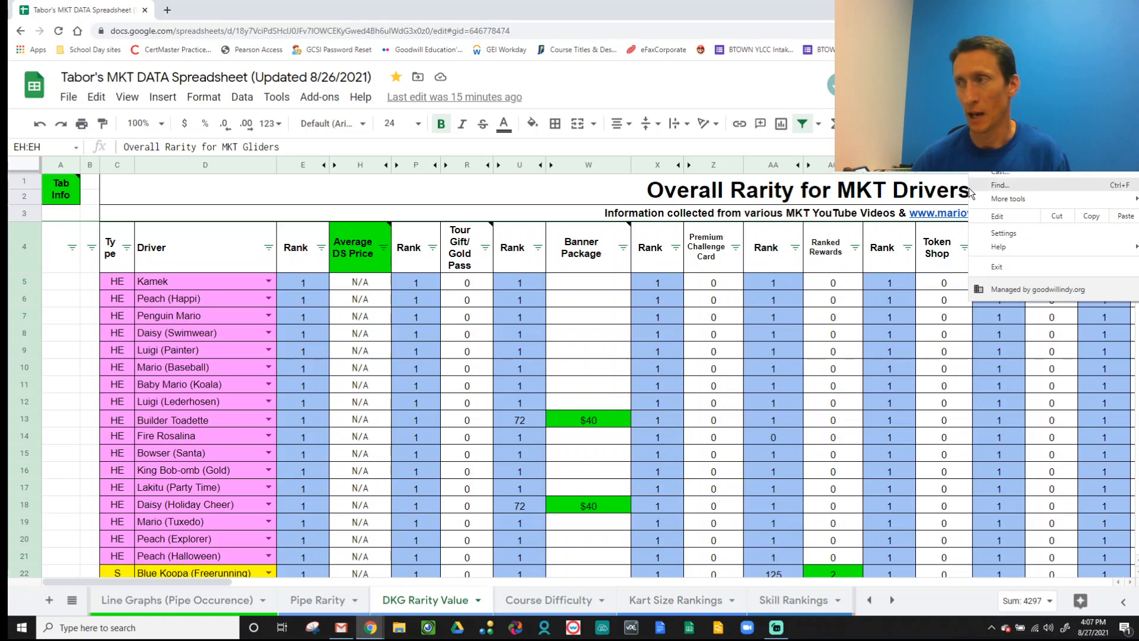
left_click(763, 285)
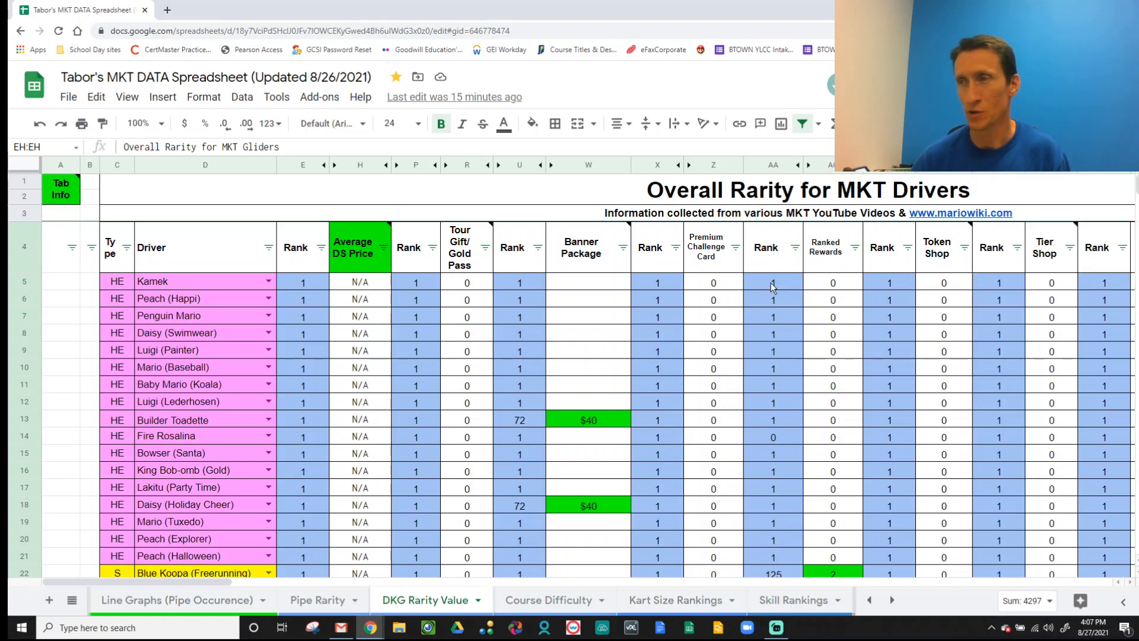
key("ctrl+minus")
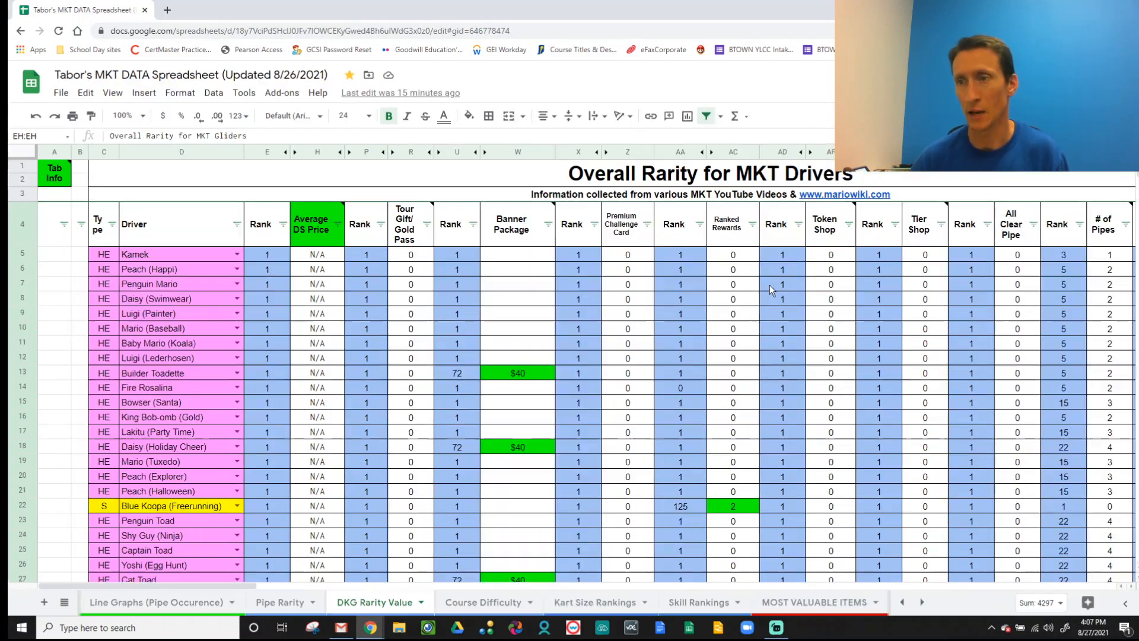
left_click(770, 285)
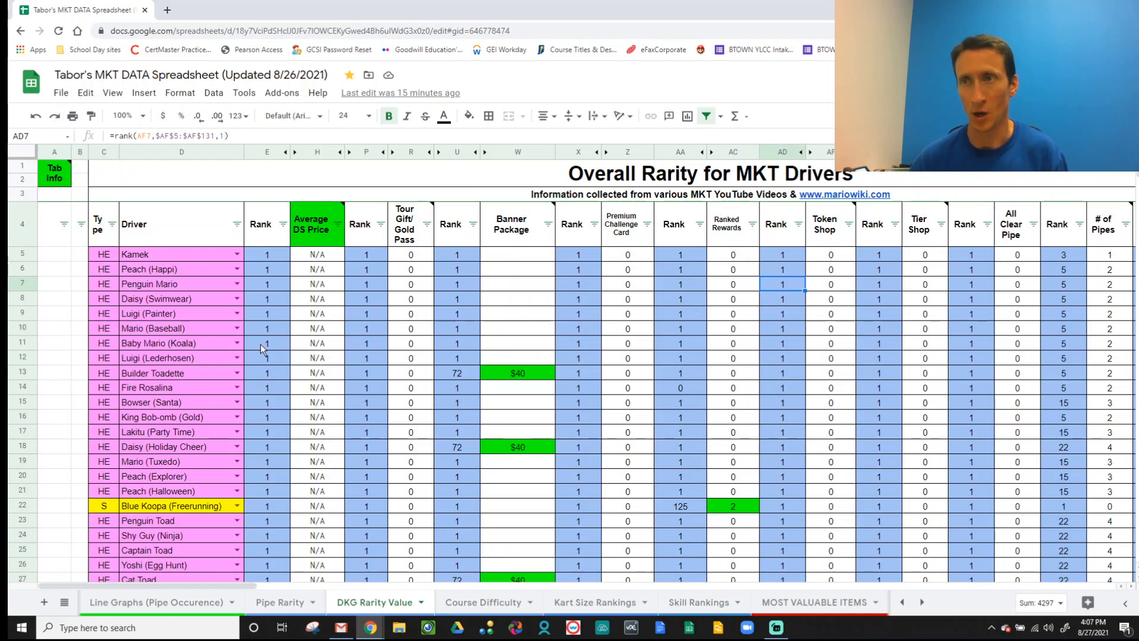
key("ctrl+minus")
- Examine the Overall Rarity for MKT Drivers table from Kamek's row and the Banner Package column through to Rarity Value, dismissing the mail notification
left_click(127, 254)
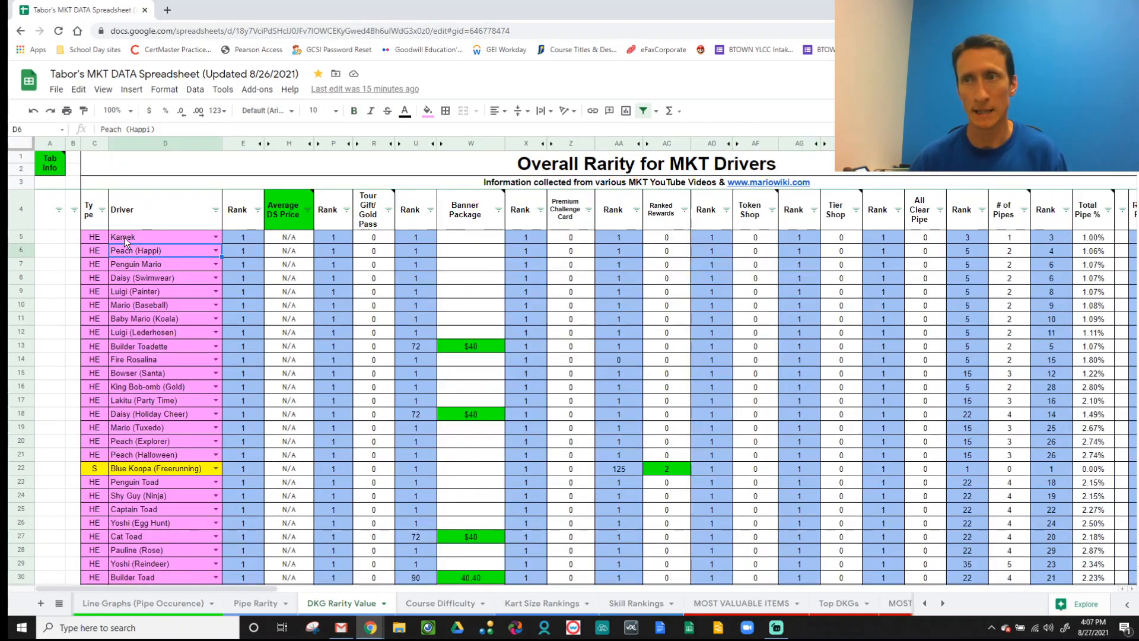
left_click(125, 237)
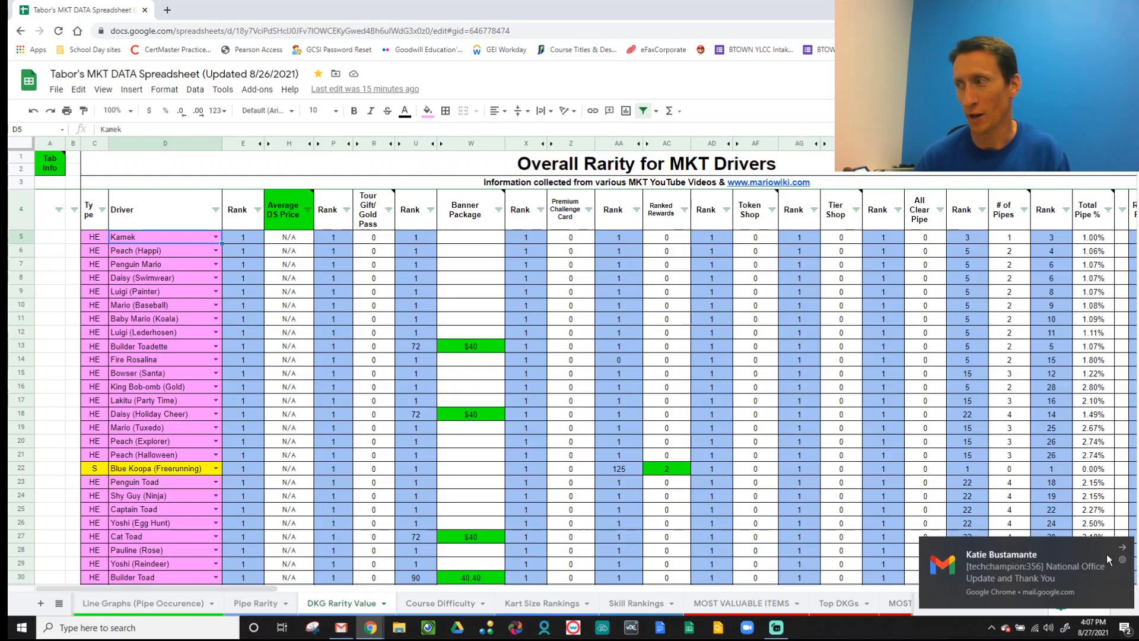
left_click(1123, 548)
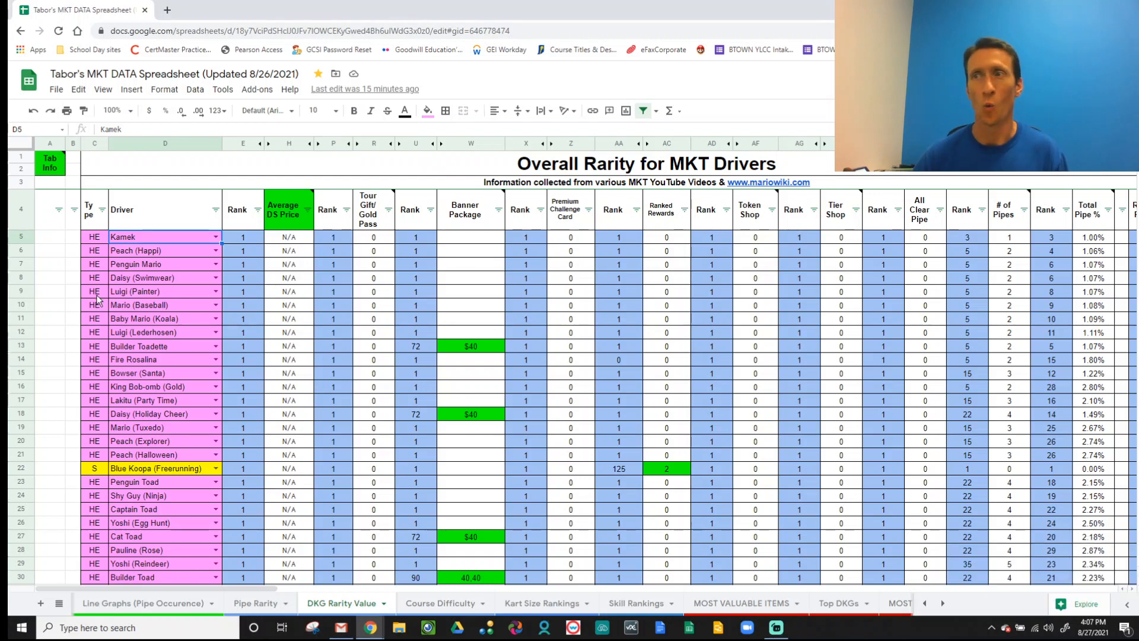
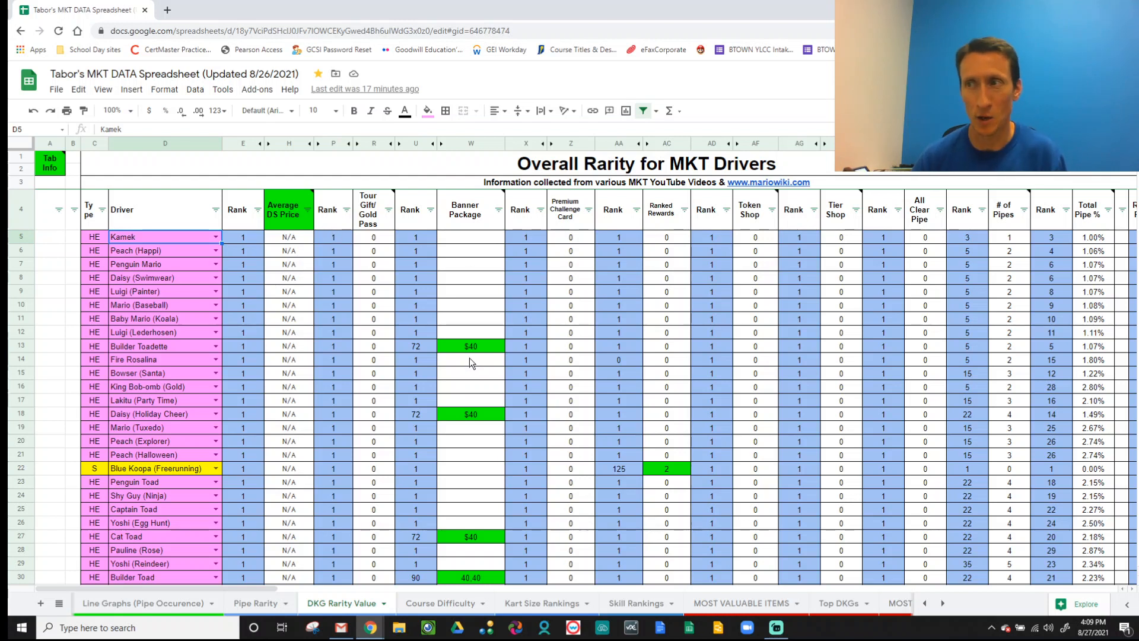
left_click(463, 420)
left_click_drag(224, 590, 339, 588)
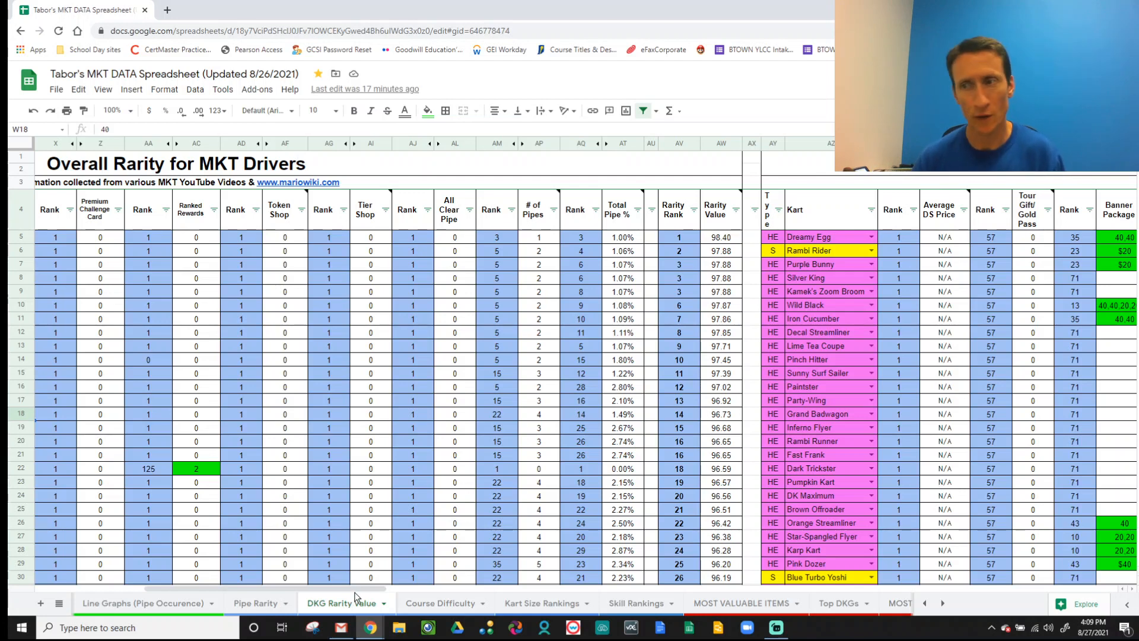
- Review the Overall Rarity tables for karts and gliders, and return to the drivers table
left_click_drag(354, 588, 500, 581)
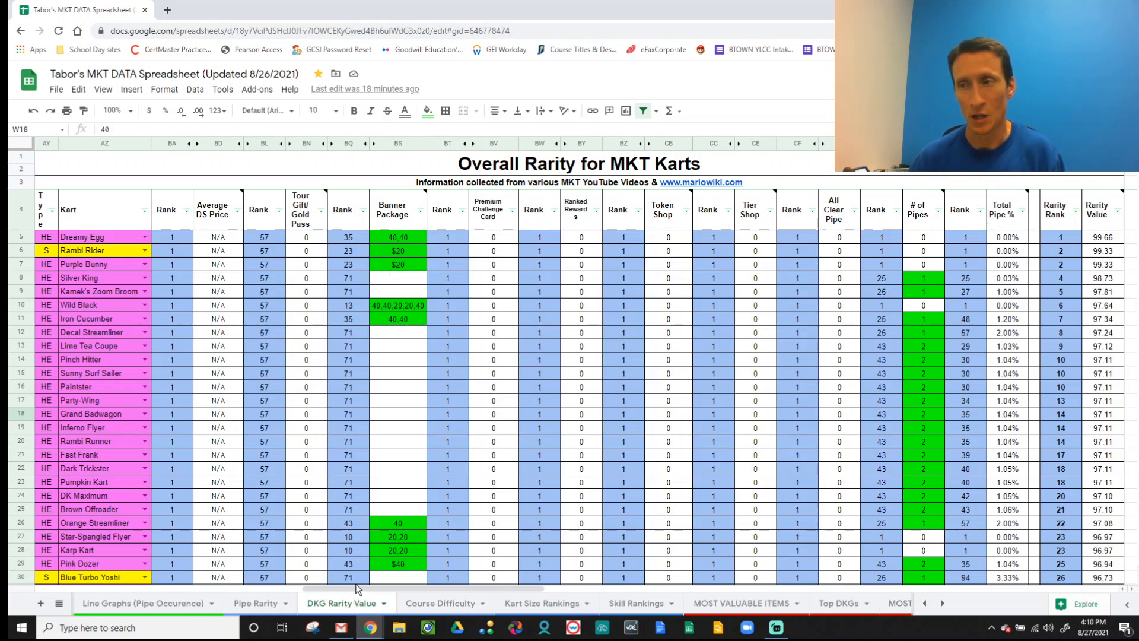
left_click_drag(376, 585, 387, 586)
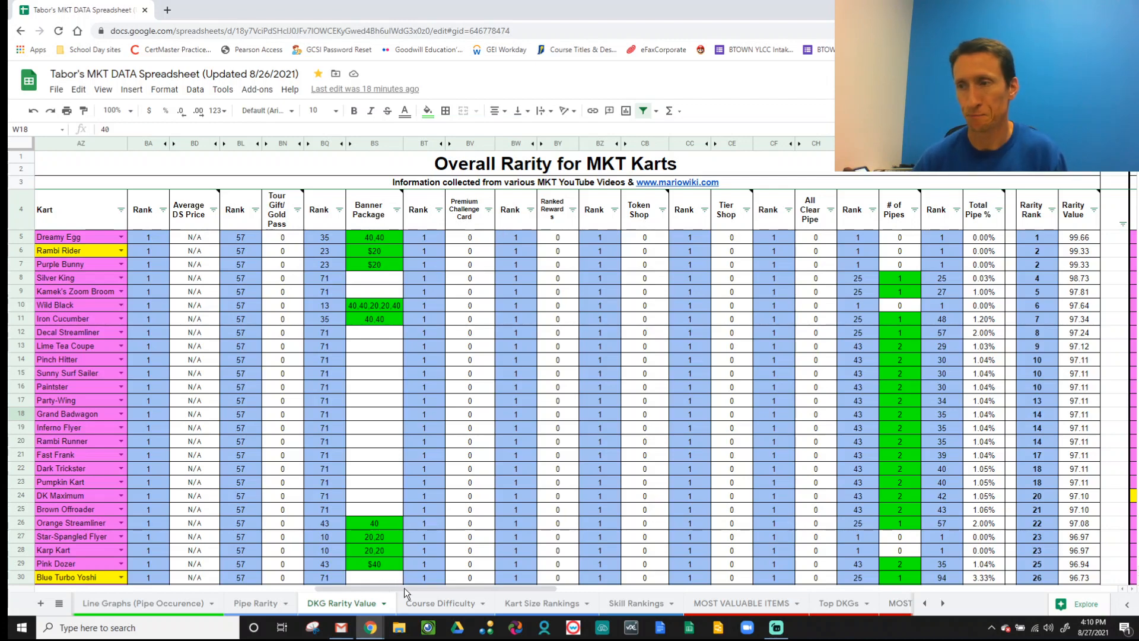
left_click_drag(436, 587, 618, 587)
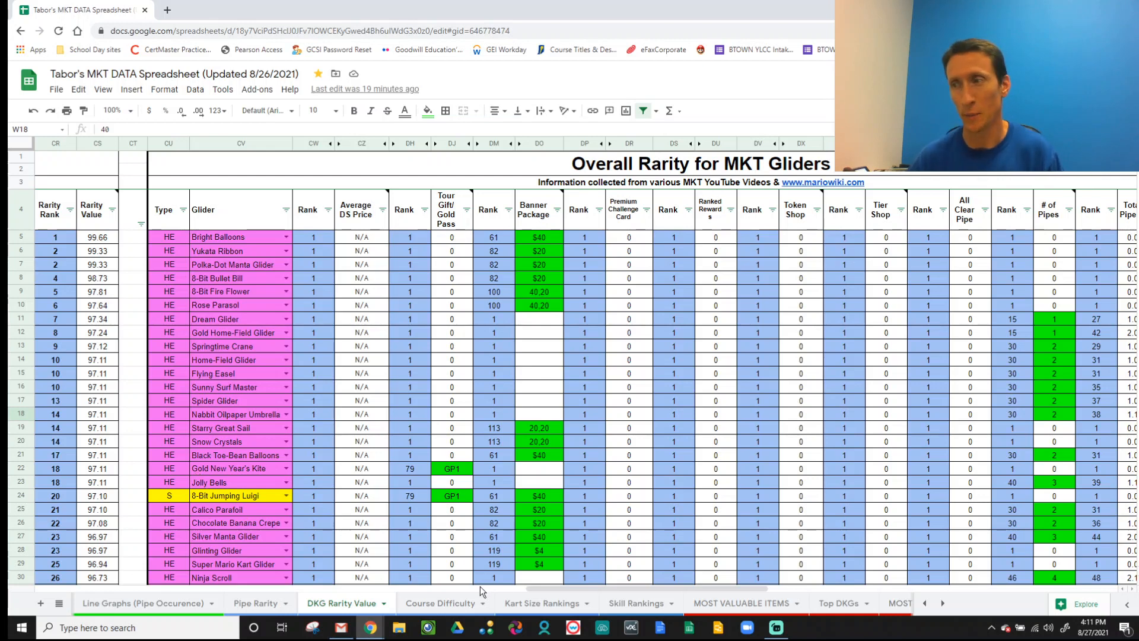
left_click_drag(594, 589, 31, 582)
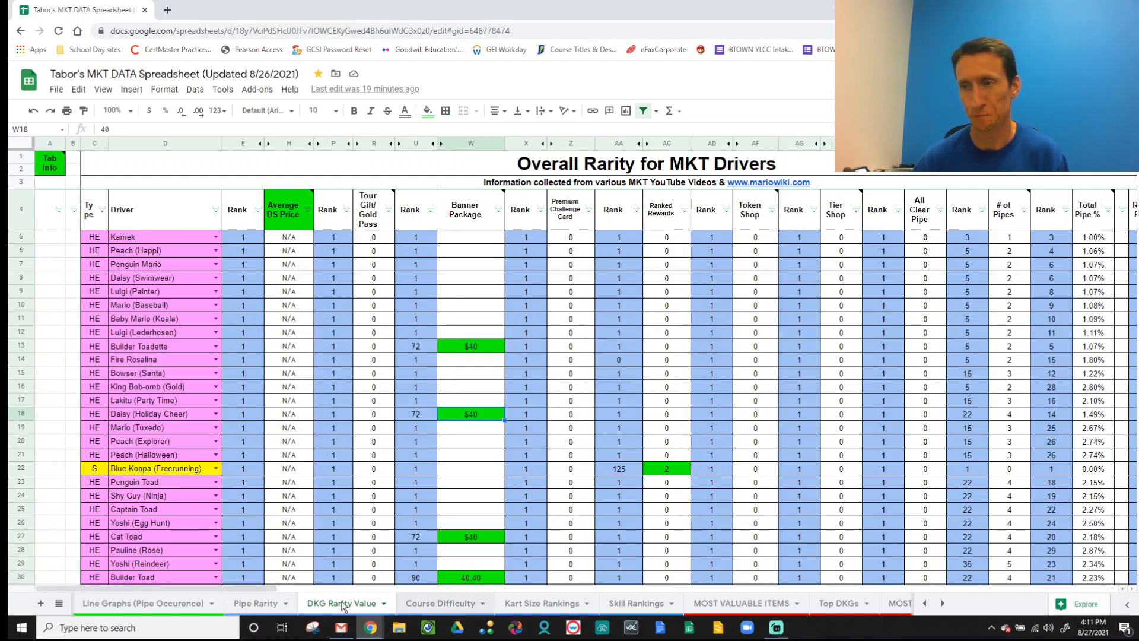
- Open the Course Difficulty sheet and examine the course ranking by top shelf item rarity from its first entries
left_click(449, 605)
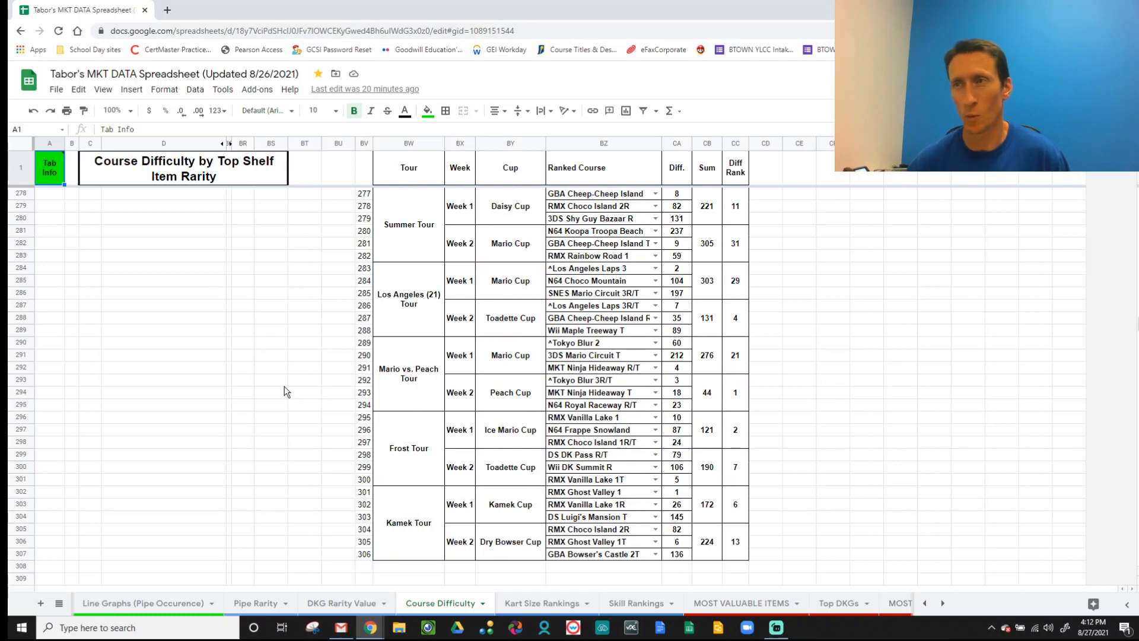
scroll(294, 403, "up", 9)
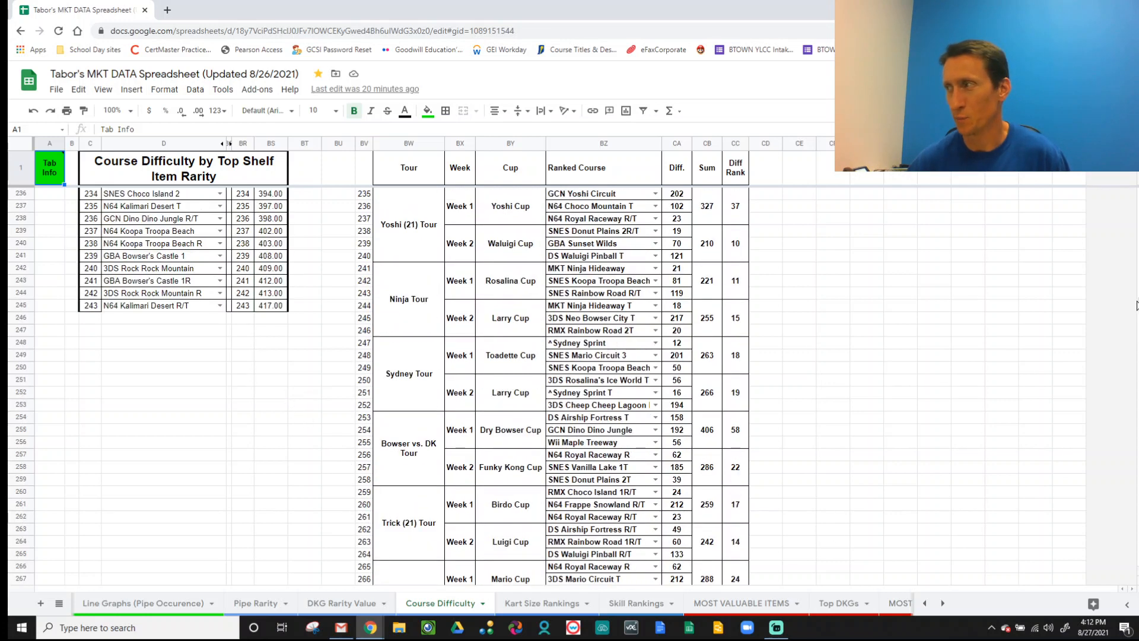
left_click_drag(1137, 304, 1136, 196)
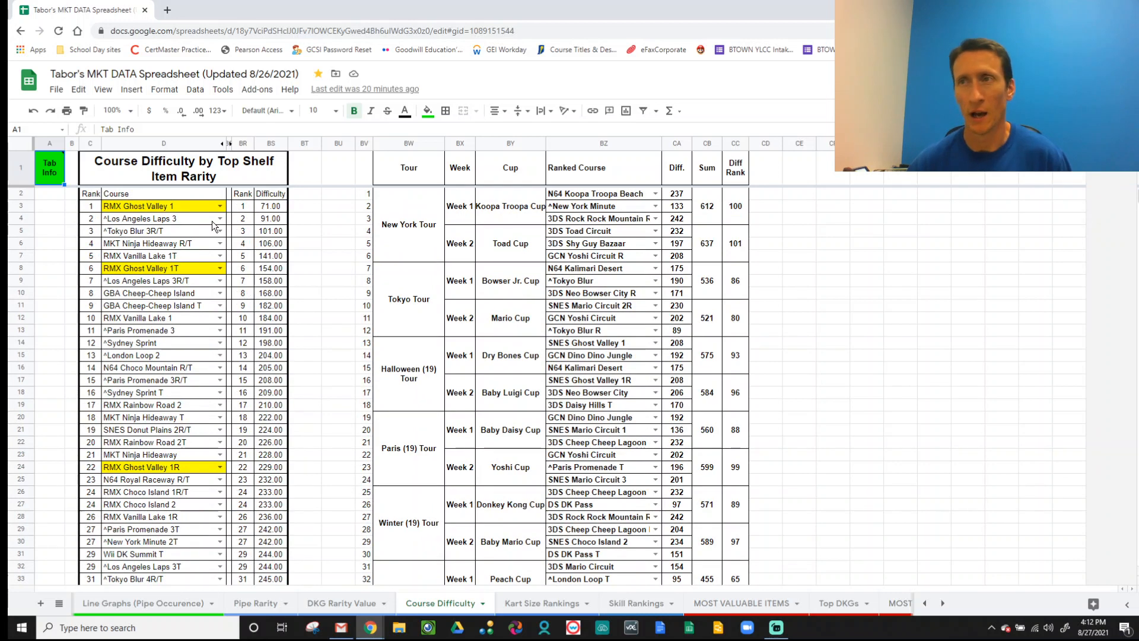
left_click(58, 334)
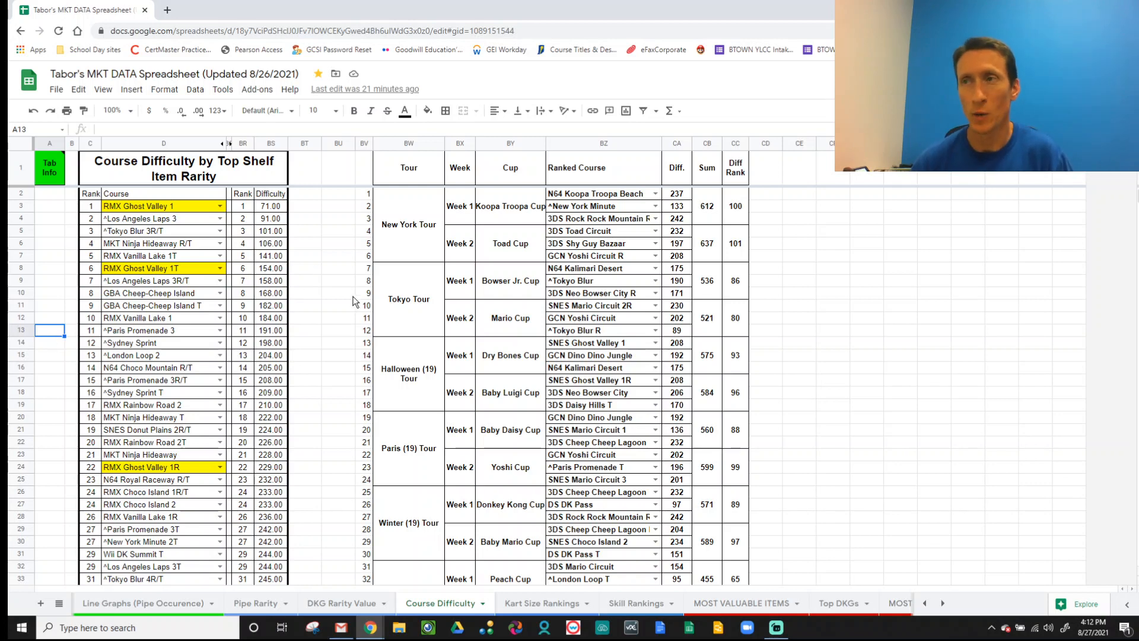
scroll(399, 351, "down", 5)
scroll(968, 277, "up", 5)
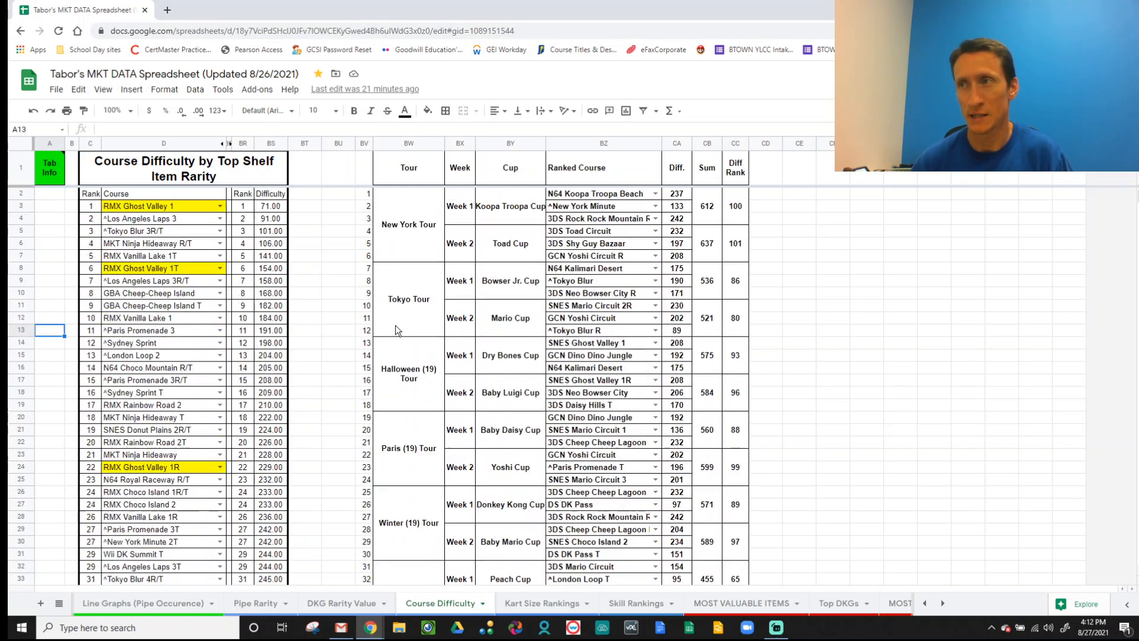
- Examine the Kamek Tour's Kamek Cup and Dry Bowser Cup at the end of the tour table, including difficulty rank and individual course difficulties
scroll(968, 276, "down", 20)
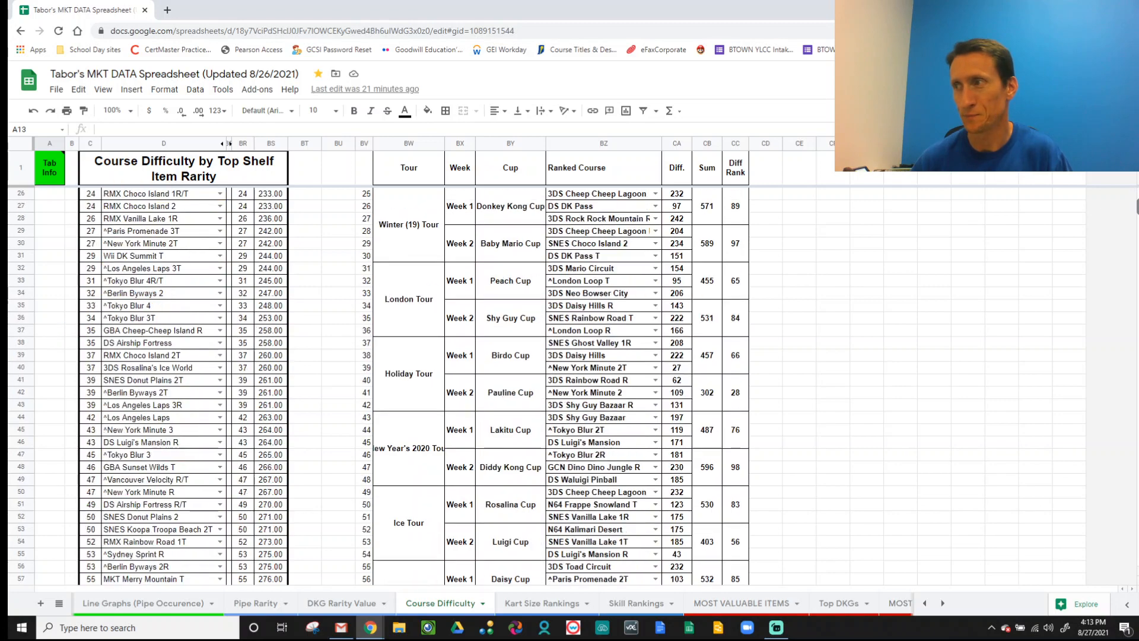
left_click_drag(1137, 243, 1134, 336)
left_click(396, 414)
left_click(517, 398)
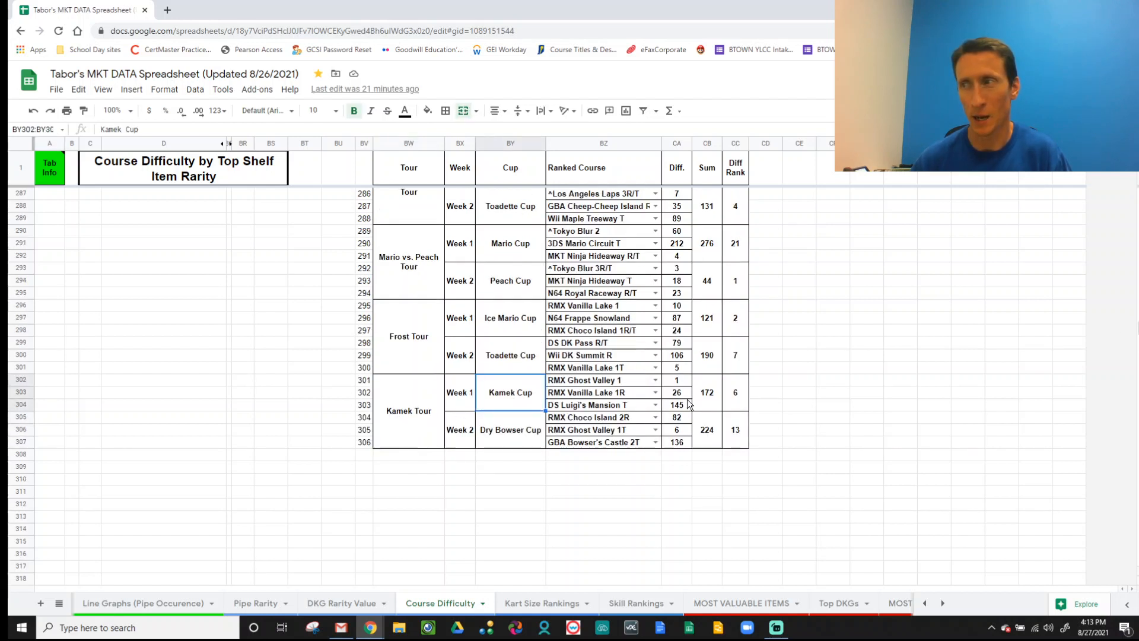
left_click(501, 432)
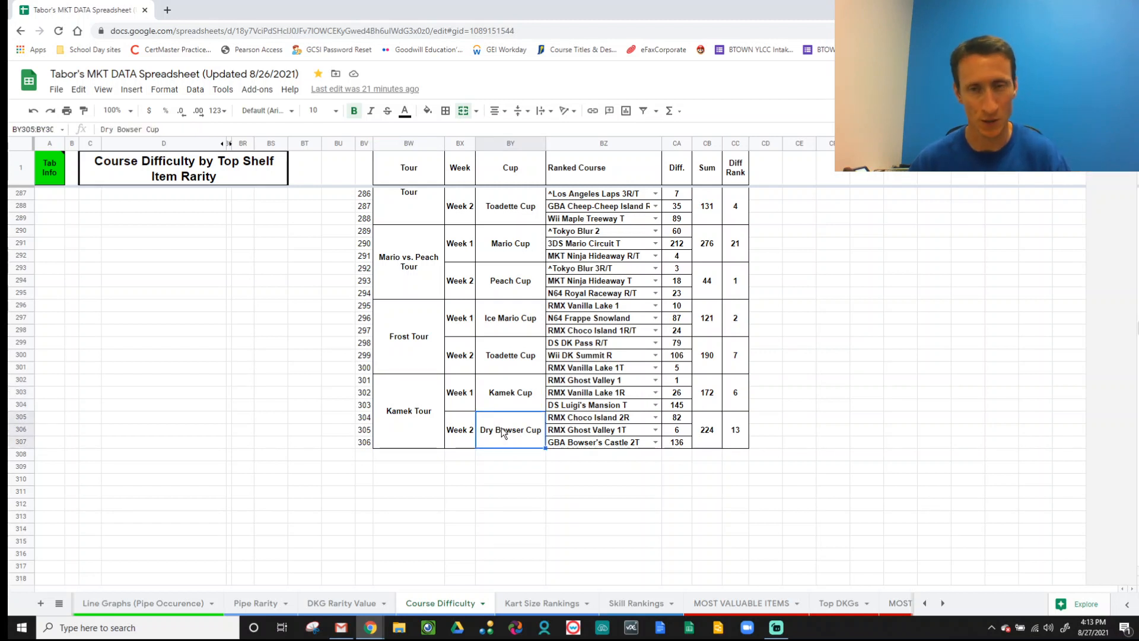
left_click(736, 429)
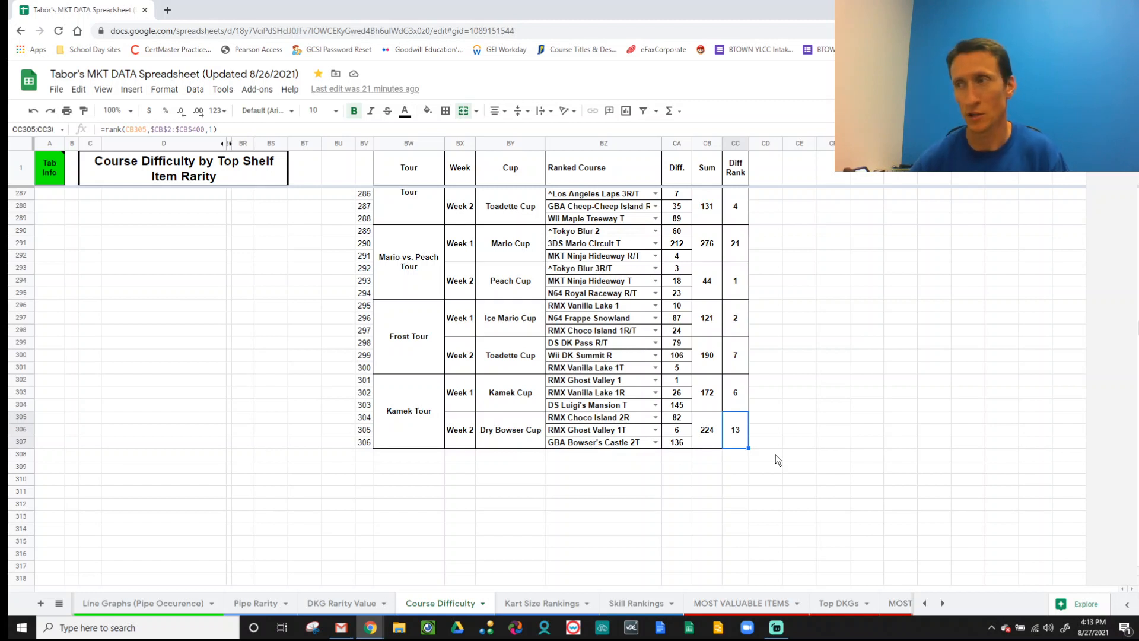
left_click(679, 406)
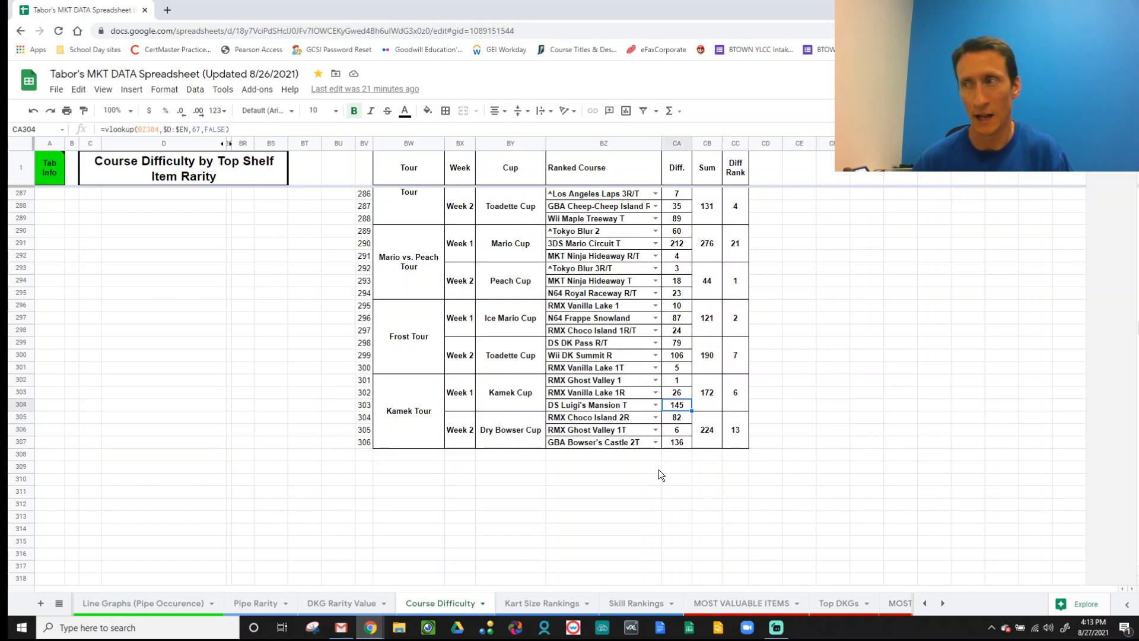
key("Up")
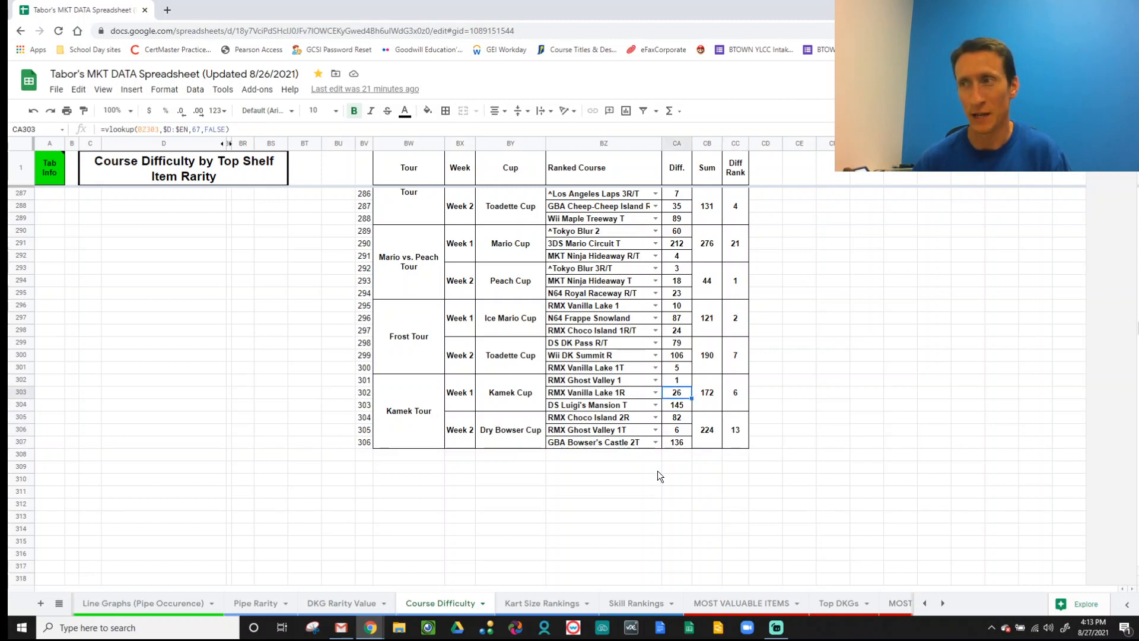
- Open the Kart Size Rankings sheet and review the kart rankings from the first entries down to the last rows
key("Up")
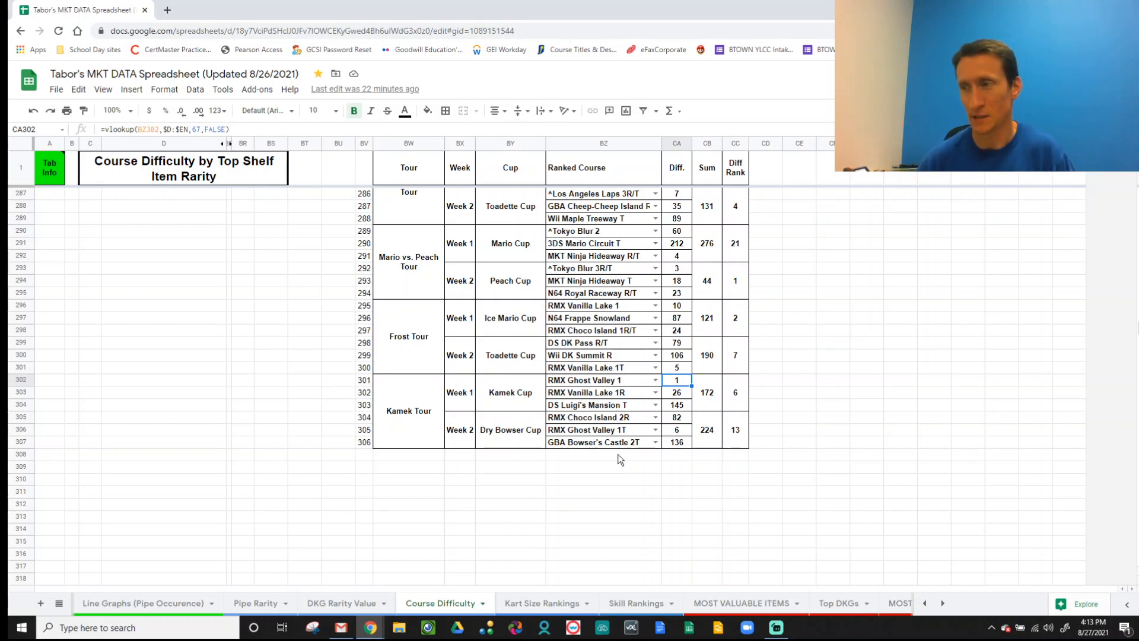
left_click(542, 604)
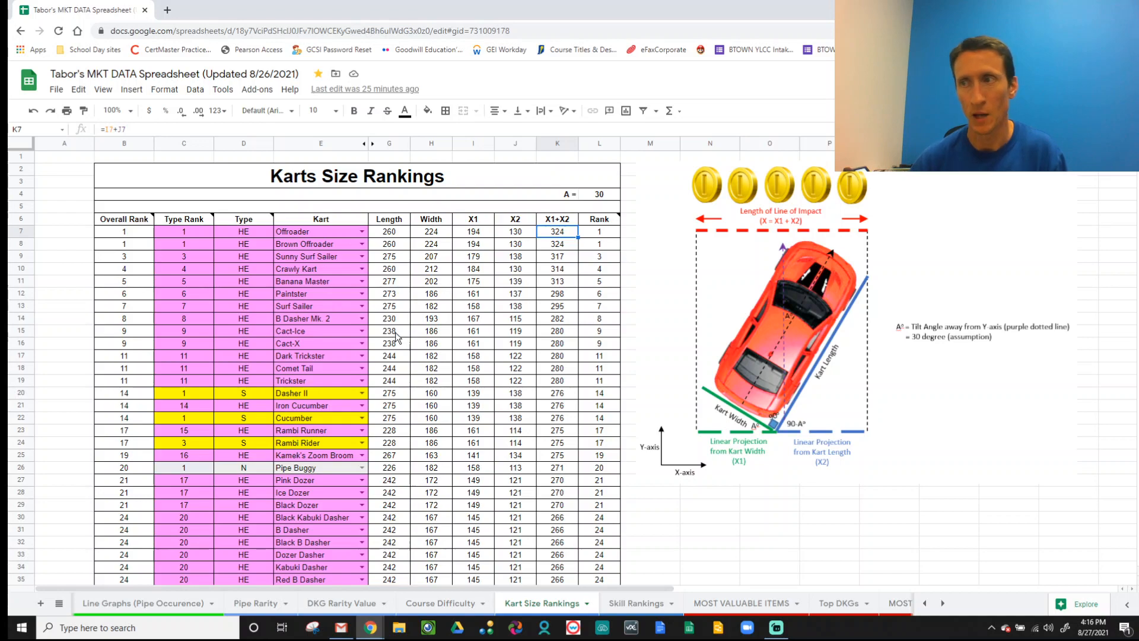
scroll(389, 344, "down", 5)
scroll(389, 347, "down", 11)
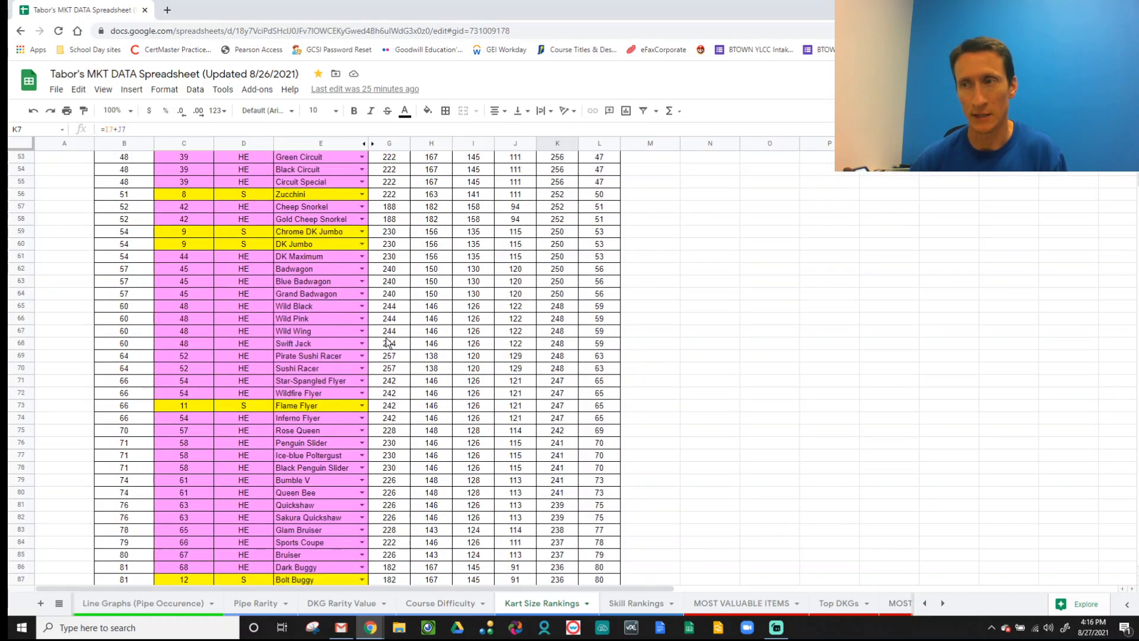
scroll(386, 343, "down", 10)
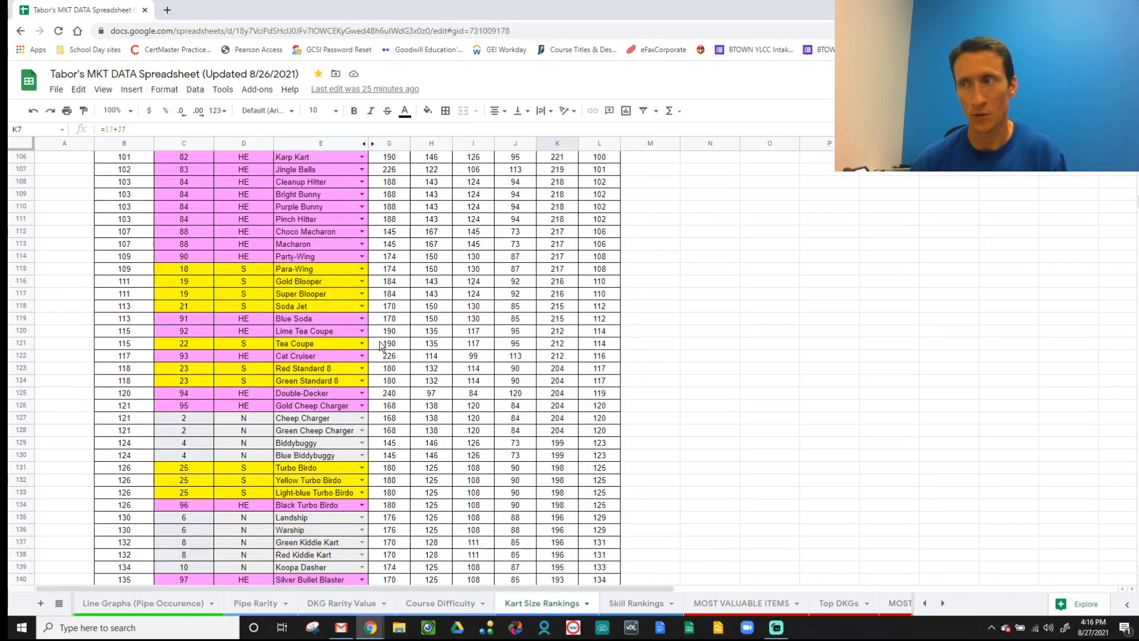
scroll(382, 344, "down", 5)
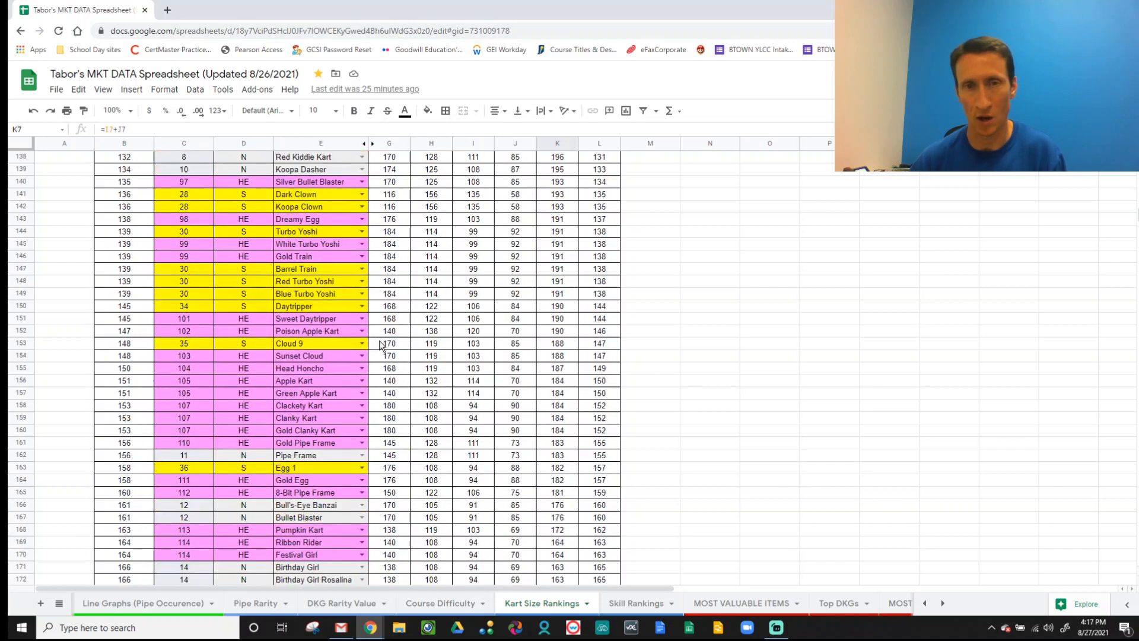
scroll(382, 344, "down", 4)
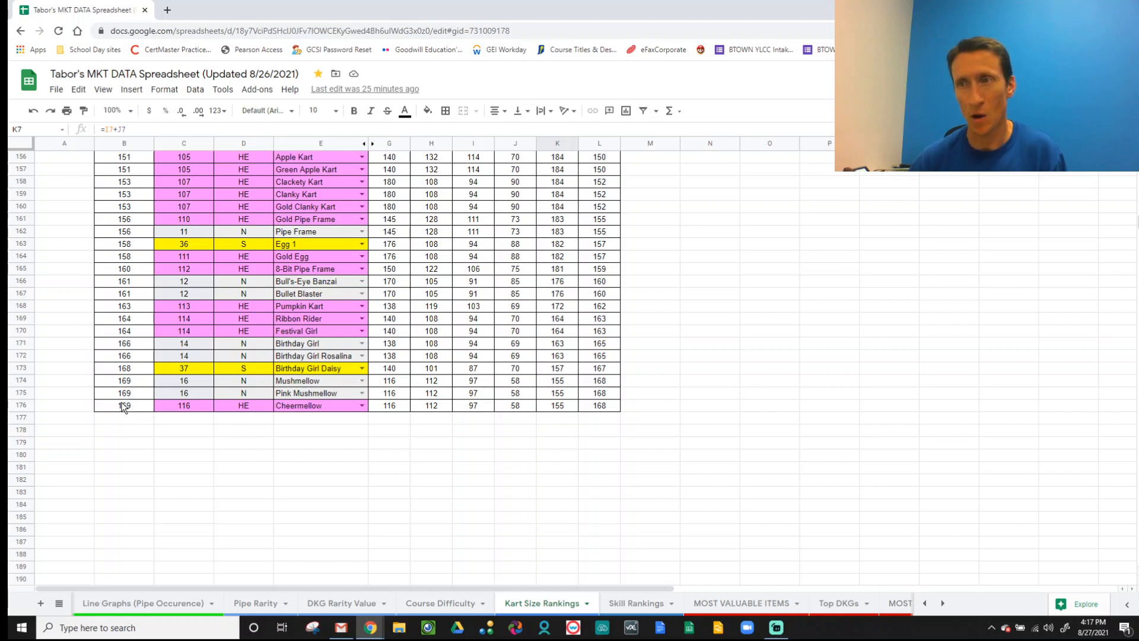
- Highlight the rows of the last three karts, Mushmellow, Pink Mushmellow and Cheermellow, and return to the Karts Size Rankings title
left_click_drag(124, 408, 593, 387)
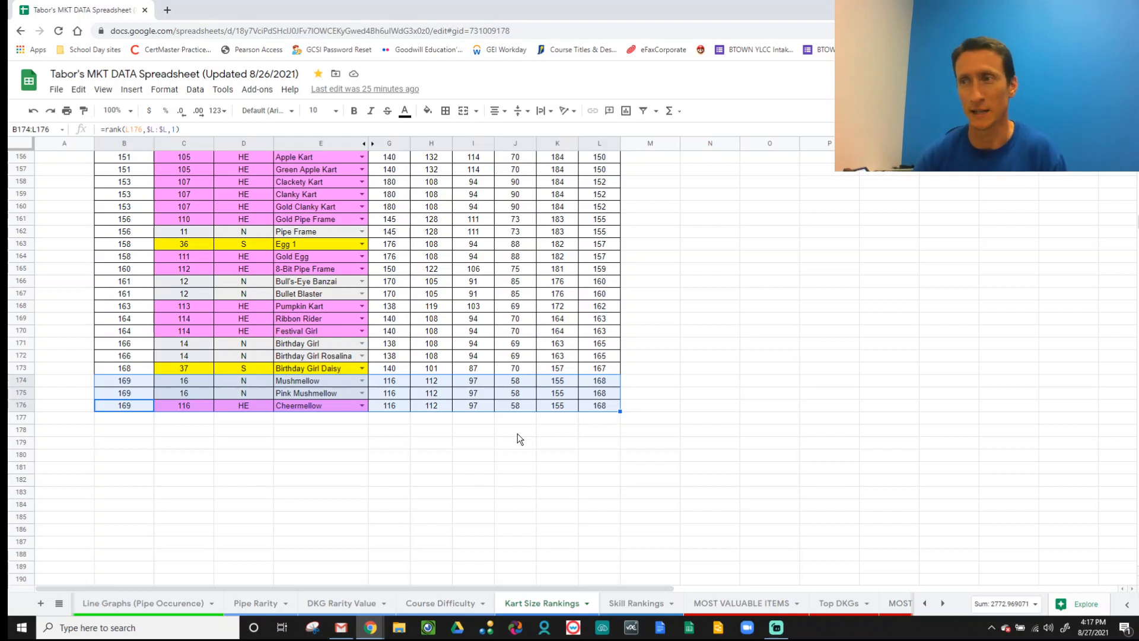
scroll(1078, 493, "up", 1)
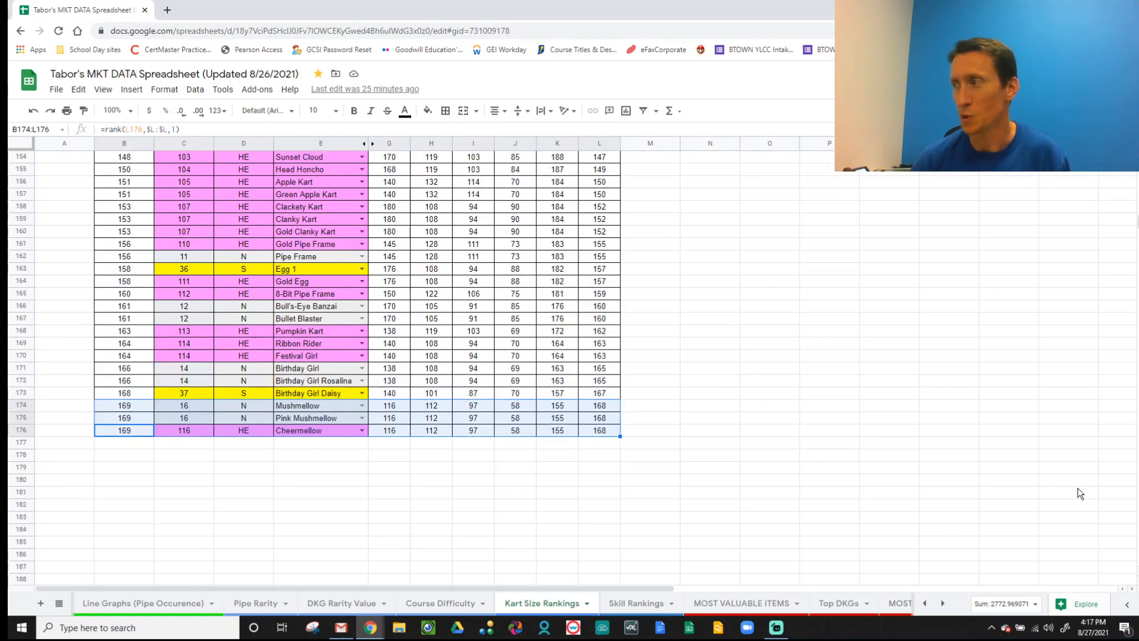
left_click_drag(1137, 221, 1136, 156)
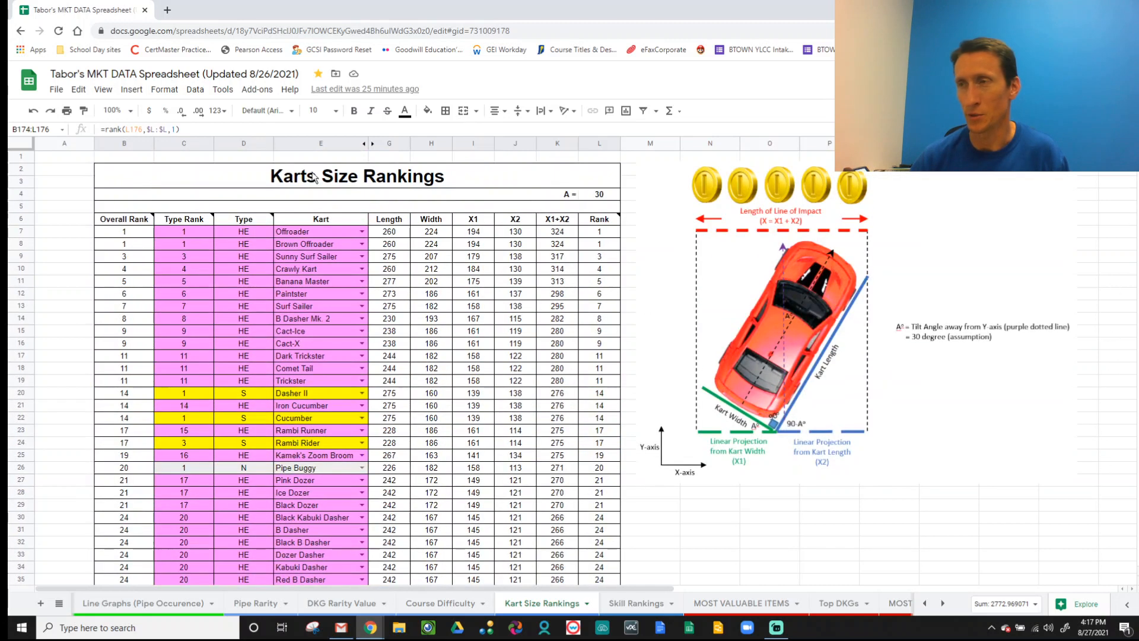
left_click(243, 175)
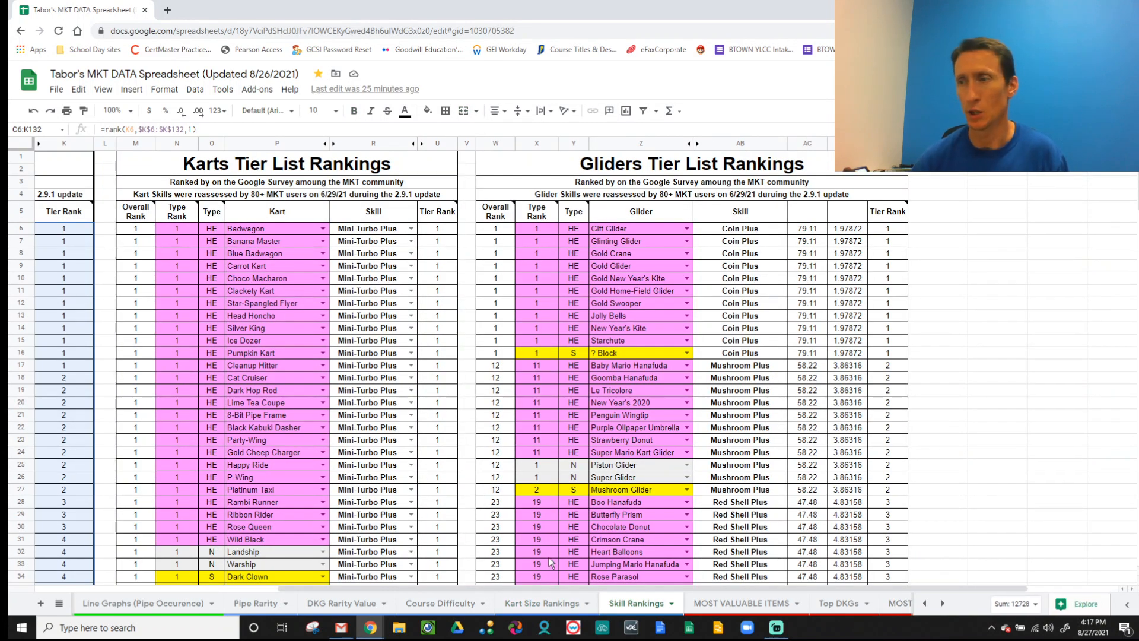
- Open the Skill Rankings sheet and review the Drivers Tier List Rankings from the Coin Box drivers down to Dash Ring
left_click_drag(626, 586, 251, 572)
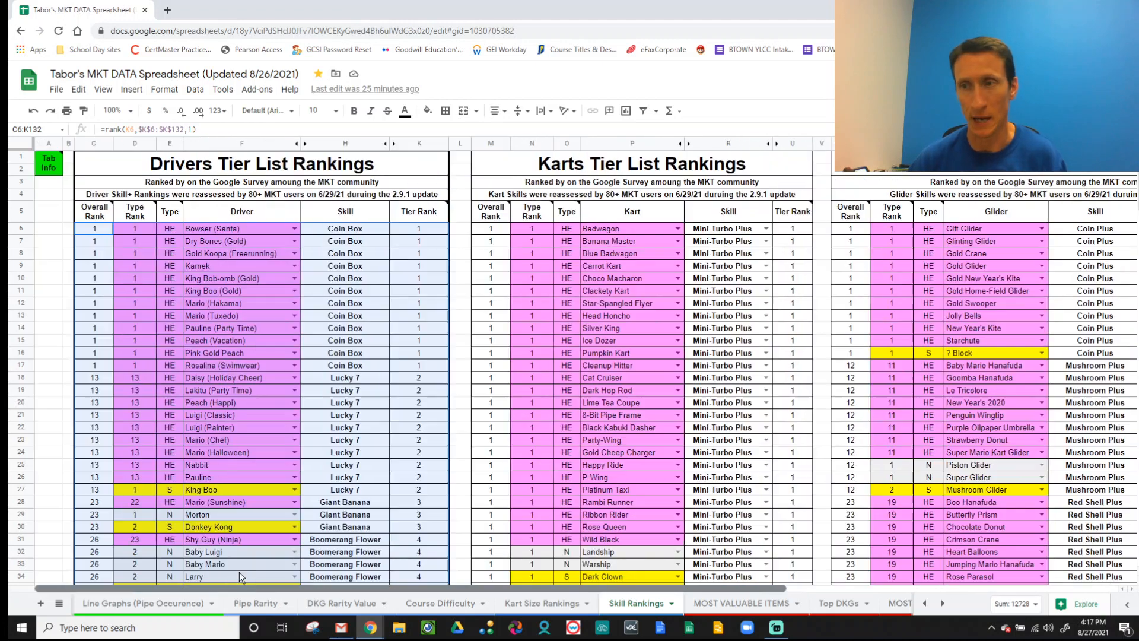
left_click(47, 342)
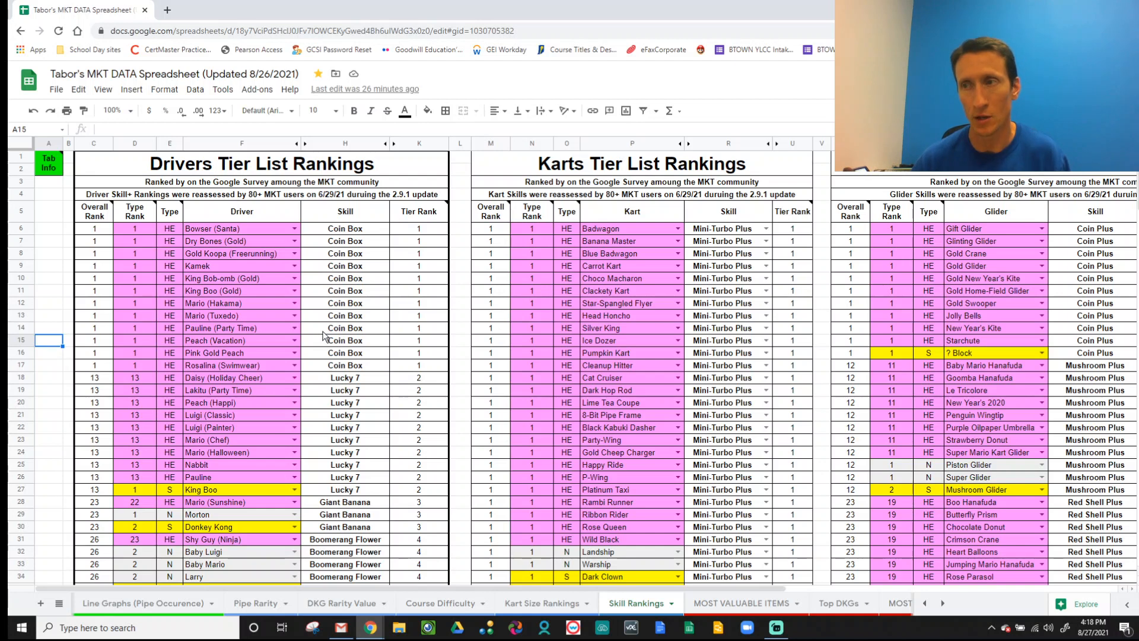
scroll(326, 336, "down", 1)
scroll(314, 352, "down", 4)
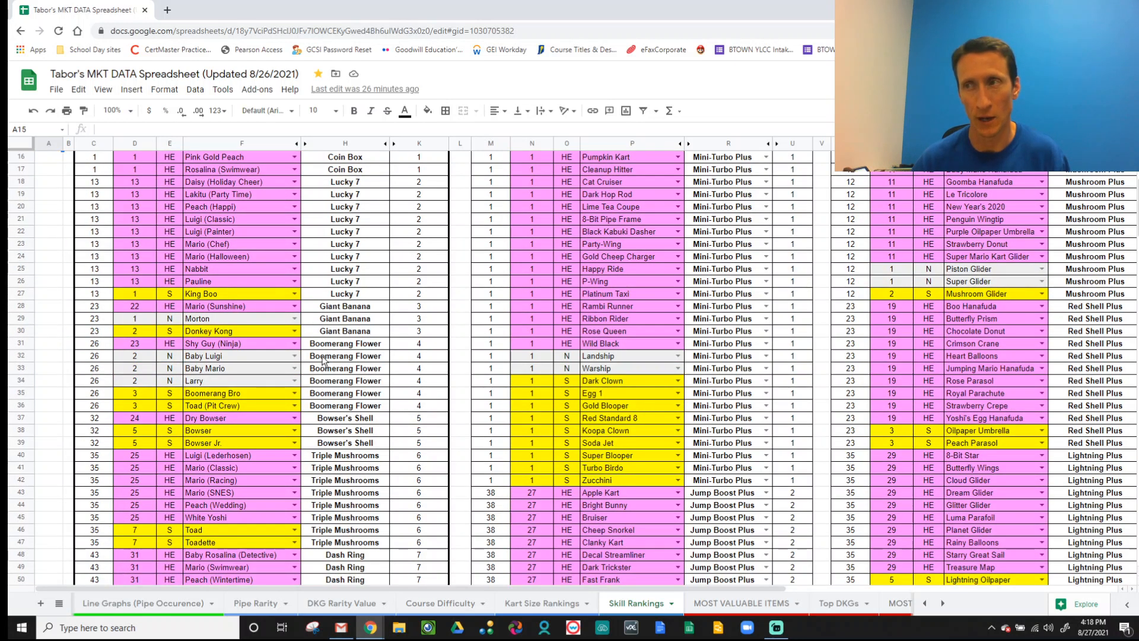
- Unhide columns I and J in the drivers table and examine column J for Coin Box, Giant Banana and Boomerang Flower
left_click(393, 143)
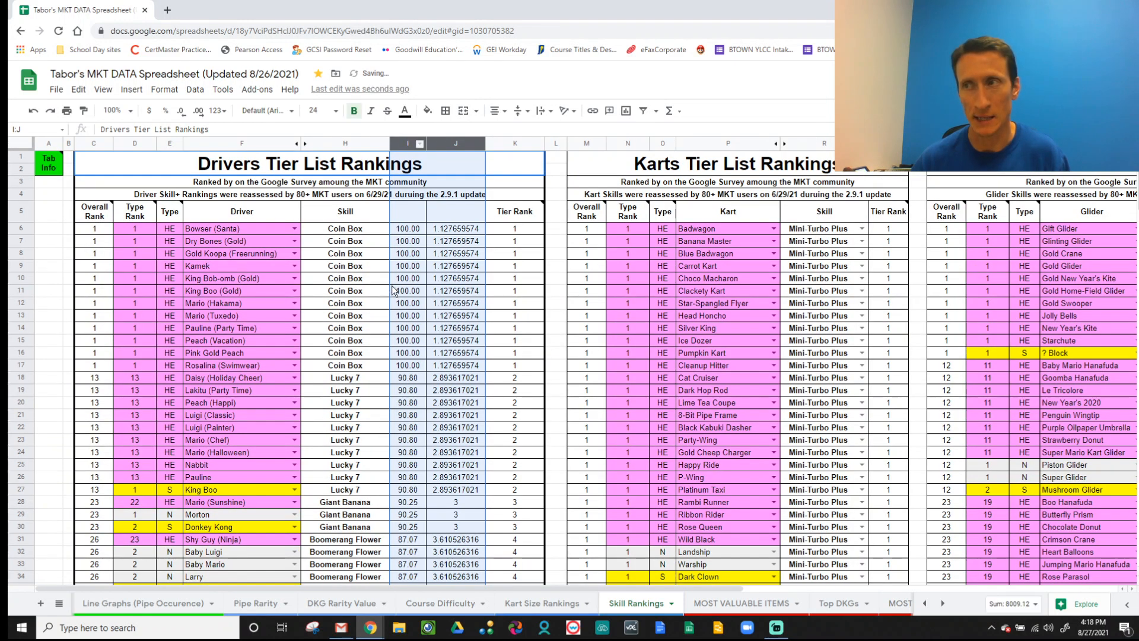
left_click(453, 231)
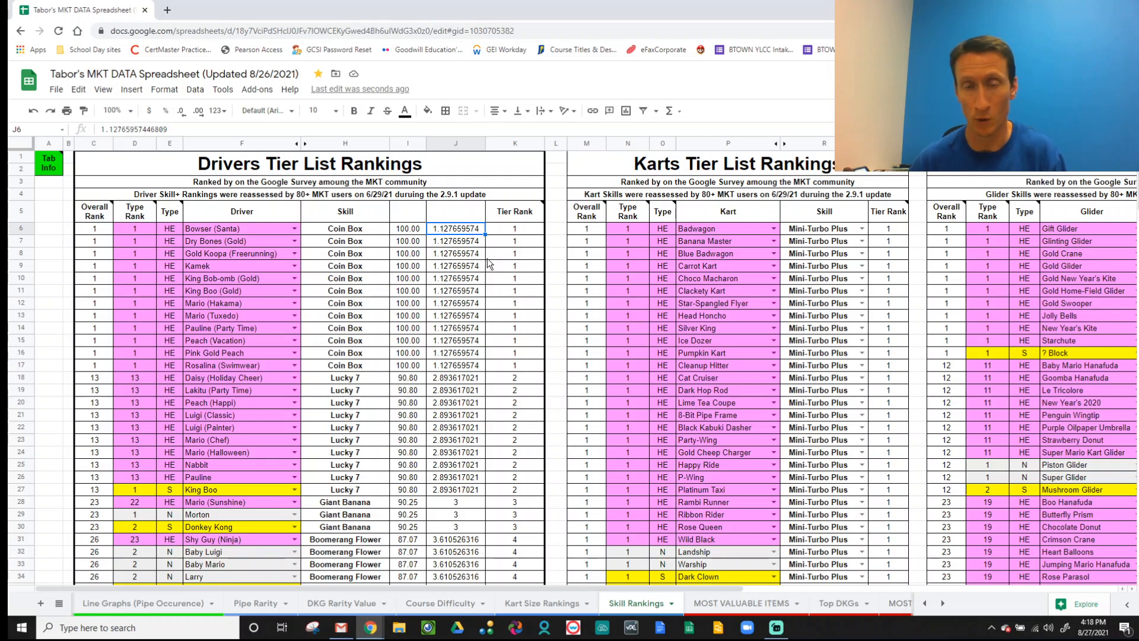
scroll(483, 285, "down", 2)
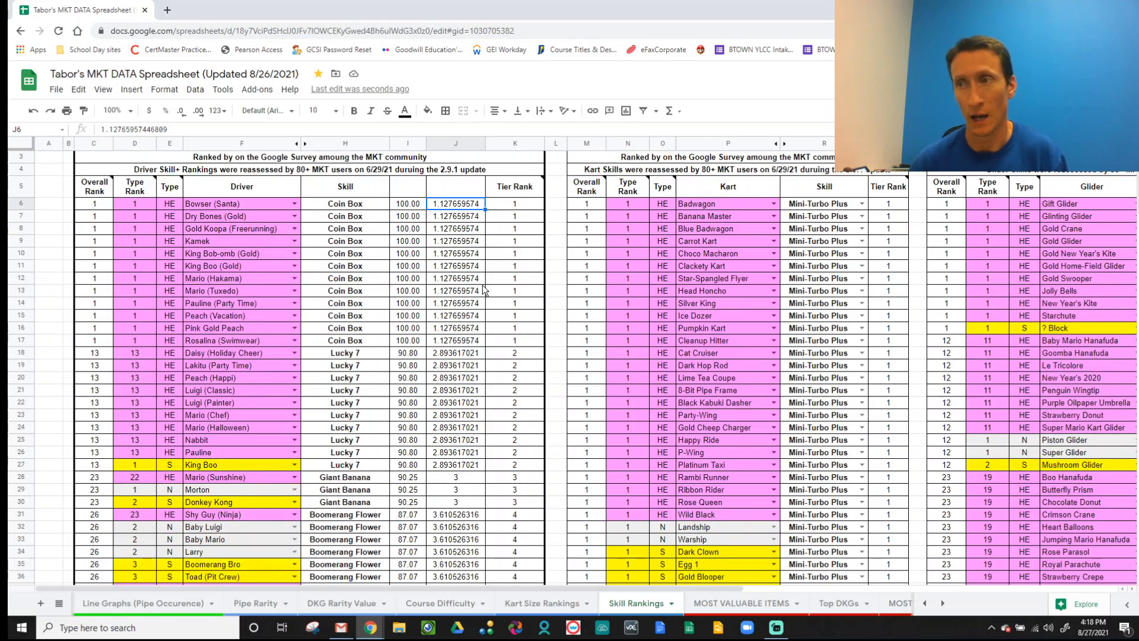
left_click(455, 309)
left_click(457, 432)
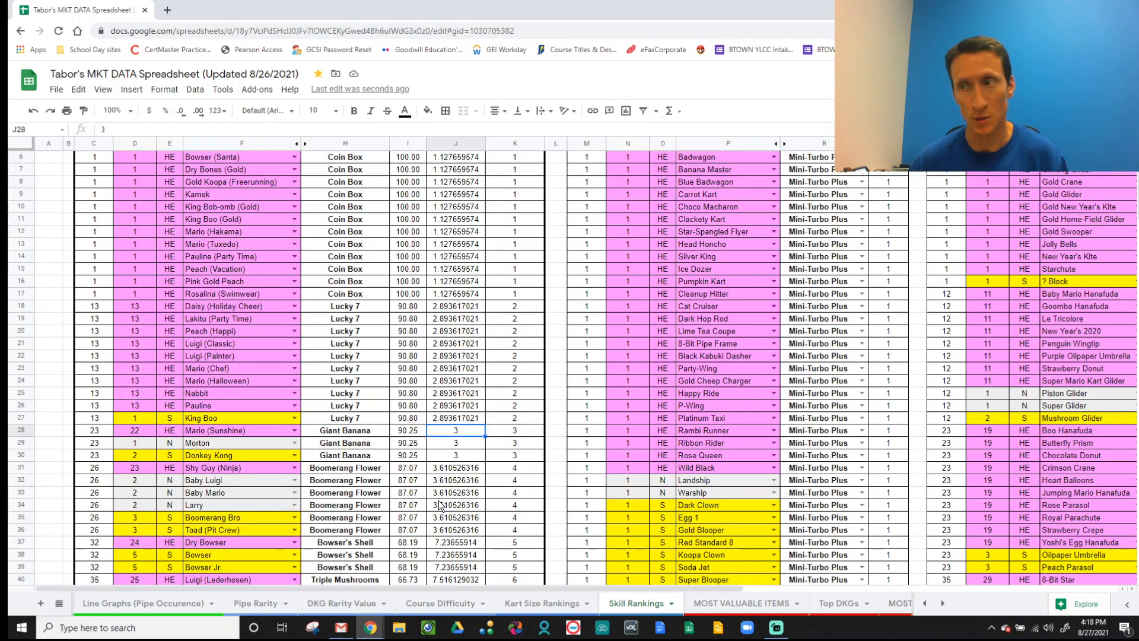
left_click(441, 468)
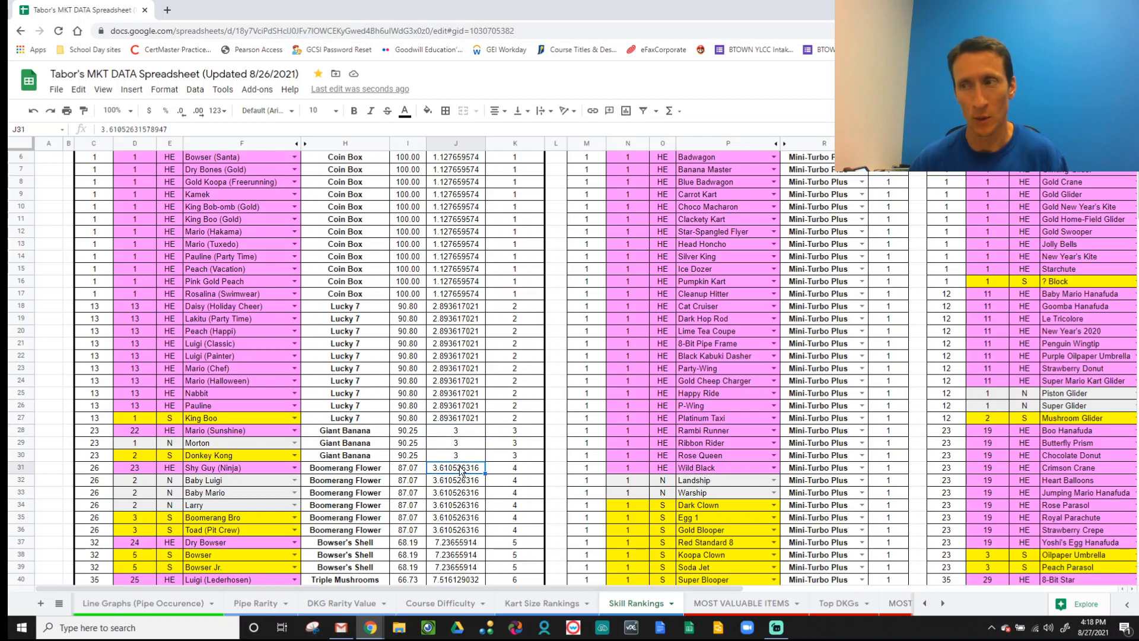
- Examine the column J value of Bowser's Shell for Dry Bowser, and return to the start of the drivers table
scroll(460, 471, "down", 2)
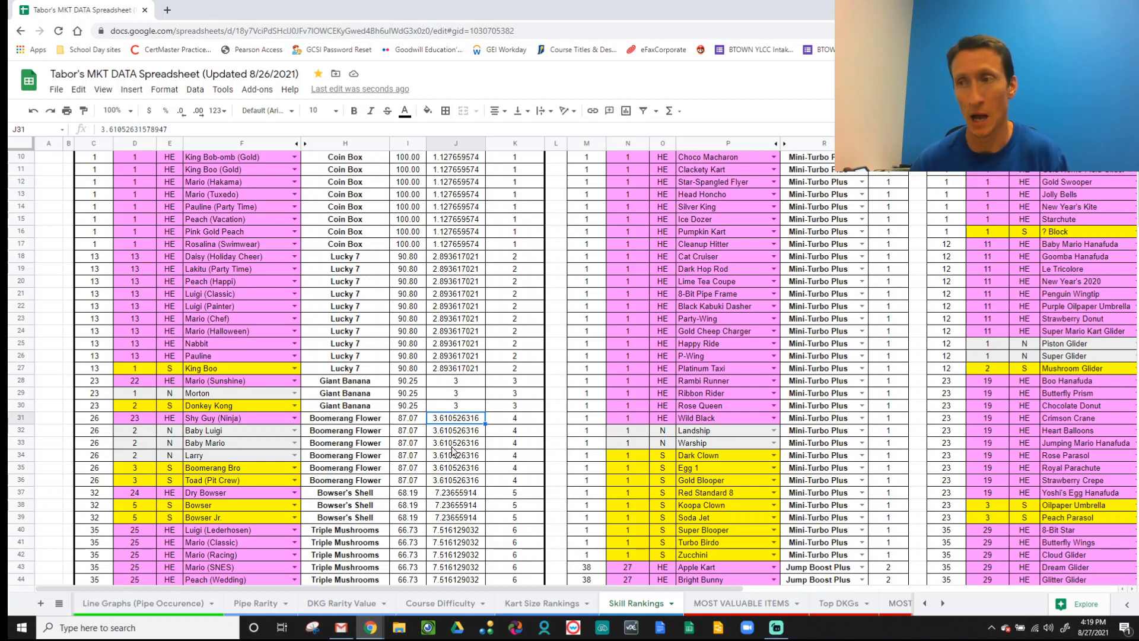
scroll(437, 435, "down", 3)
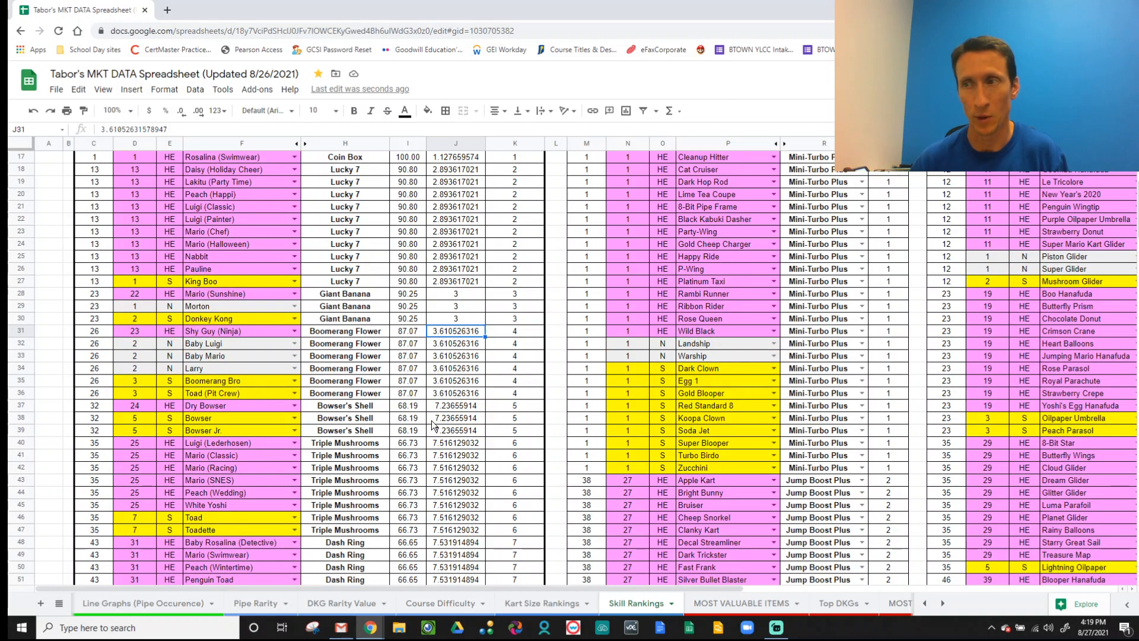
left_click(456, 396)
left_click(456, 409)
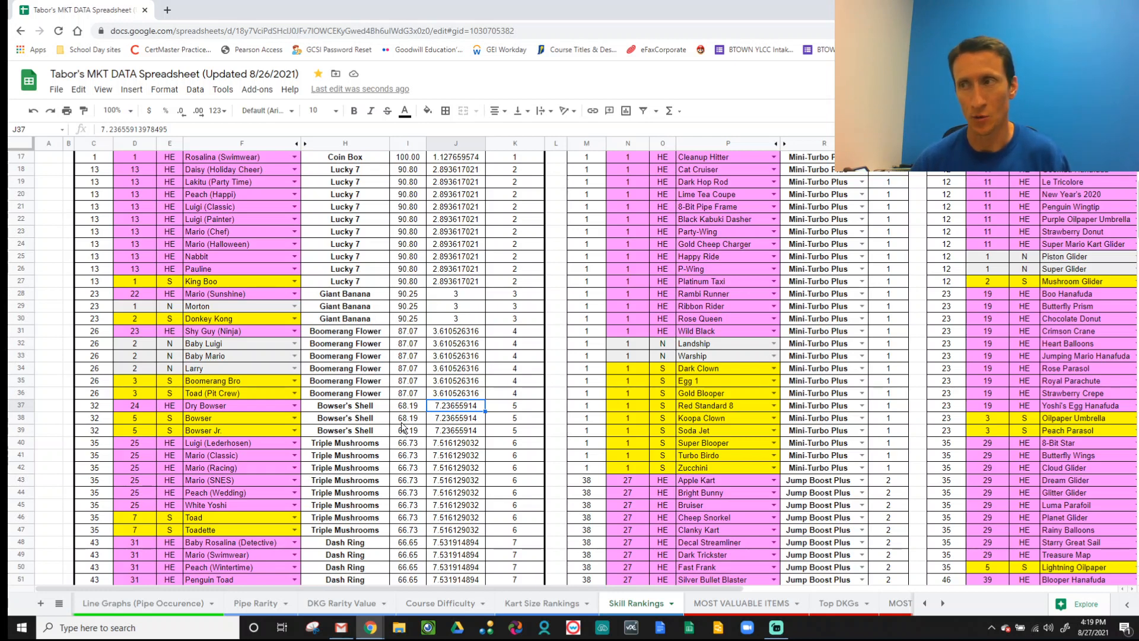
scroll(404, 429, "up", 5)
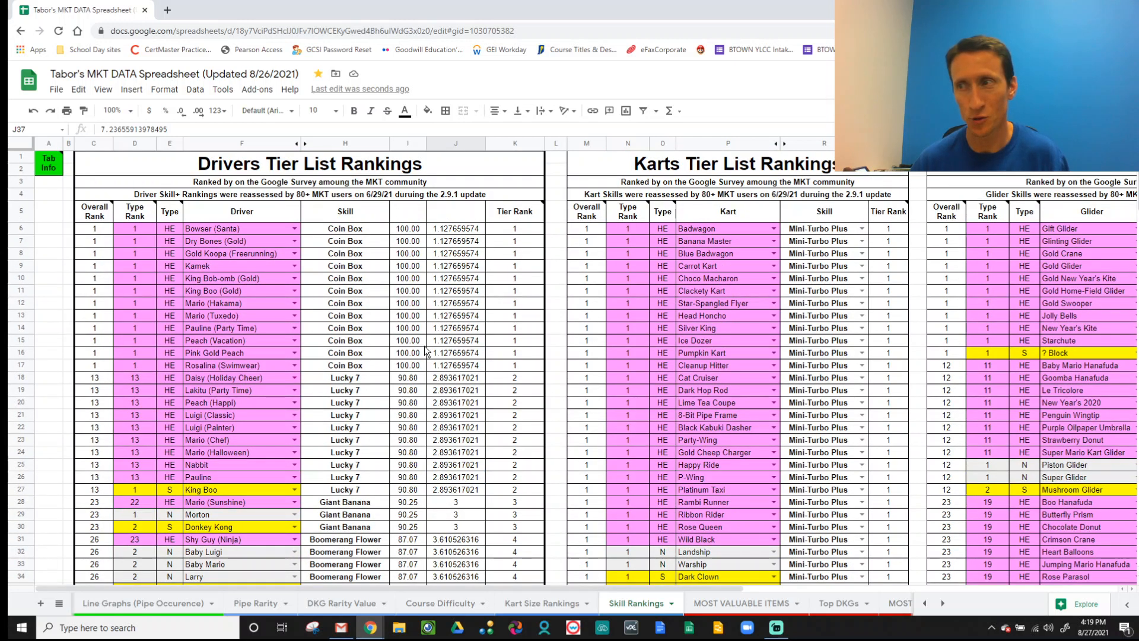
- Examine the column I formula in King Boo (Gold)'s row, and undo the unhiding of columns I and J
left_click(410, 292)
scroll(411, 369, "down", 2)
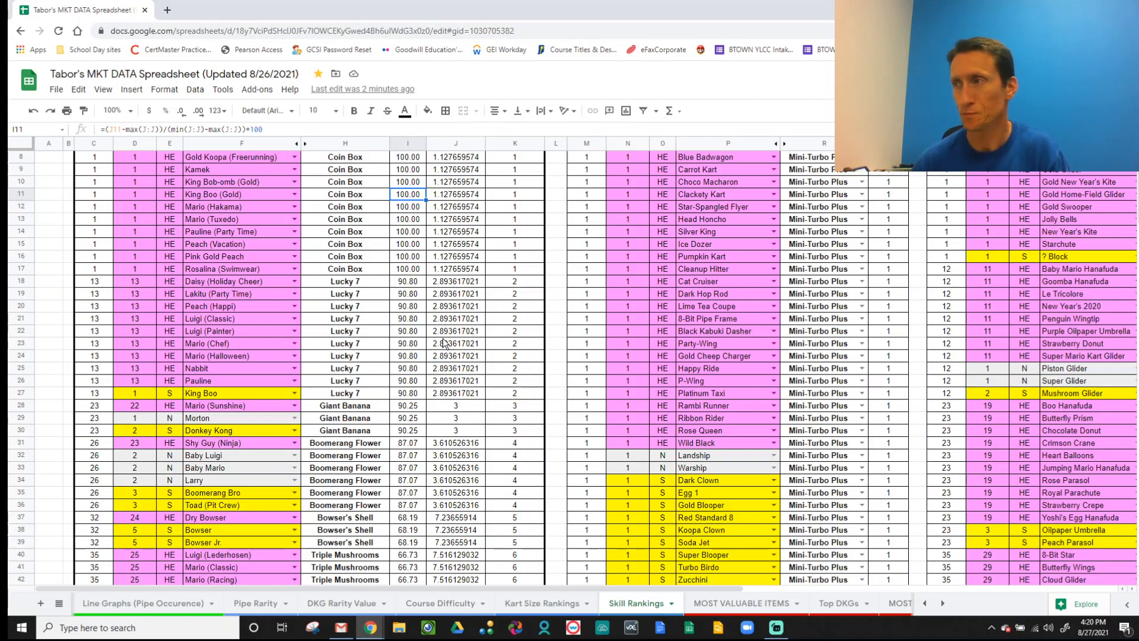
scroll(424, 296, "up", 3)
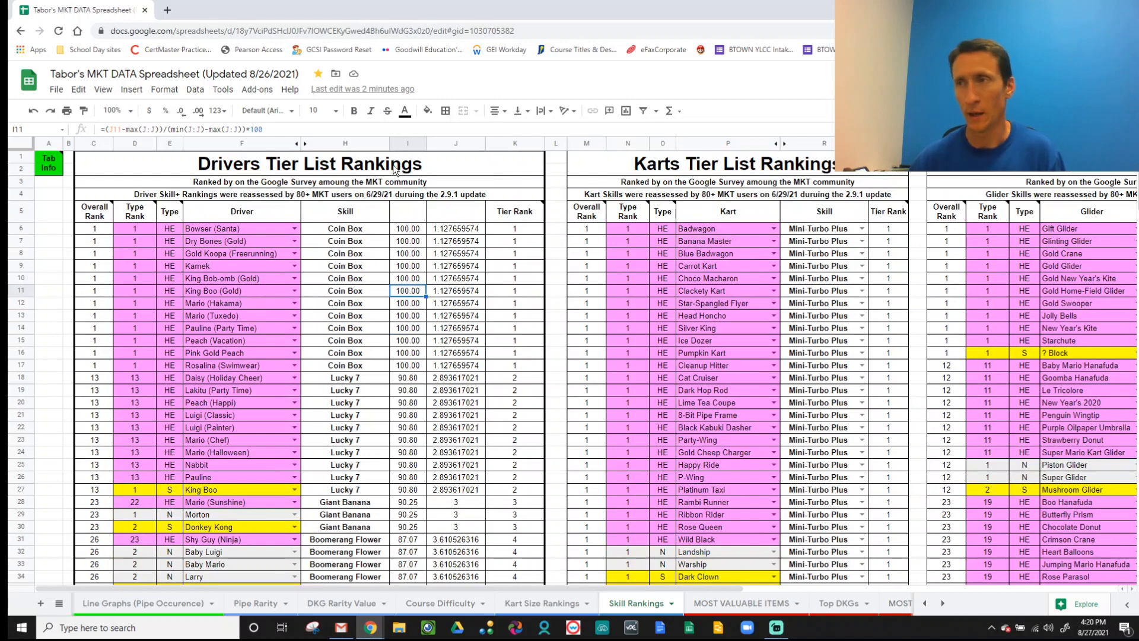
key("ctrl+z")
- Review the Karts and Gliders Tier List Rankings down through their skills, and return to the table titles
left_click_drag(529, 586, 738, 583)
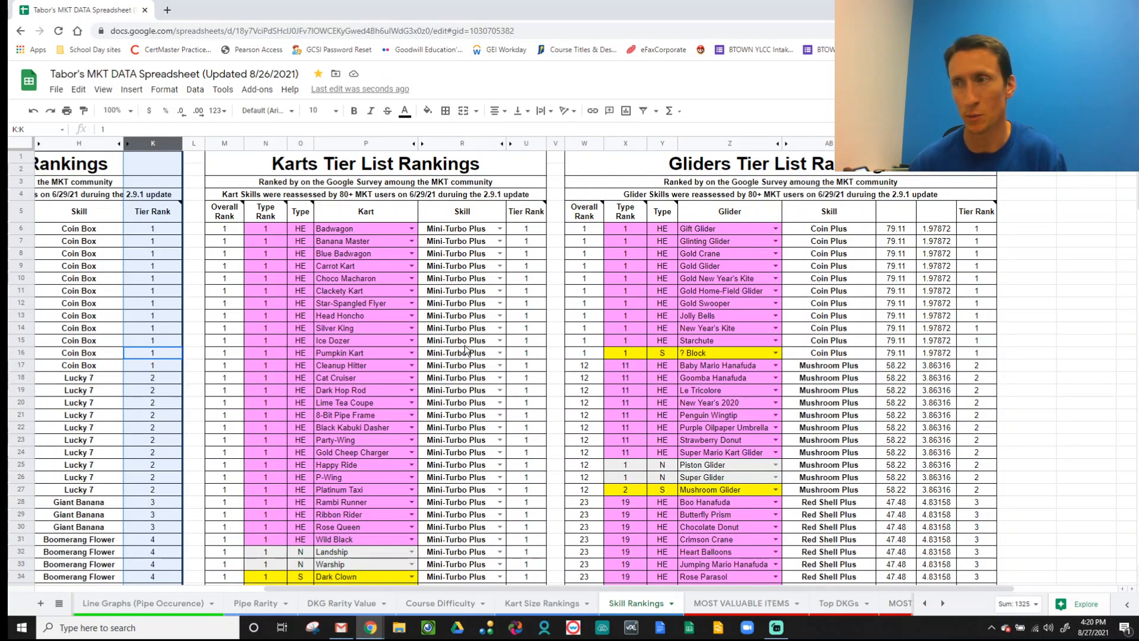
scroll(464, 345, "down", 7)
scroll(460, 344, "down", 18)
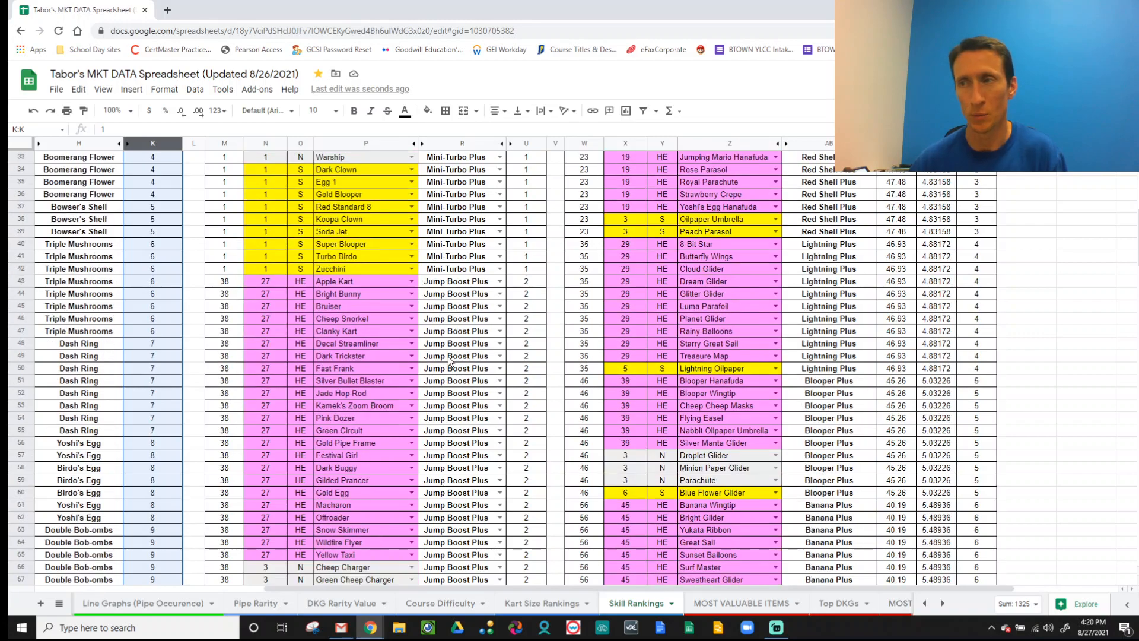
scroll(448, 360, "down", 16)
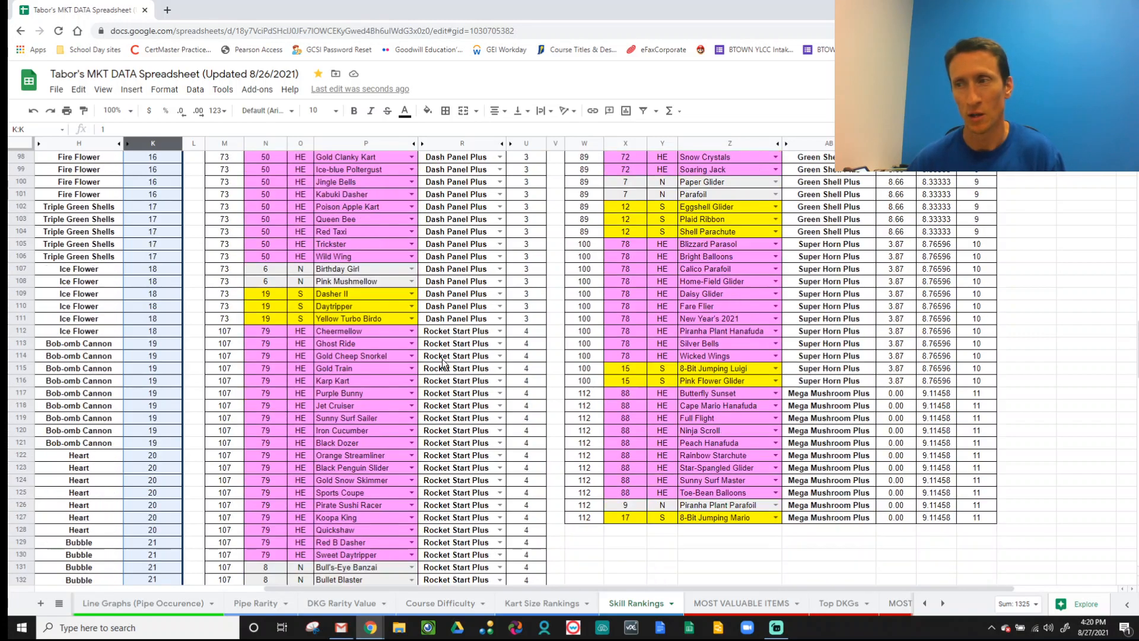
scroll(681, 354, "up", 12)
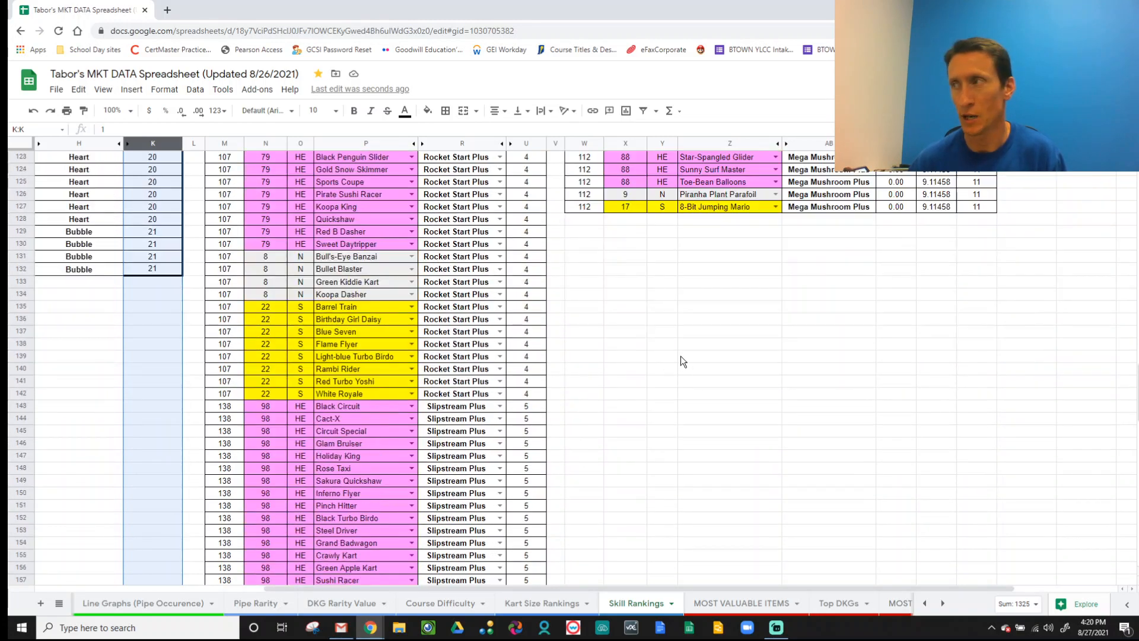
scroll(744, 326, "up", 14)
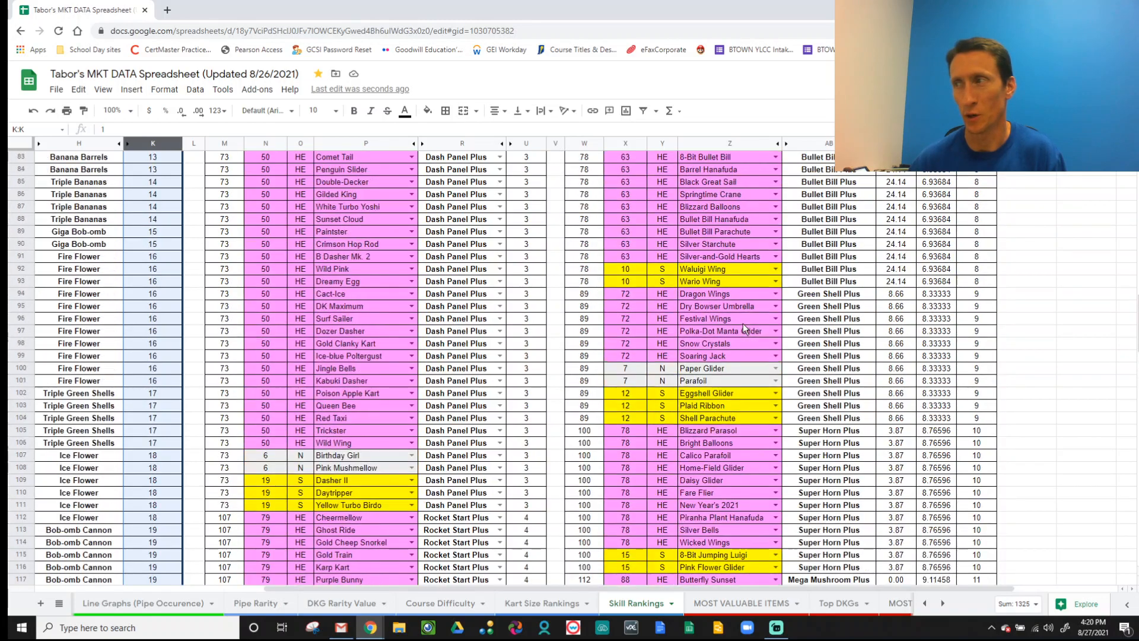
scroll(742, 319, "up", 7)
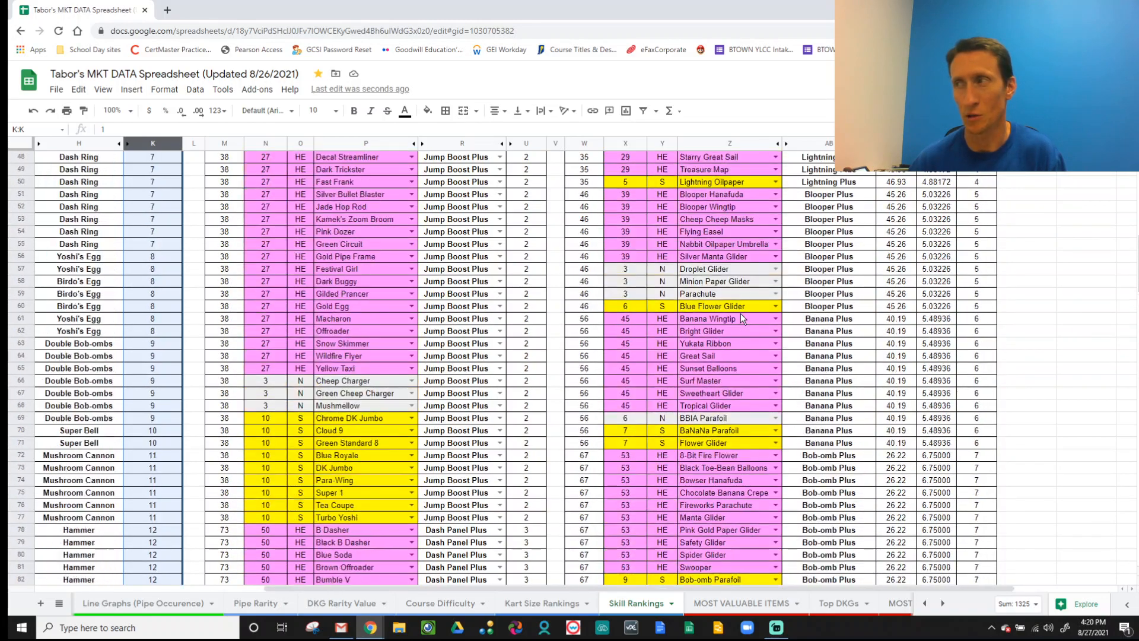
scroll(743, 319, "up", 11)
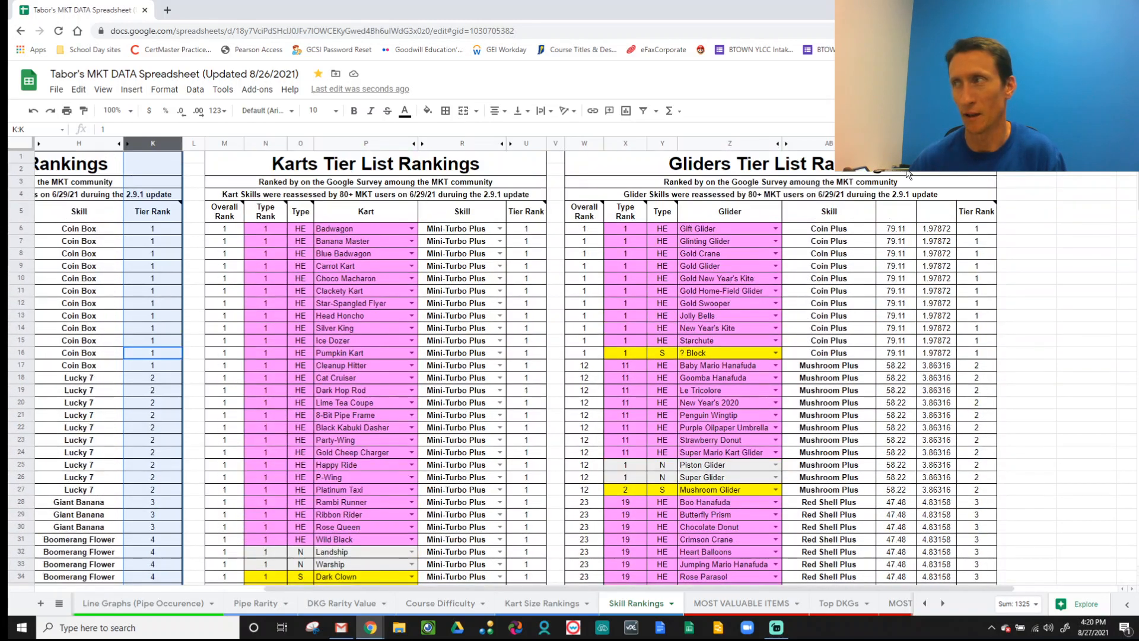
- Hide columns AC and AD in the Gliders Tier List Rankings table and bring the following sheets within reach
left_click_drag(895, 144, 935, 143)
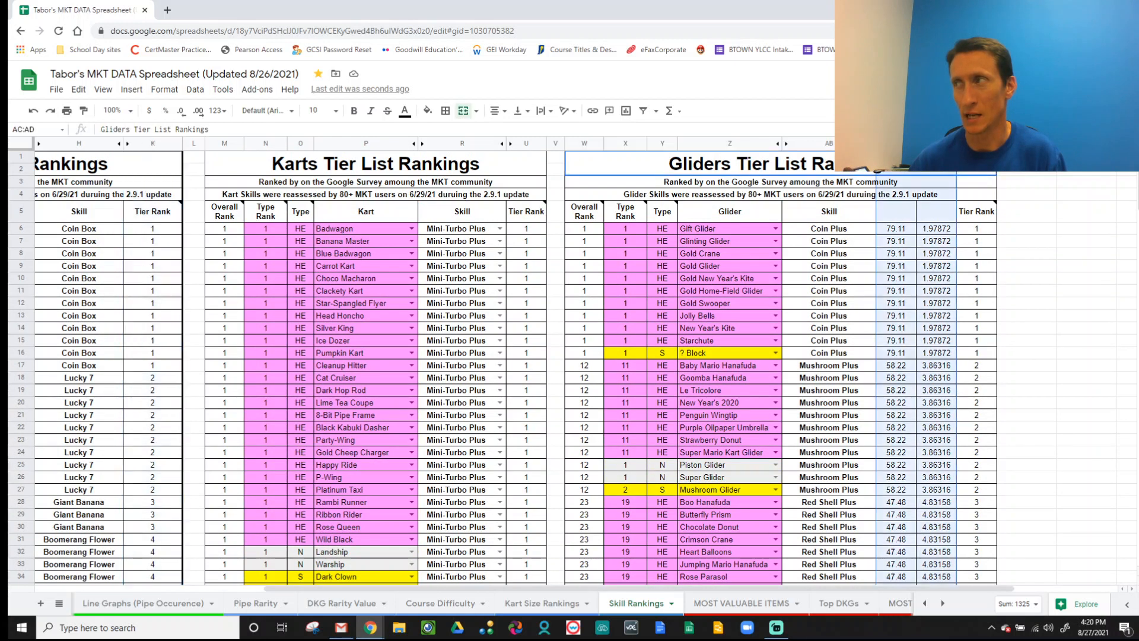
right_click(936, 144)
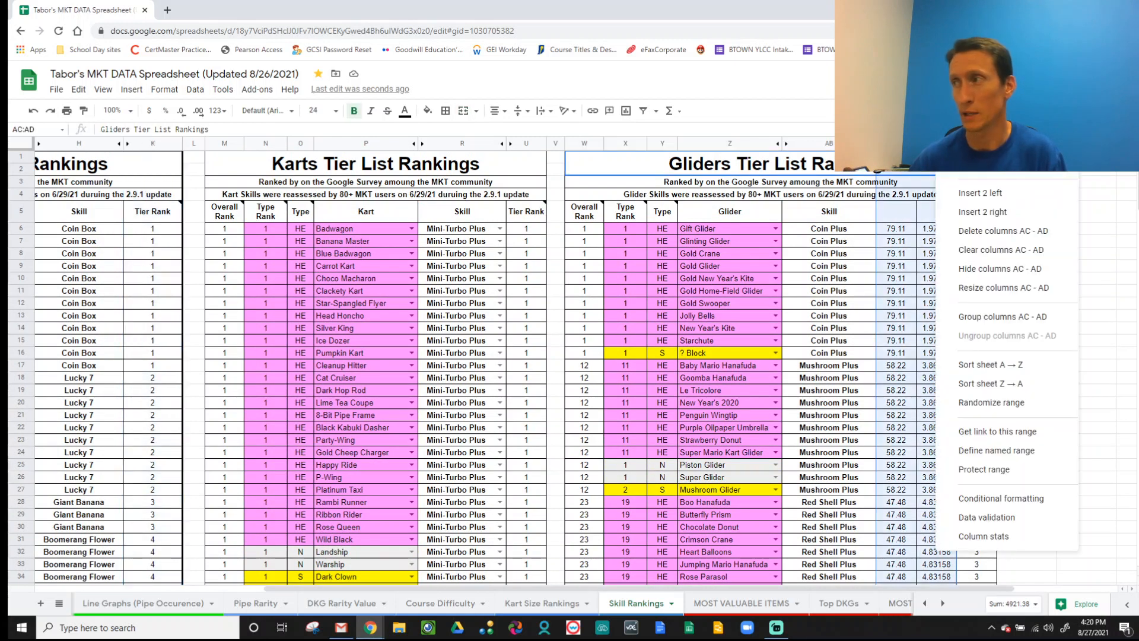
left_click(969, 269)
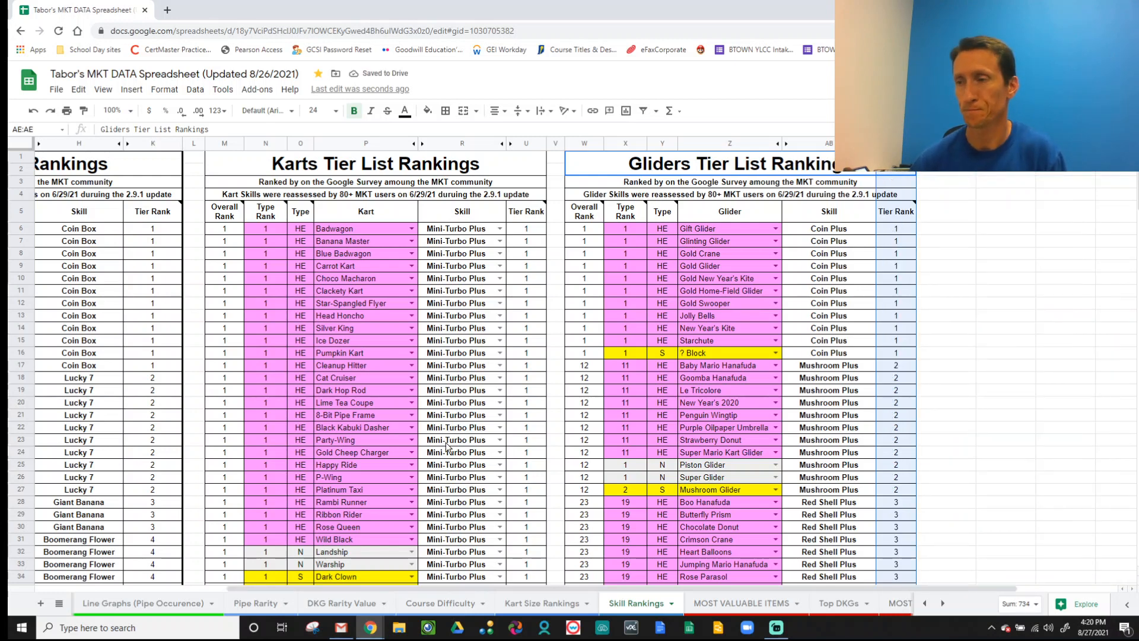
scroll(586, 602, "down", 5)
scroll(586, 604, "down", 2)
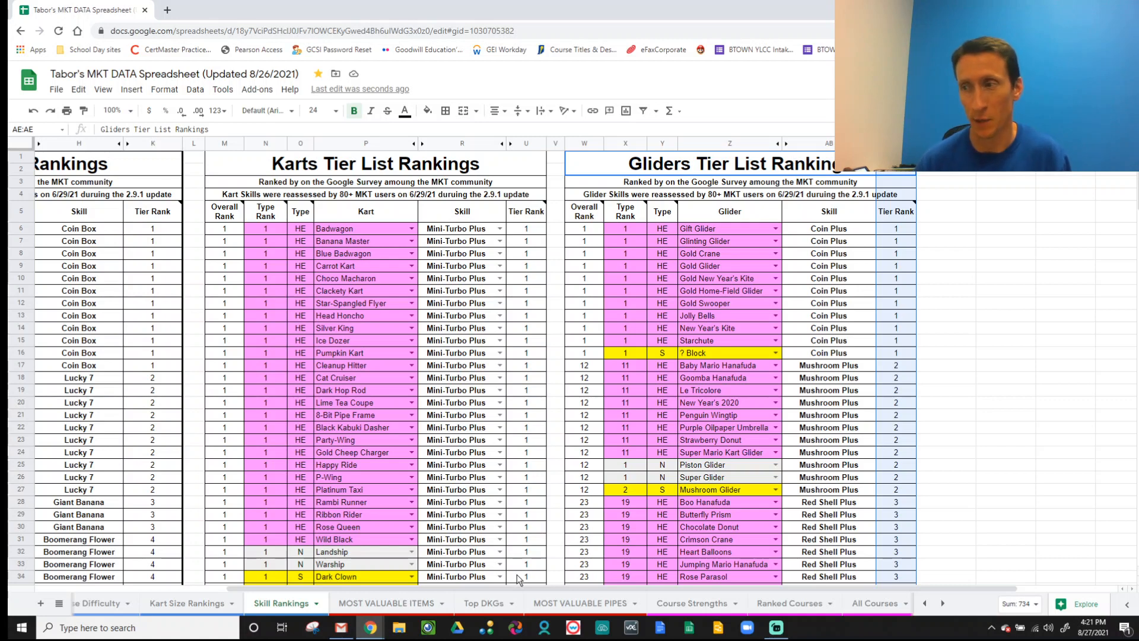
- Open the MOST VALUABLE PIPES sheet and examine the Coins per Ruby value of the Throwback Drivers Pipe (50)
left_click(581, 604)
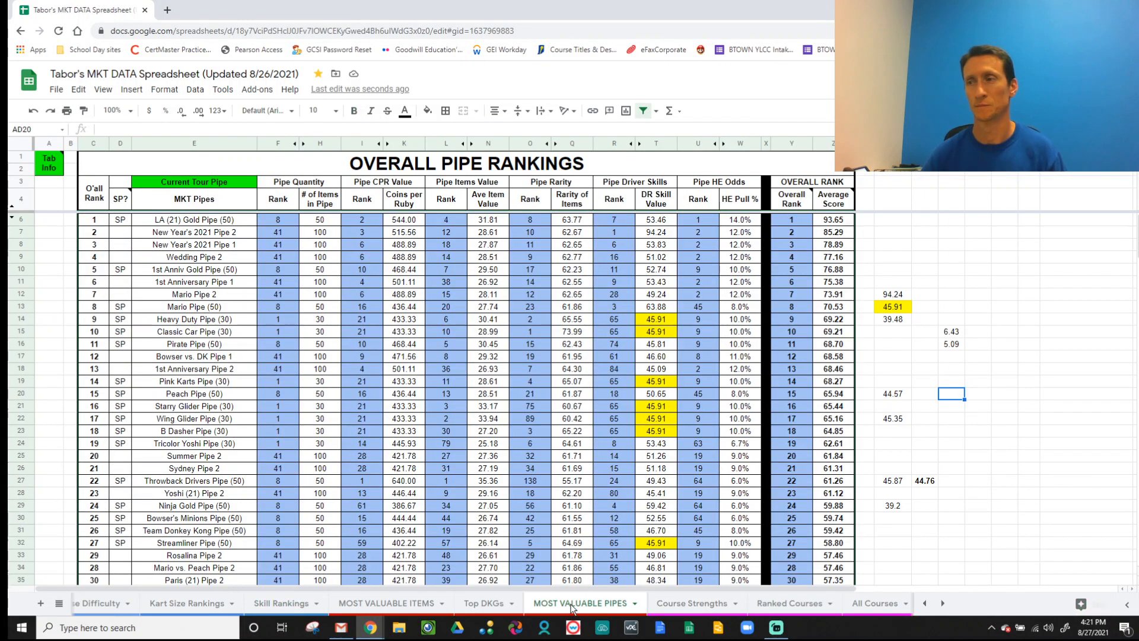
left_click(70, 319)
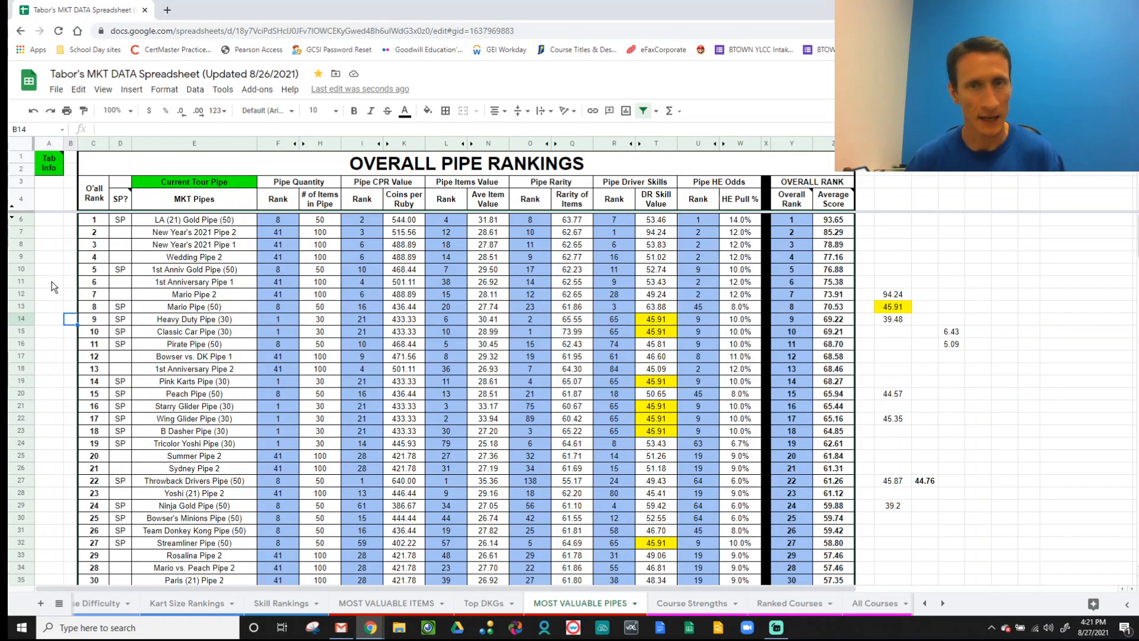
left_click(52, 281)
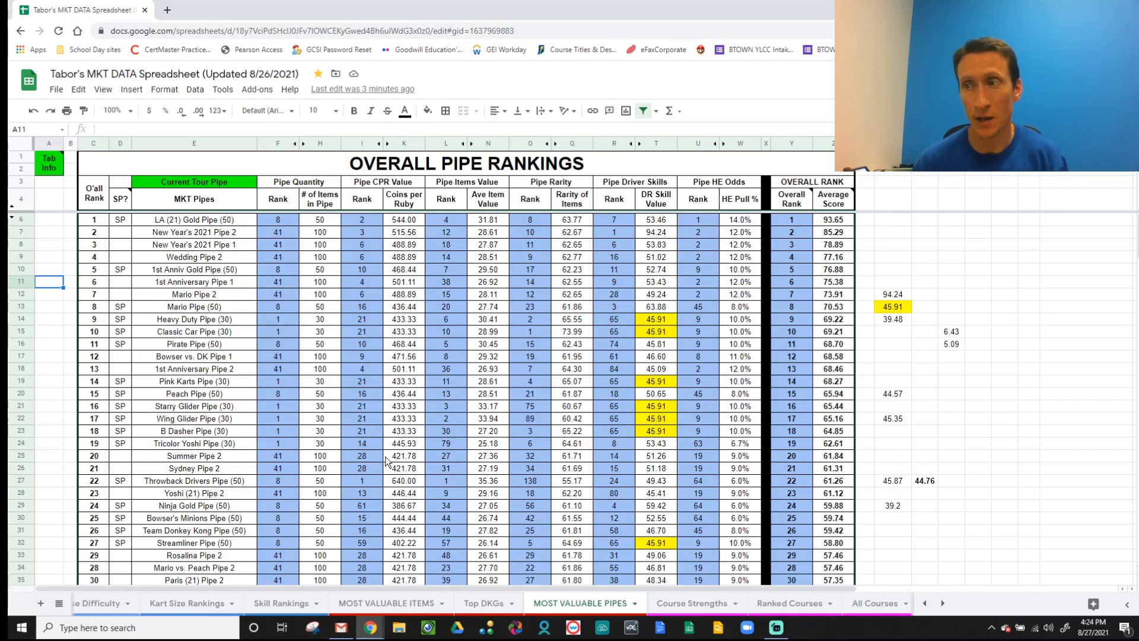
left_click(212, 484)
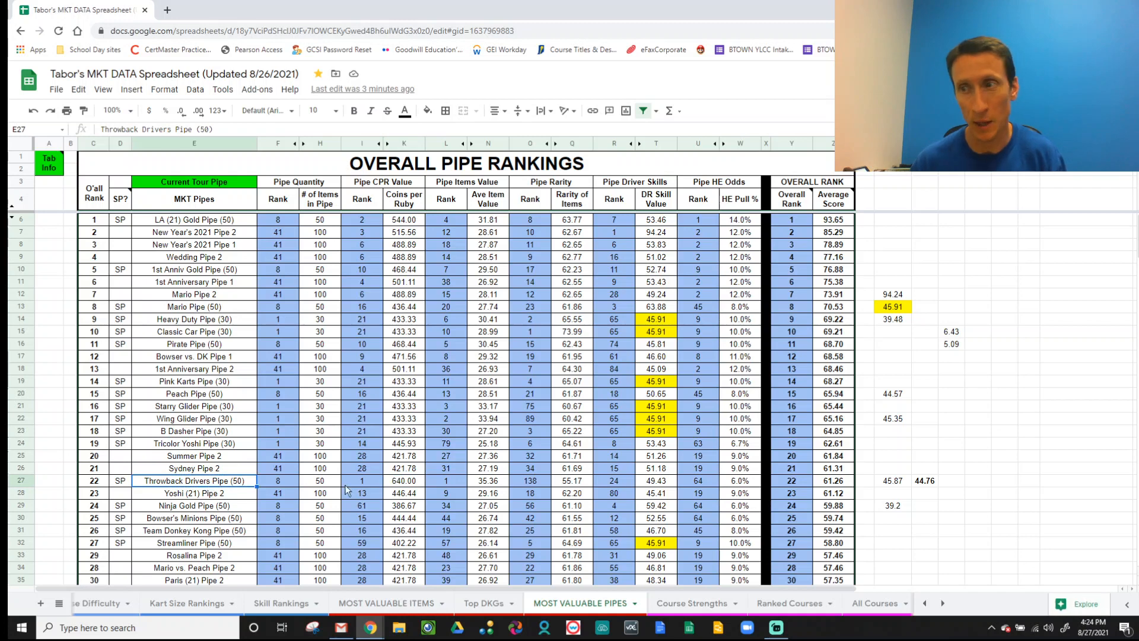
left_click(421, 482)
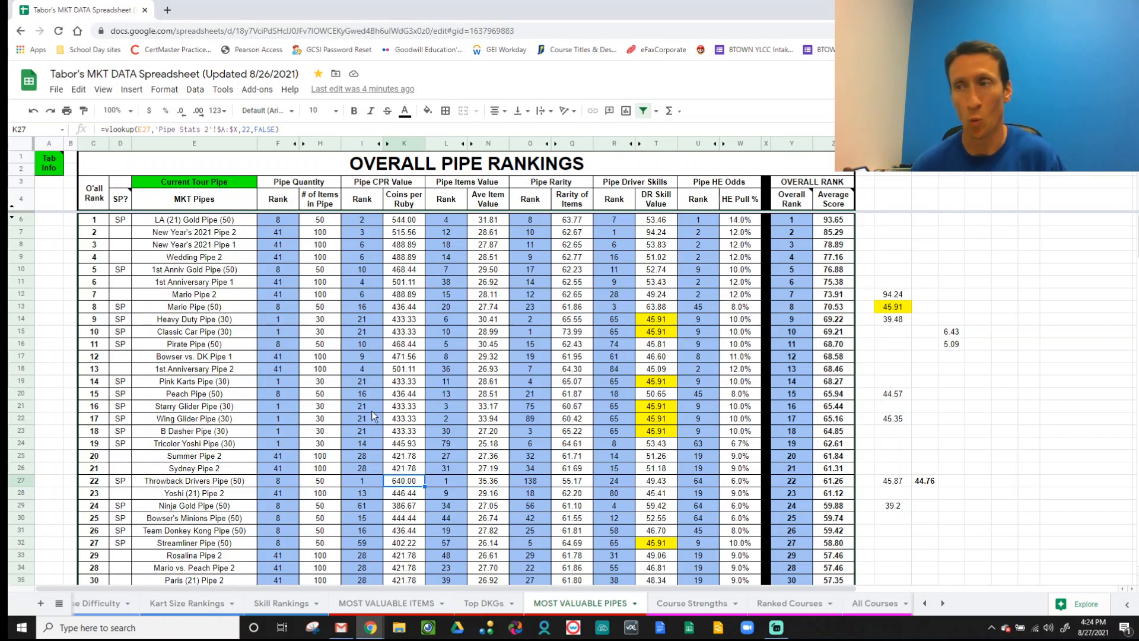
- Find Kamek Pipe 1 further down the Overall Pipe Rankings and examine its Coins per Ruby value
scroll(361, 410, "down", 1)
scroll(361, 411, "down", 10)
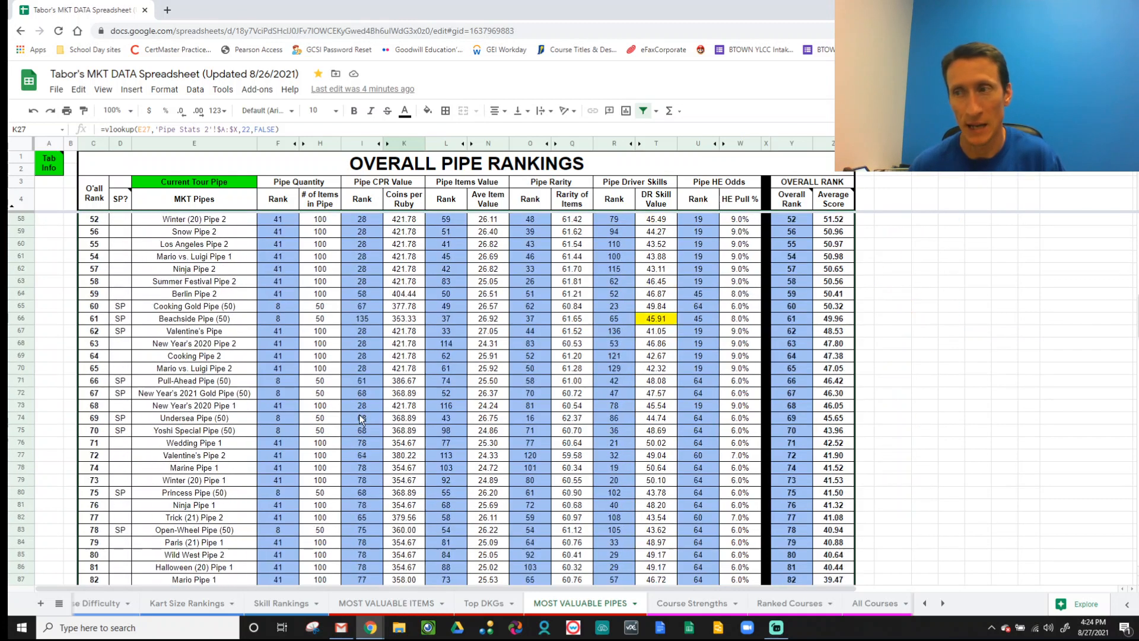
scroll(361, 419, "down", 4)
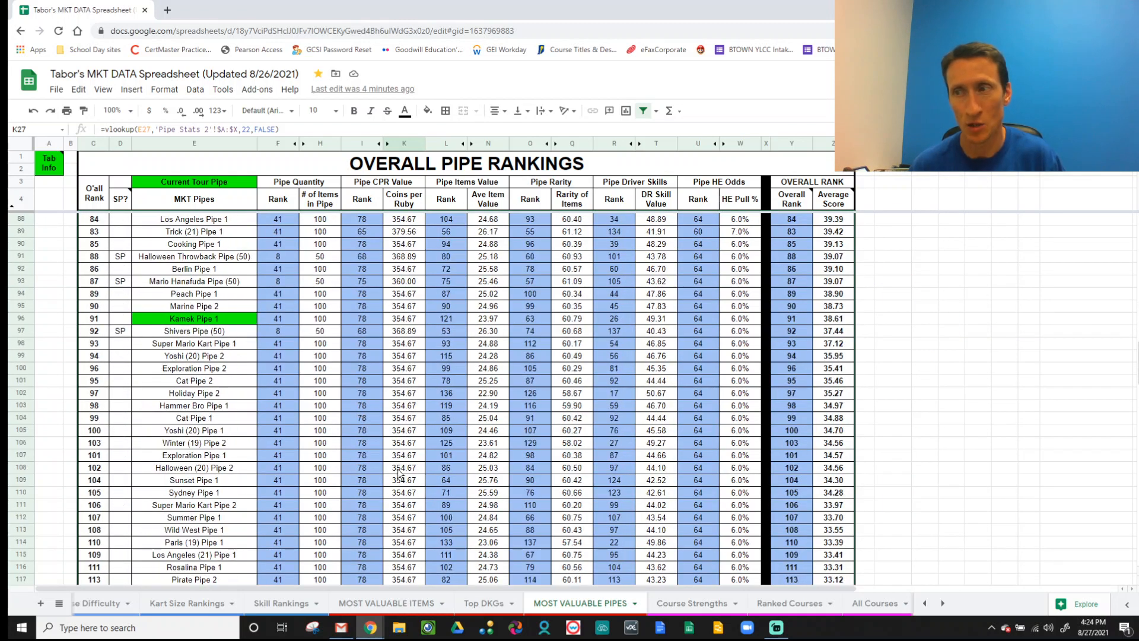
left_click(440, 469)
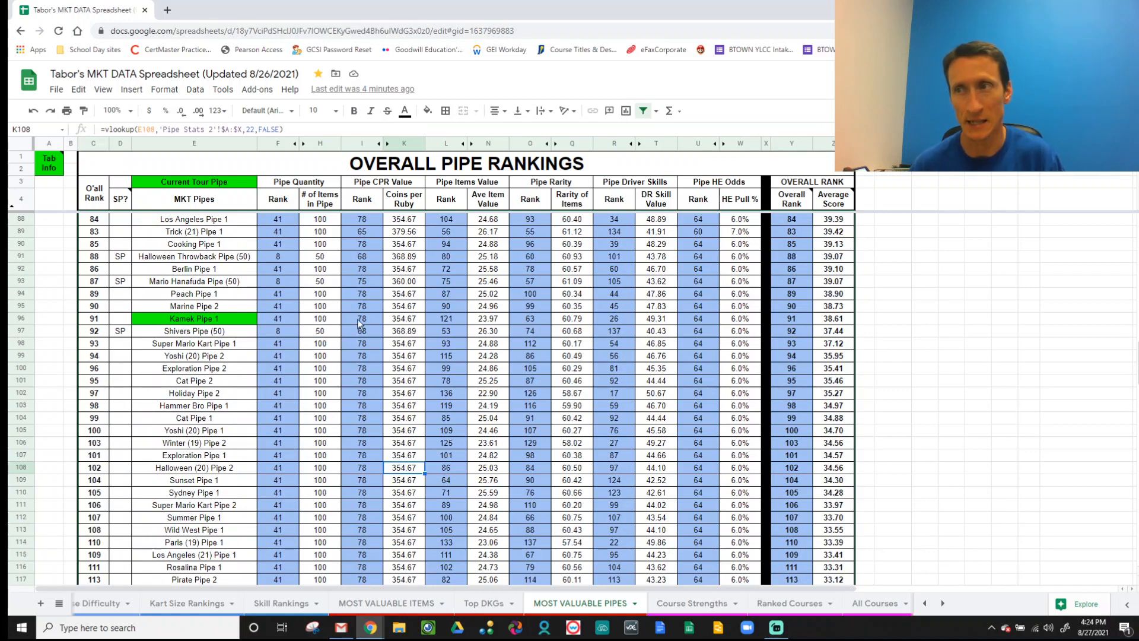
left_click(409, 319)
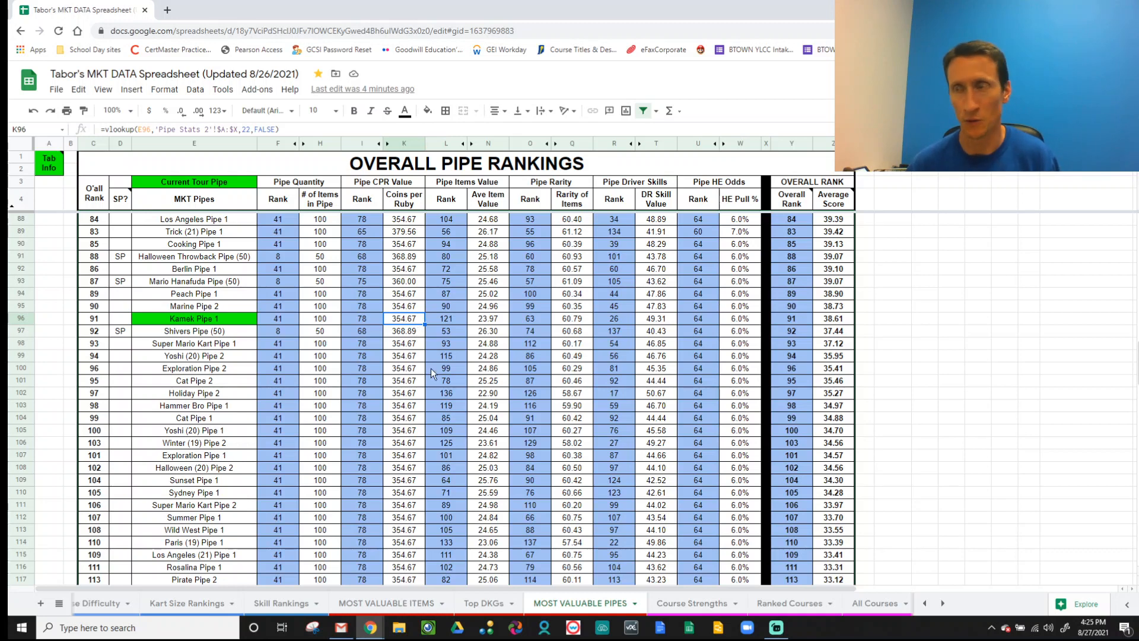
- Return to the start of the pipe rankings and examine the Average Score formula of LA (21) Gold Pipe (50)
scroll(428, 375, "up", 15)
scroll(427, 375, "up", 12)
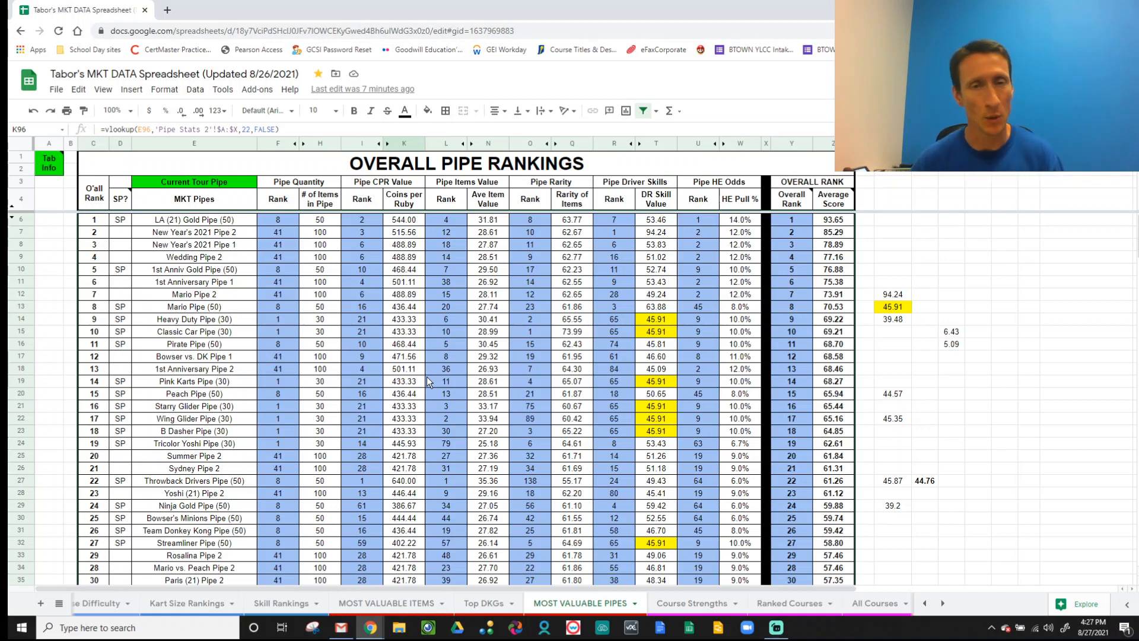
left_click(838, 224)
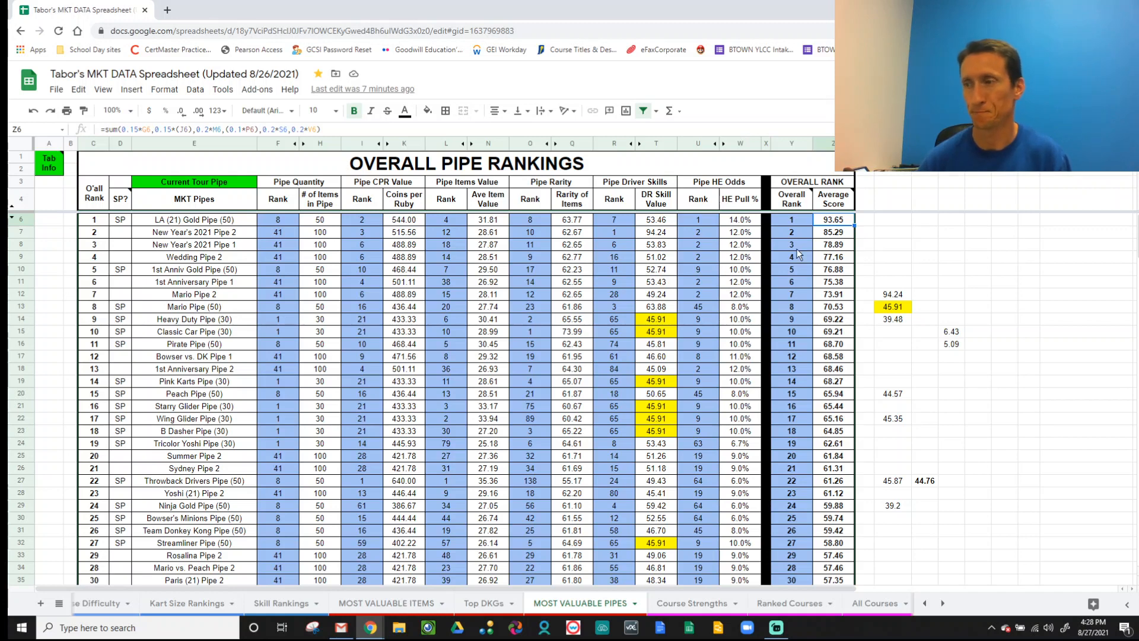
- Open the Course Strengths sheet and review the Item Boxes, Dash Panels and Jump Boosts rankings down to the lowest-ranked courses
scroll(560, 604, "down", 2)
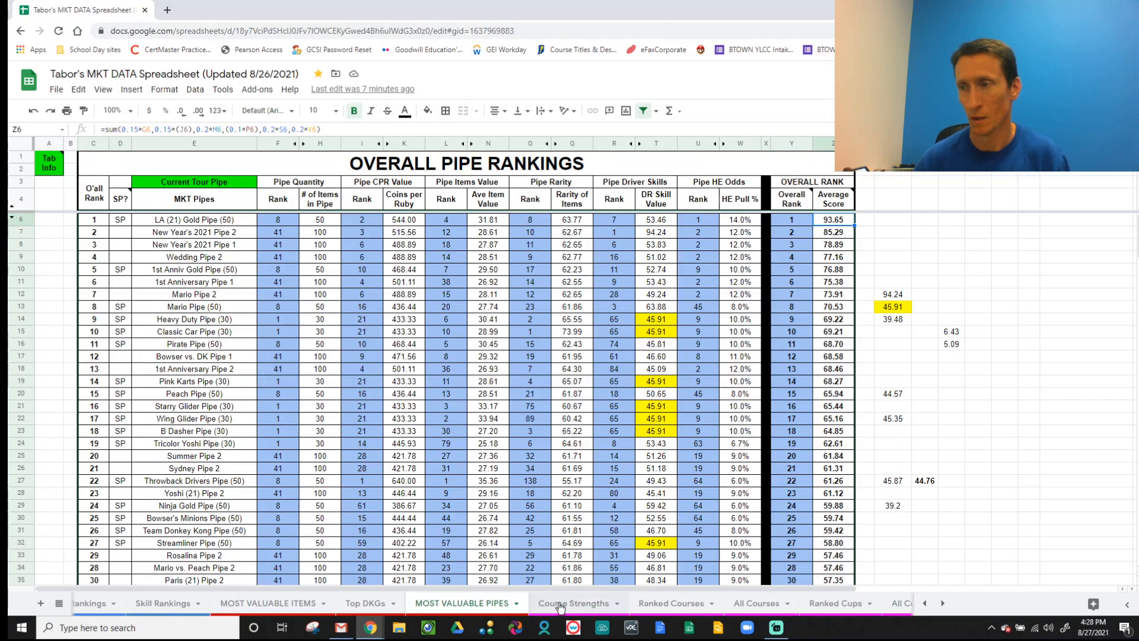
scroll(559, 604, "down", 4)
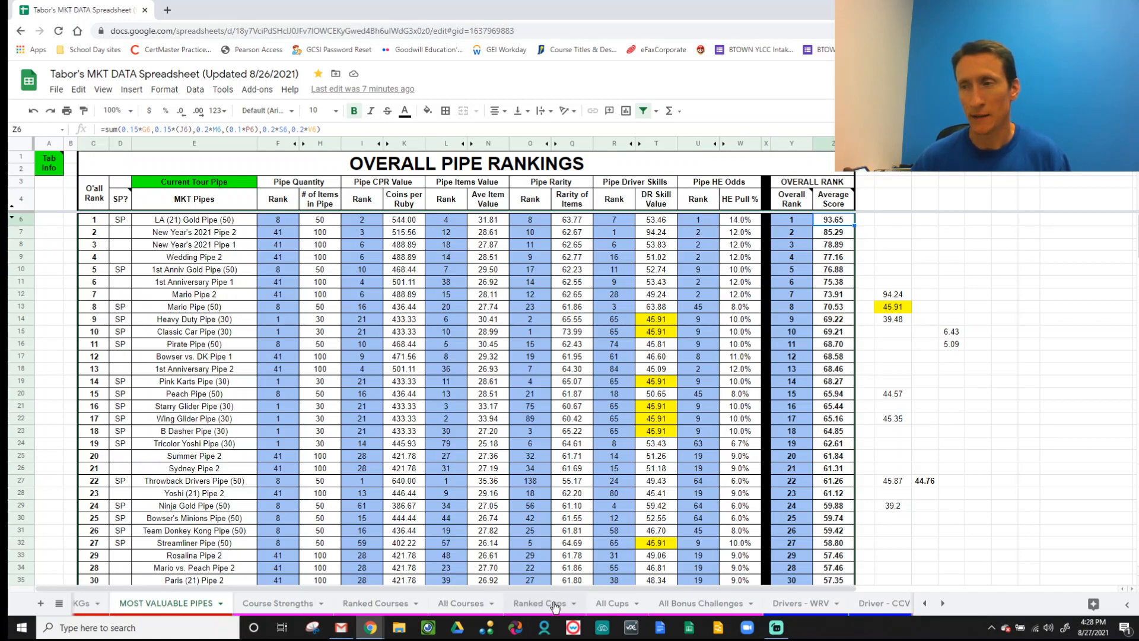
left_click(217, 604)
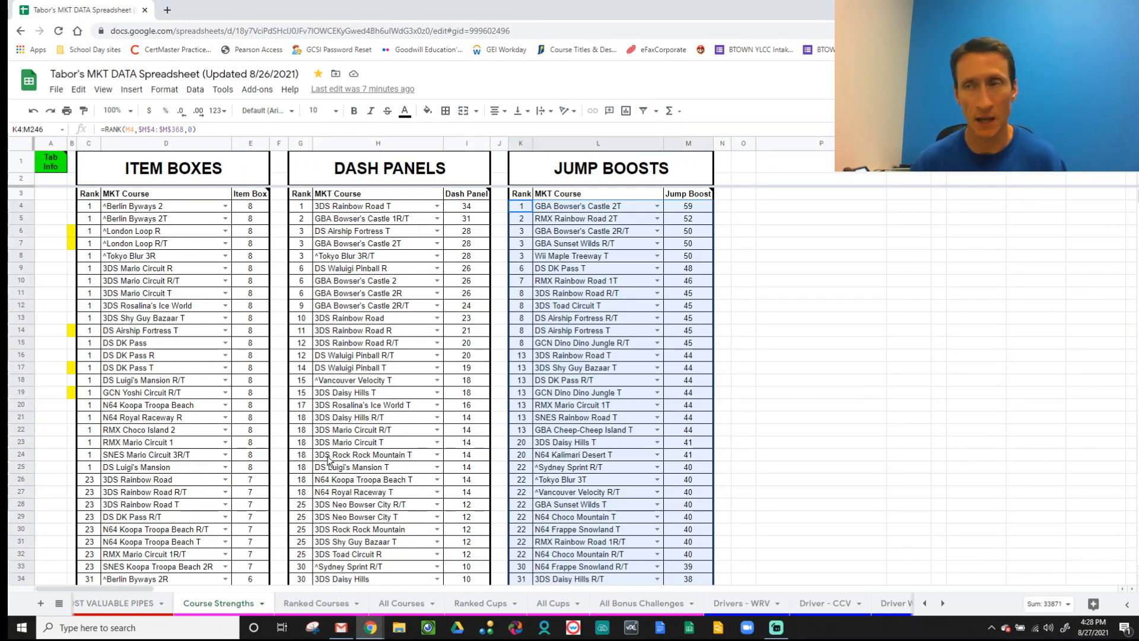
left_click(279, 383)
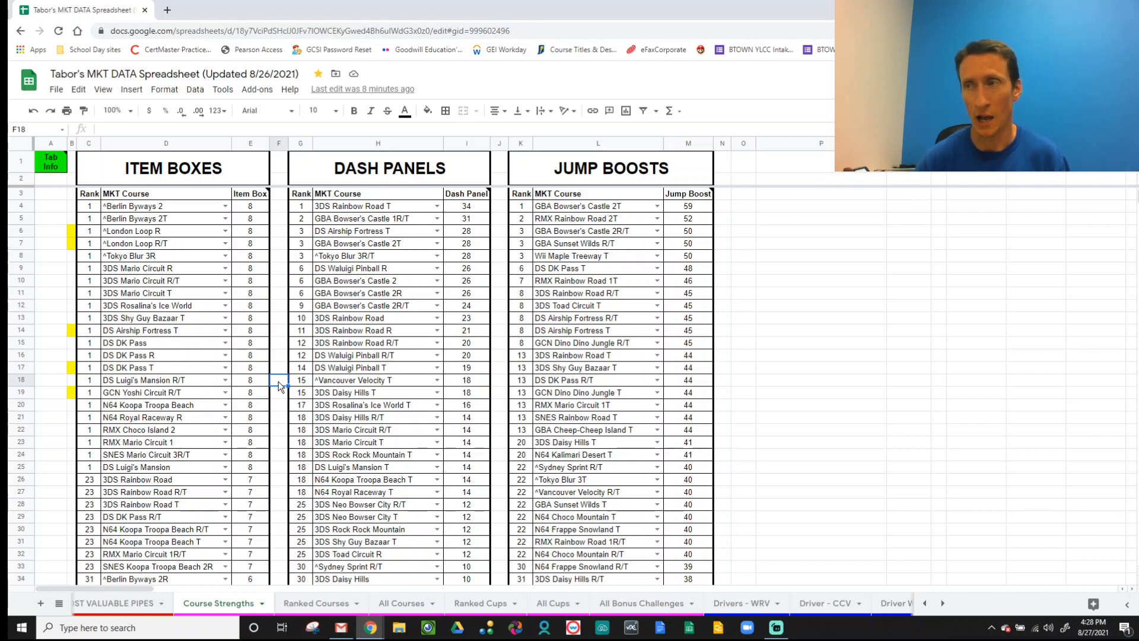
scroll(308, 367, "down", 1)
scroll(308, 370, "down", 15)
scroll(321, 369, "down", 12)
scroll(320, 369, "down", 13)
scroll(321, 370, "down", 18)
scroll(320, 369, "up", 5)
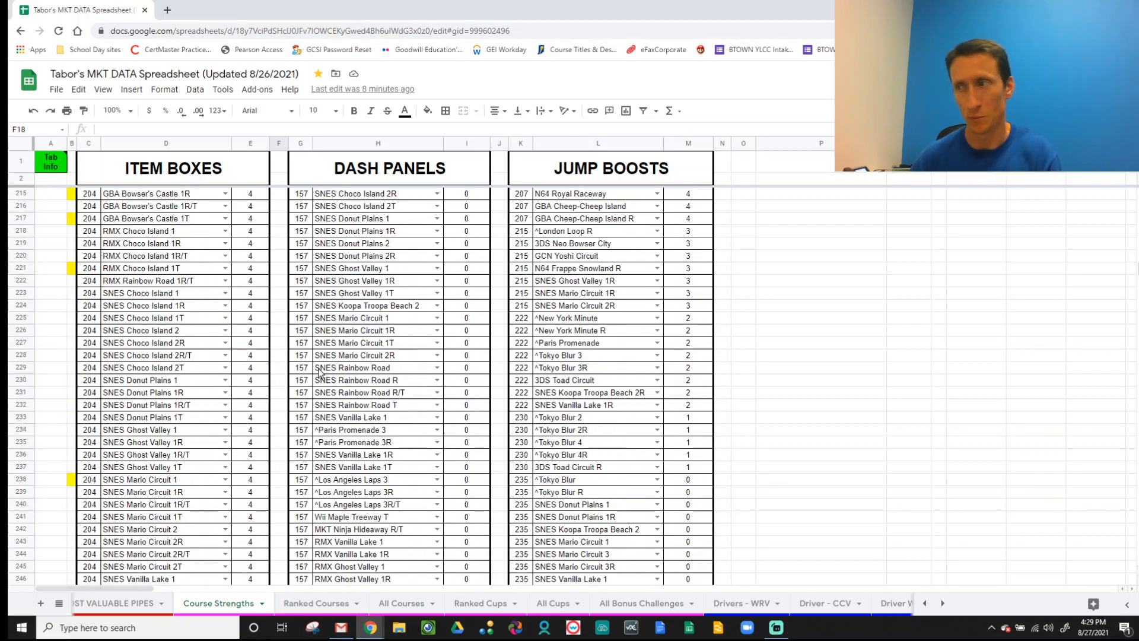
scroll(323, 373, "up", 20)
scroll(328, 371, "up", 9)
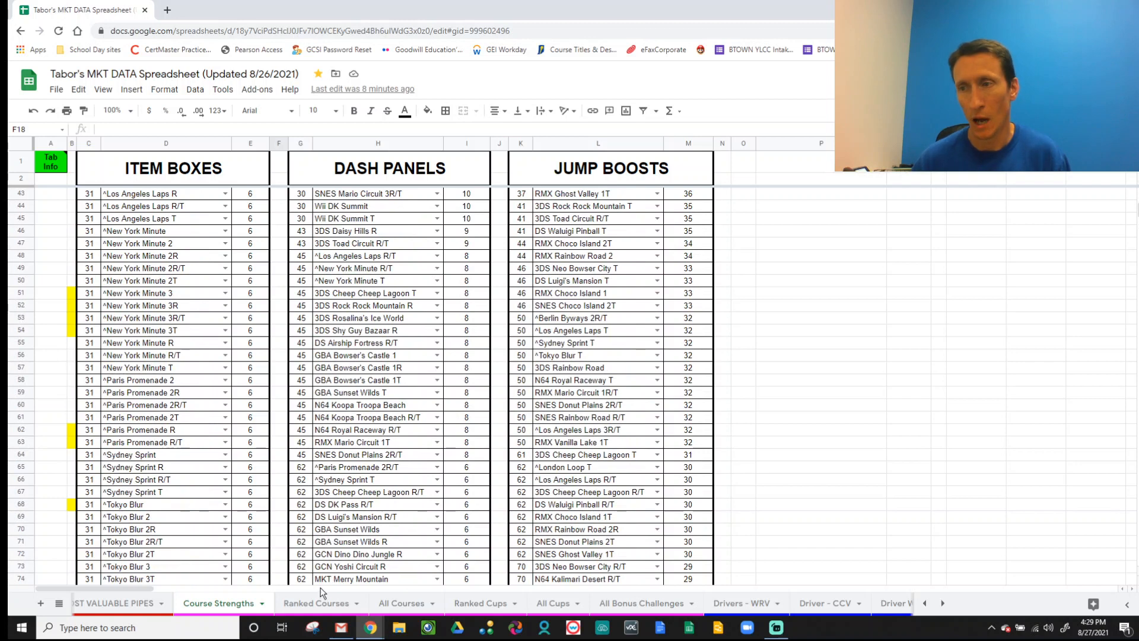
- Open the Ranked Courses sheet, review the list of courses used in ranked cups, and return to its title
left_click(314, 604)
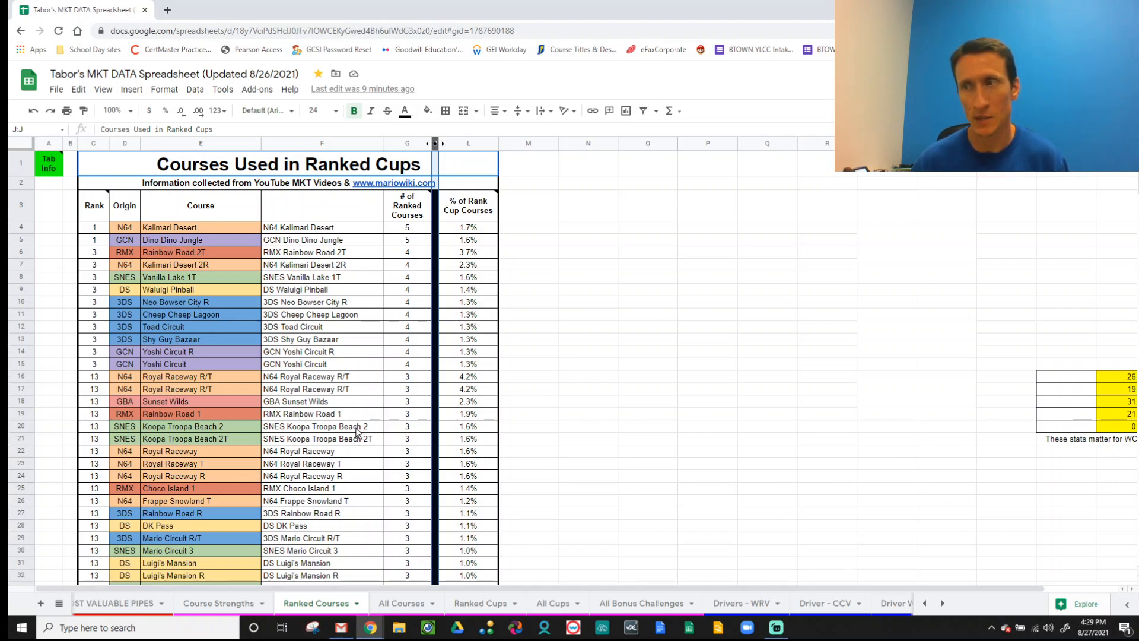
scroll(358, 434, "down", 3)
scroll(356, 419, "up", 3)
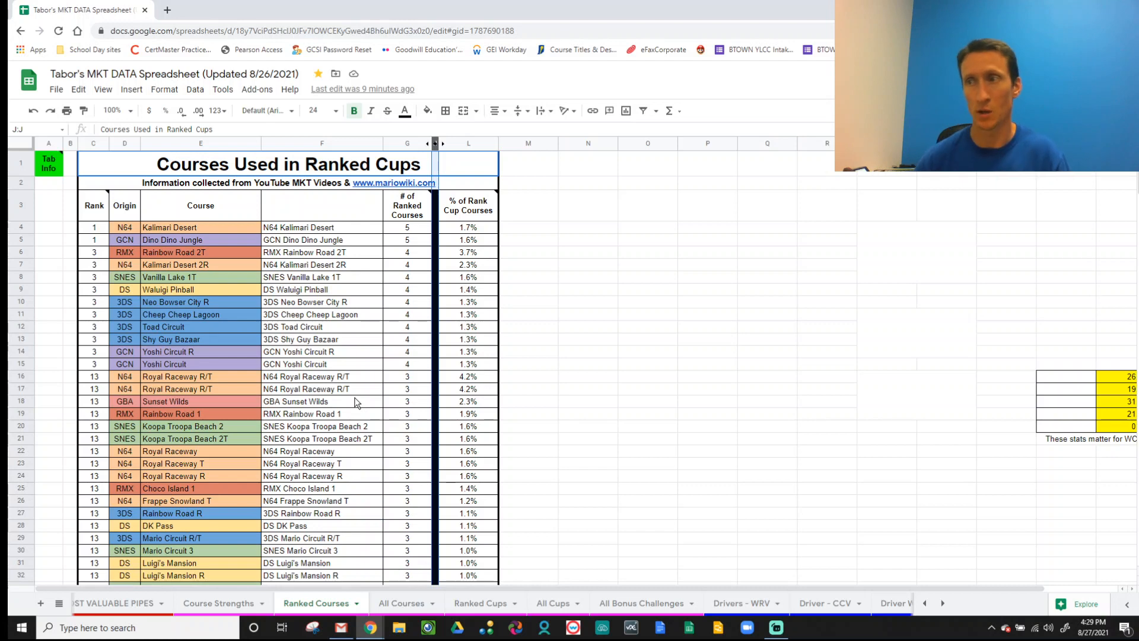
scroll(333, 364, "down", 15)
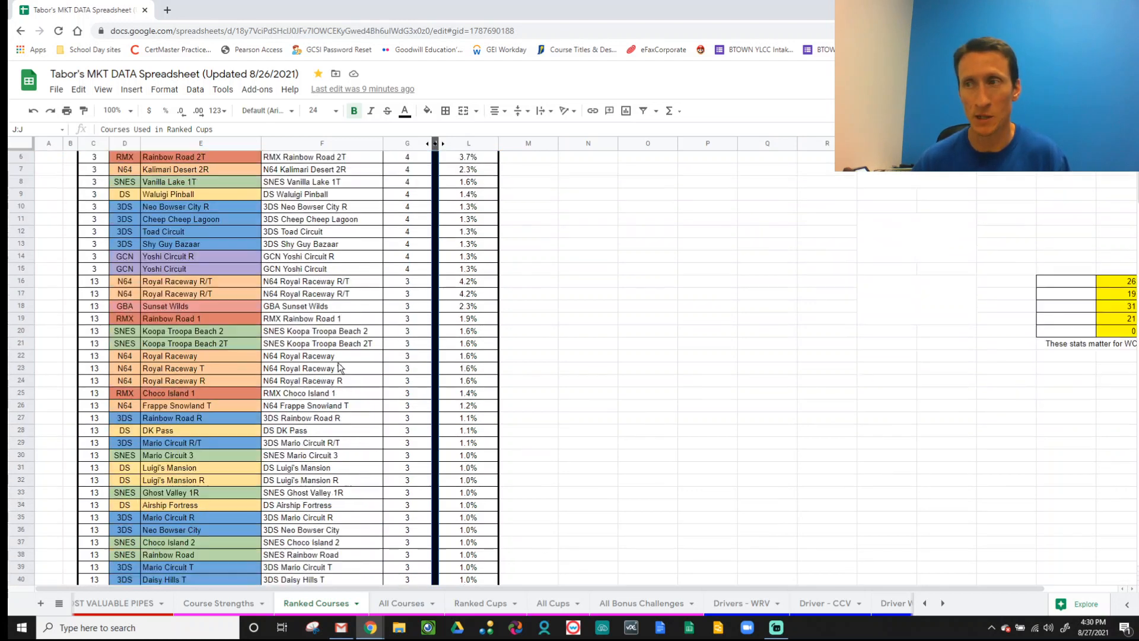
scroll(335, 372, "down", 15)
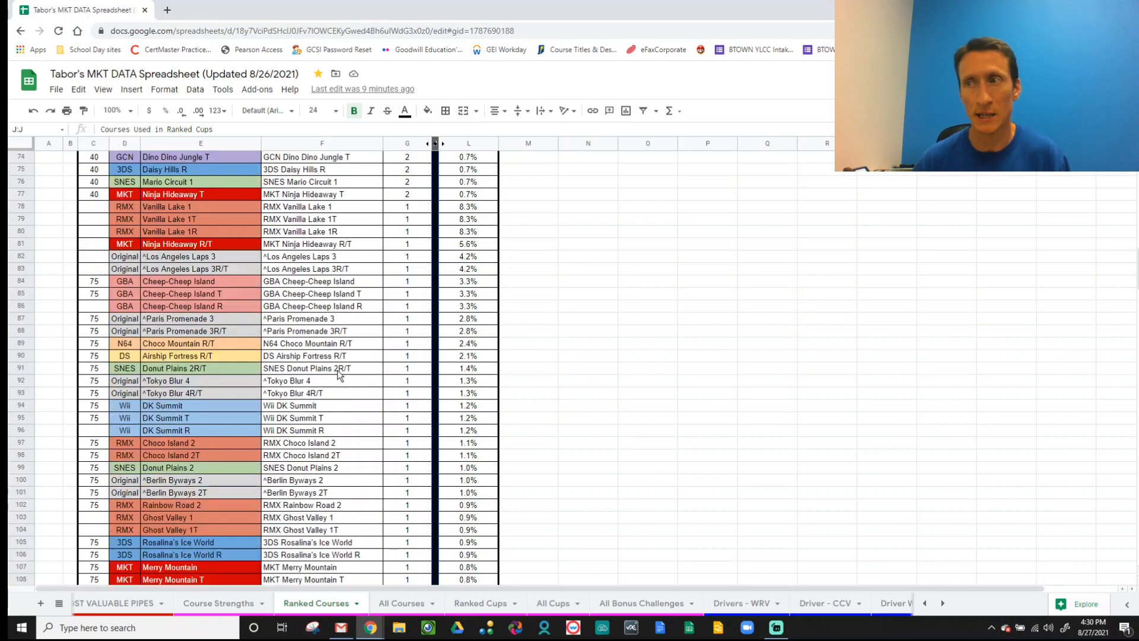
scroll(368, 377, "down", 15)
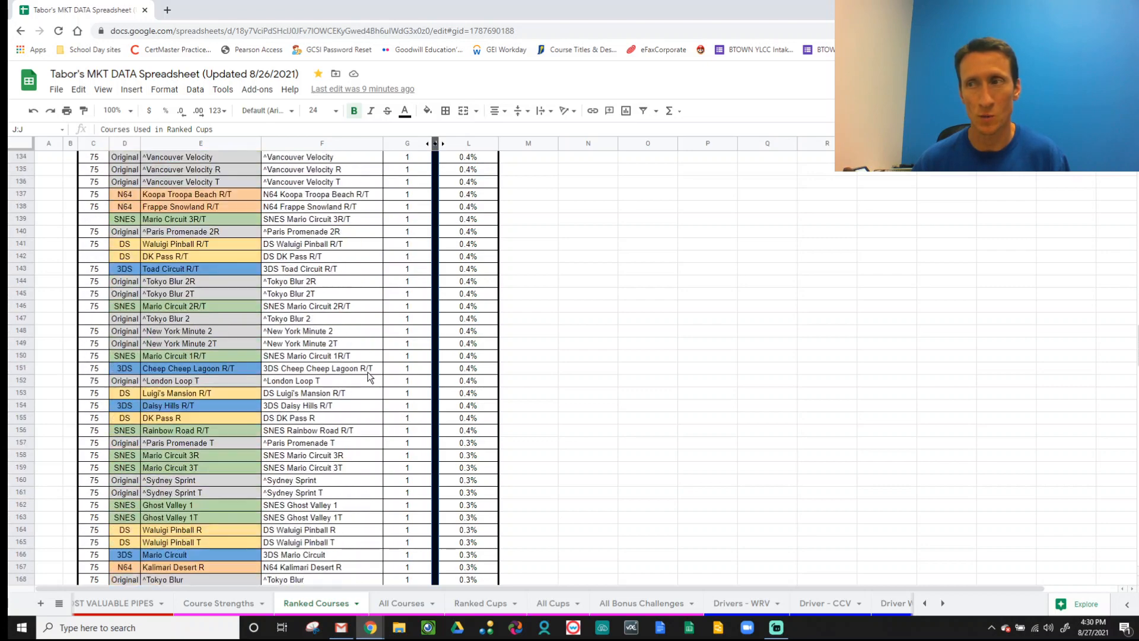
scroll(368, 371, "down", 4)
scroll(370, 372, "up", 13)
scroll(379, 366, "up", 20)
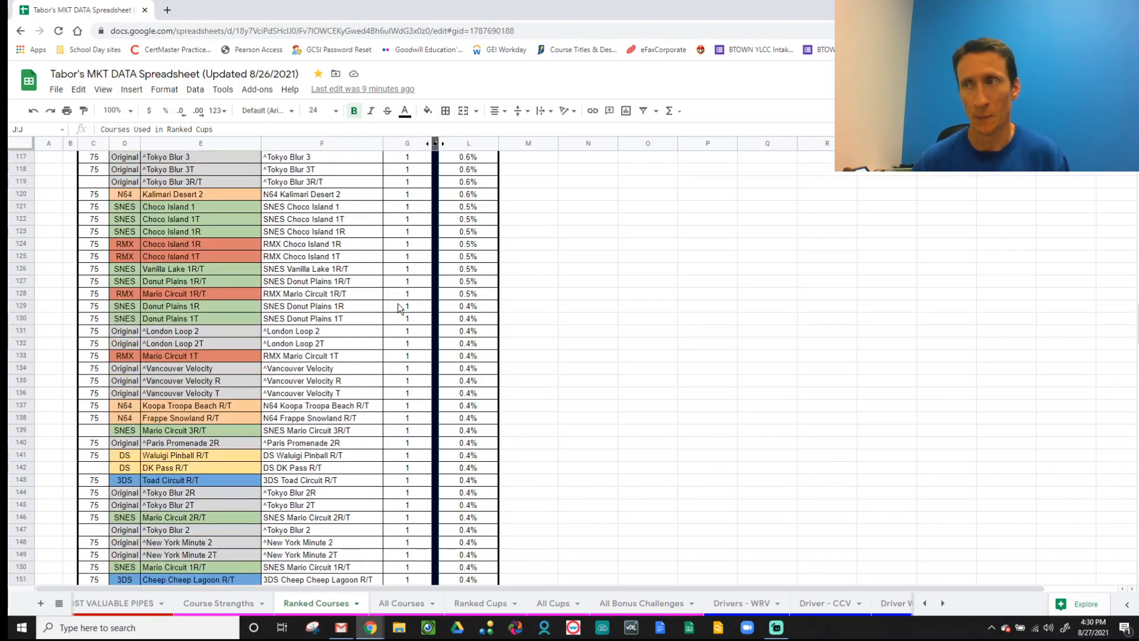
scroll(418, 309, "up", 10)
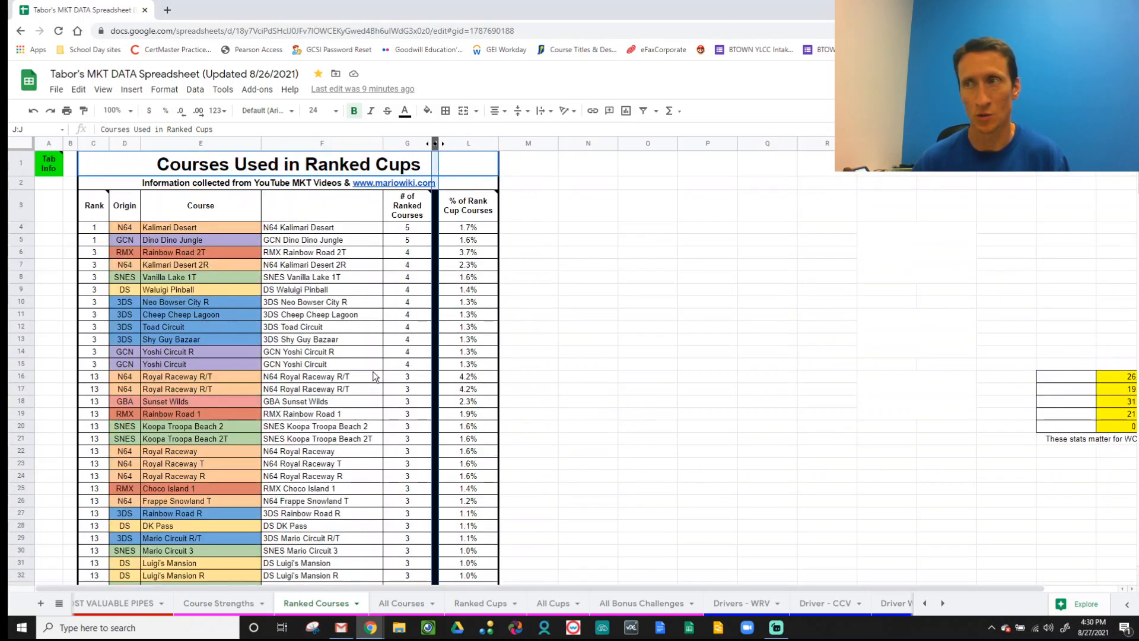
- Open the All Courses sheet, dismiss the mail notification, and review the courses with their tours down past row 113
left_click(400, 603)
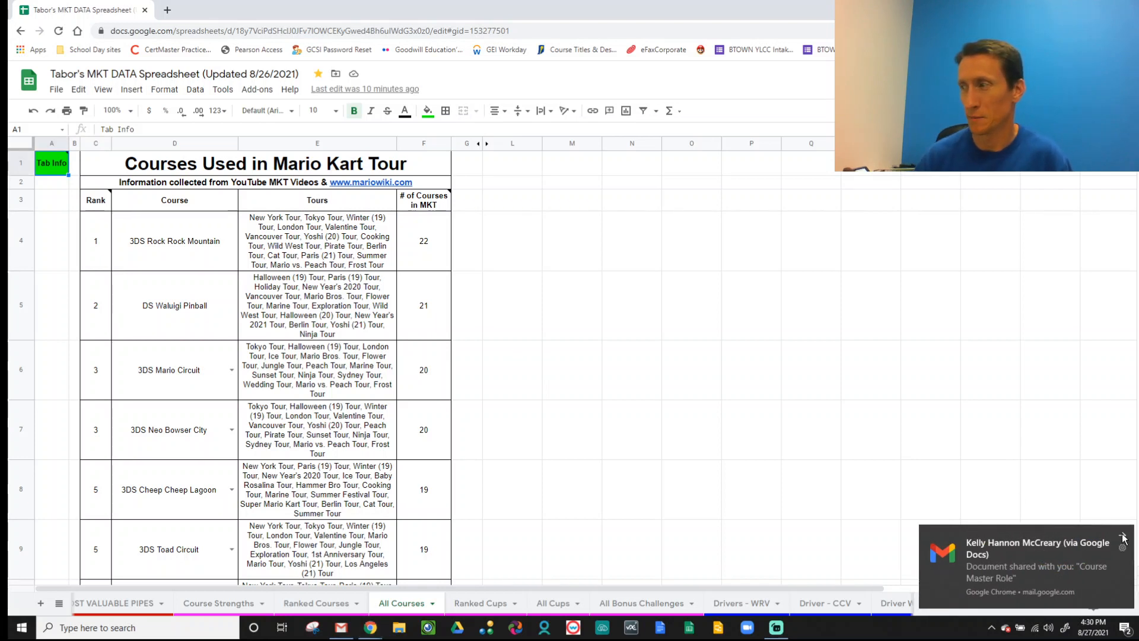
left_click(1122, 537)
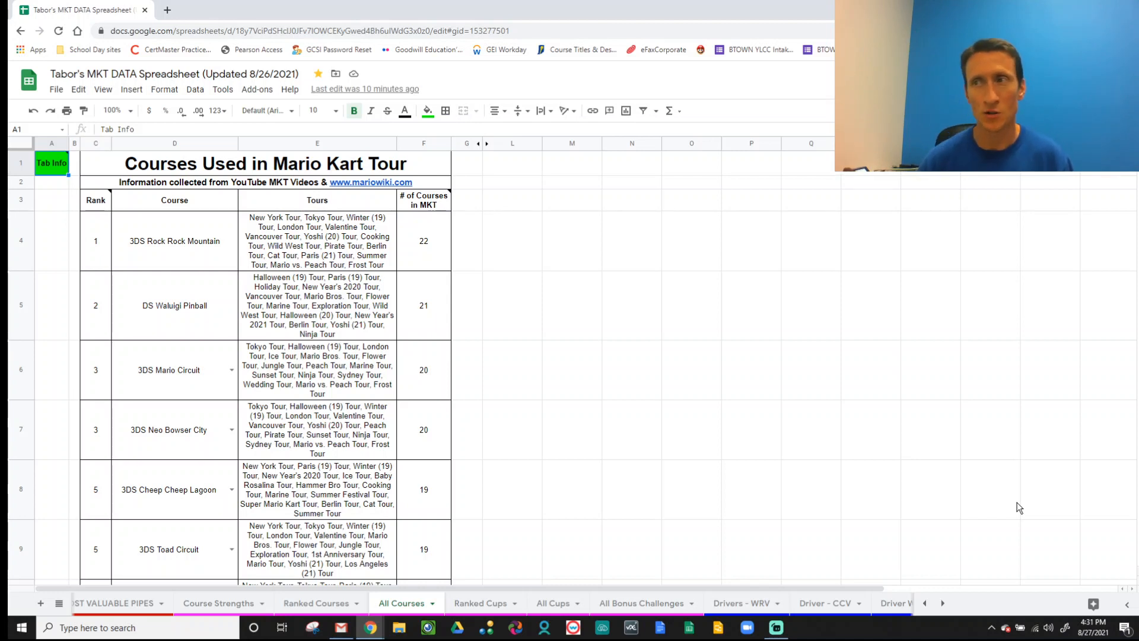
scroll(308, 345, "down", 12)
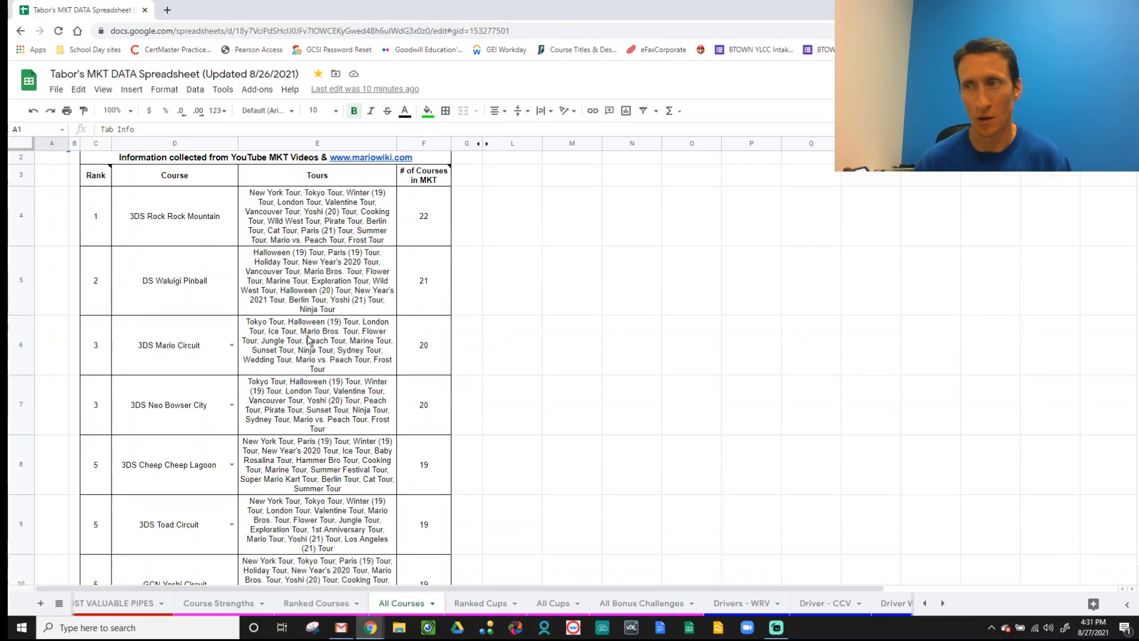
scroll(308, 346, "down", 20)
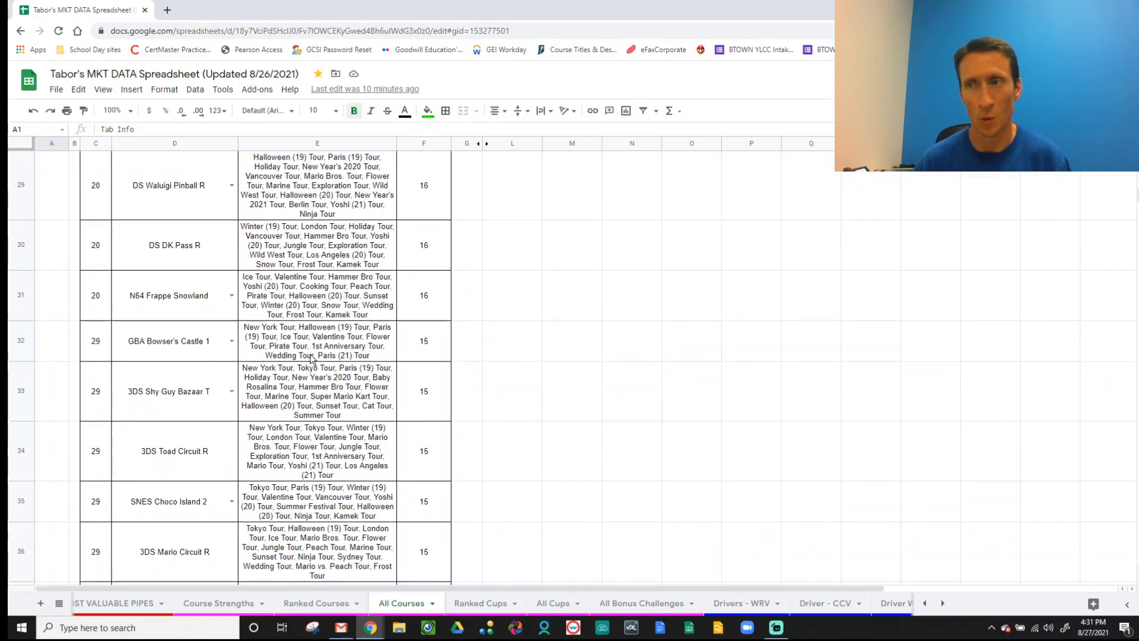
scroll(308, 354, "down", 20)
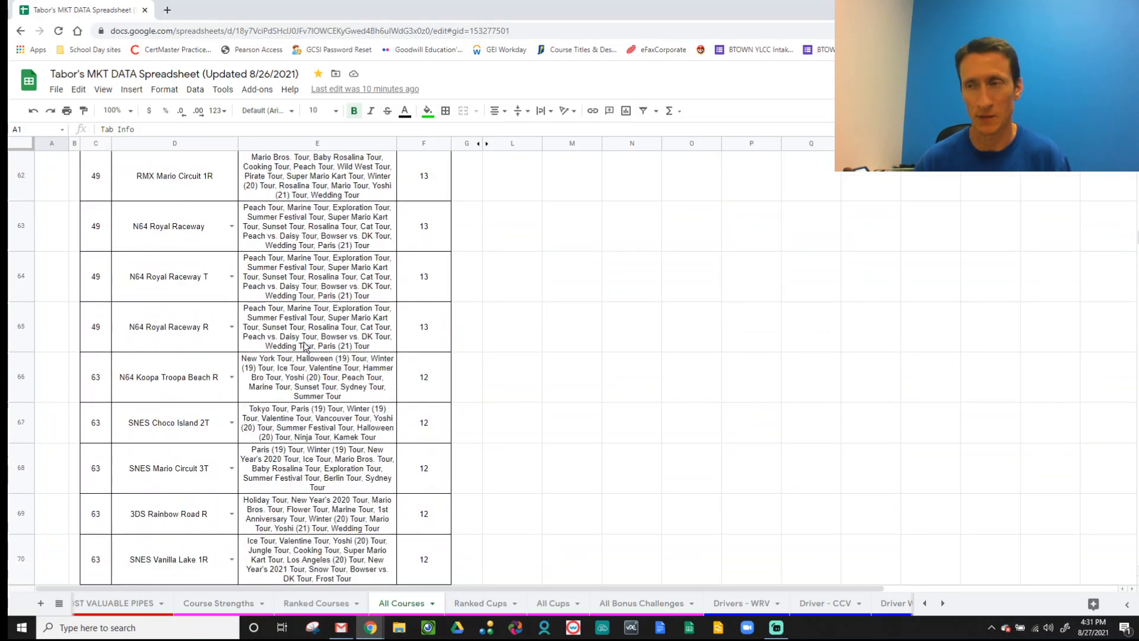
scroll(304, 347, "down", 20)
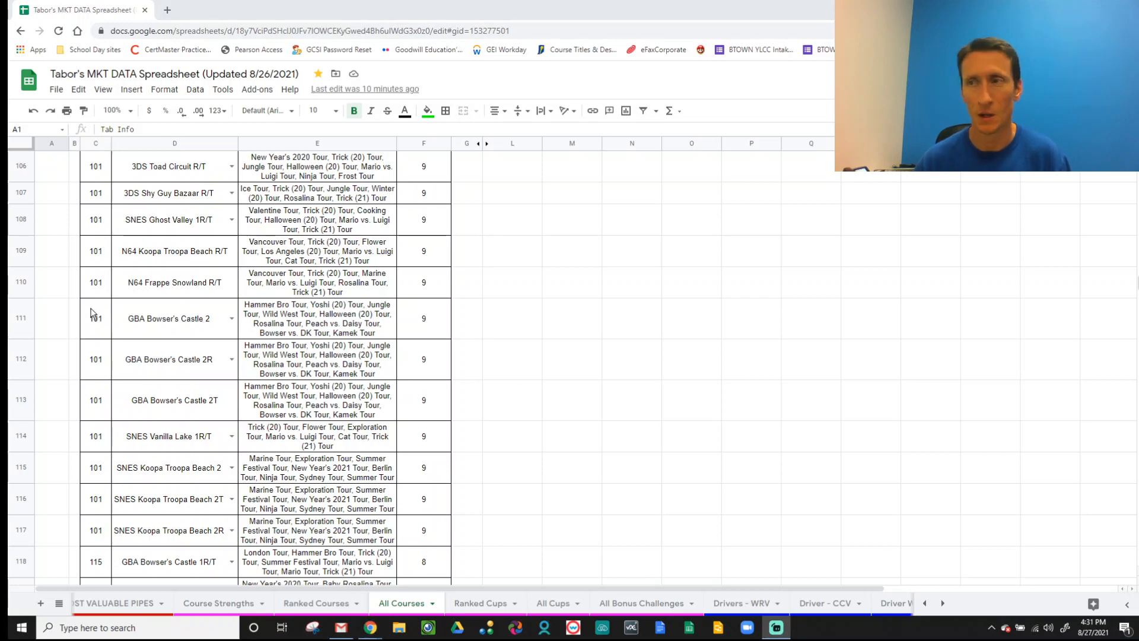
scroll(308, 403, "down", 3)
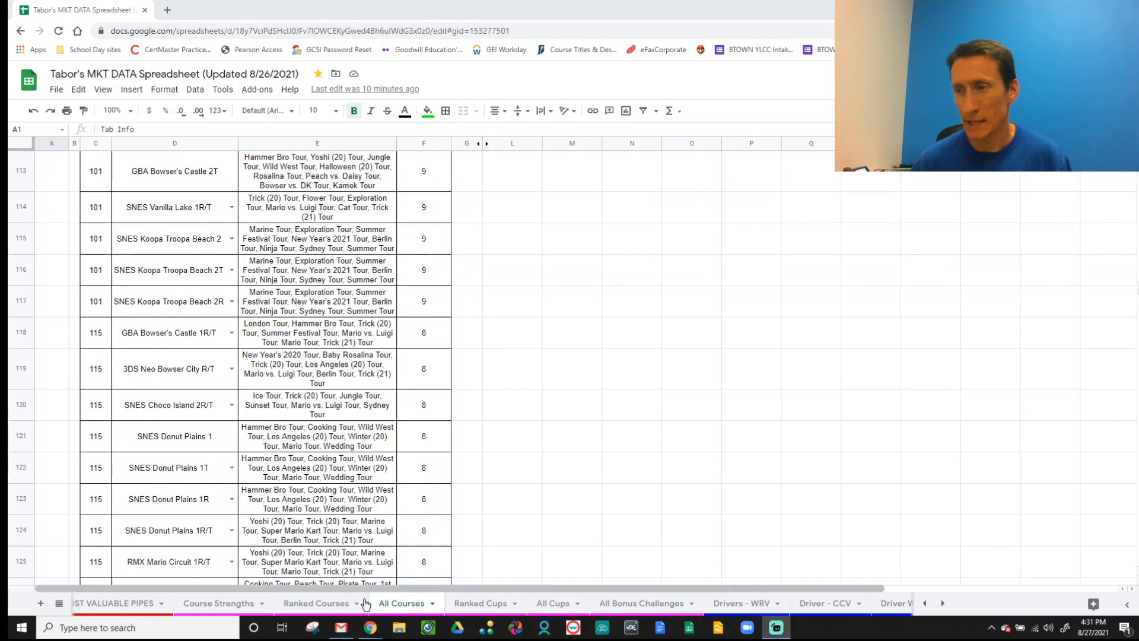
- Open the Ranked Cups sheet, examine the Kamek Cup row across columns C to F, and clear the selection
left_click(480, 604)
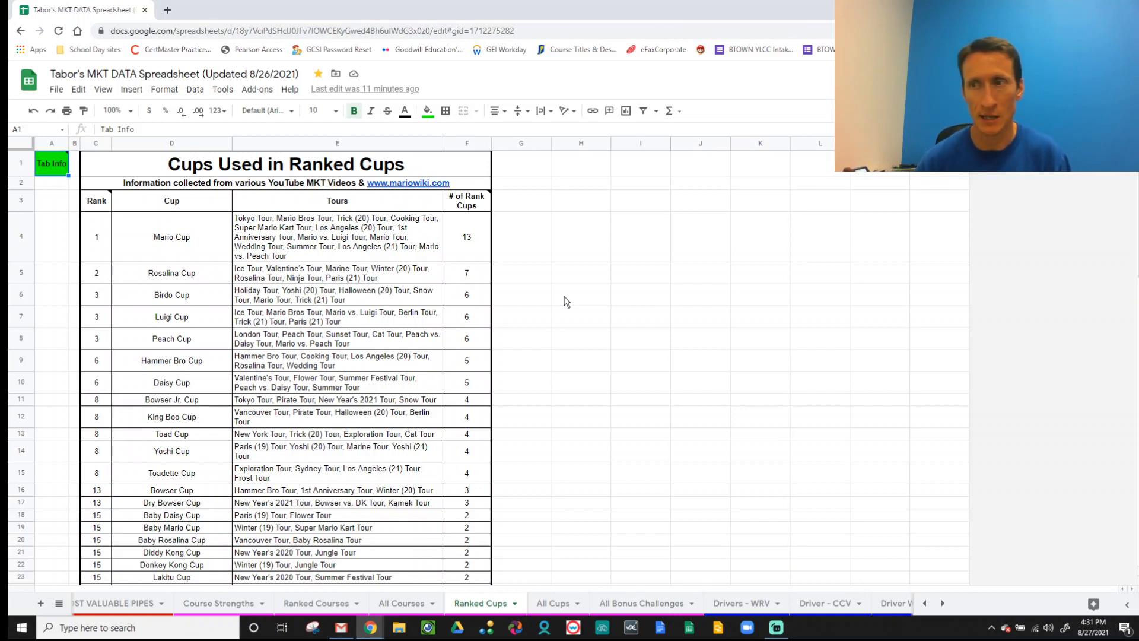
scroll(279, 325, "down", 4)
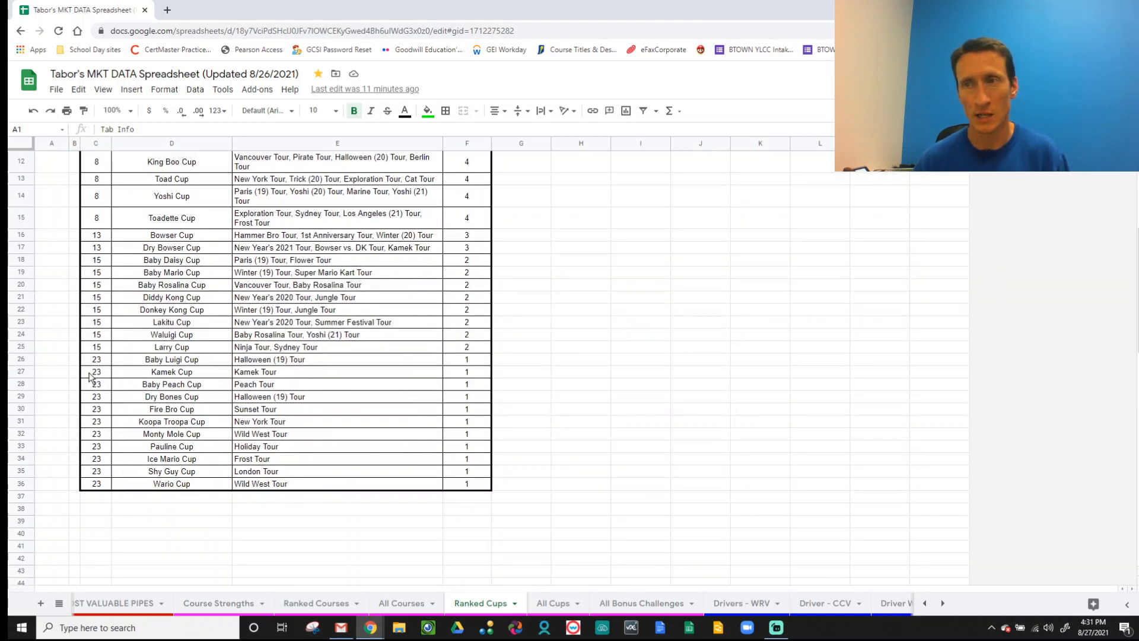
left_click_drag(96, 371, 464, 372)
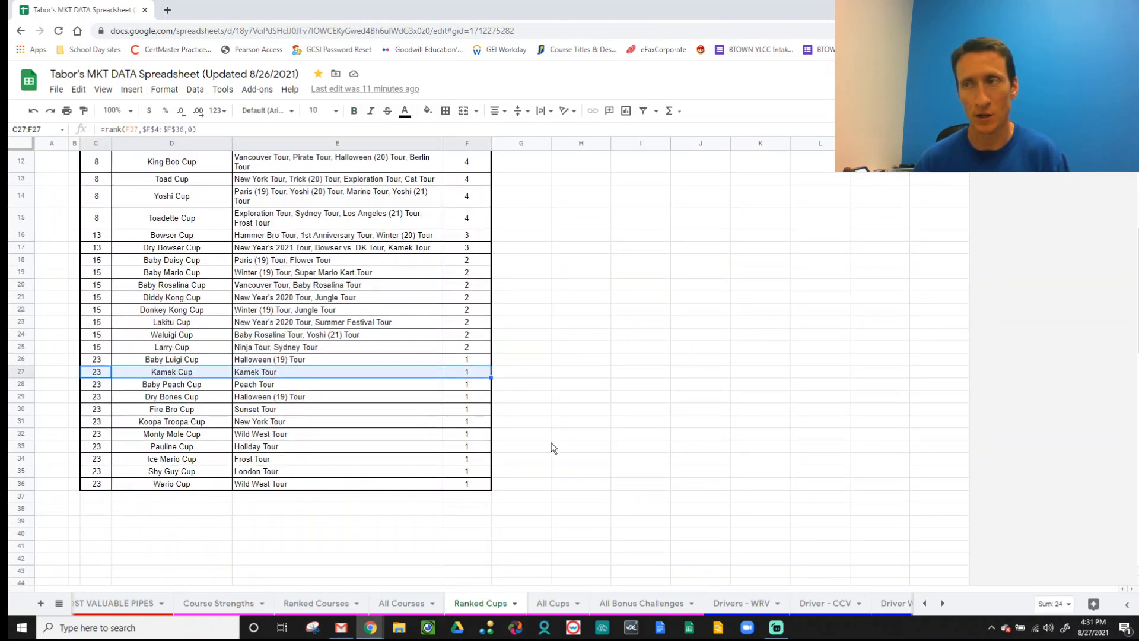
left_click(555, 437)
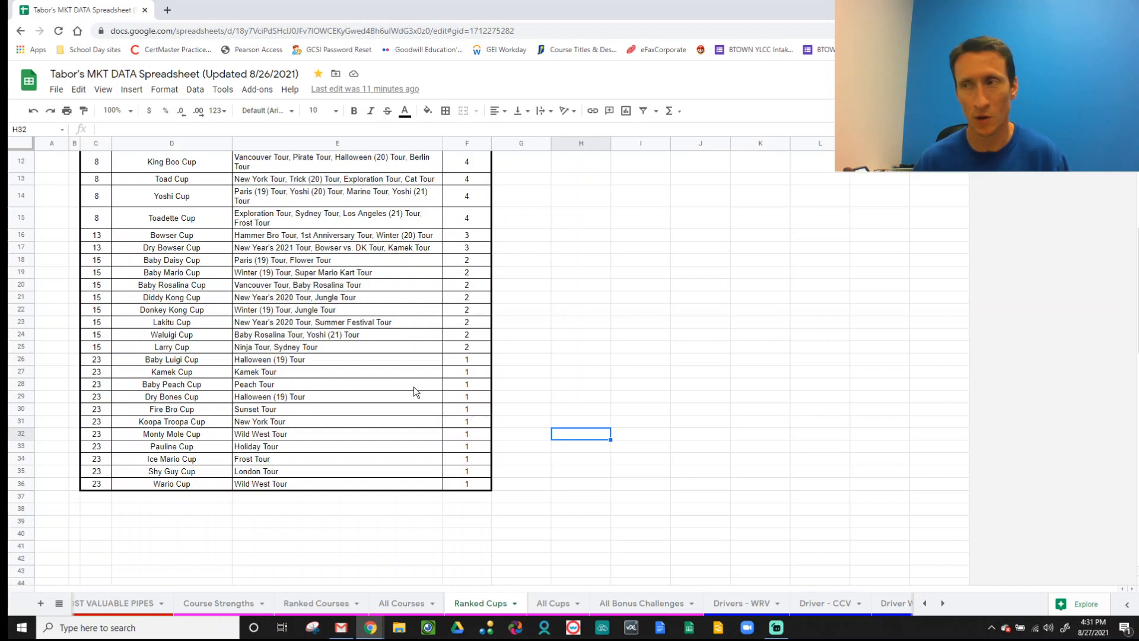
- Open the All Cups sheet, review the cups with their tours down to the lowest-ranked Kamek Cup, and return to its title
scroll(480, 338, "up", 5)
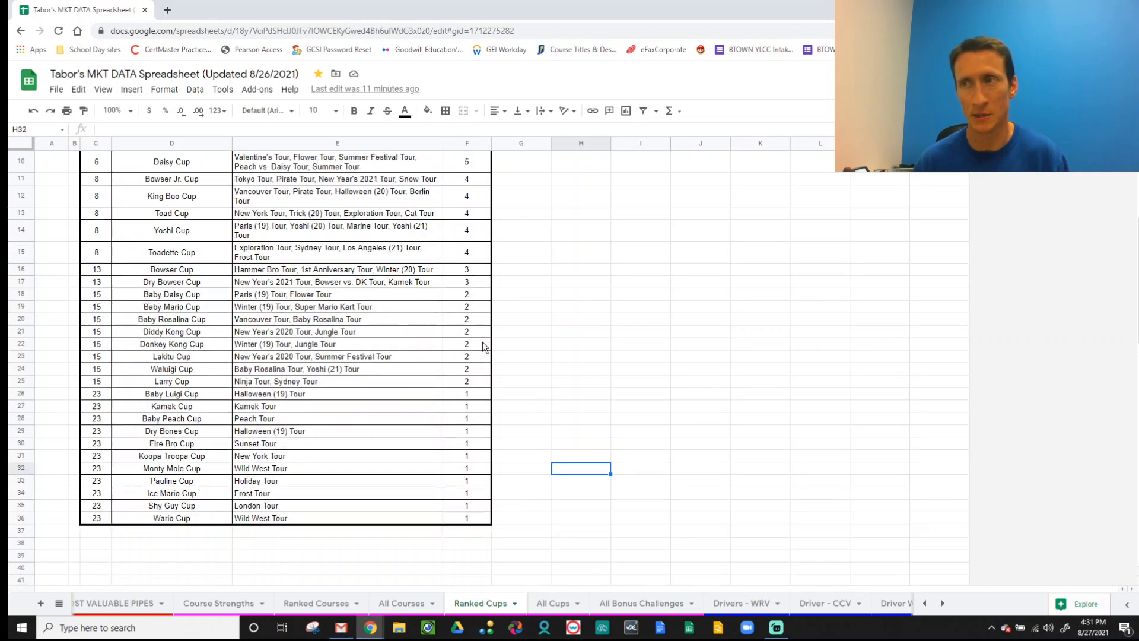
left_click(557, 604)
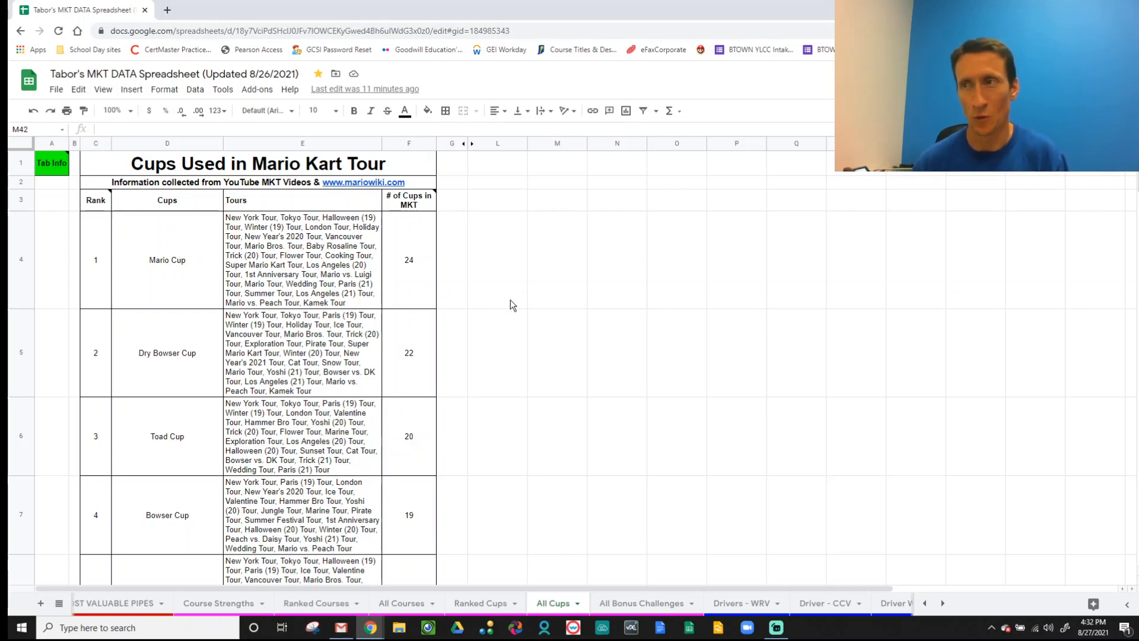
scroll(498, 355, "down", 4)
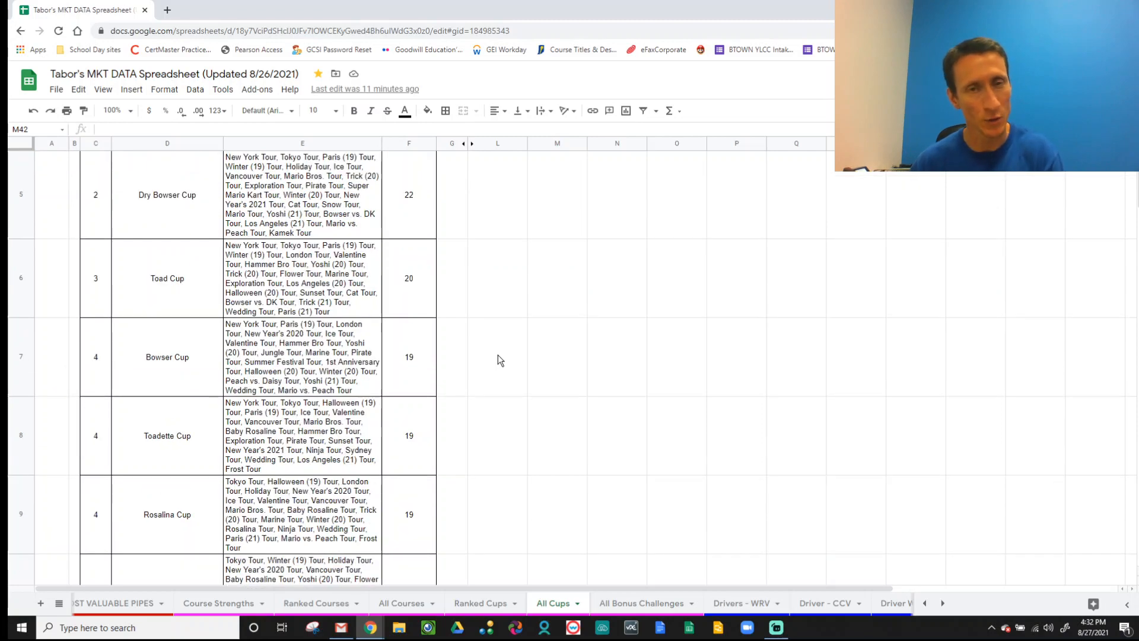
scroll(498, 356, "down", 10)
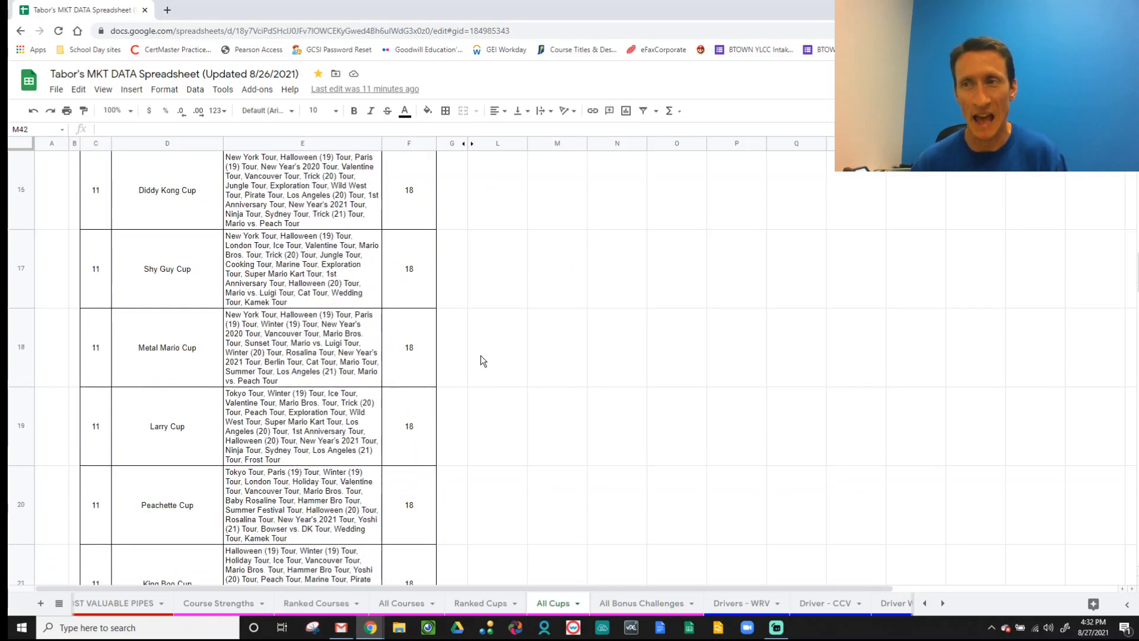
scroll(478, 361, "down", 12)
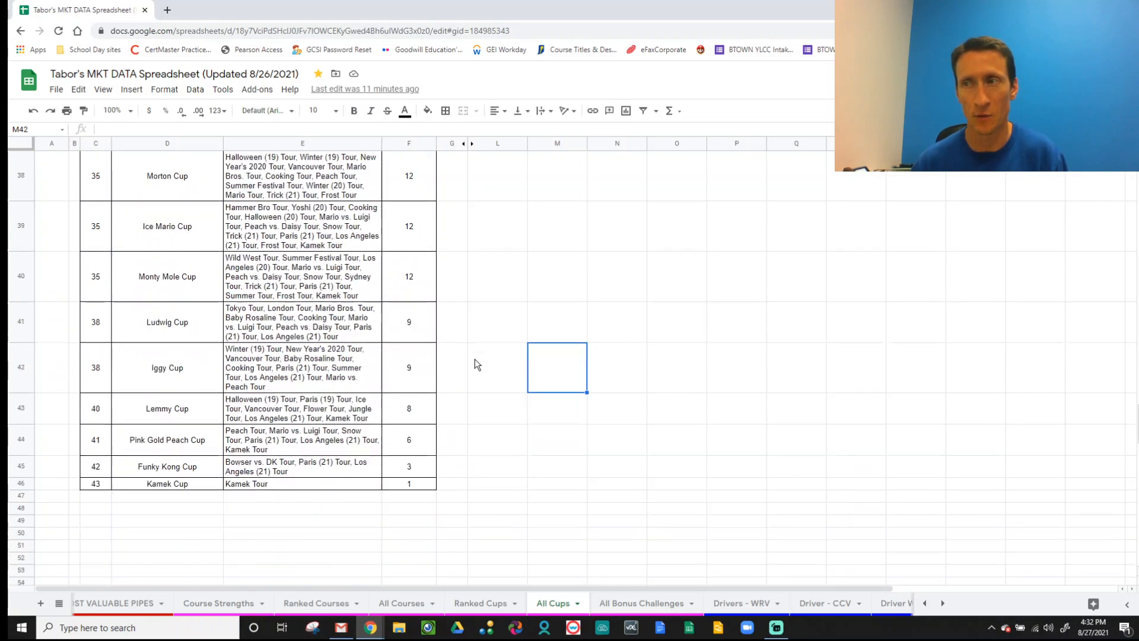
scroll(407, 351, "up", 1)
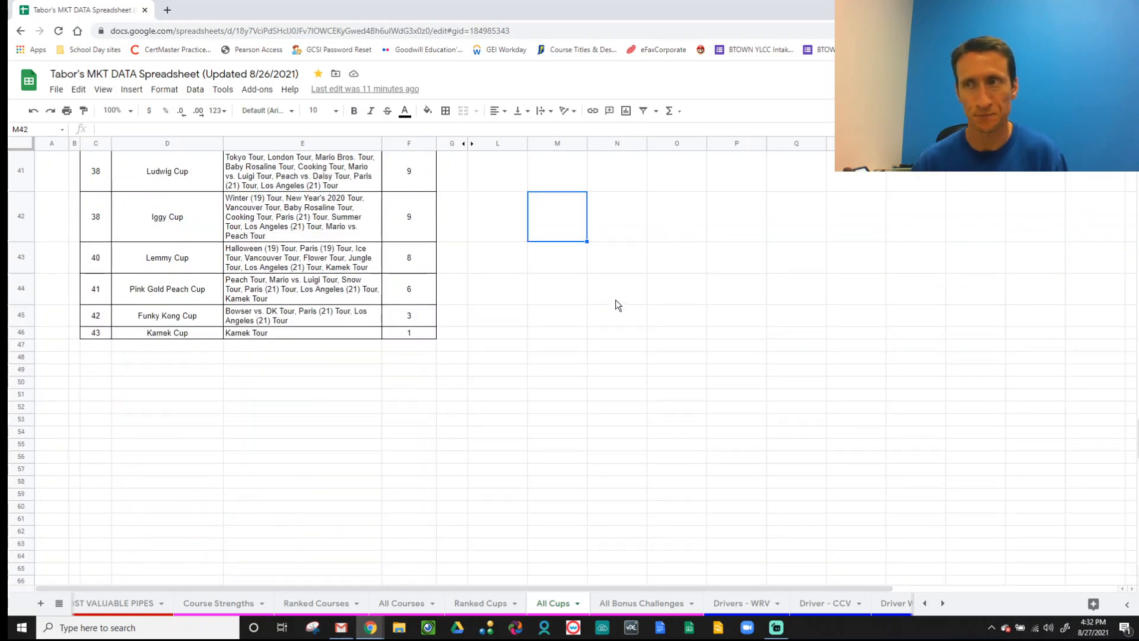
scroll(621, 304, "up", 6)
scroll(627, 306, "up", 12)
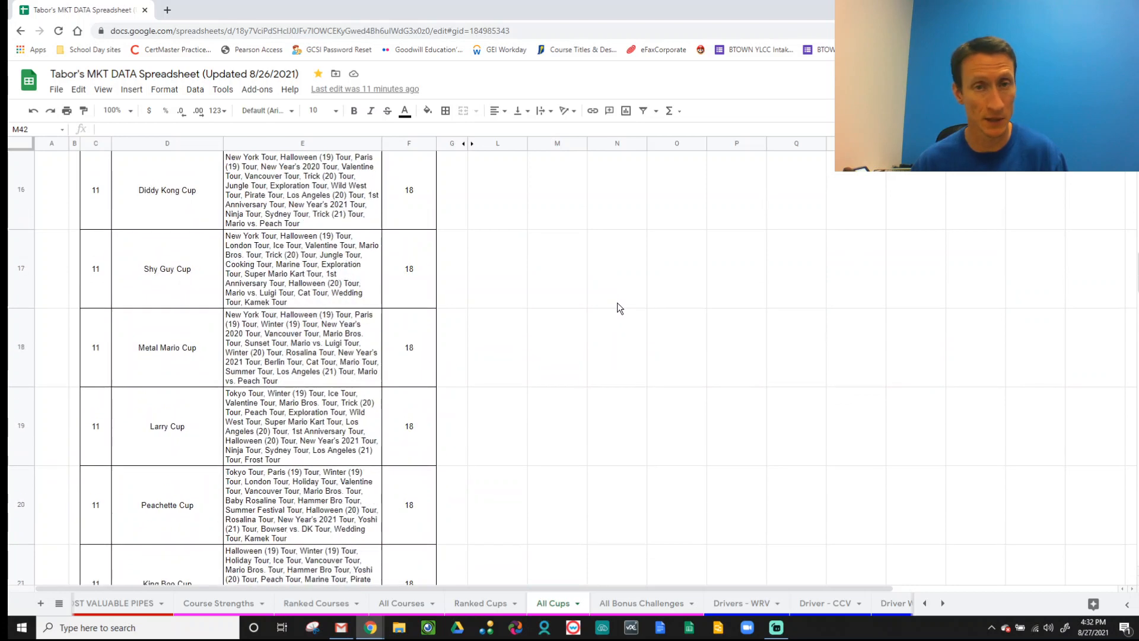
scroll(612, 310, "up", 2)
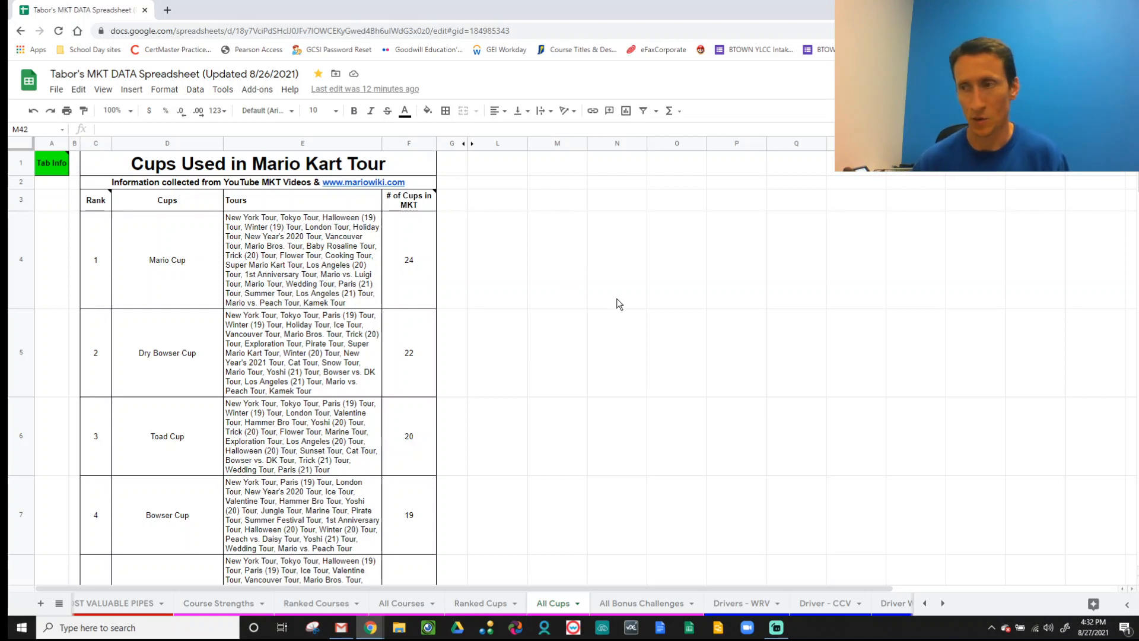
- Open the All Bonus Challenges sheet, review the ranked challenges down to Vs. Mega Ice Bro, and return to its title
left_click(649, 605)
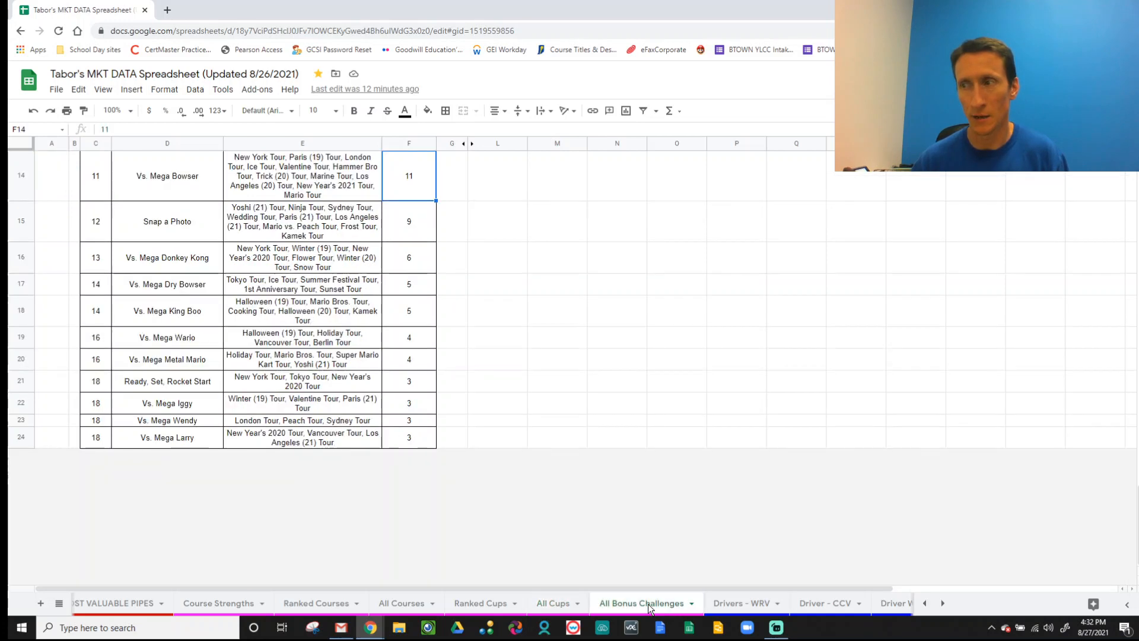
scroll(505, 252, "up", 15)
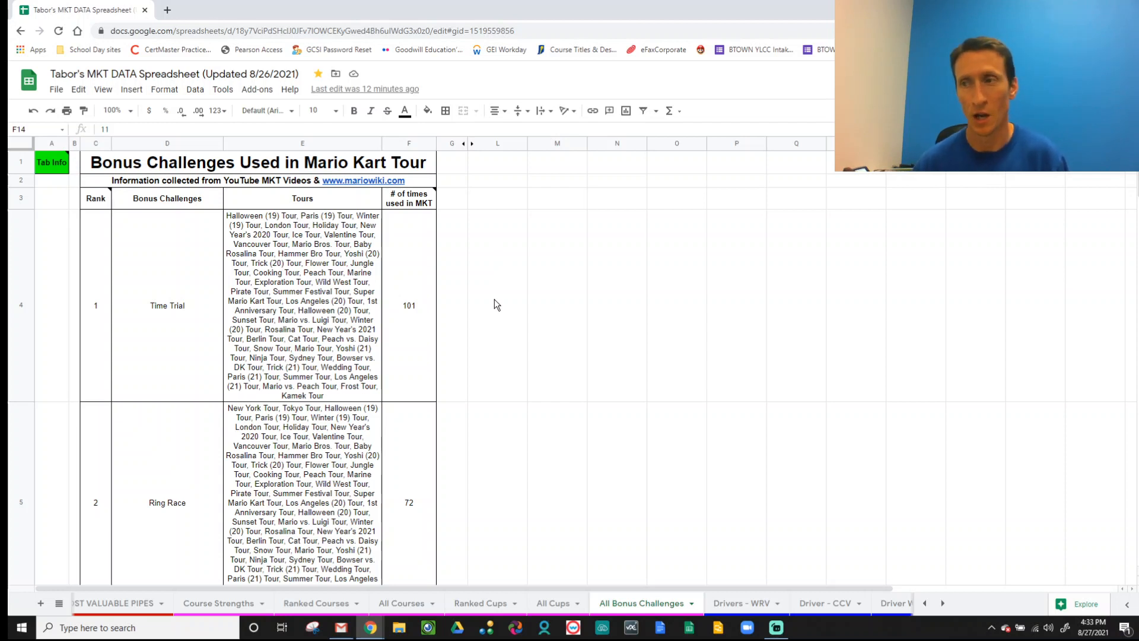
scroll(442, 475, "down", 5)
scroll(454, 436, "down", 2)
scroll(452, 423, "up", 1)
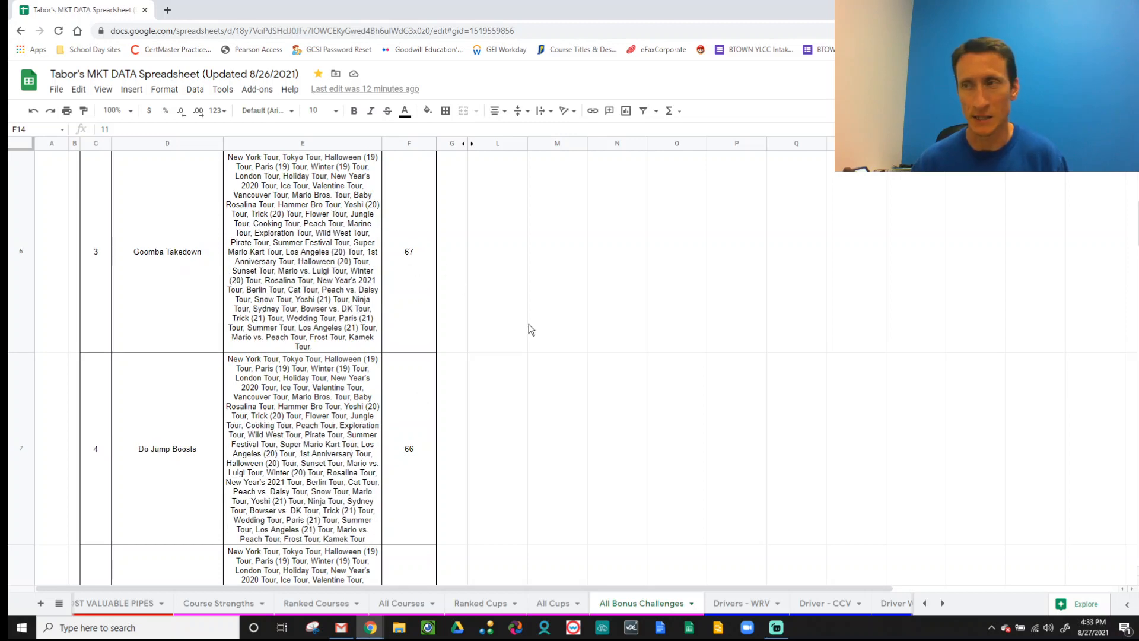
scroll(506, 337, "down", 15)
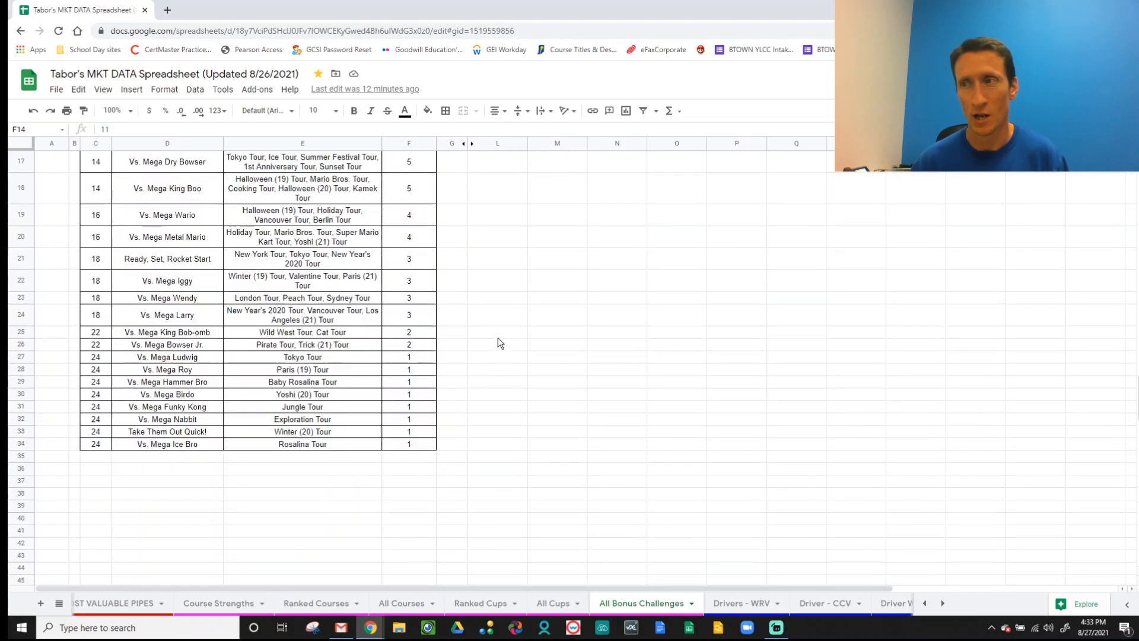
scroll(501, 341, "up", 1)
scroll(525, 334, "up", 1)
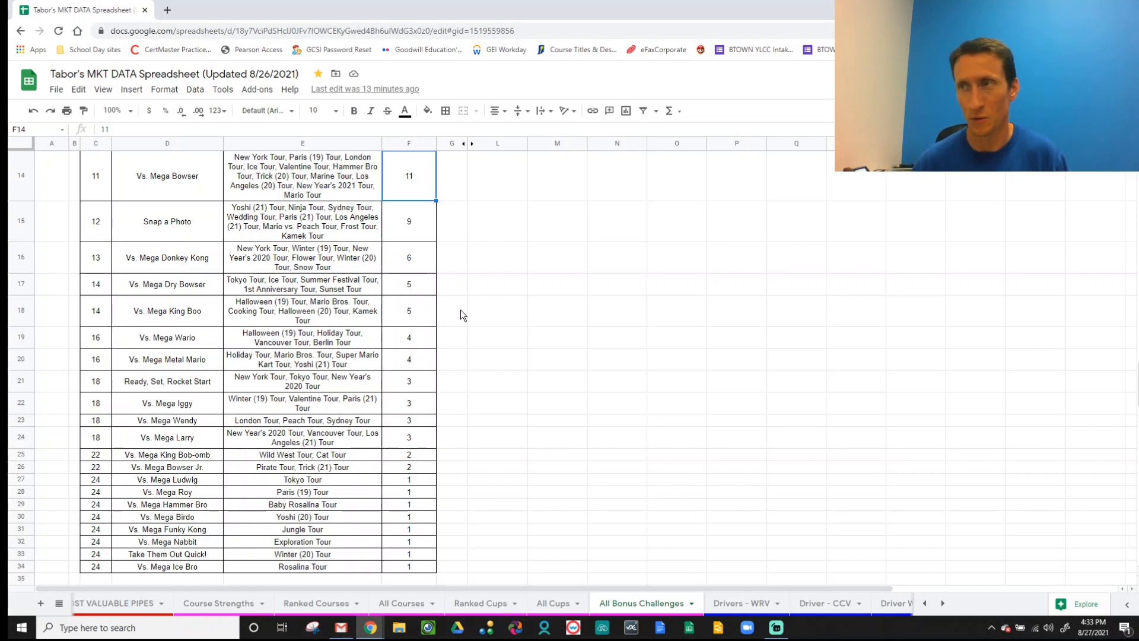
scroll(460, 308, "up", 10)
scroll(426, 374, "up", 10)
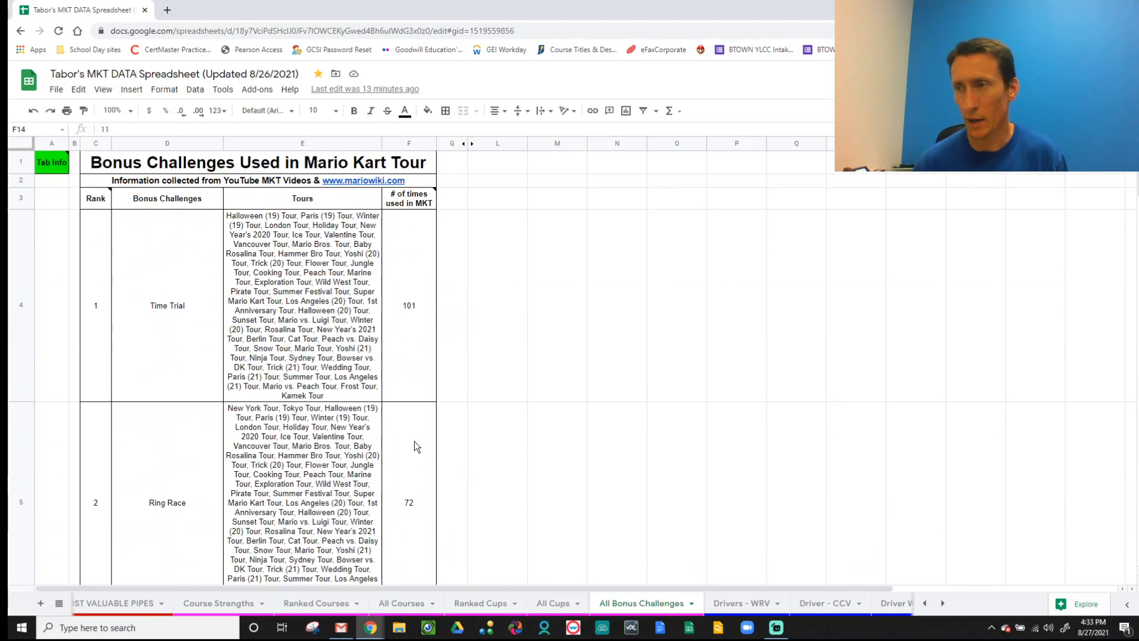
- Open the Drivers - WRV sheet, examine the Penguin Luigi entry, and highlight the total and WRV % block in AO9:AP13
scroll(554, 605, "right", 3)
scroll(560, 608, "right", 3)
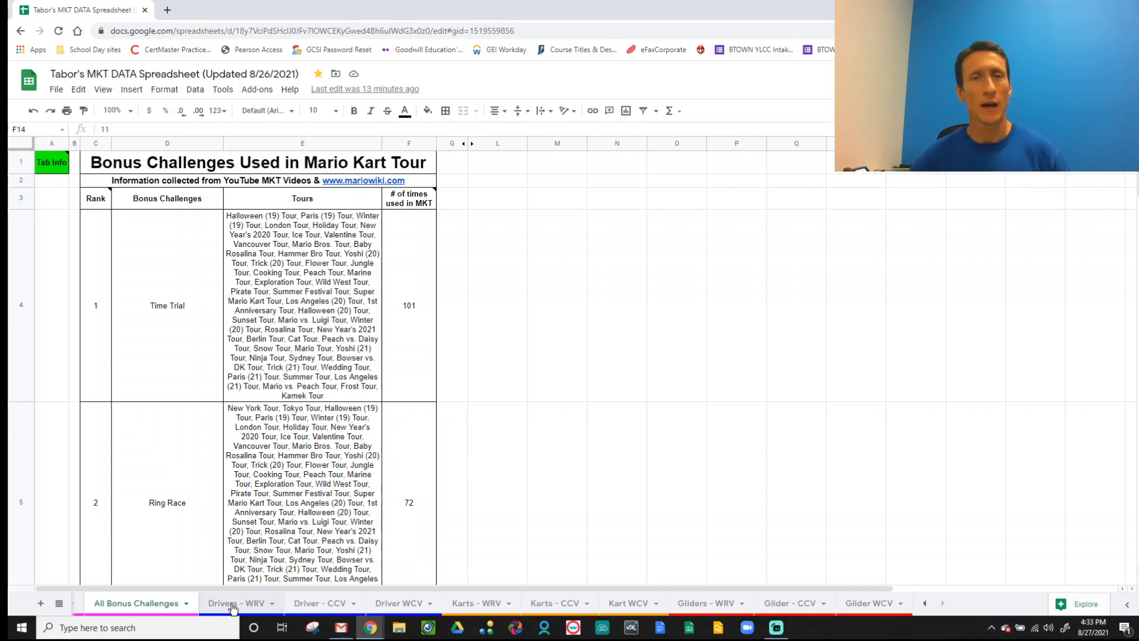
left_click(232, 609)
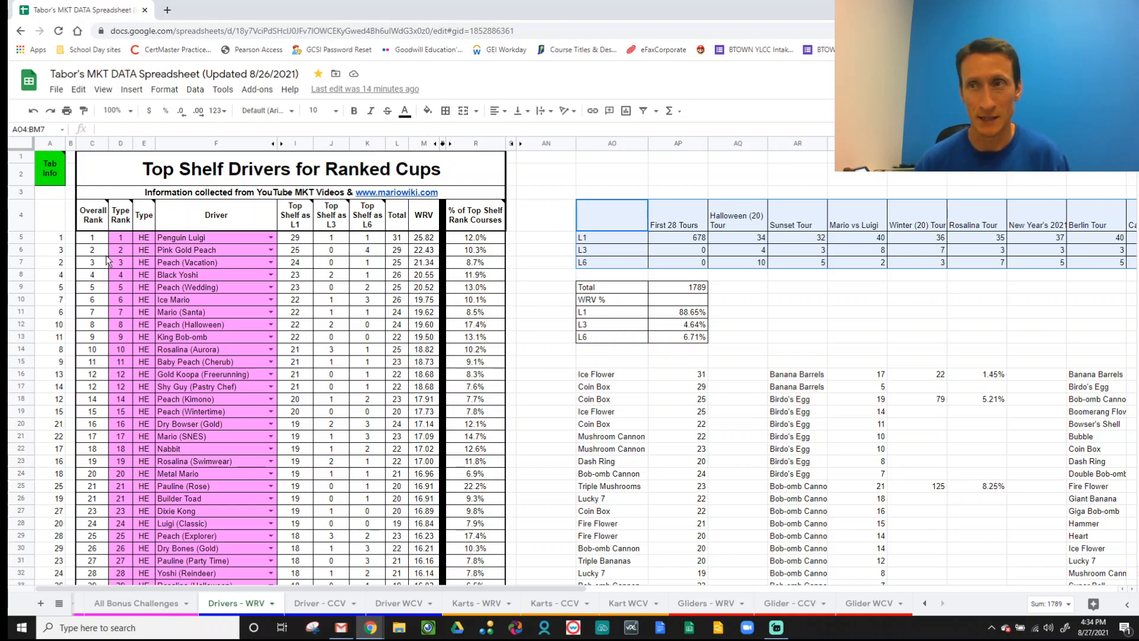
left_click(177, 237)
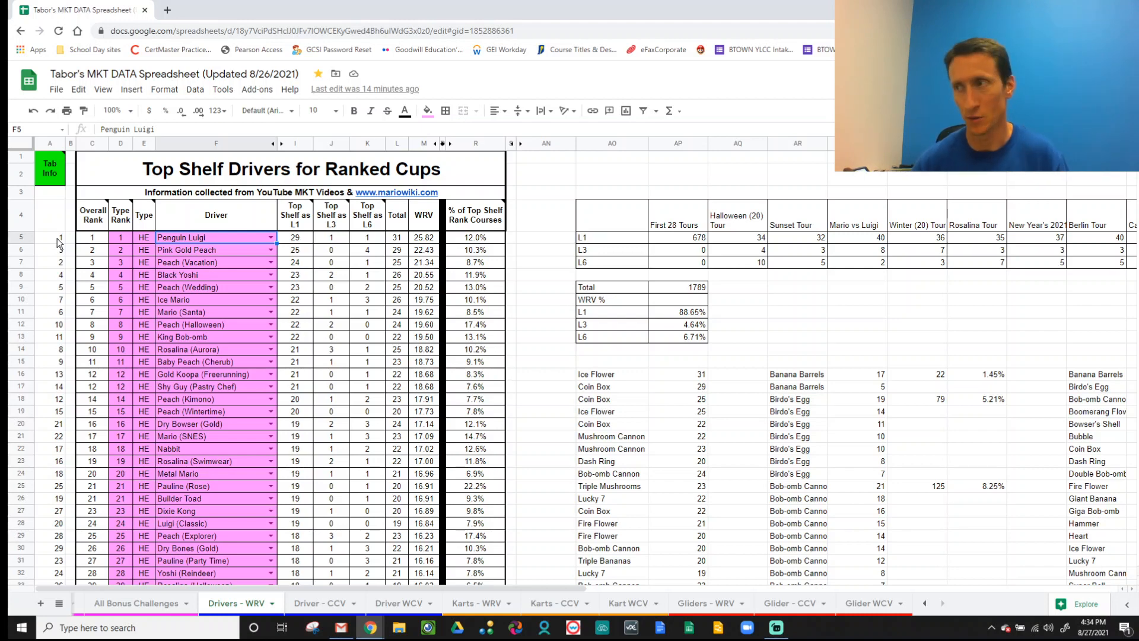
left_click_drag(602, 287, 677, 337)
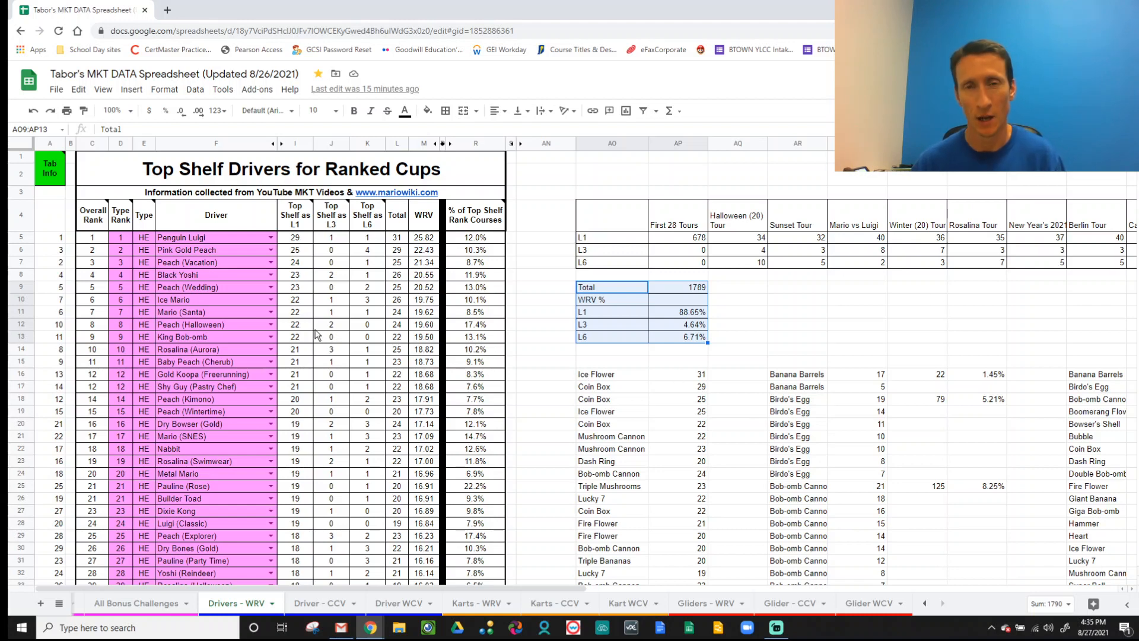
- Review the top-shelf rankings in the Karts - WRV sheet, including the Badwagon entry, and in the Gliders - WRV sheet
left_click(484, 612)
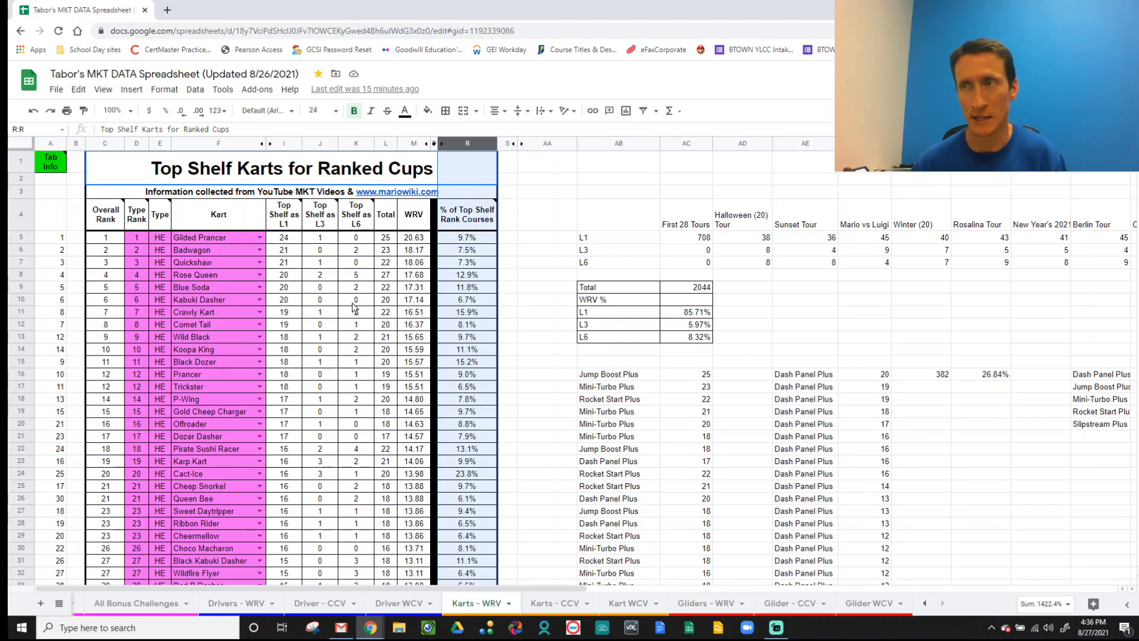
left_click(230, 251)
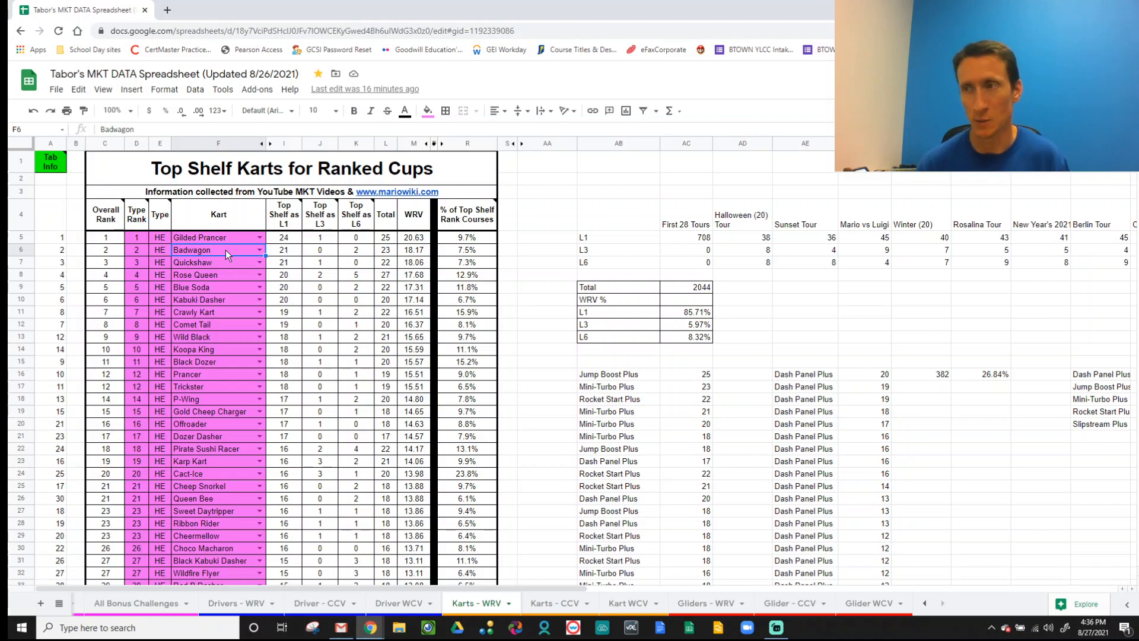
left_click(712, 603)
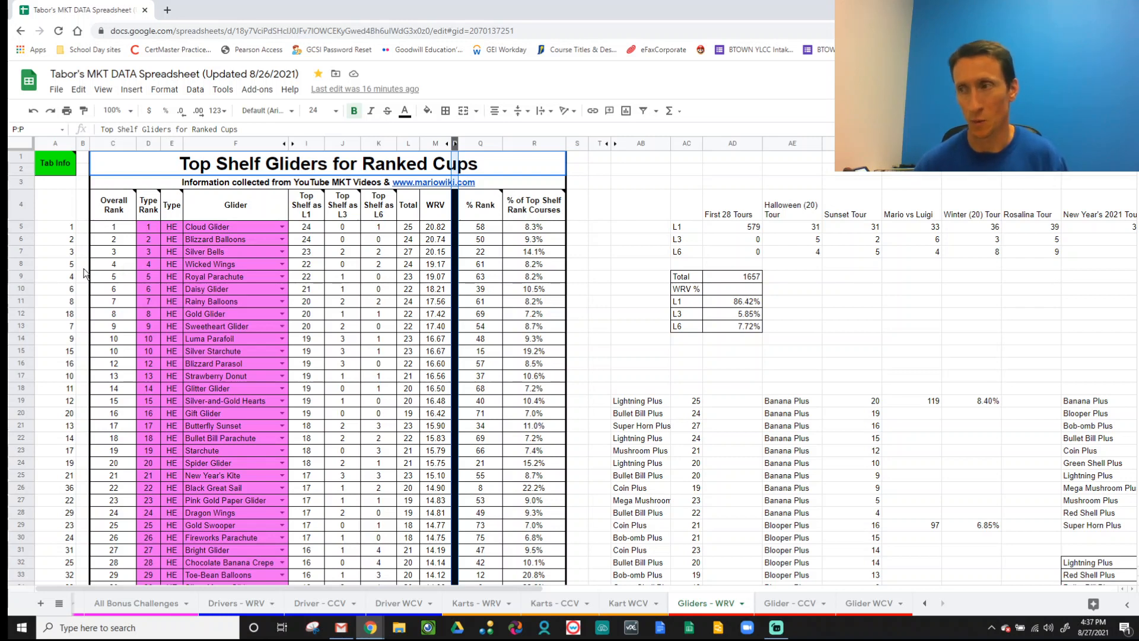
- Open the Driver - CCV sheet and read its Tab Info note
left_click(325, 603)
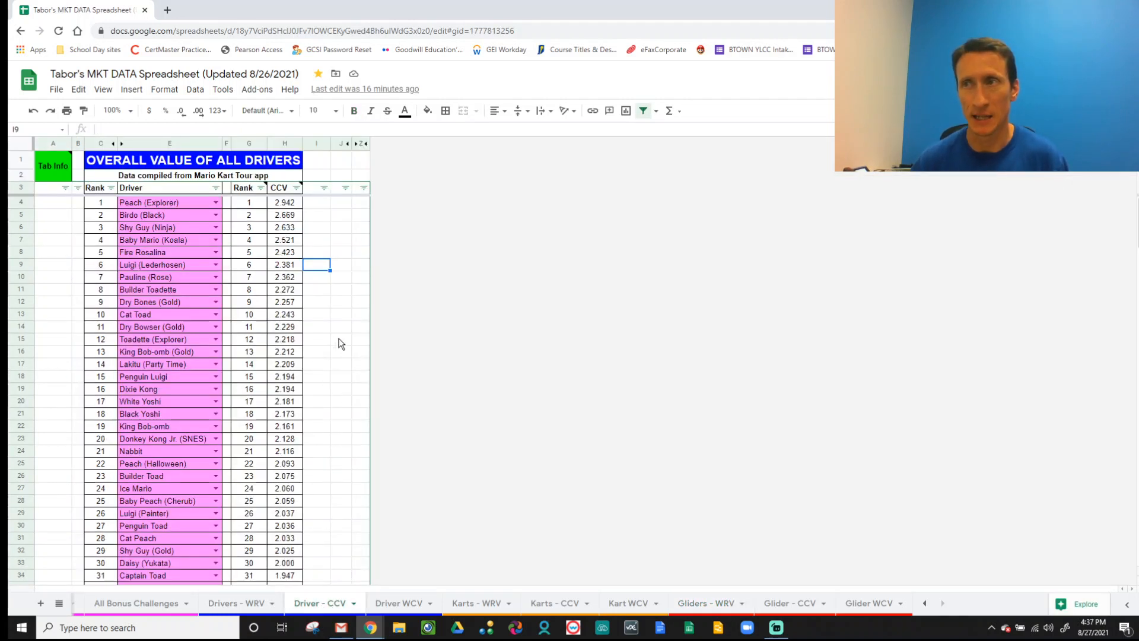
left_click(339, 342)
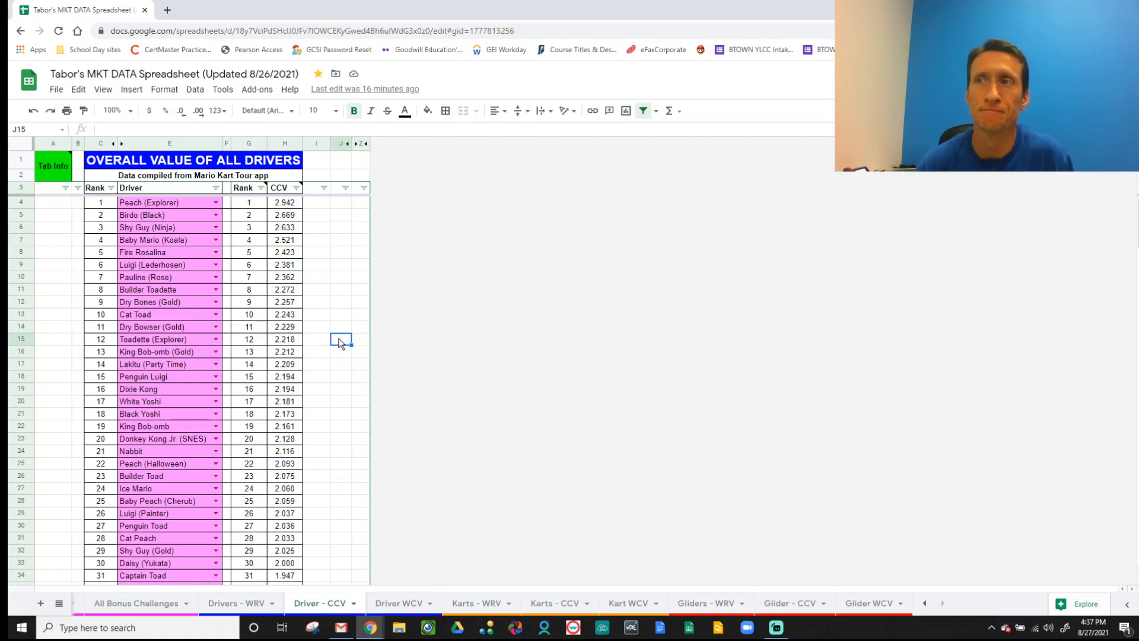
mouse_move(66, 166)
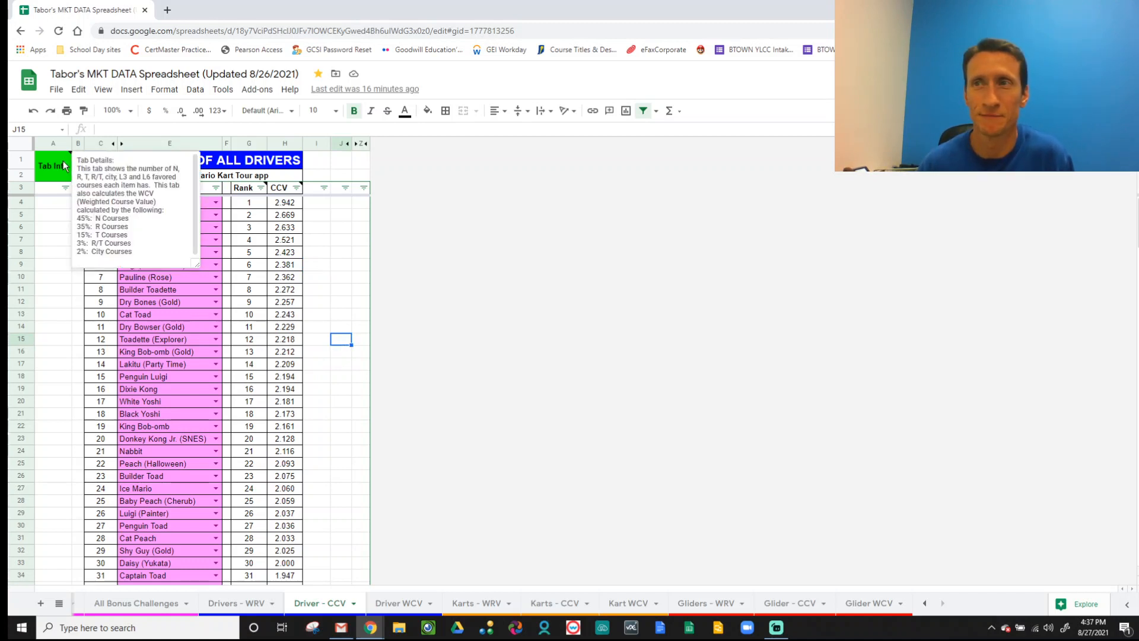
left_click(52, 203)
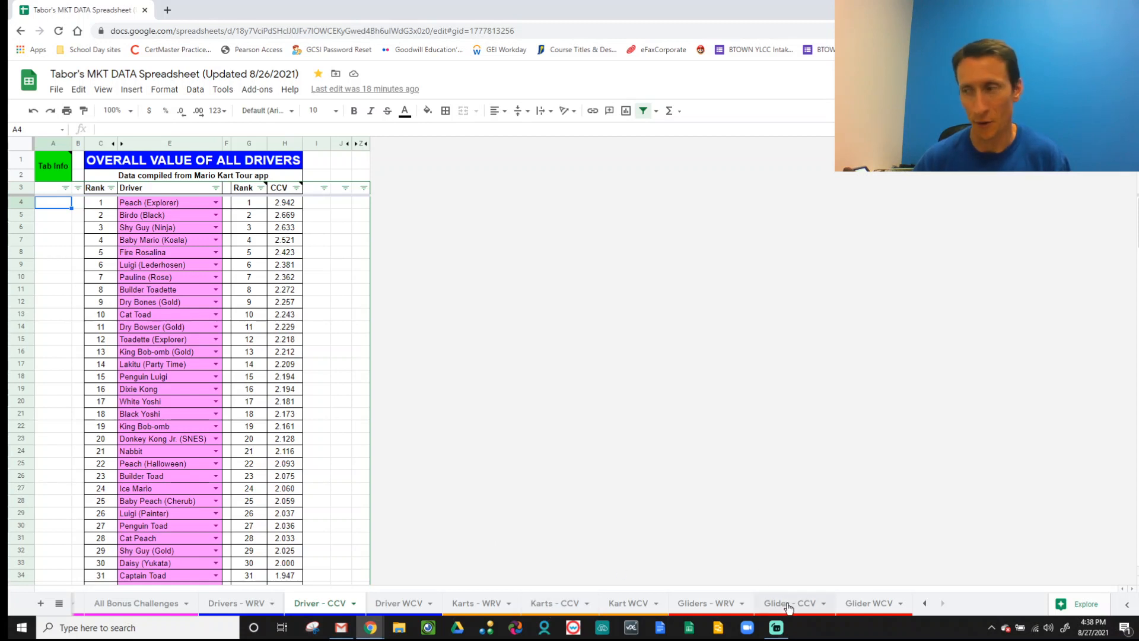
- Open the Driver WCV sheet, review the overall driver values down to the lowest-ranked driver, and return to the first row
left_click(401, 604)
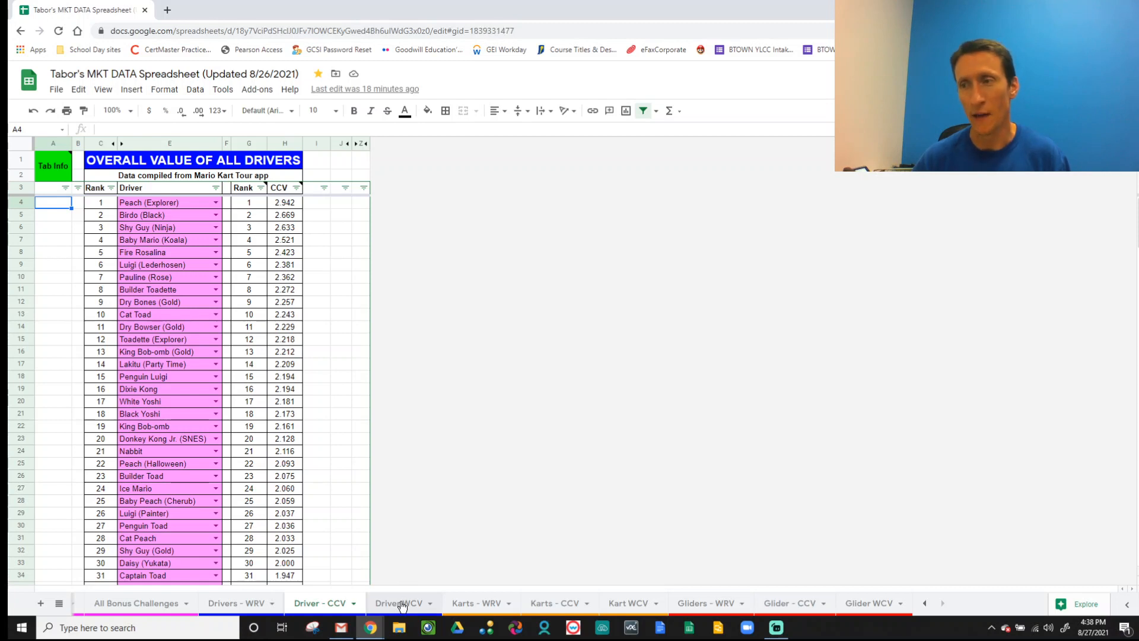
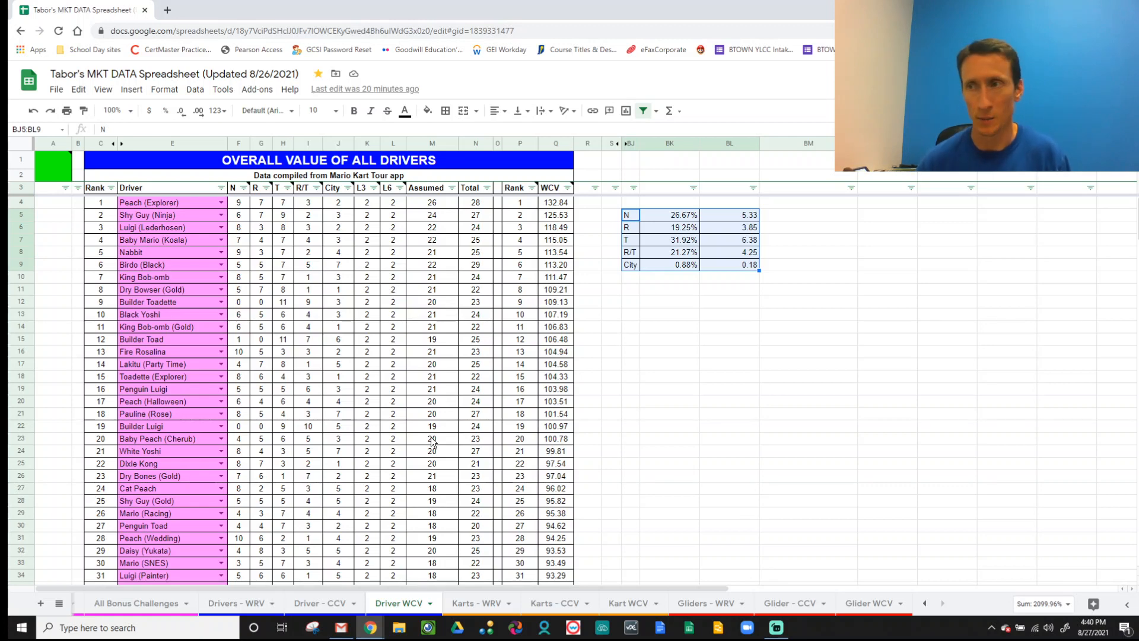
scroll(166, 386, "down", 5)
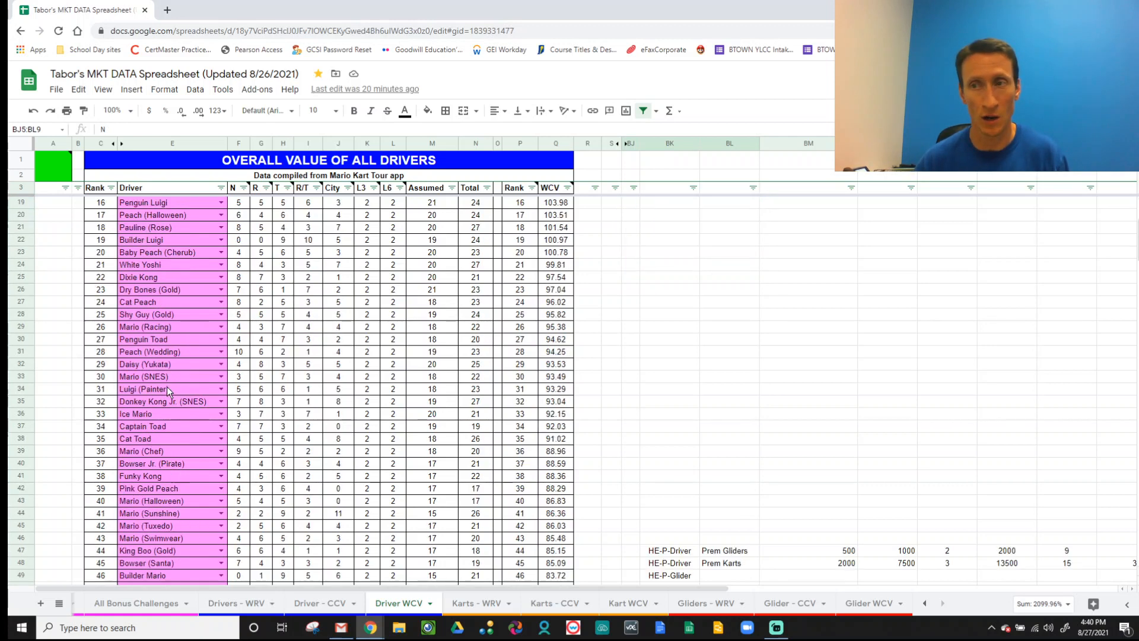
scroll(166, 386, "down", 15)
scroll(167, 386, "down", 13)
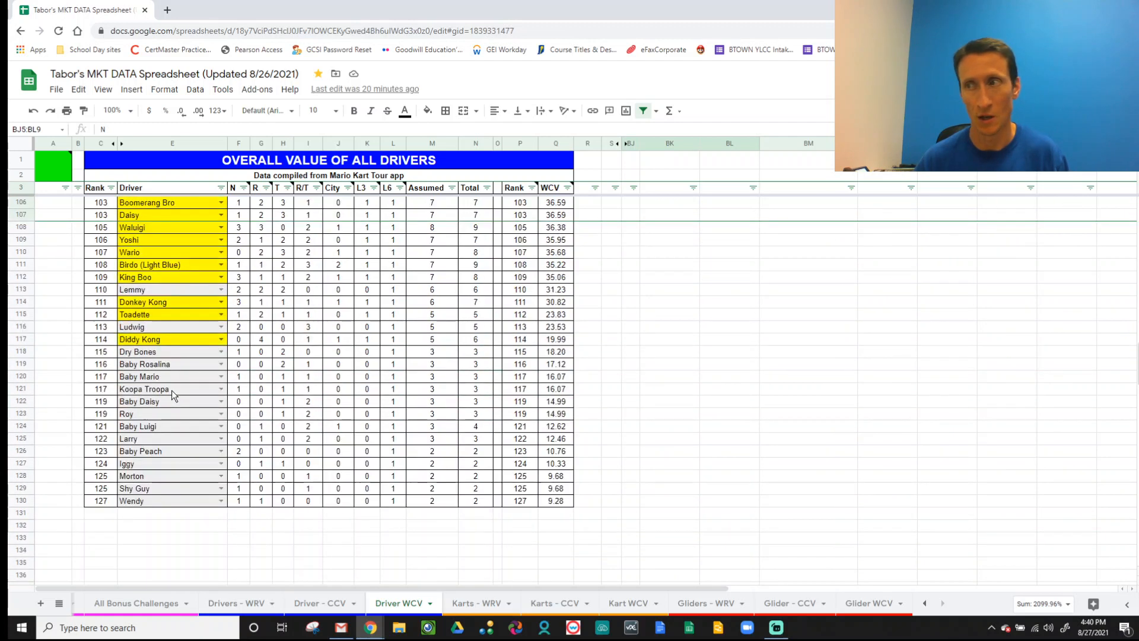
scroll(169, 390, "up", 20)
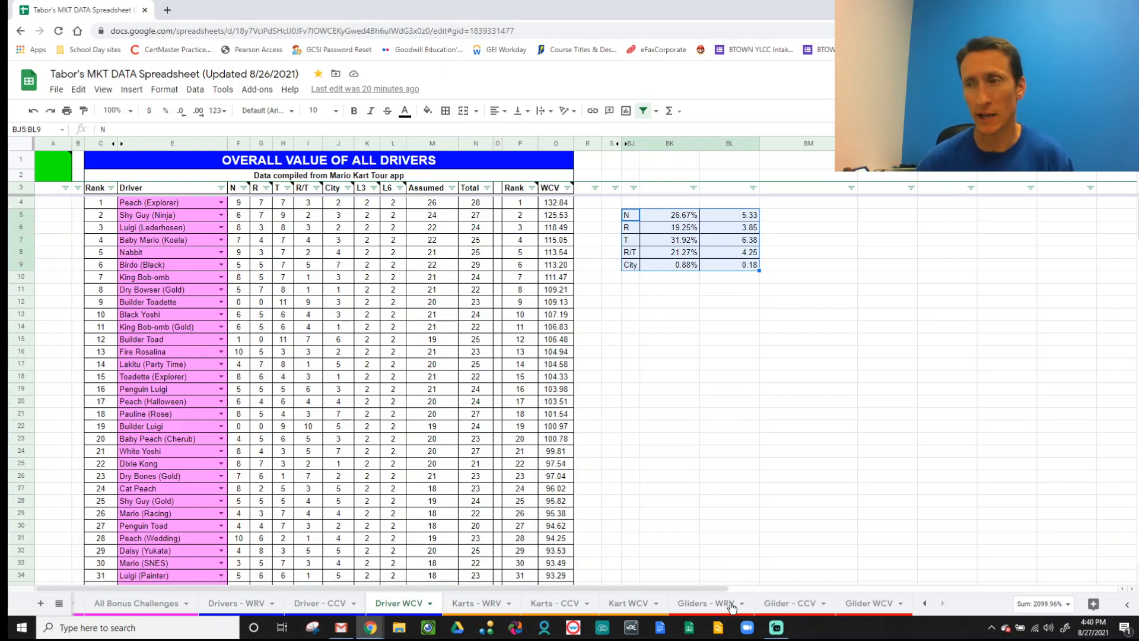
- Open the MOST VALUABLE ITEMS sheet and show its Overall Driver Rank table
scroll(326, 608, "left", 10)
scroll(326, 608, "left", 5)
left_click(284, 605)
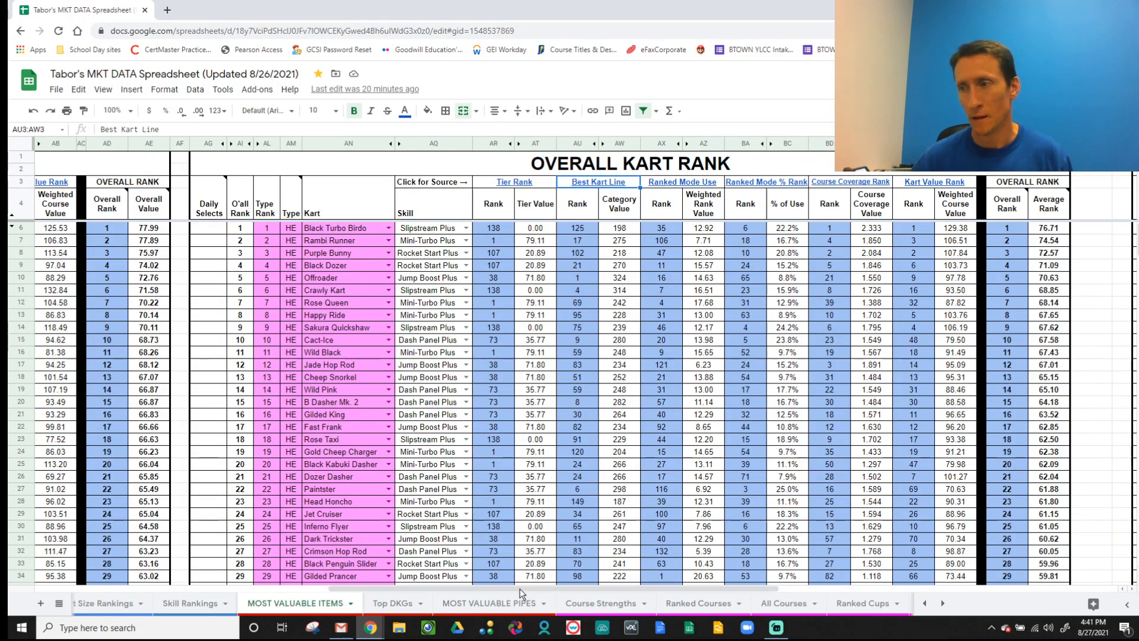
left_click_drag(519, 589, 228, 589)
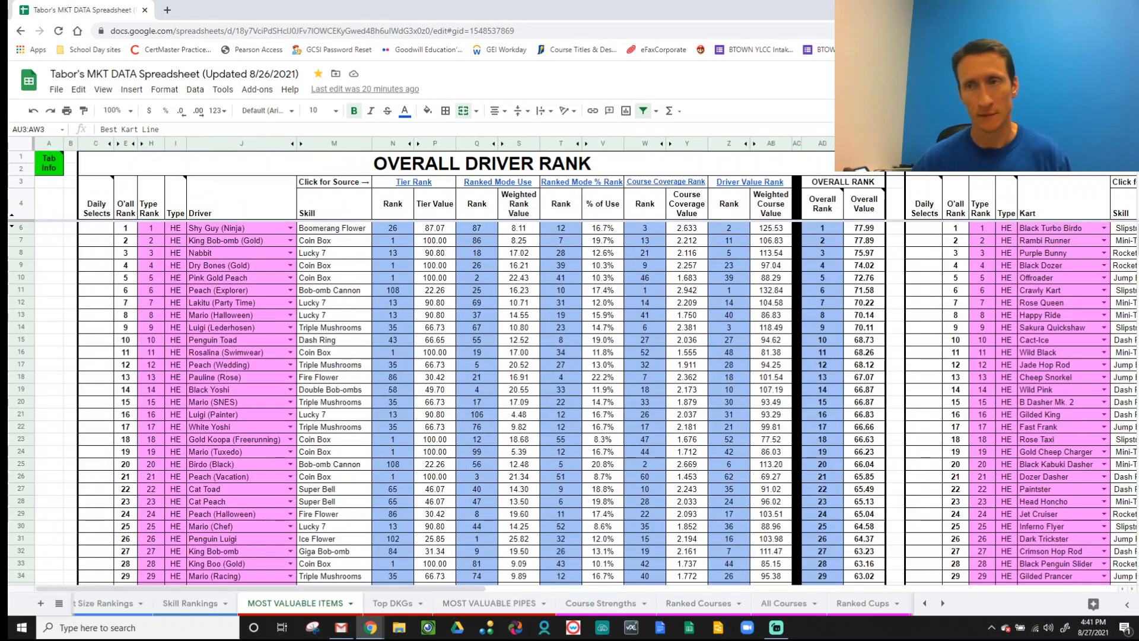
- Go through the top-ranked driver's row in the Overall Driver Rank table, from Tier Rank across to Weighted Course Value
left_click(48, 286)
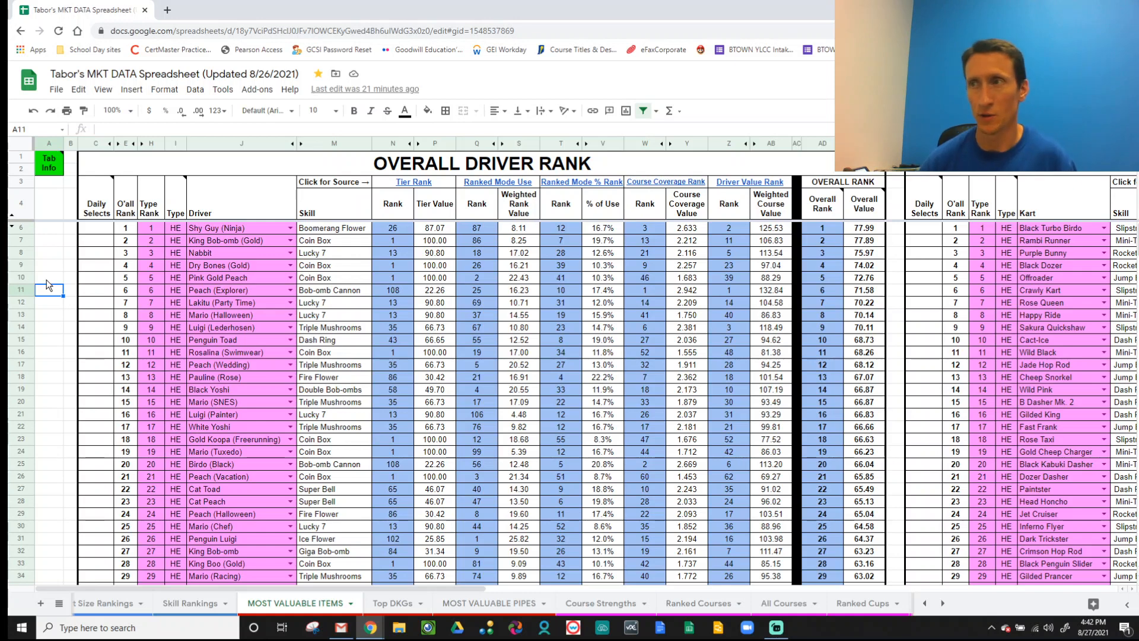
left_click(394, 230)
left_click(481, 230)
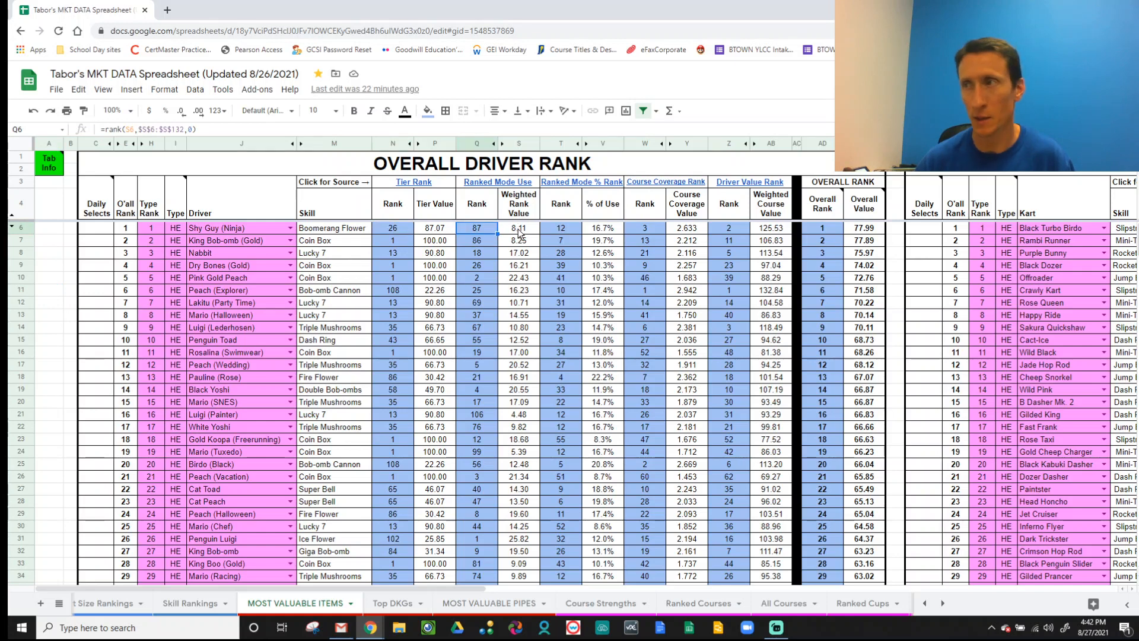
left_click(603, 231)
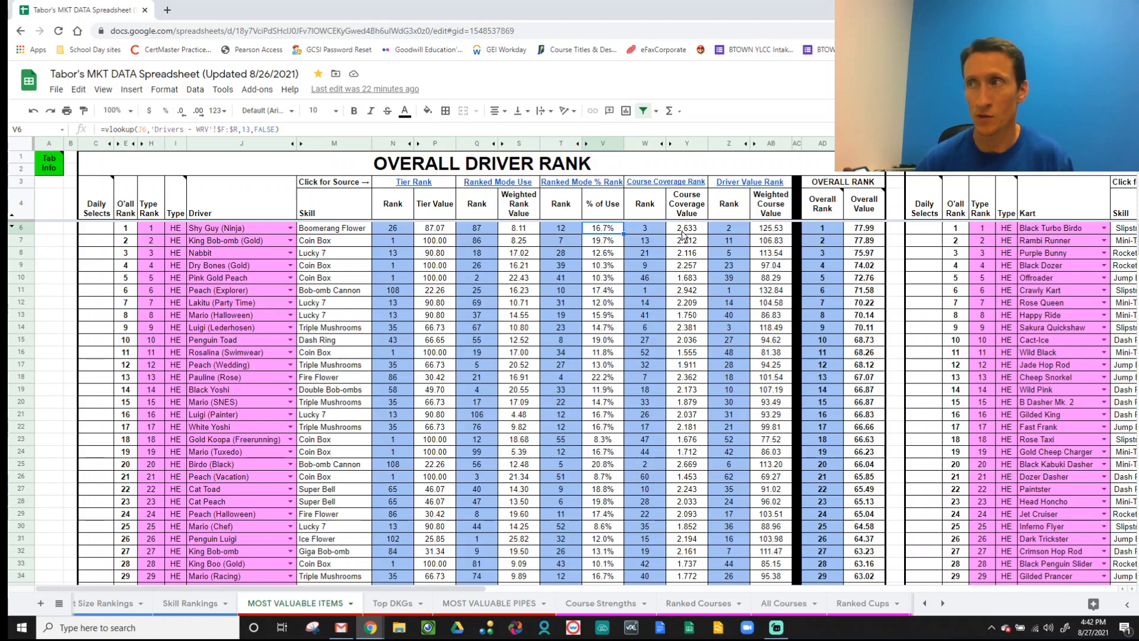
key("Right")
key("Right")
key("Right")
key("Right")
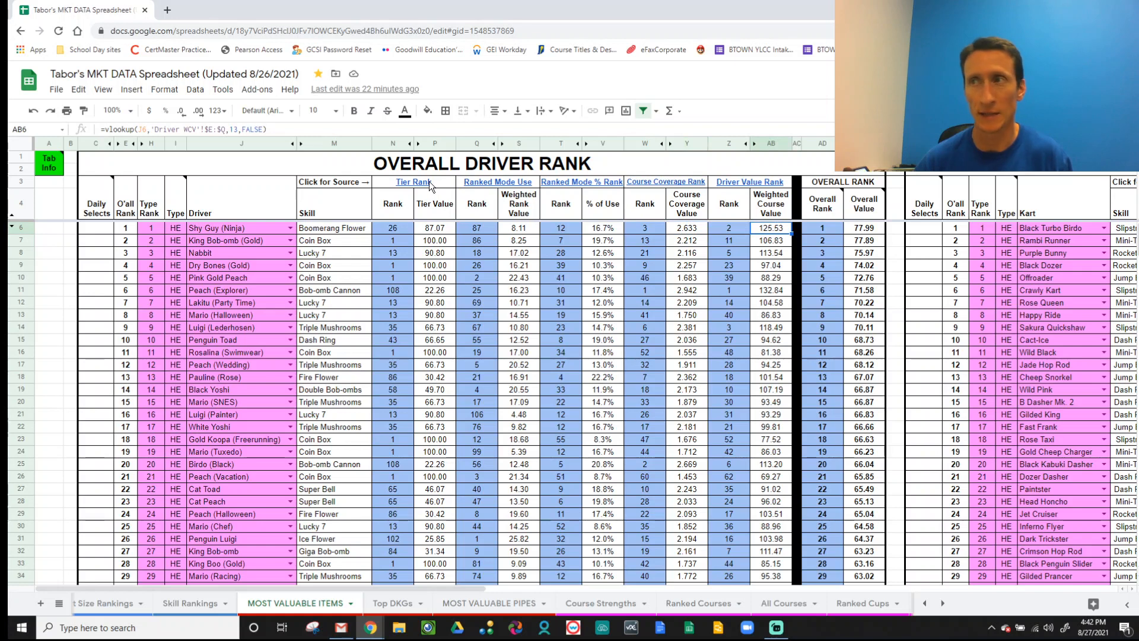
- Inspect the source links heading the rank columns, including Ranked Mode Use, Ranked Mode % Rank and Driver Value Rank
mouse_move(431, 185)
left_click(504, 180)
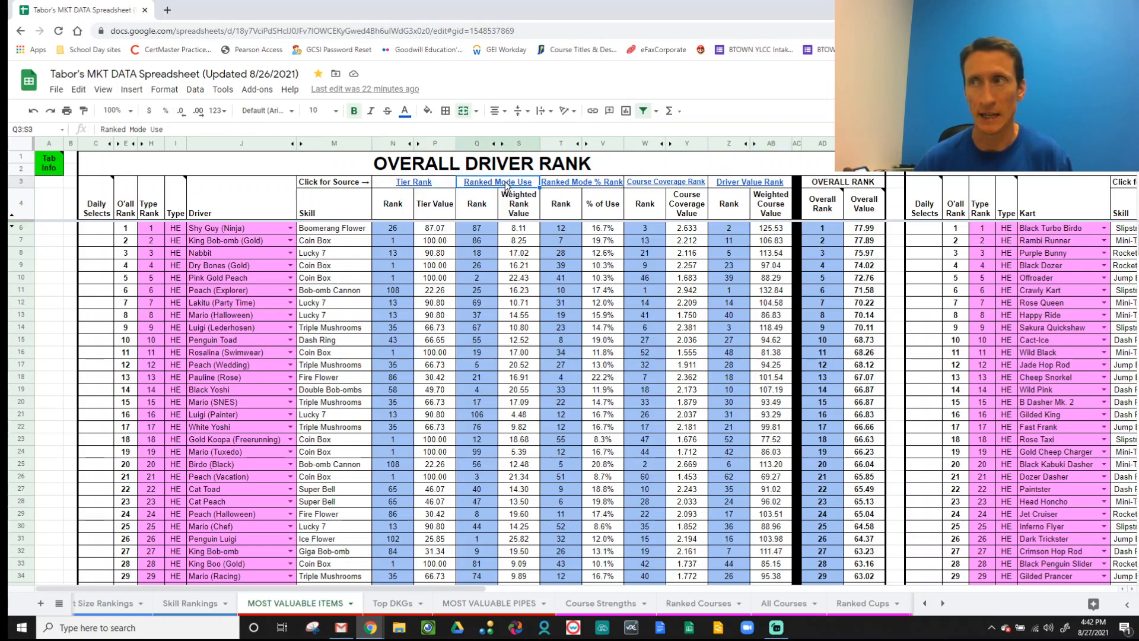
left_click(574, 183)
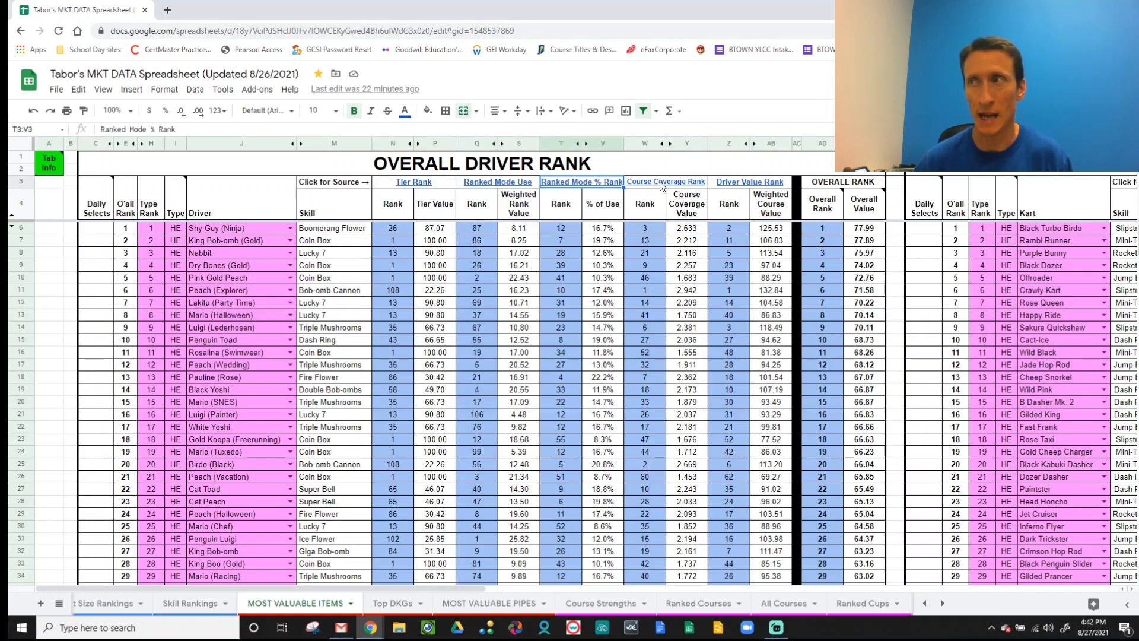
left_click(729, 184)
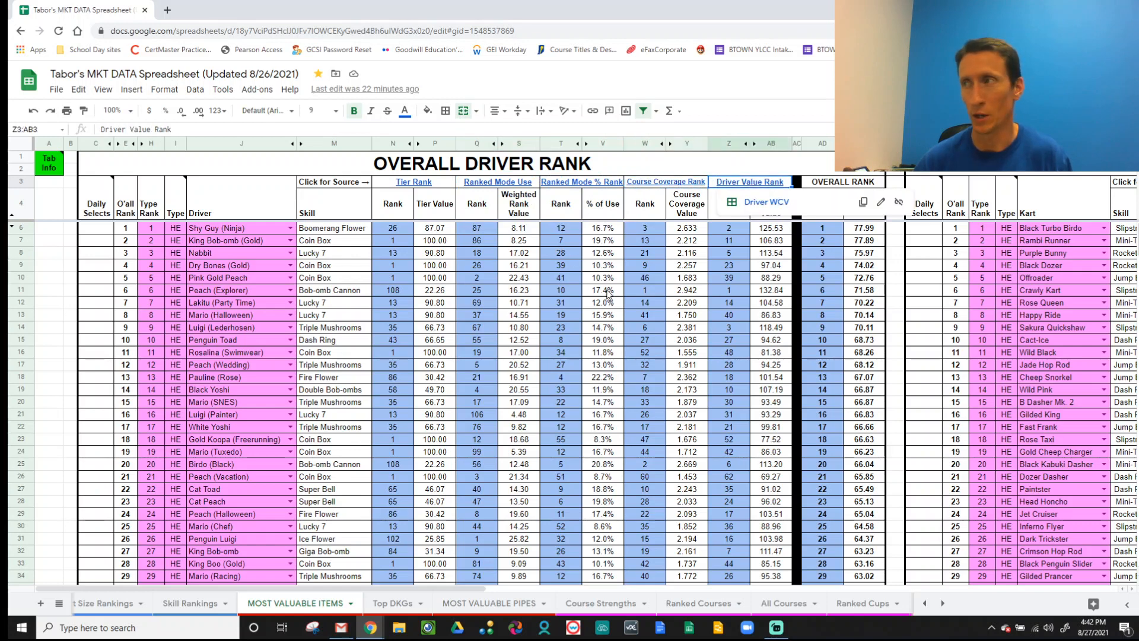
left_click(687, 242)
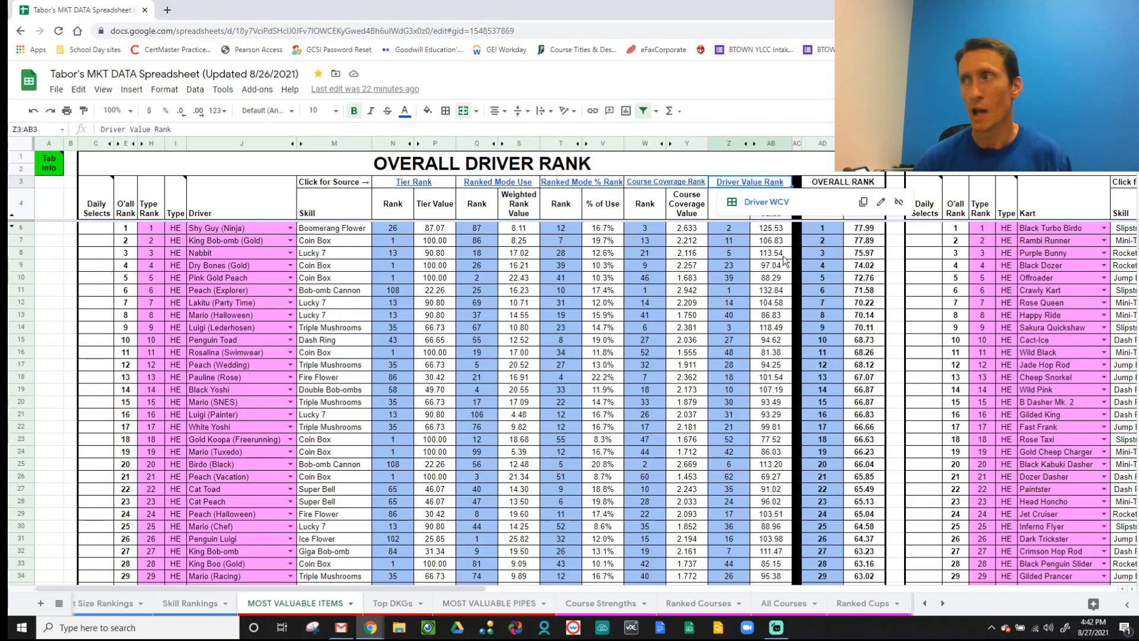
- Inspect the top driver's Overall Value formula, and view the Overall Kart Rank table before returning to the driver table
left_click(864, 227)
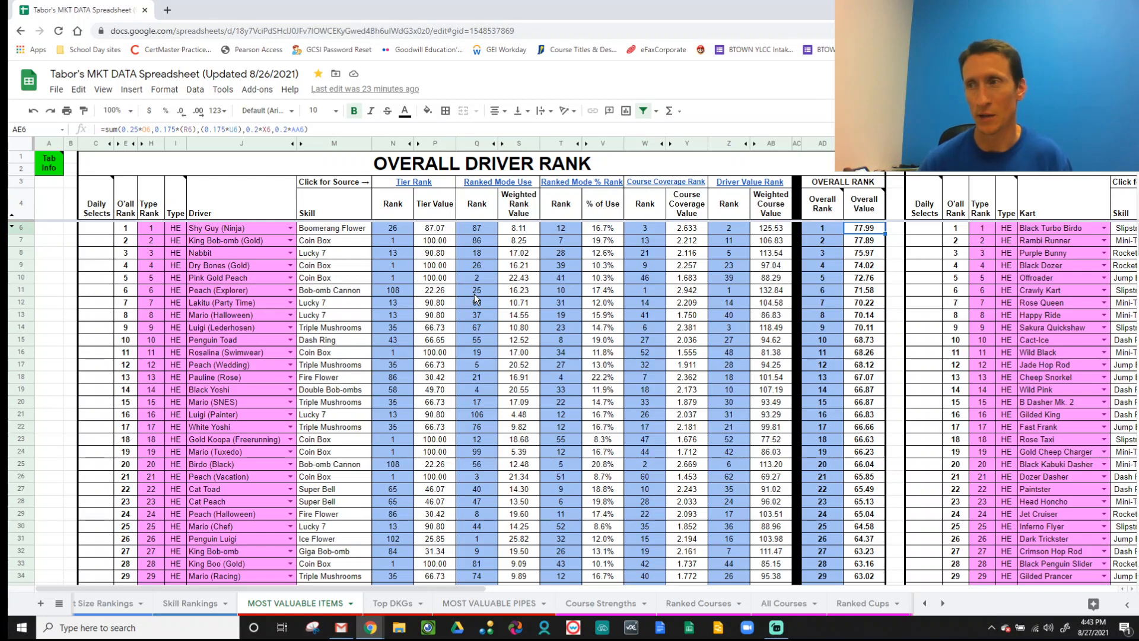
left_click_drag(248, 586, 557, 582)
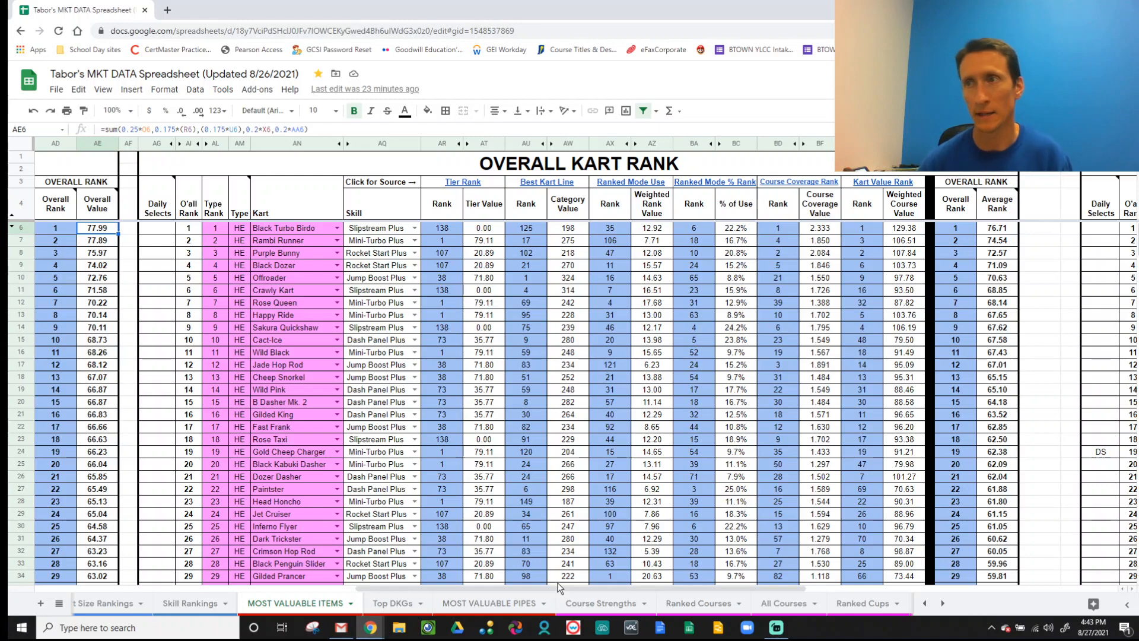
left_click_drag(435, 590, 108, 574)
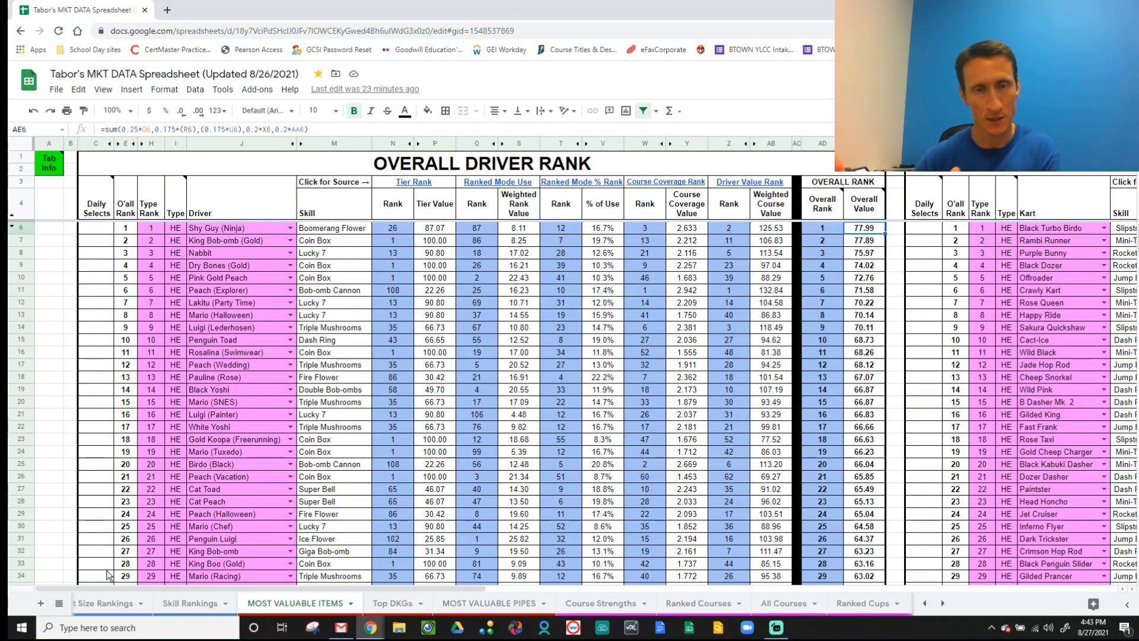
- Open the Top DKGs sheet and review the most valuable drivers, karts and gliders and the biggest movers tables
left_click(392, 608)
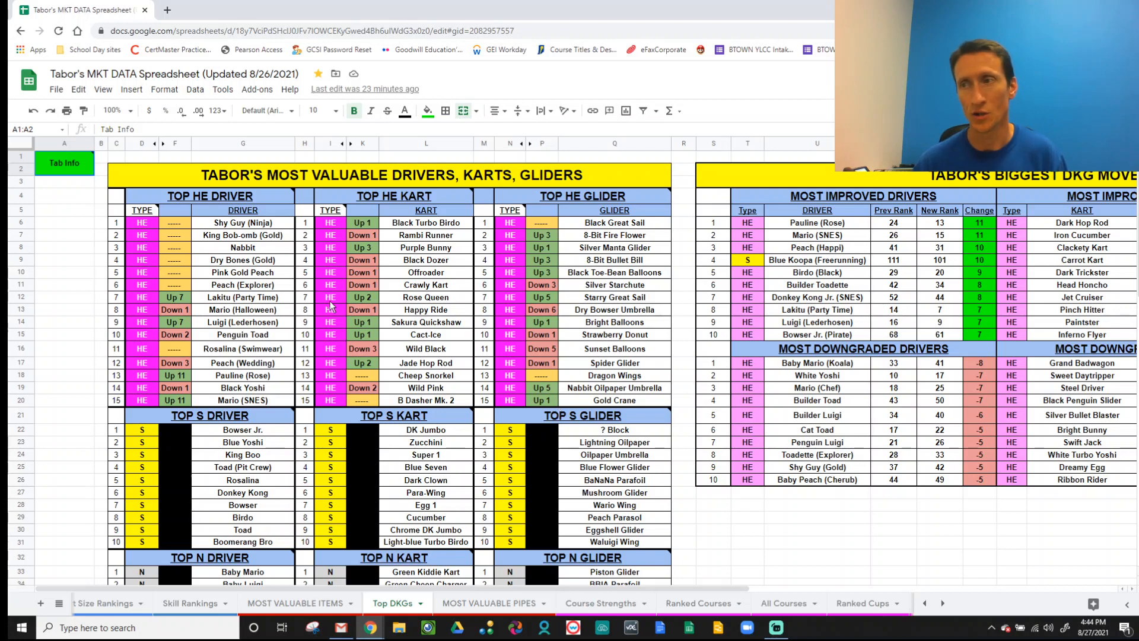
scroll(331, 306, "down", 3)
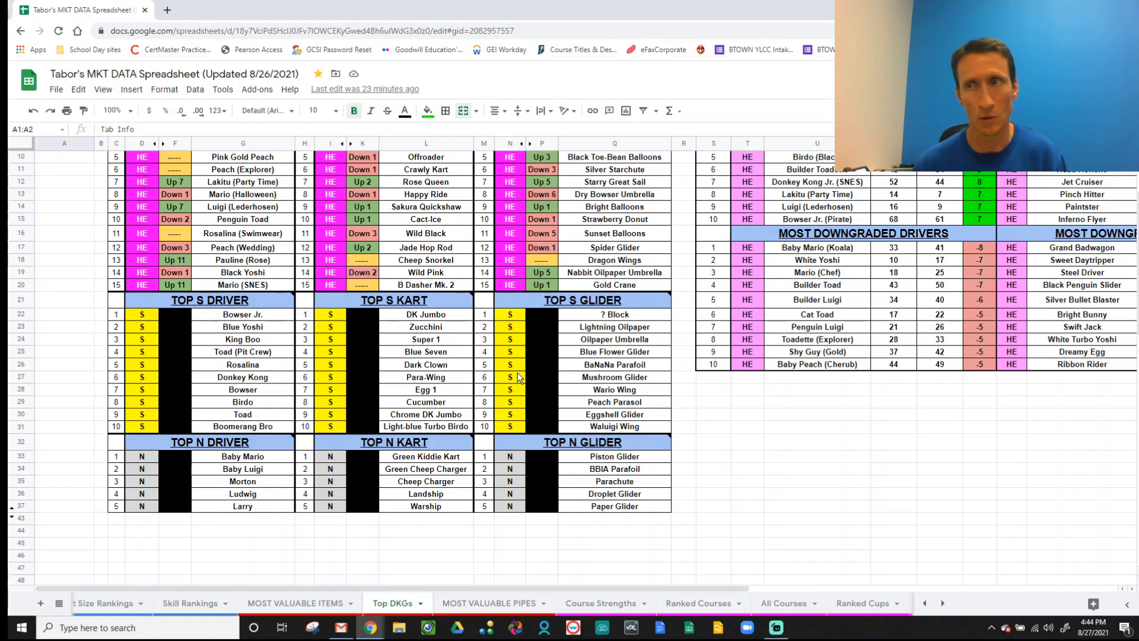
scroll(518, 376, "up", 3)
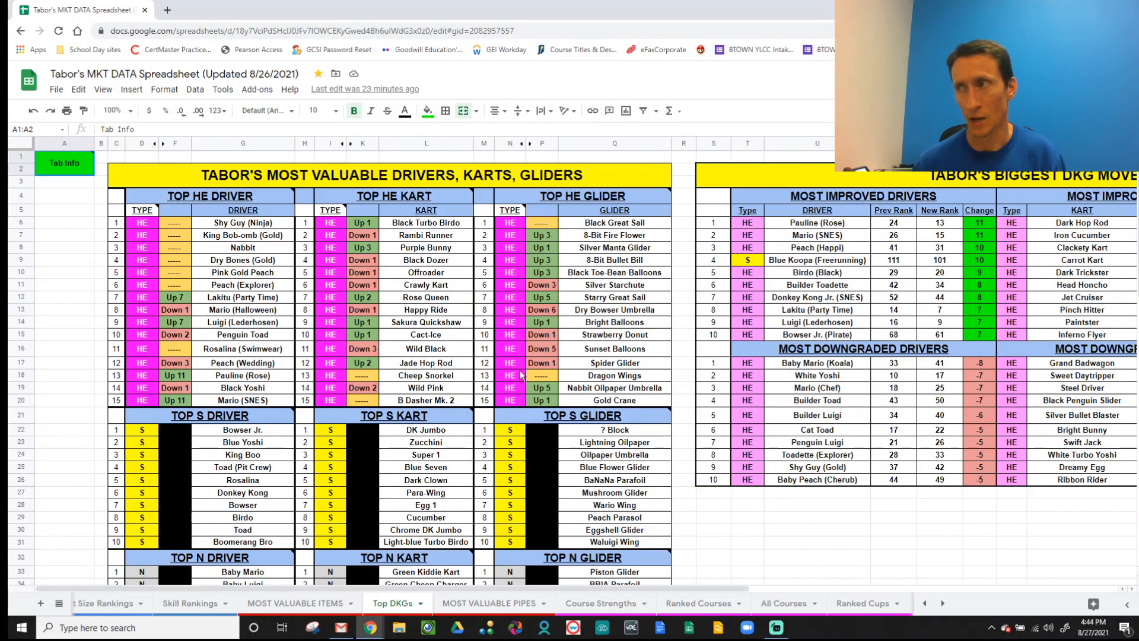
left_click_drag(508, 589, 837, 587)
left_click(578, 522)
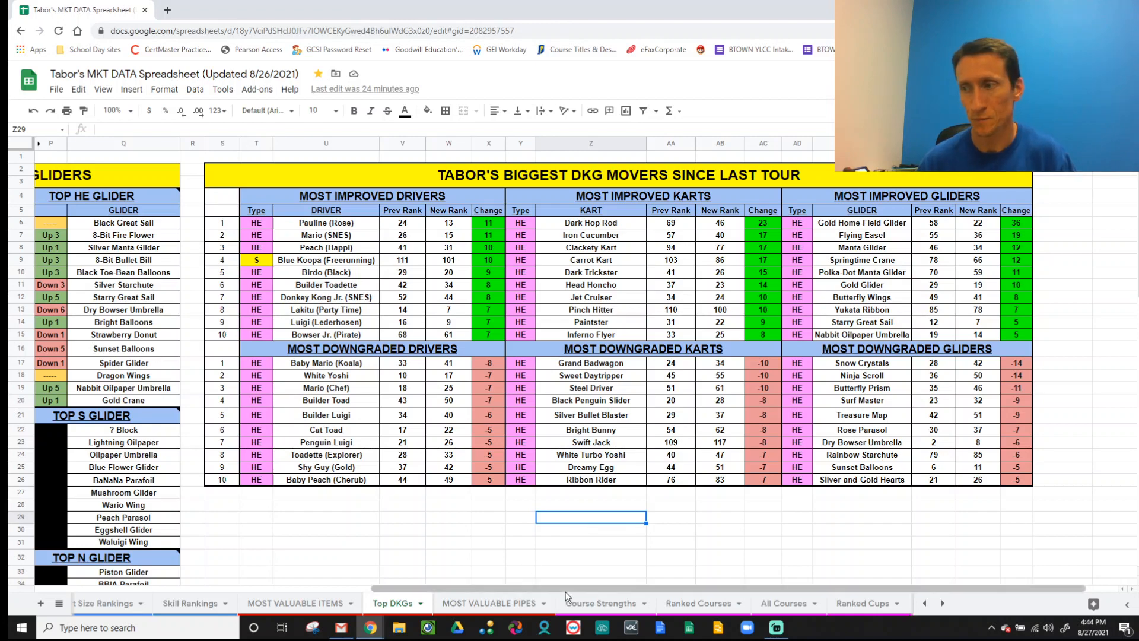
left_click_drag(565, 592, 152, 580)
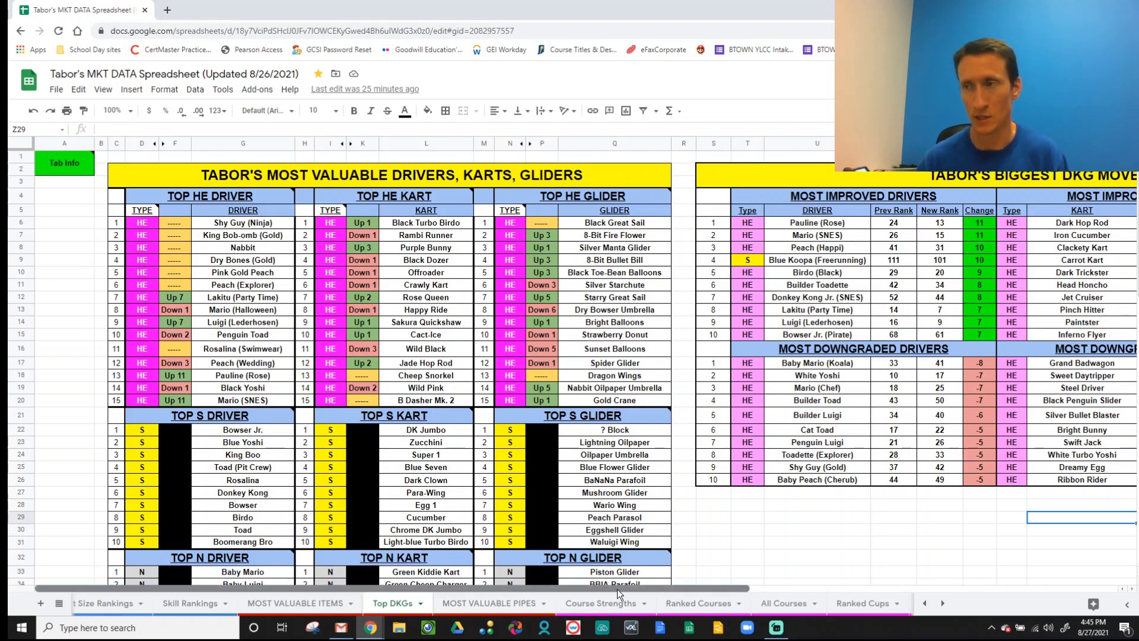
- Open the Line Graphs (Ranked Tour History) sheet and browse the list of selectable drivers
scroll(274, 605, "up", 3)
scroll(274, 605, "up", 3)
scroll(274, 607, "up", 3)
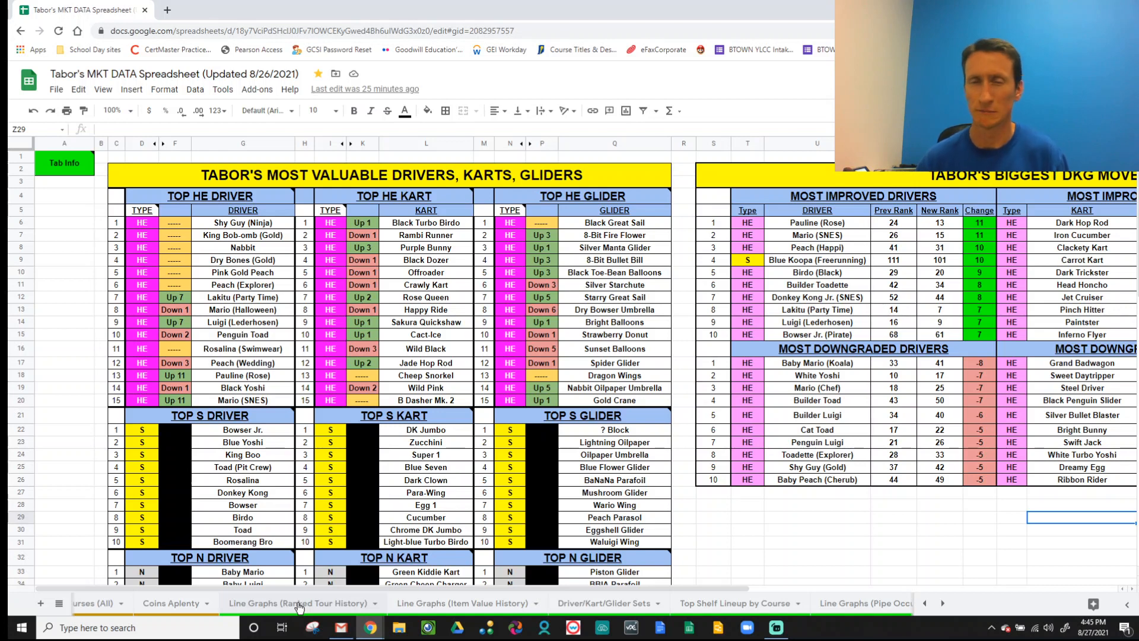
left_click(300, 604)
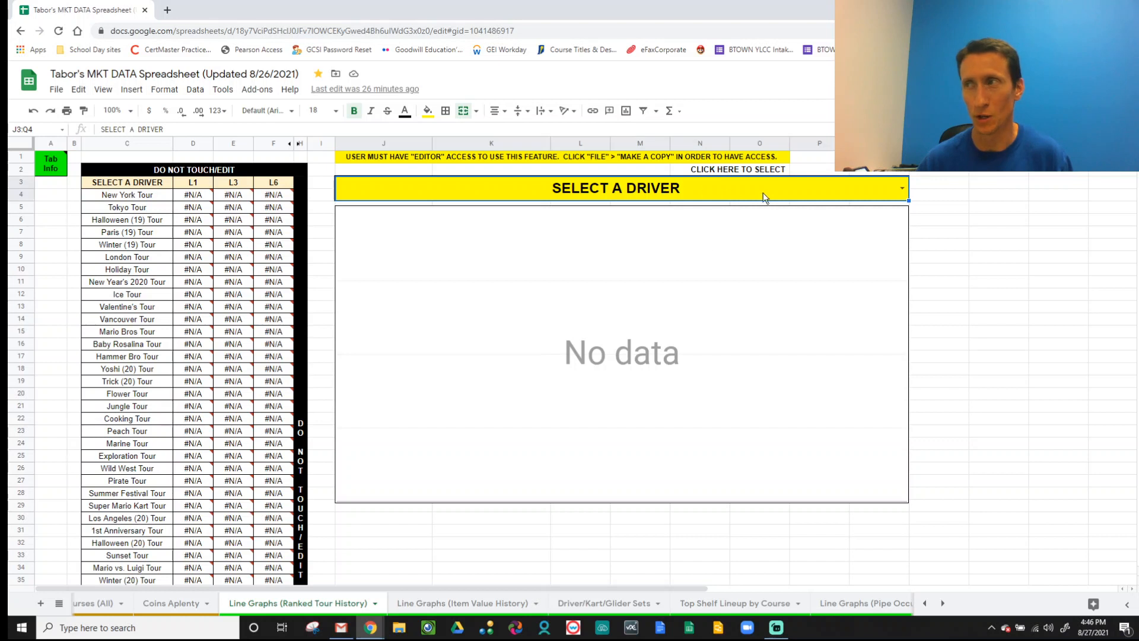
left_click(902, 188)
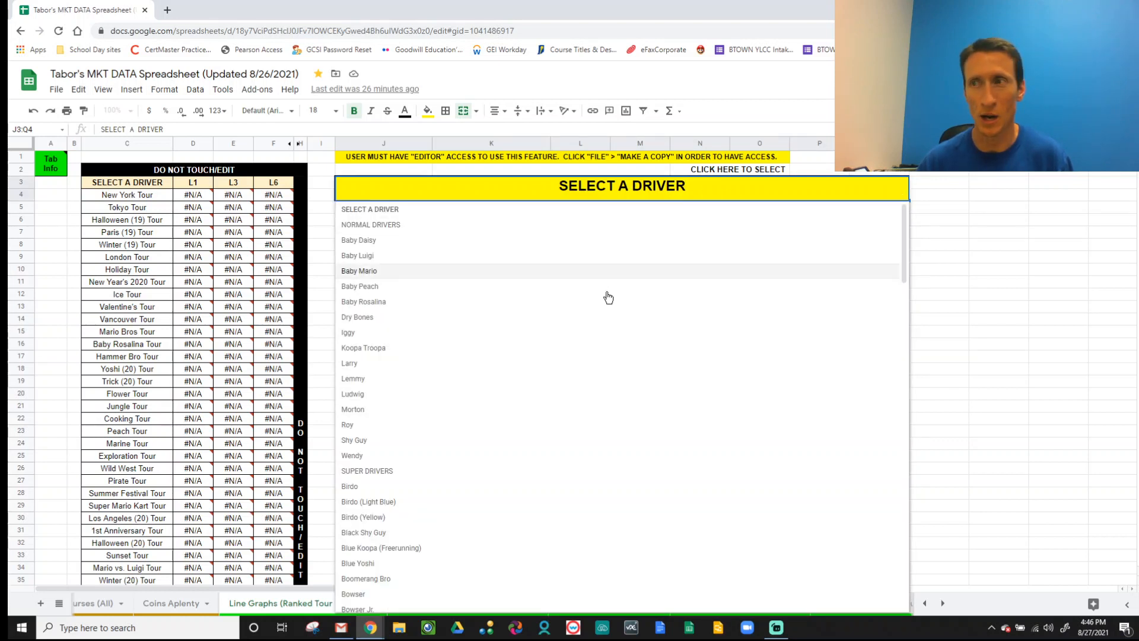
scroll(478, 318, "down", 5)
scroll(481, 328, "down", 18)
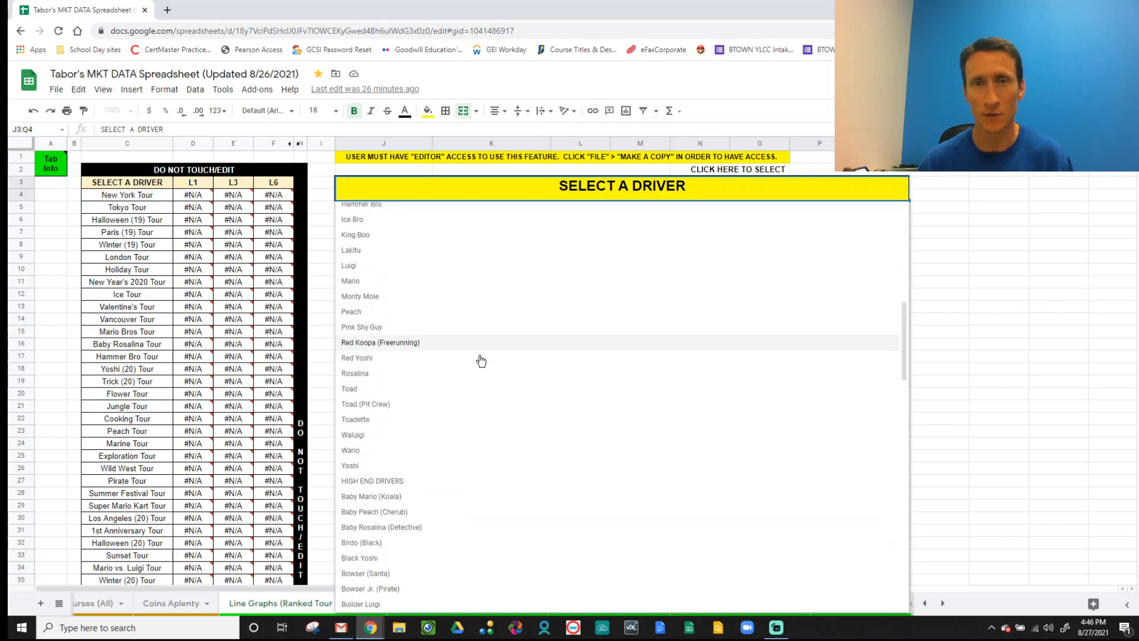
scroll(475, 396, "down", 5)
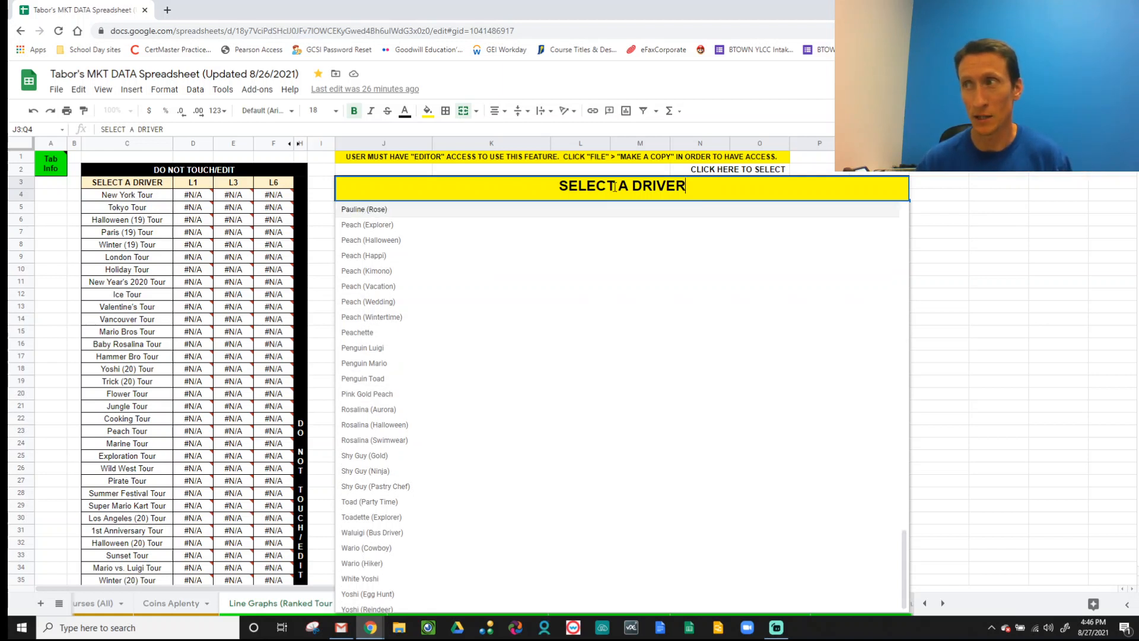
- Set the graphed driver to Baby Mario (Koala)
key("ctrl+a")
type("baby mario")
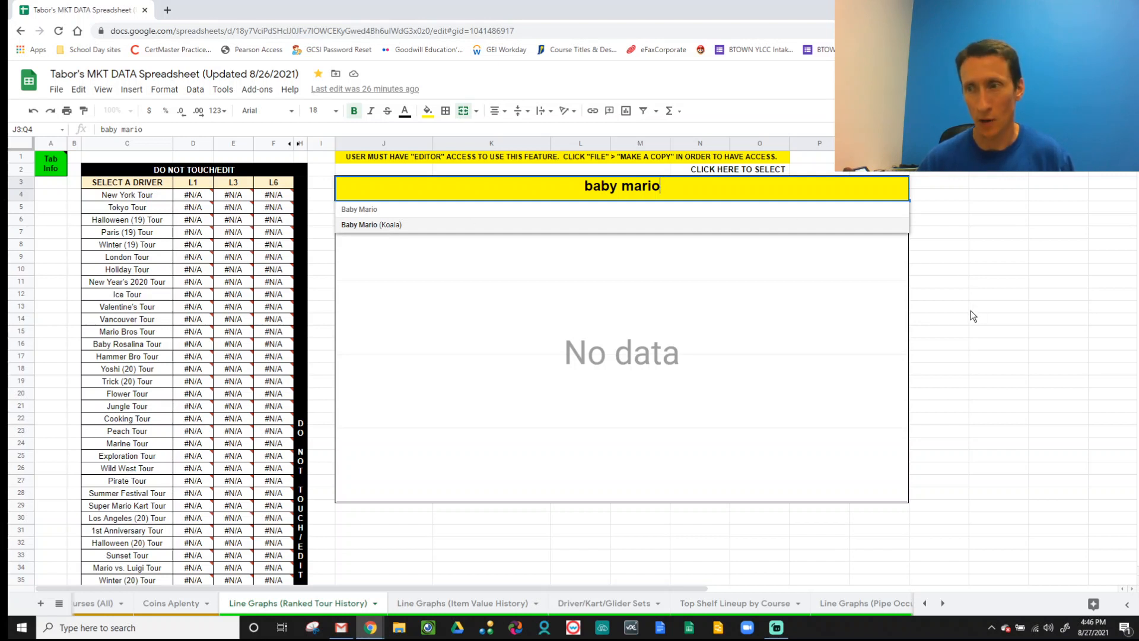
key("Return")
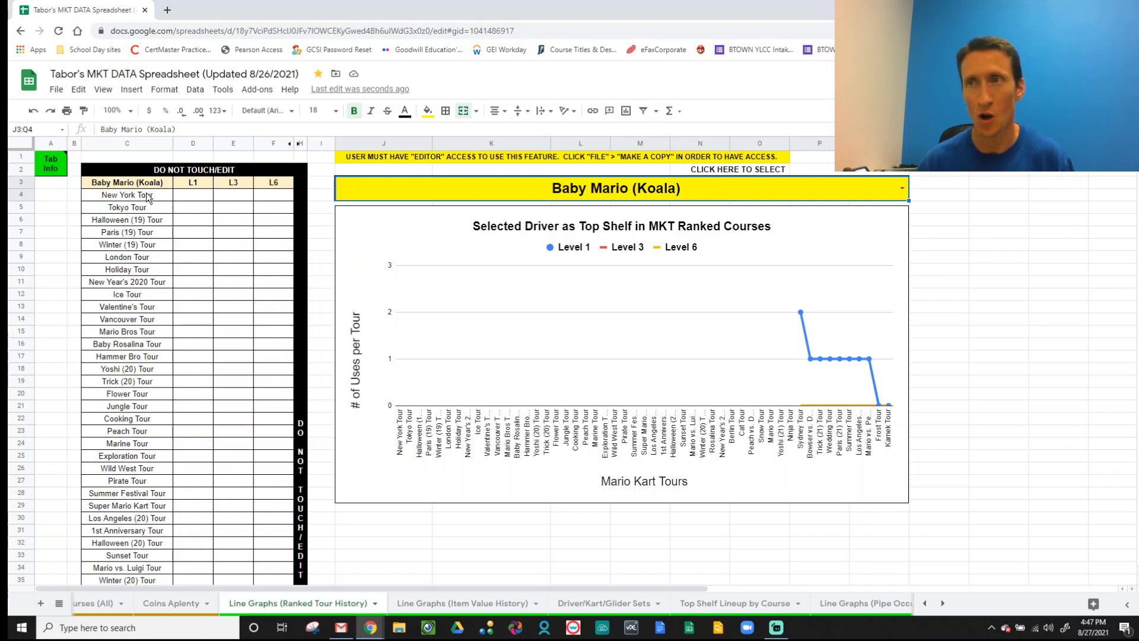
- Clear the tour names from New York Tour to Ninja Tour in C4:C44 to shorten the graph's range
left_click_drag(149, 198, 151, 237)
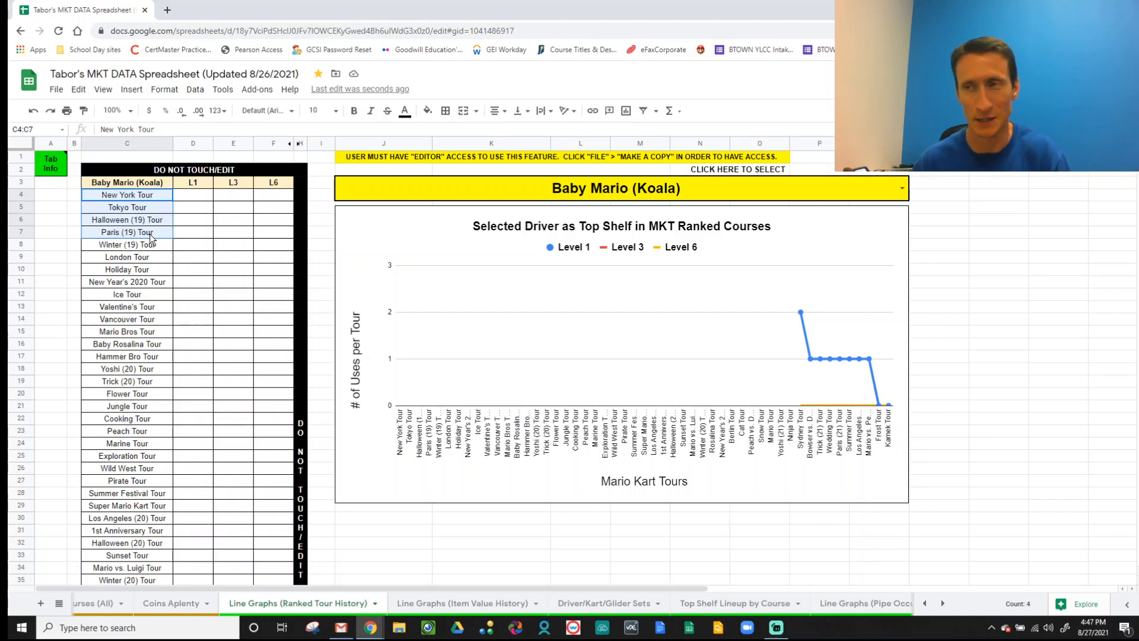
key("shift+Up")
left_click_drag(150, 199, 153, 509)
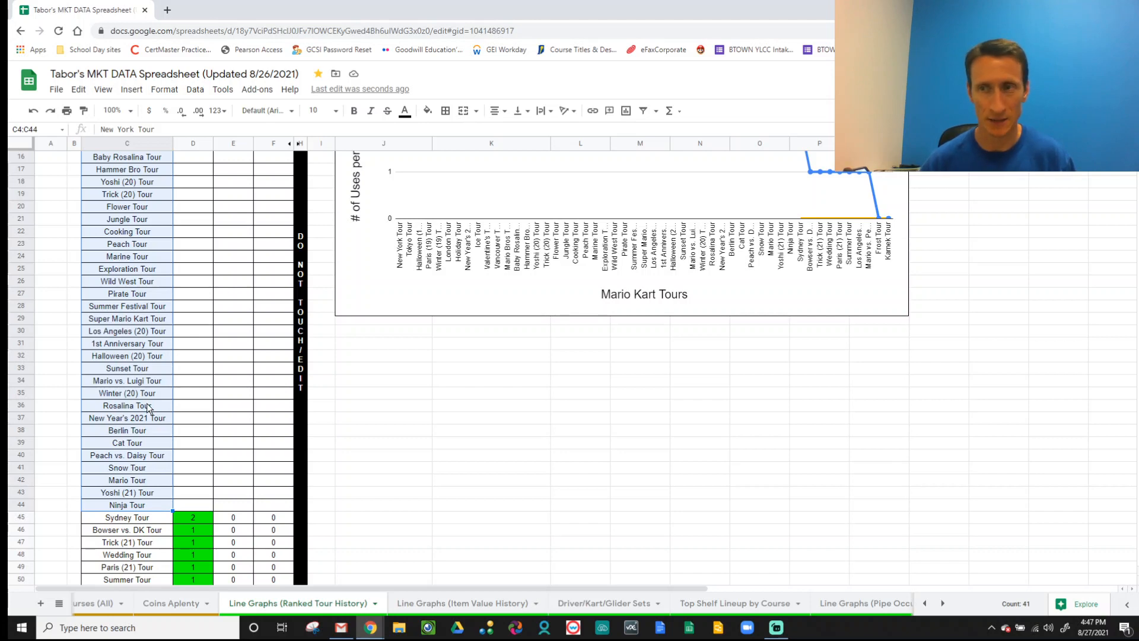
key("Delete")
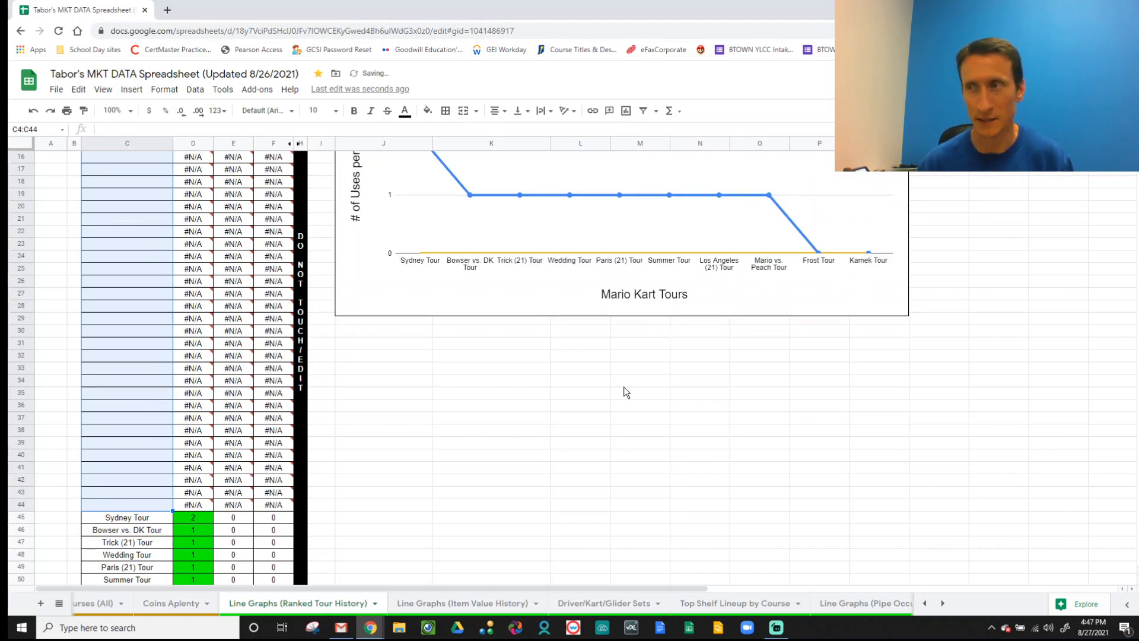
scroll(592, 379, "up", 5)
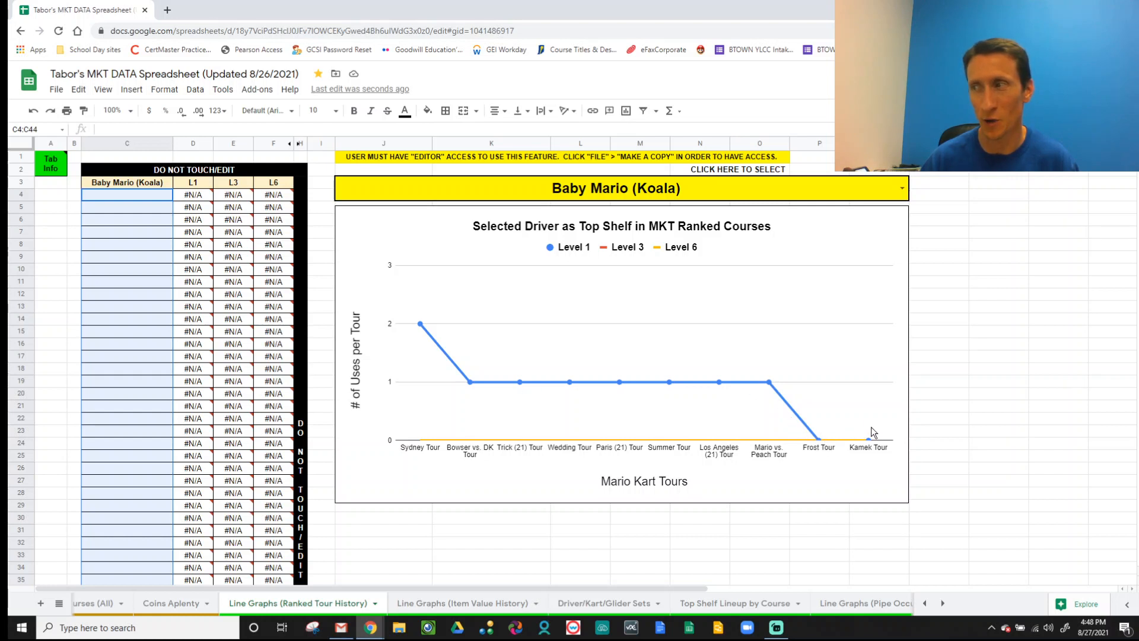
- Undo the deletion of the tour names in C4:C44
left_click(130, 267)
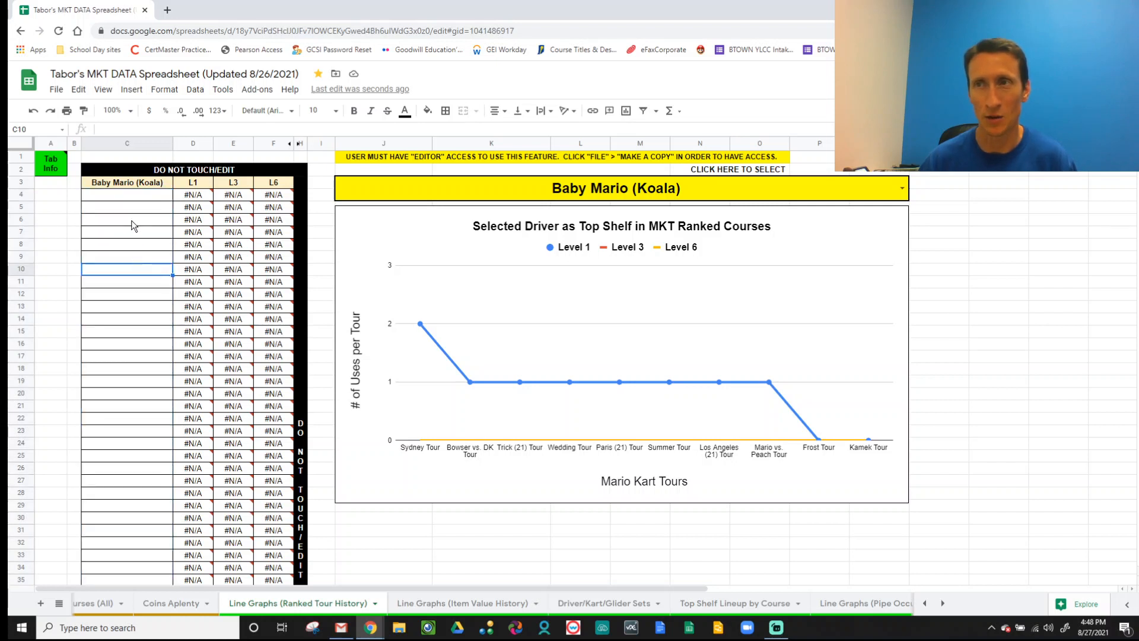
left_click(78, 90)
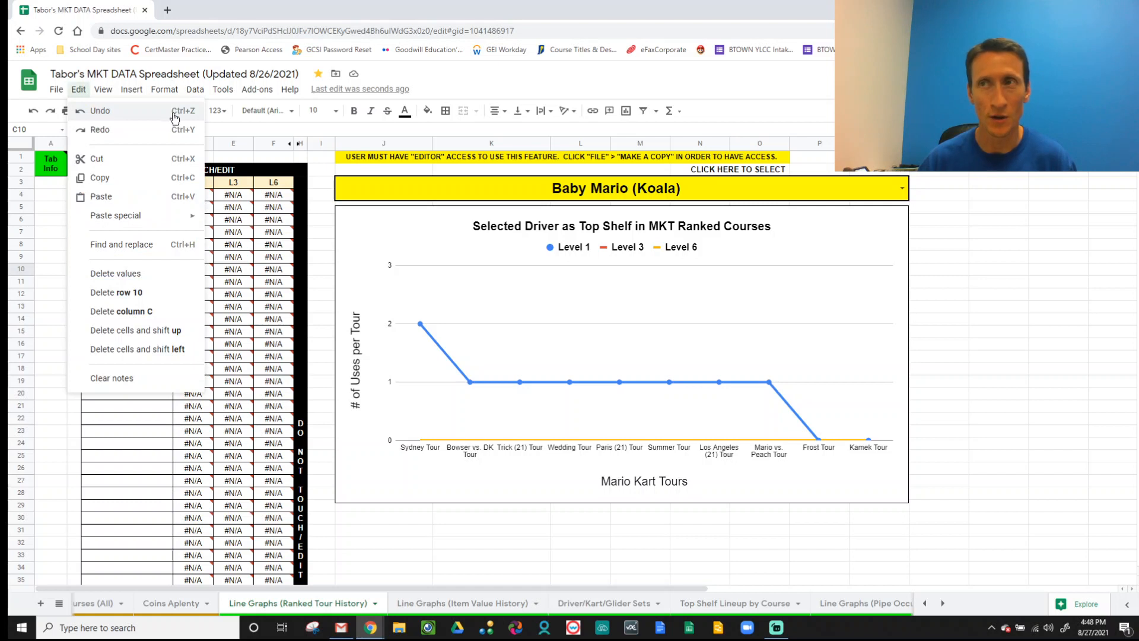
left_click(119, 422)
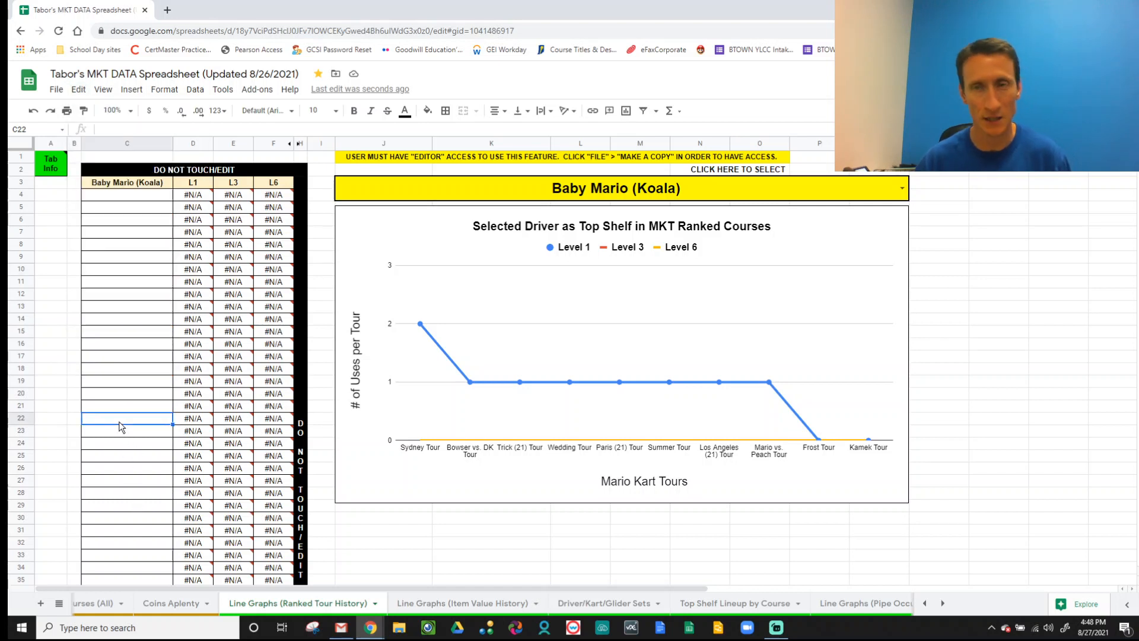
key("ctrl+z")
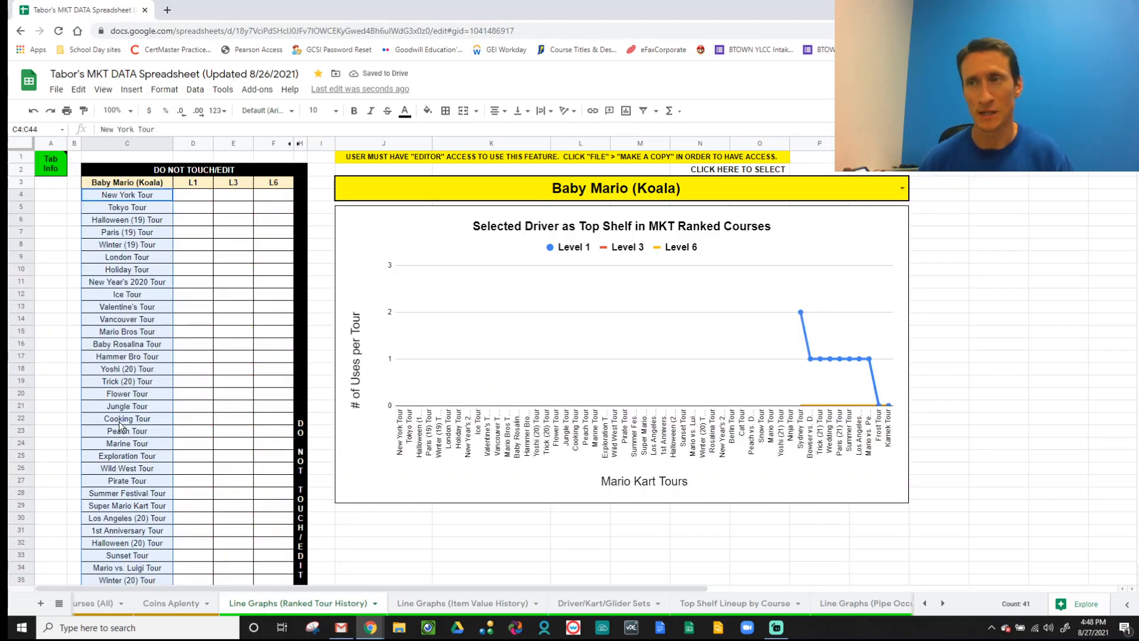
- Set the graphed driver to Pauline (Rose) and clear the tour names from New York Tour to Cat Tour in C4:C39
left_click(814, 190)
type("pauline")
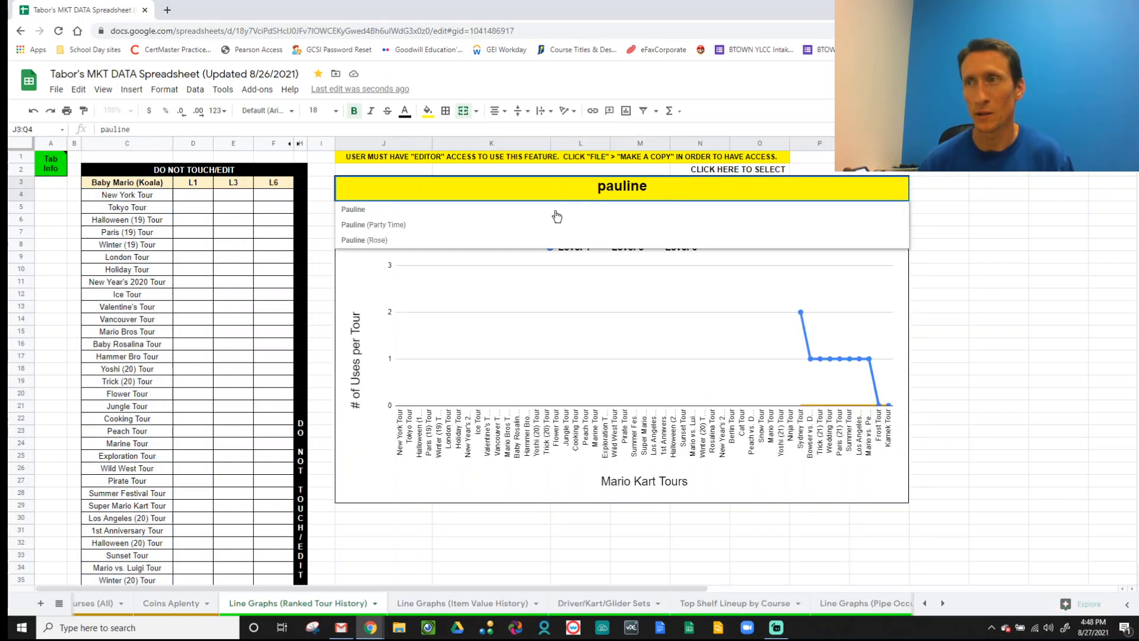
left_click(378, 240)
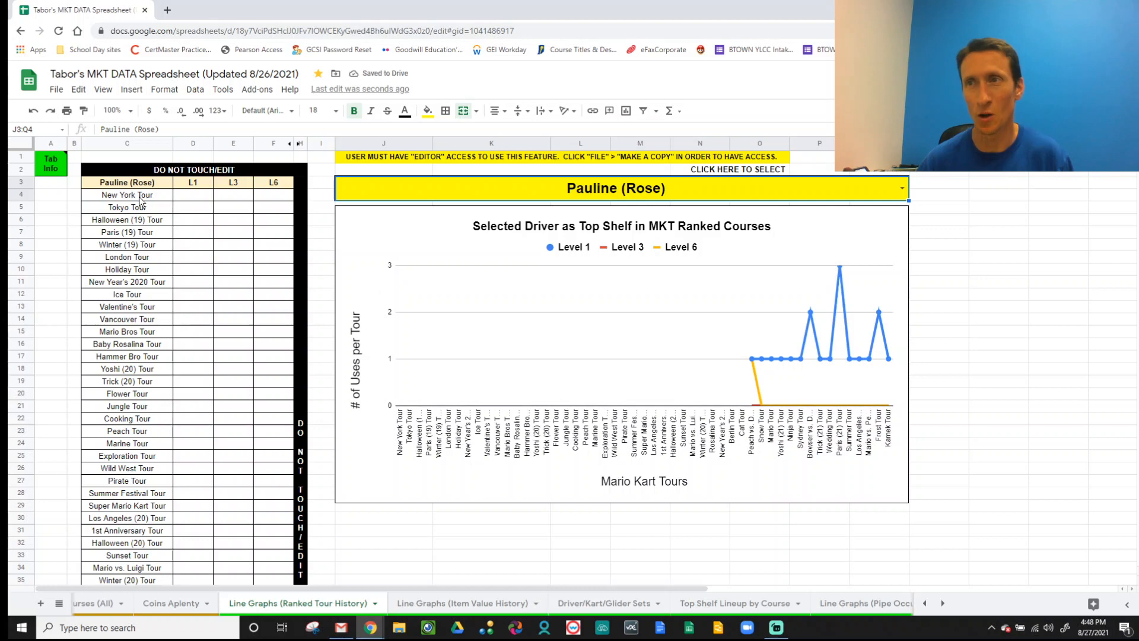
mouse_move(143, 558)
left_mouse_down()
mouse_move(142, 630)
mouse_move(144, 535)
mouse_move(144, 555)
left_mouse_up()
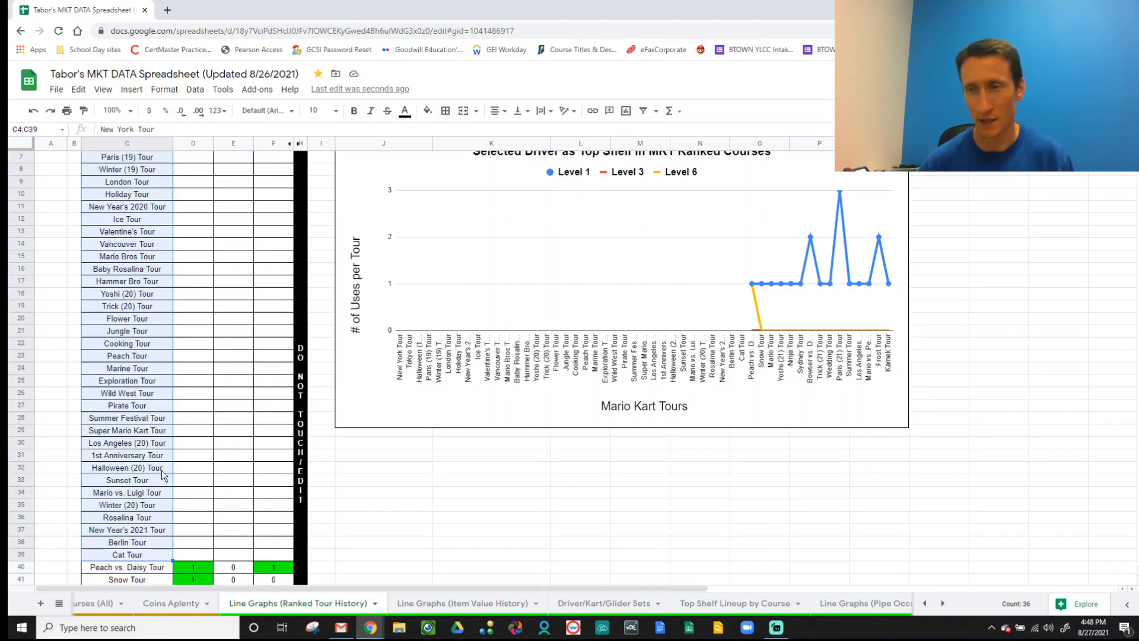
key("Delete")
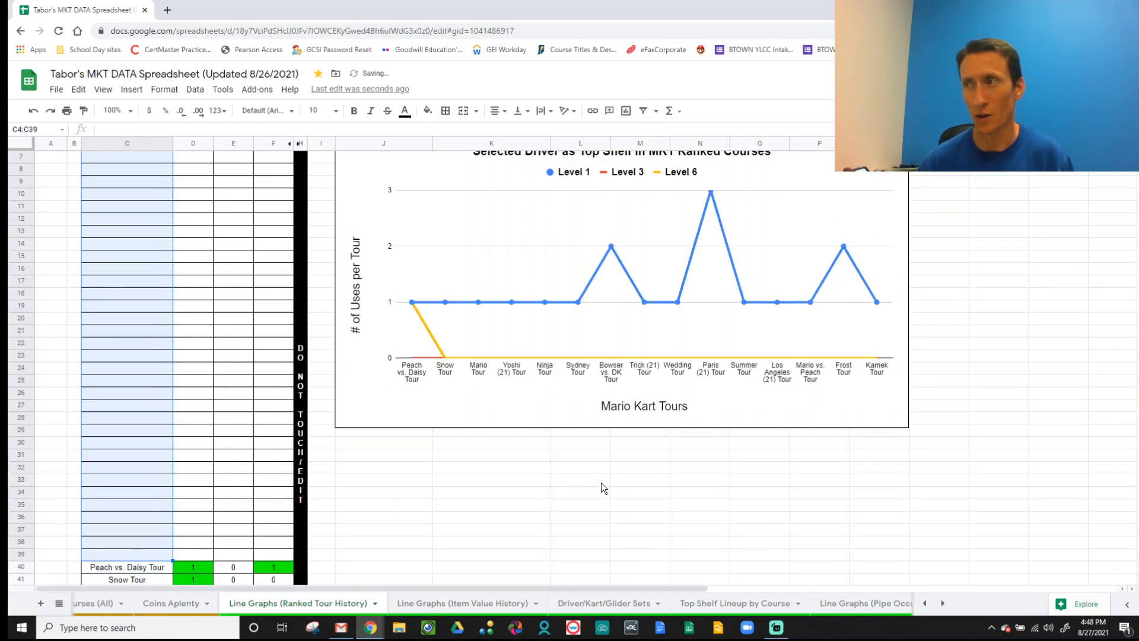
- Undo the deletion of the tour names in C4:C39 and reset the graphed driver to SELECT A DRIVER
scroll(600, 482, "up", 2)
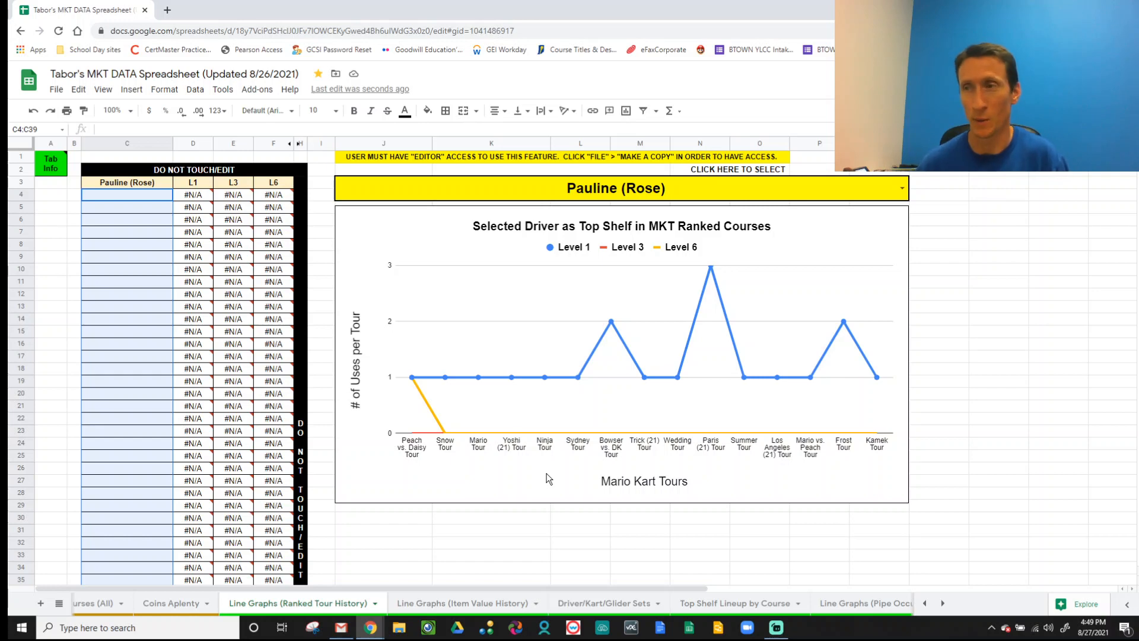
key("ctrl+z")
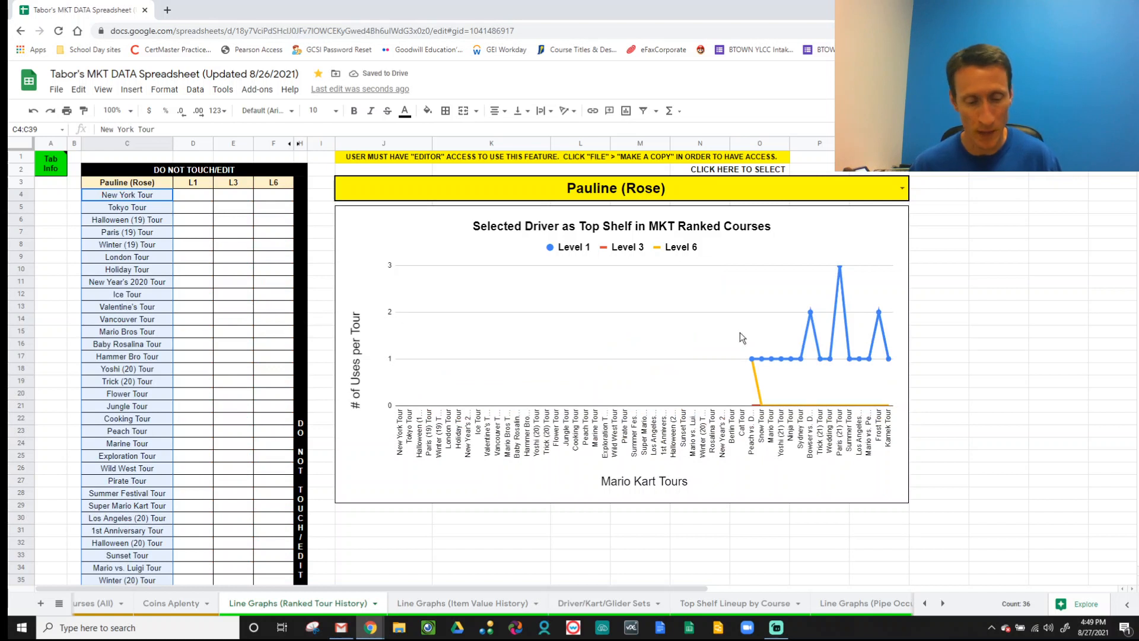
left_click(902, 188)
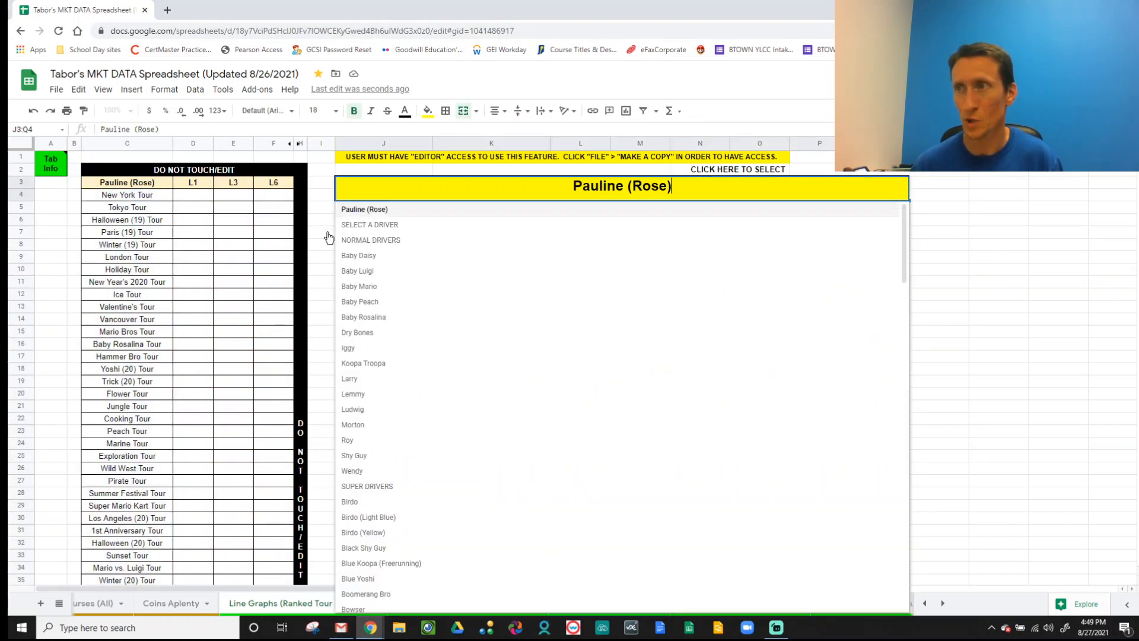
left_click(958, 296)
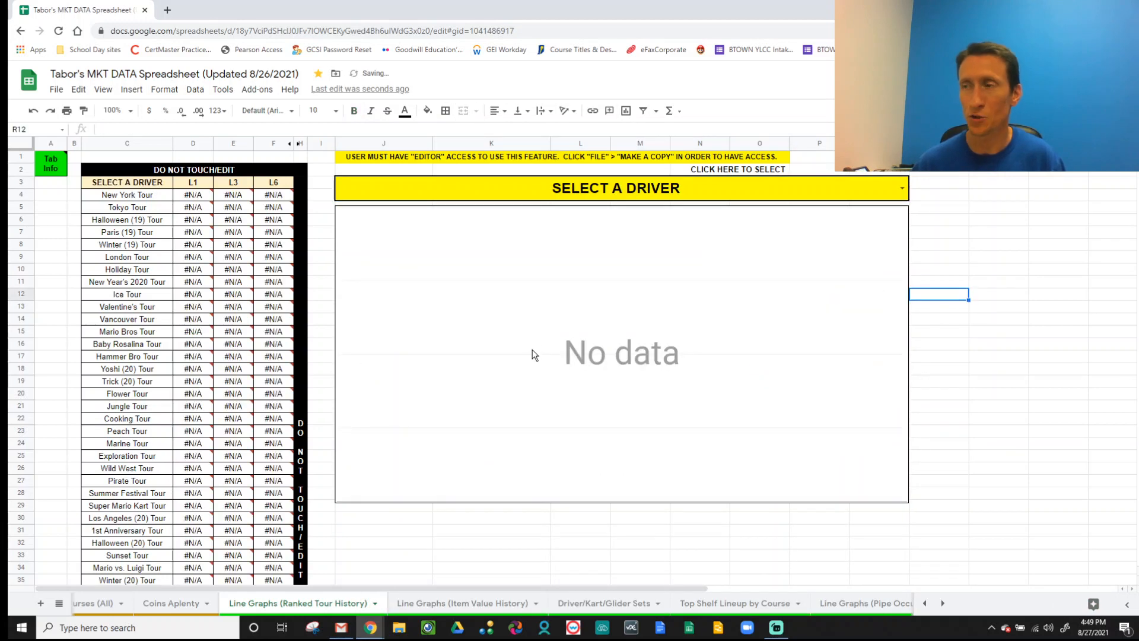
- Set the glider line graph's selection to BaNaNa Parafoil, and undo that selection
scroll(532, 351, "down", 7)
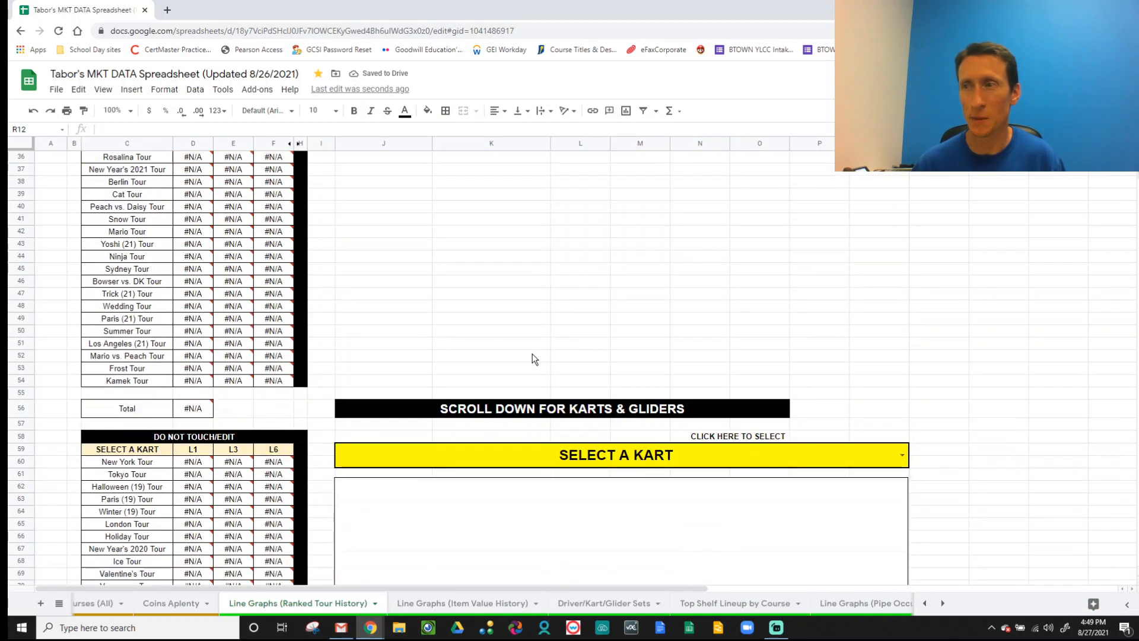
scroll(532, 354, "down", 4)
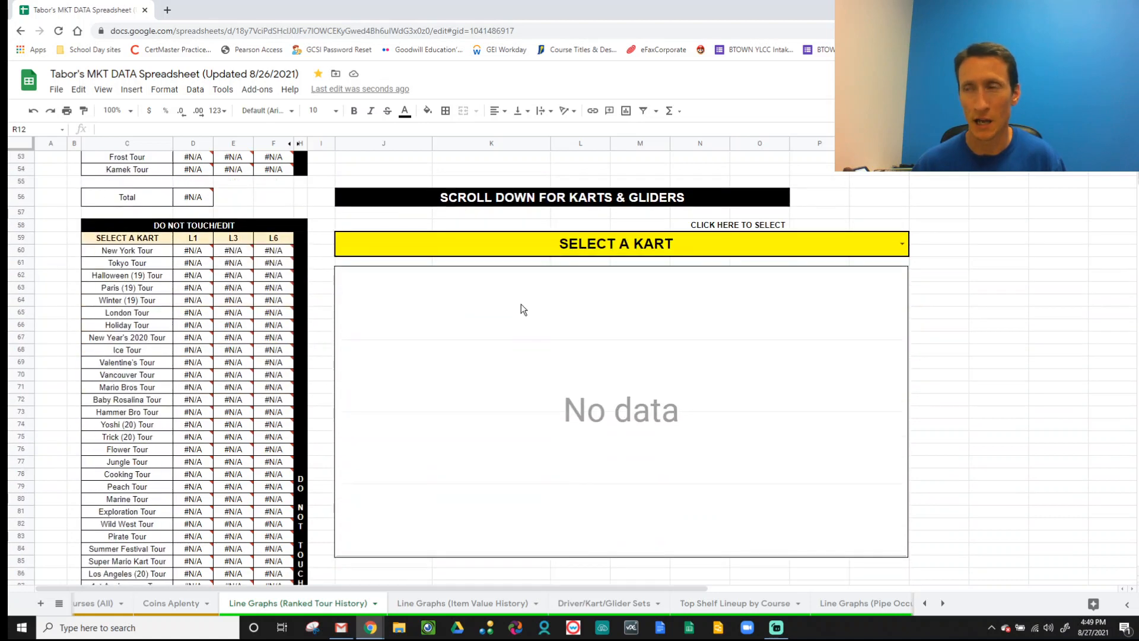
scroll(521, 314, "down", 11)
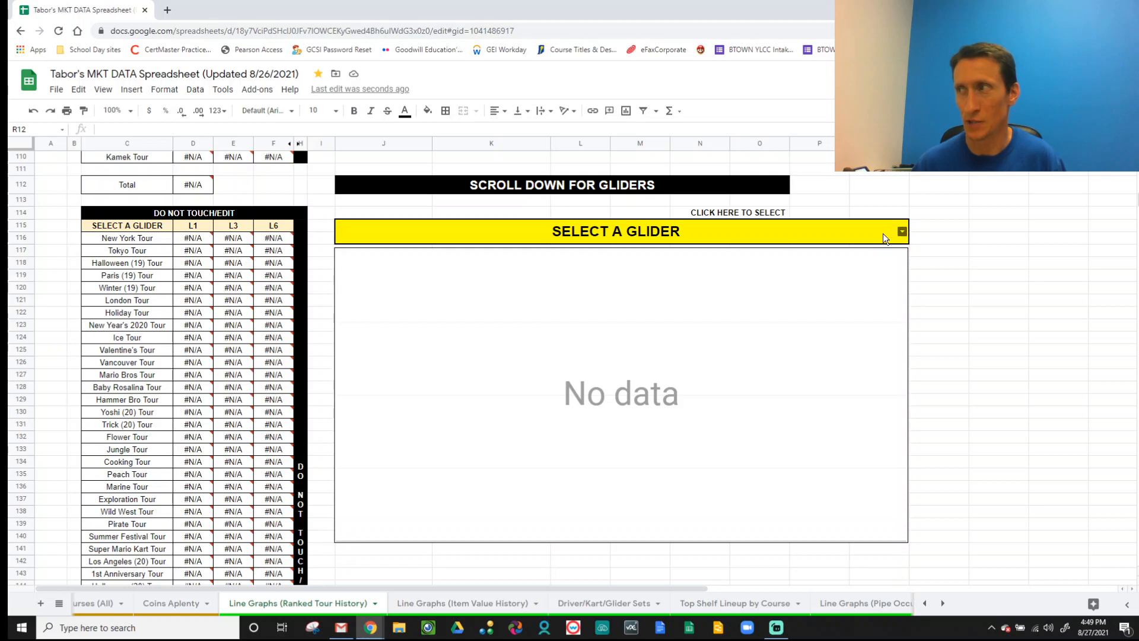
scroll(517, 419, "down", 17)
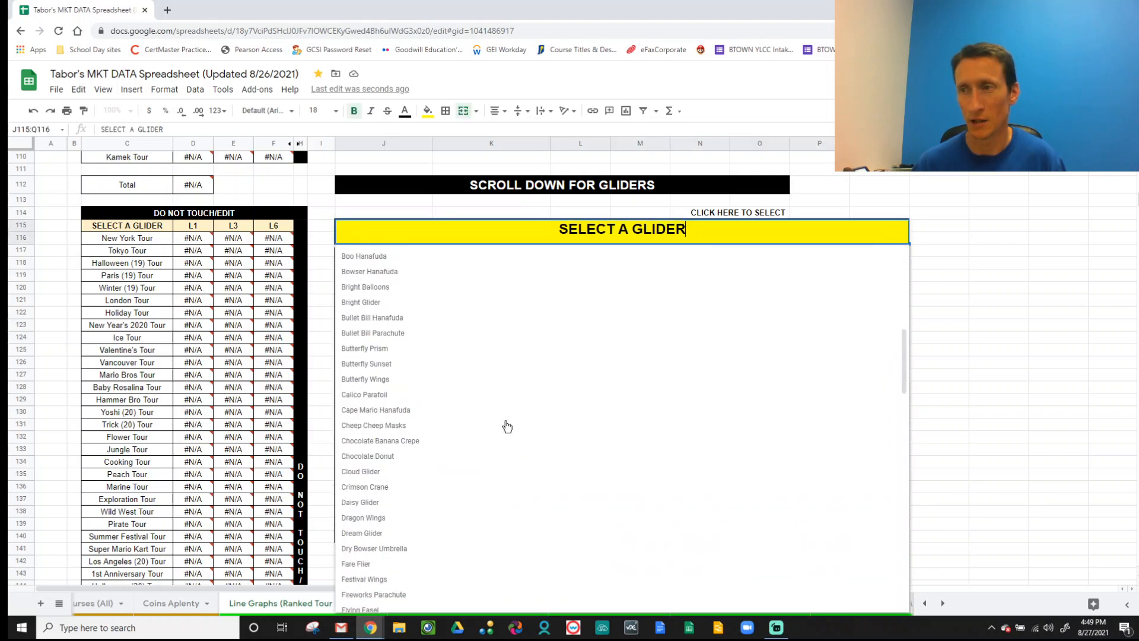
scroll(502, 423, "down", 10)
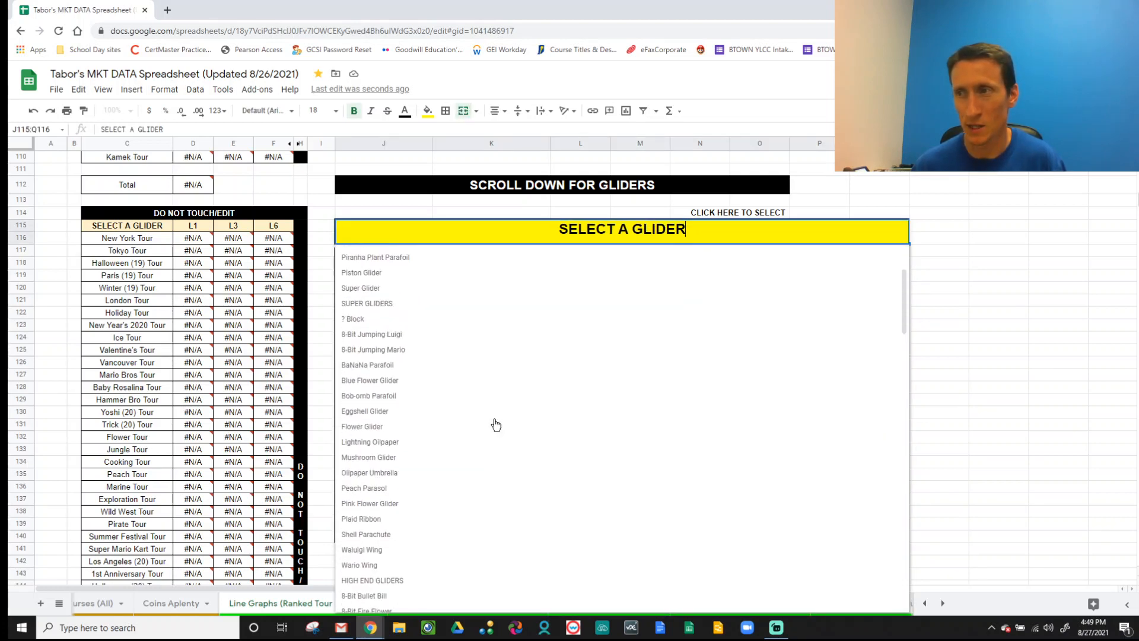
scroll(496, 424, "up", 1)
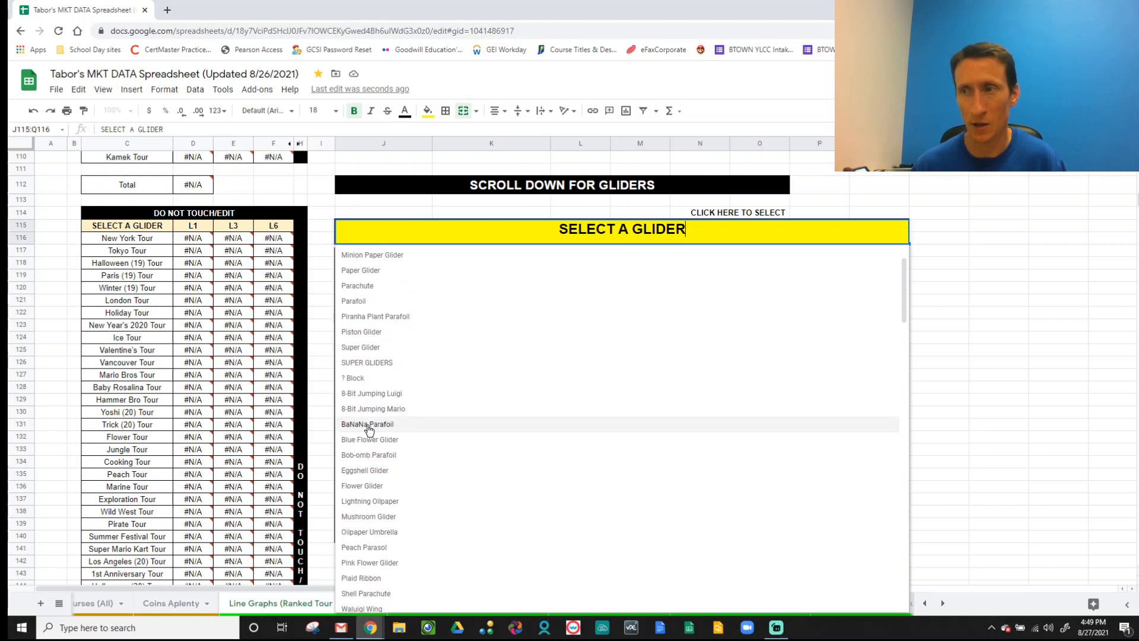
left_click(883, 420)
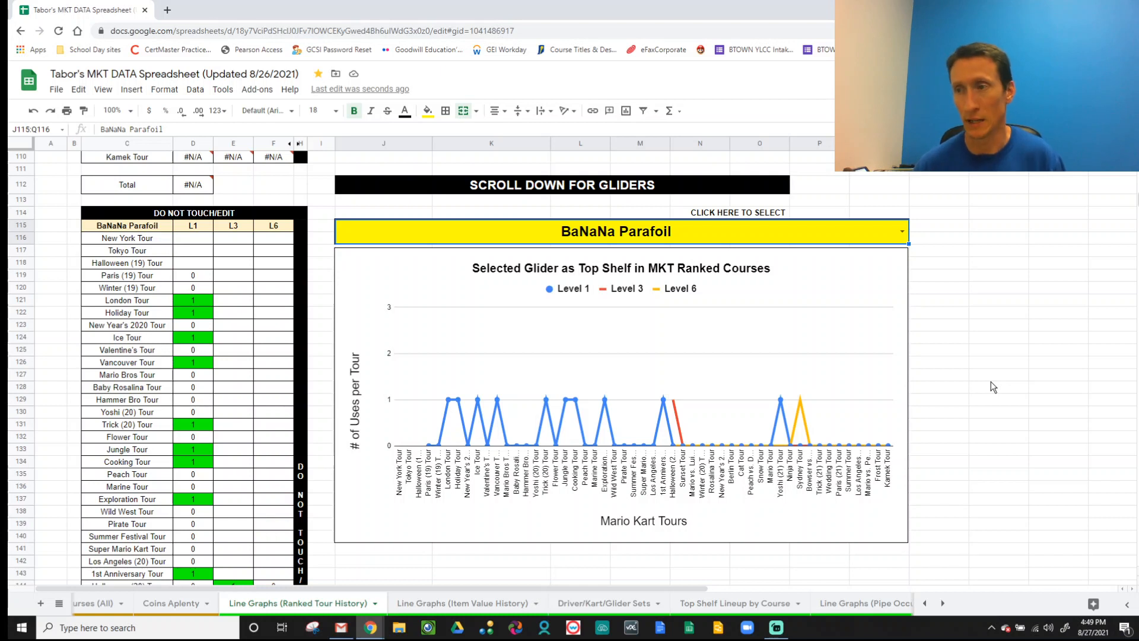
key("ctrl+z")
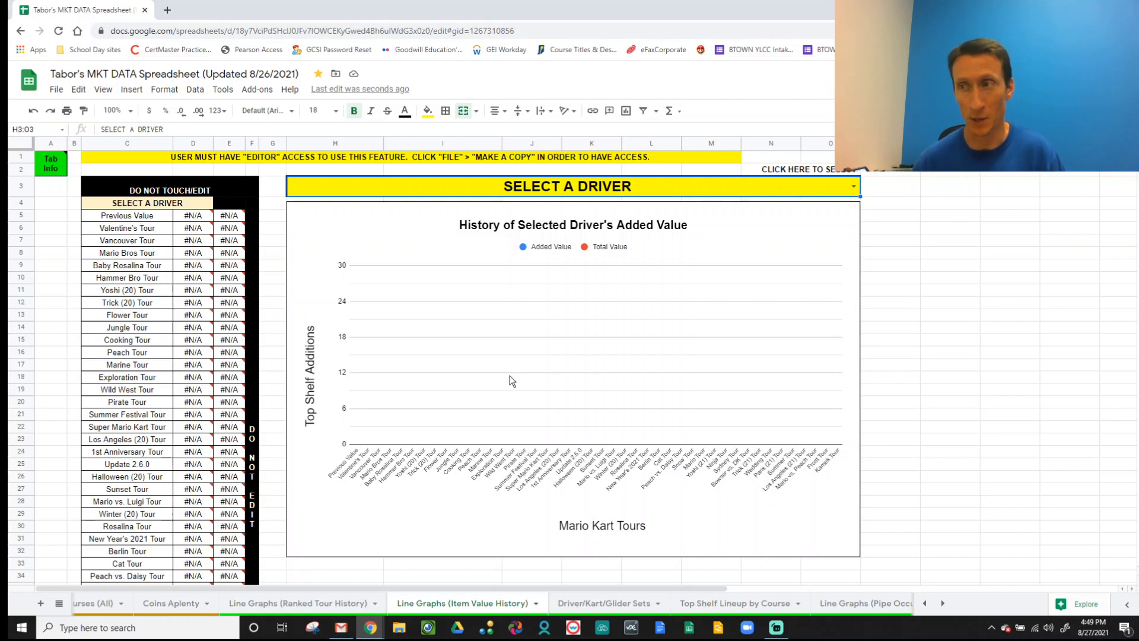
- On the Line Graphs (Item Value History) sheet, set the graphed driver to Donkey Kong Jr. (SNES)
left_click(854, 186)
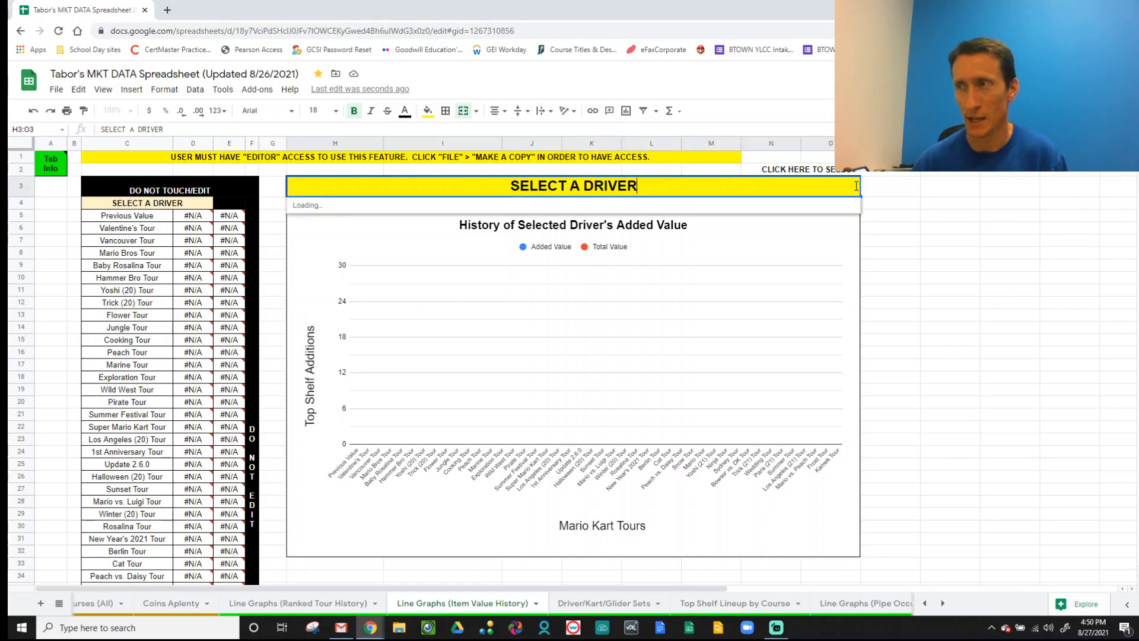
scroll(457, 394, "down", 10)
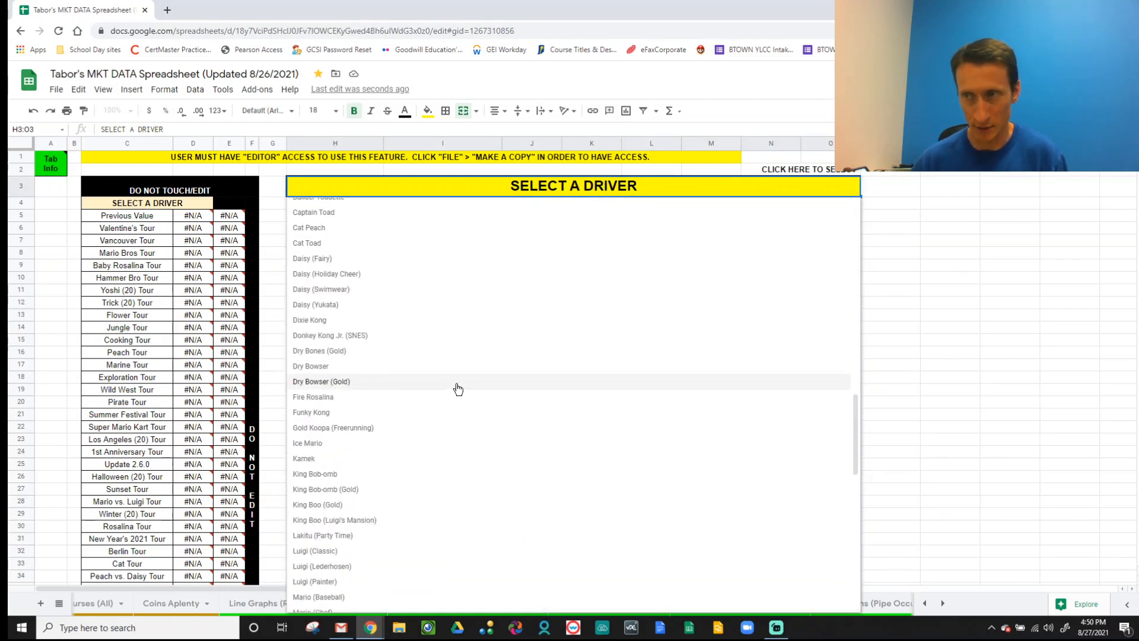
scroll(444, 389, "up", 1)
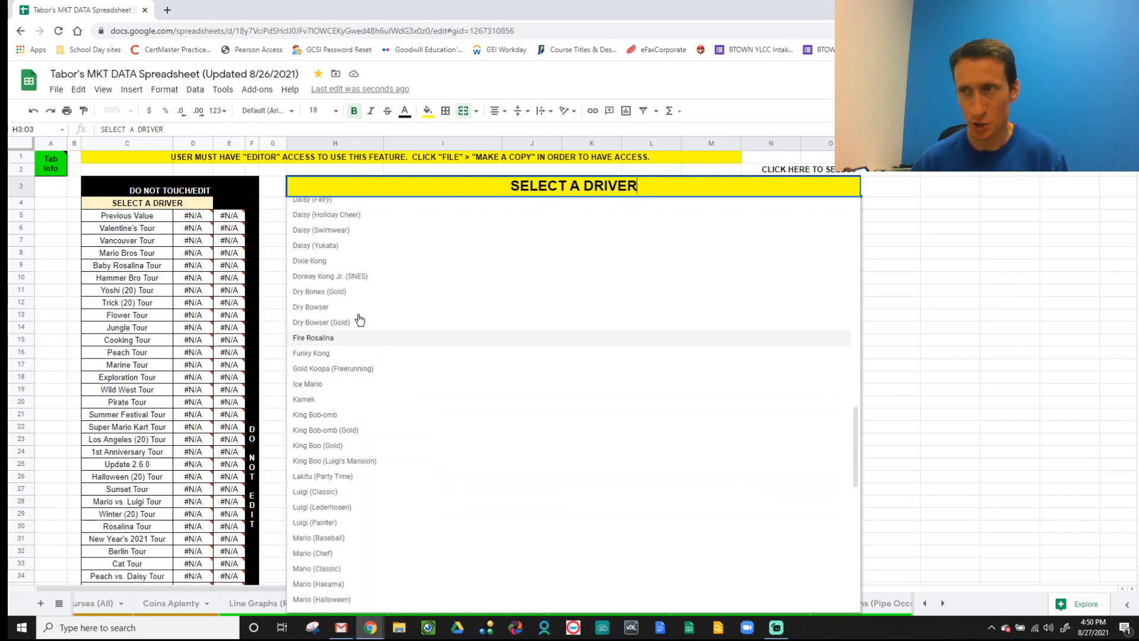
left_click(334, 276)
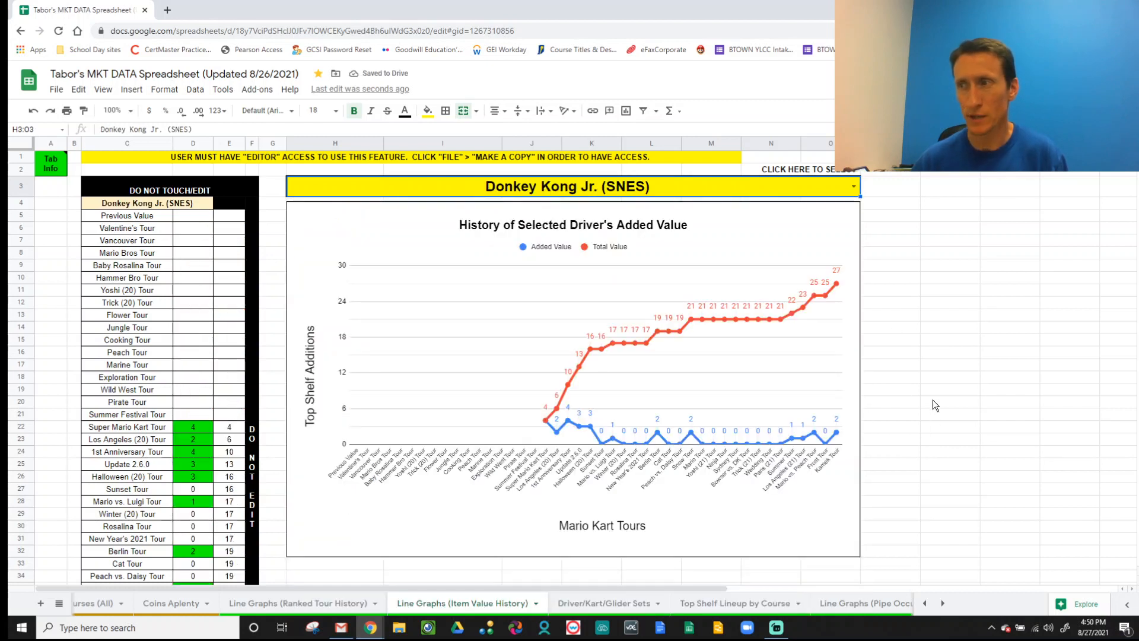
- Try clearing the labels from Previous Value to Summer Festival Tour in C5:C21, and undo the deletion
left_click_drag(137, 218, 152, 417)
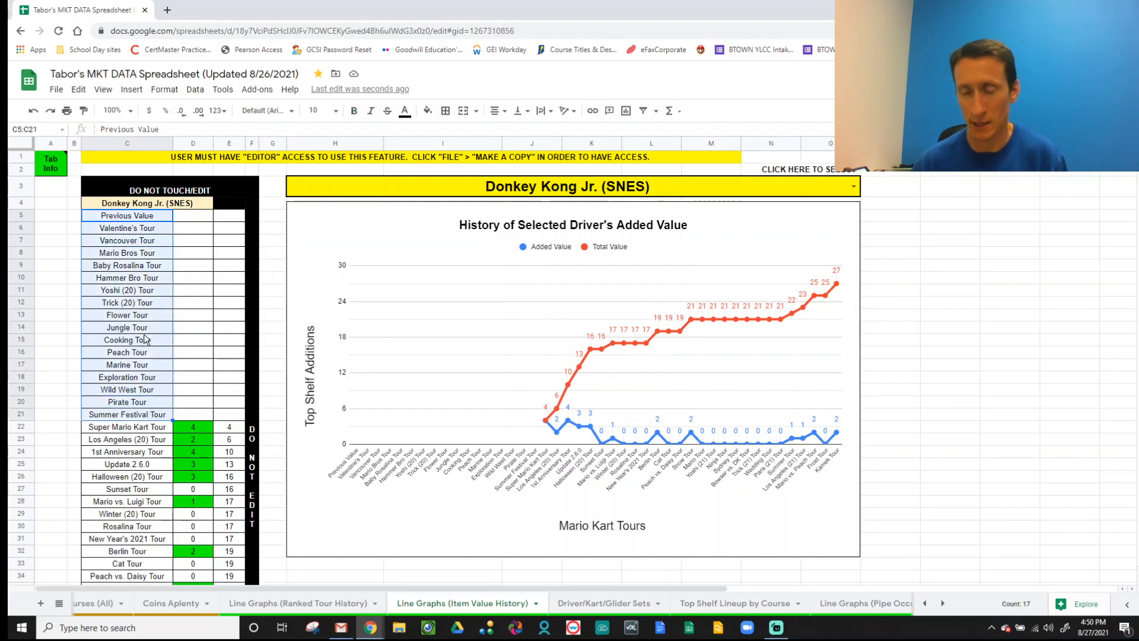
key("Delete")
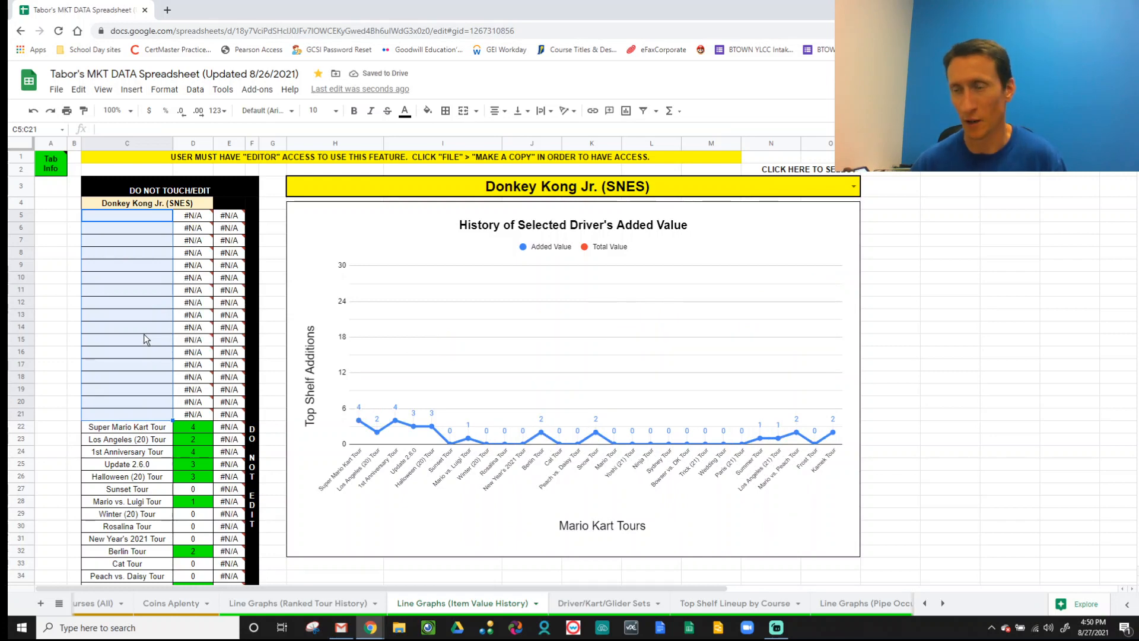
key("ctrl+z")
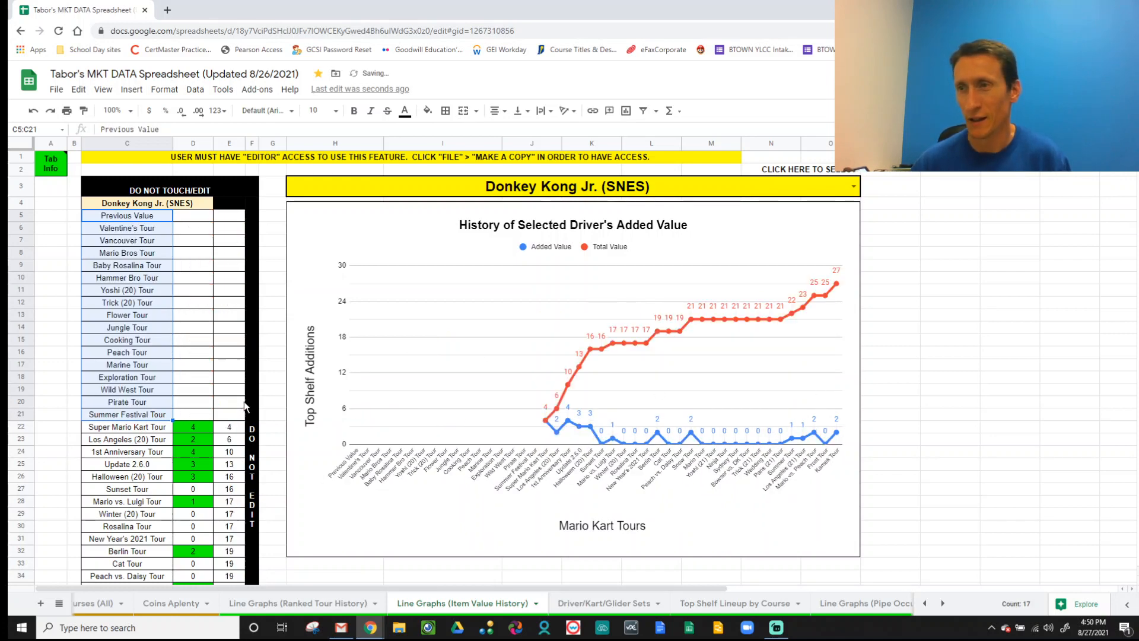
- Copy the running totals from Super Mario Kart Tour to Kamek Tour in E22:E48 and paste them back over the same cells
scroll(237, 363, "down", 2)
scroll(238, 363, "down", 4)
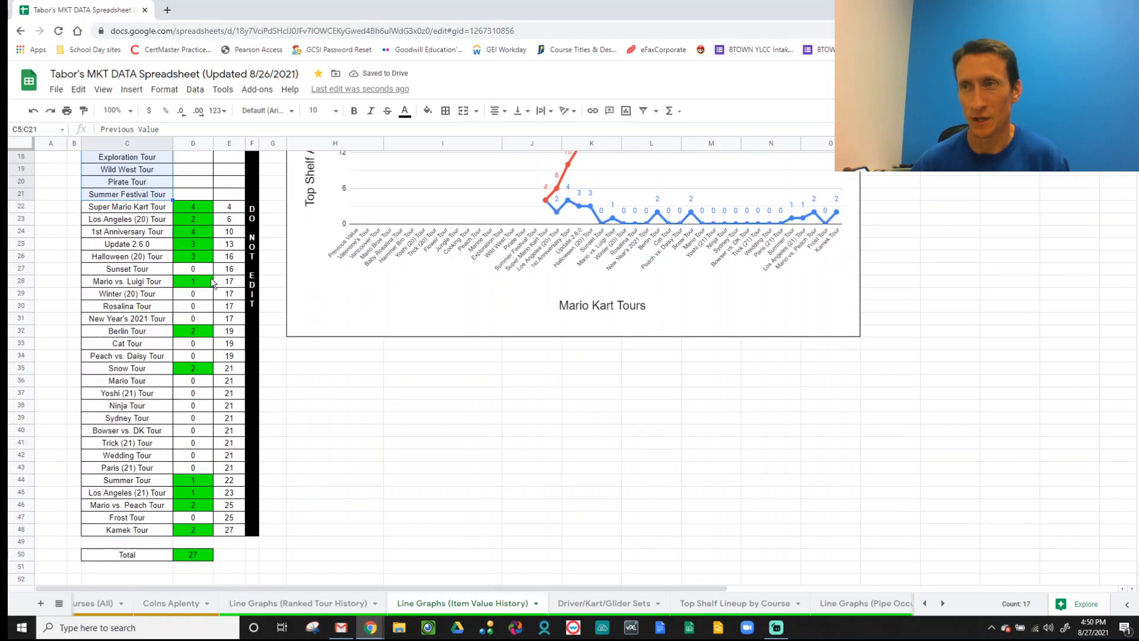
left_click_drag(229, 206, 229, 529)
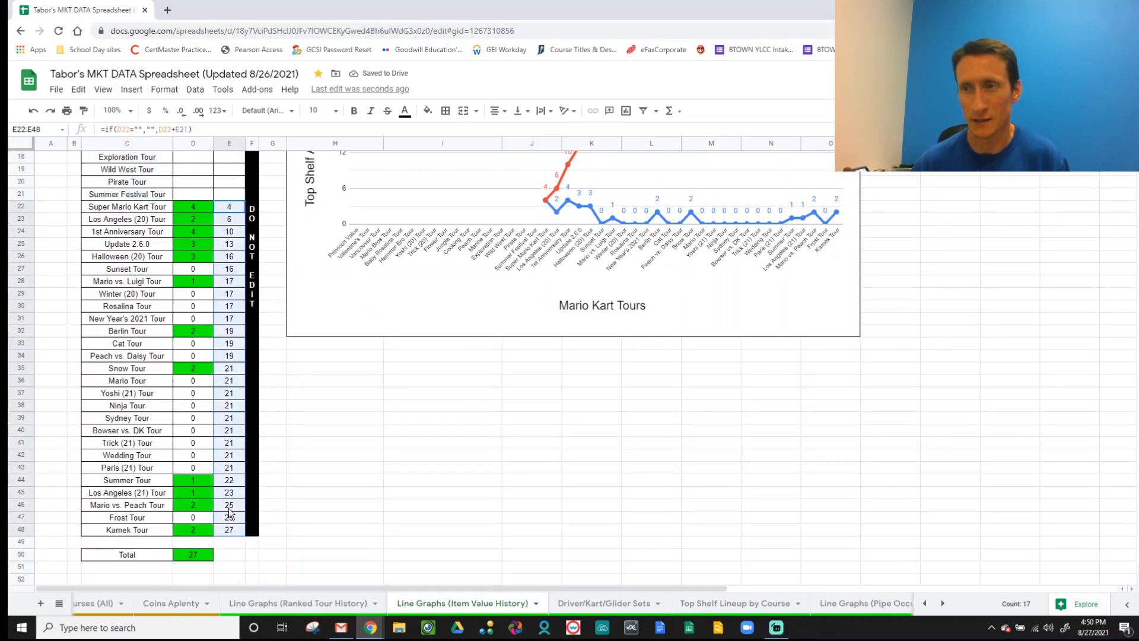
key("ctrl+c")
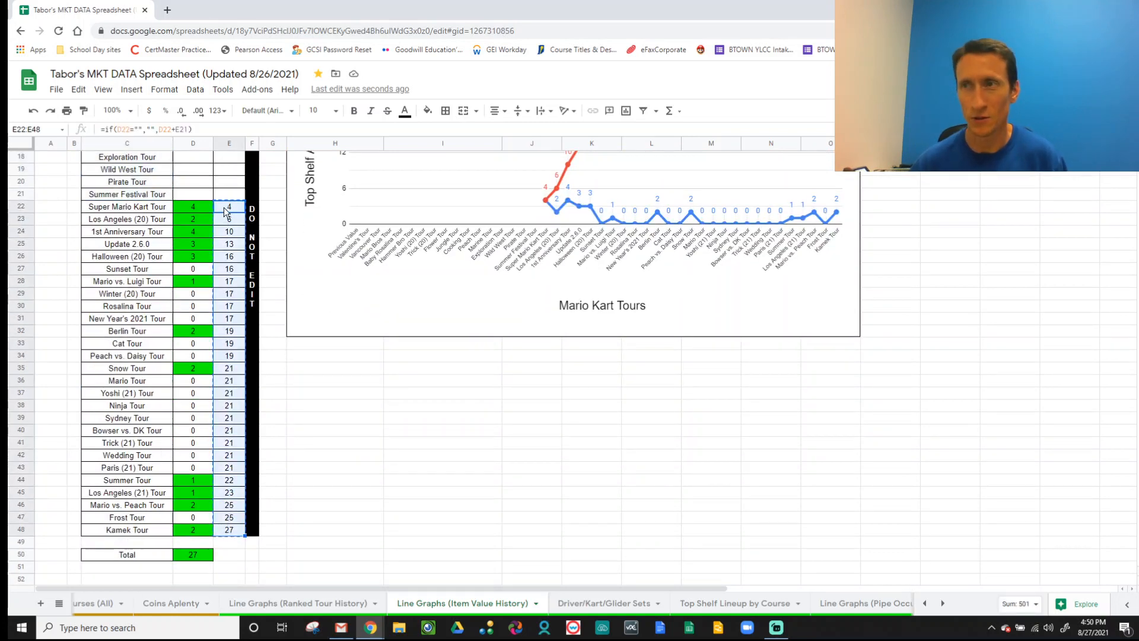
left_click(225, 207)
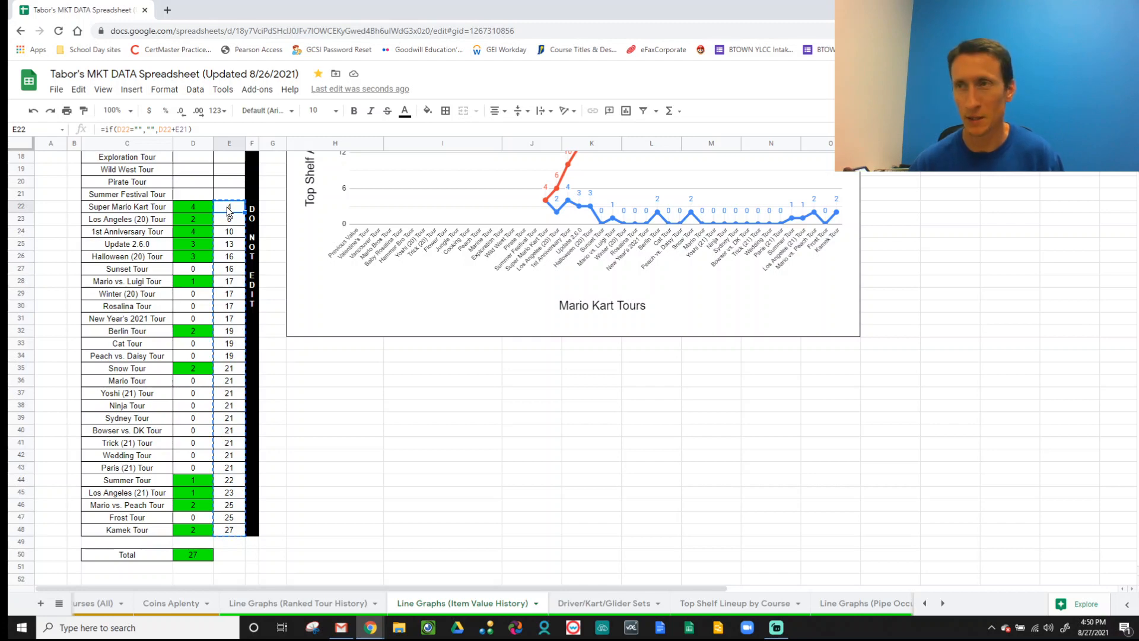
key("ctrl+v")
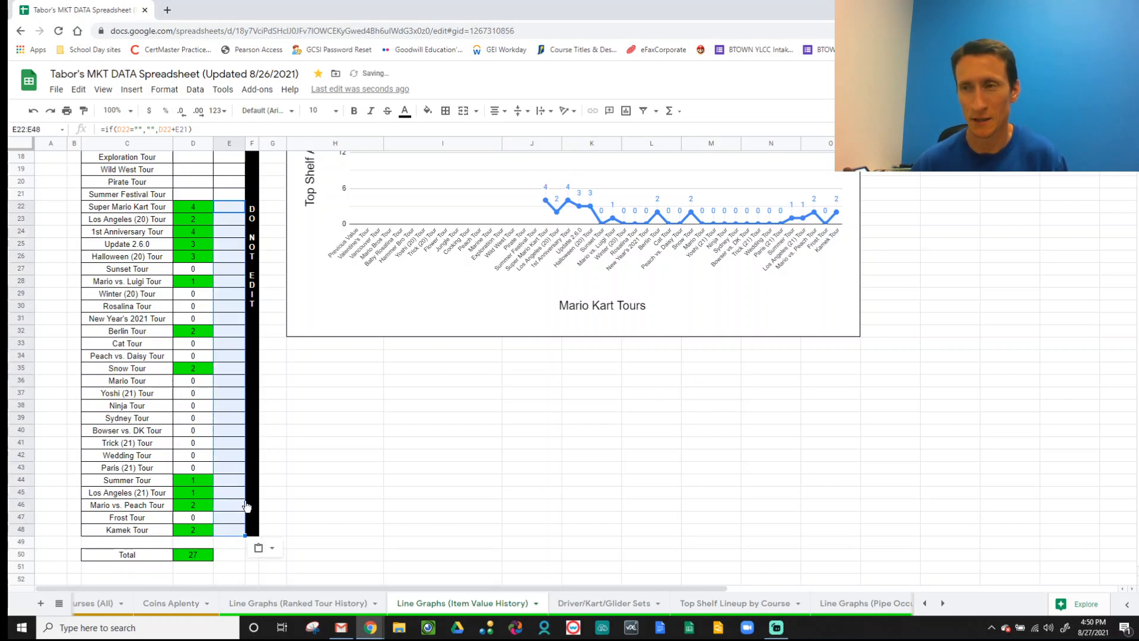
- Try again to clear the labels in C5:C21 to shorten the graph's range, and undo the deletion
scroll(234, 332, "up", 4)
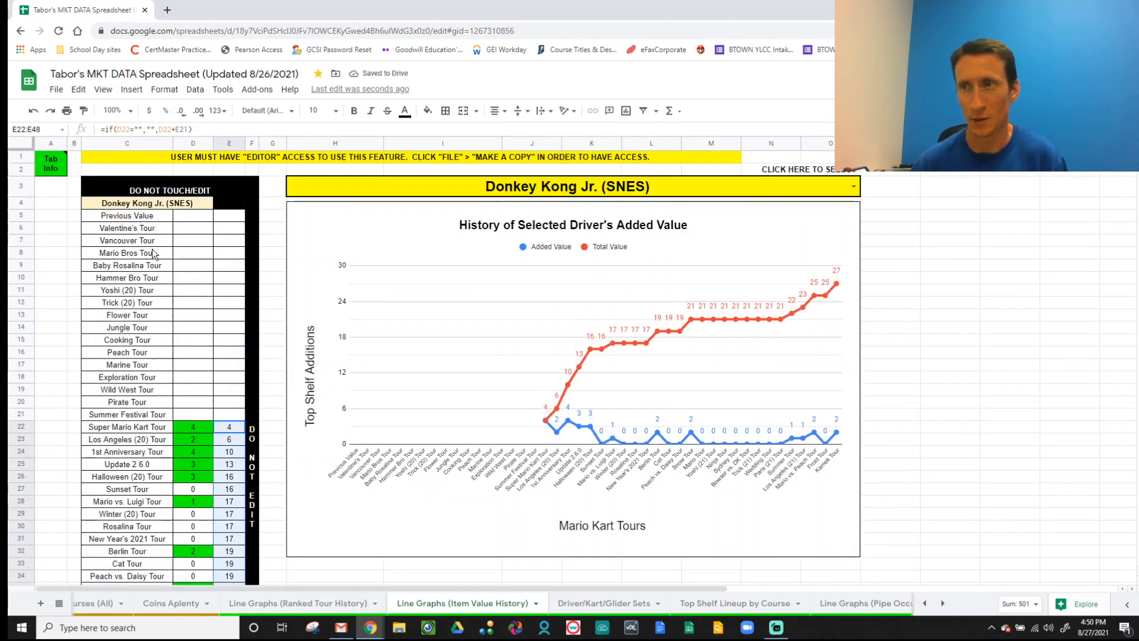
left_click_drag(137, 216, 140, 414)
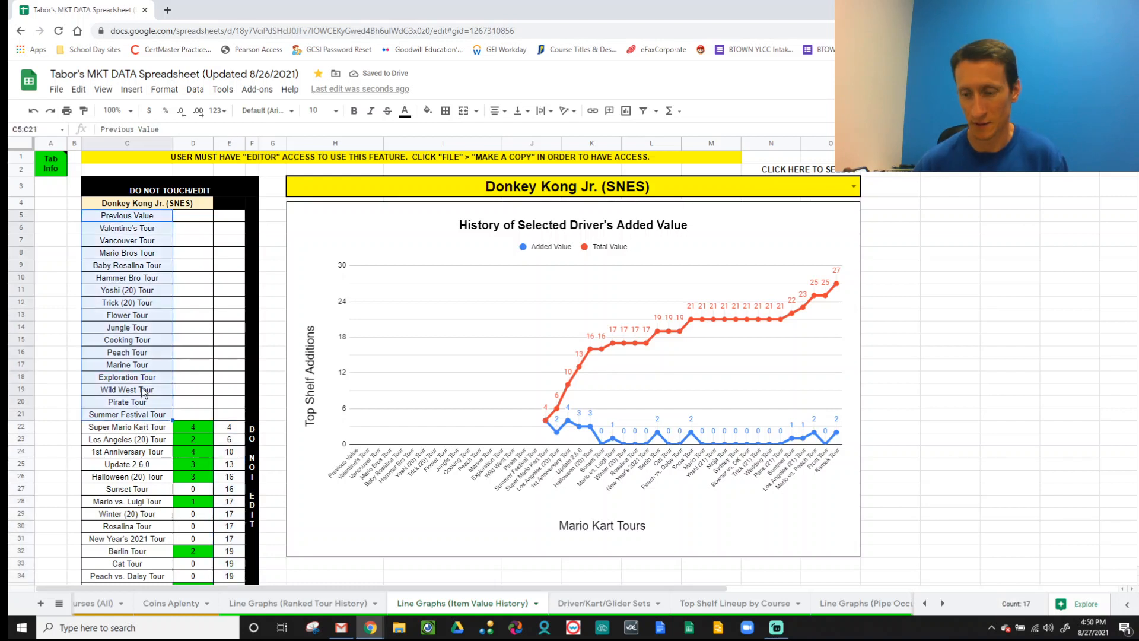
key("Delete")
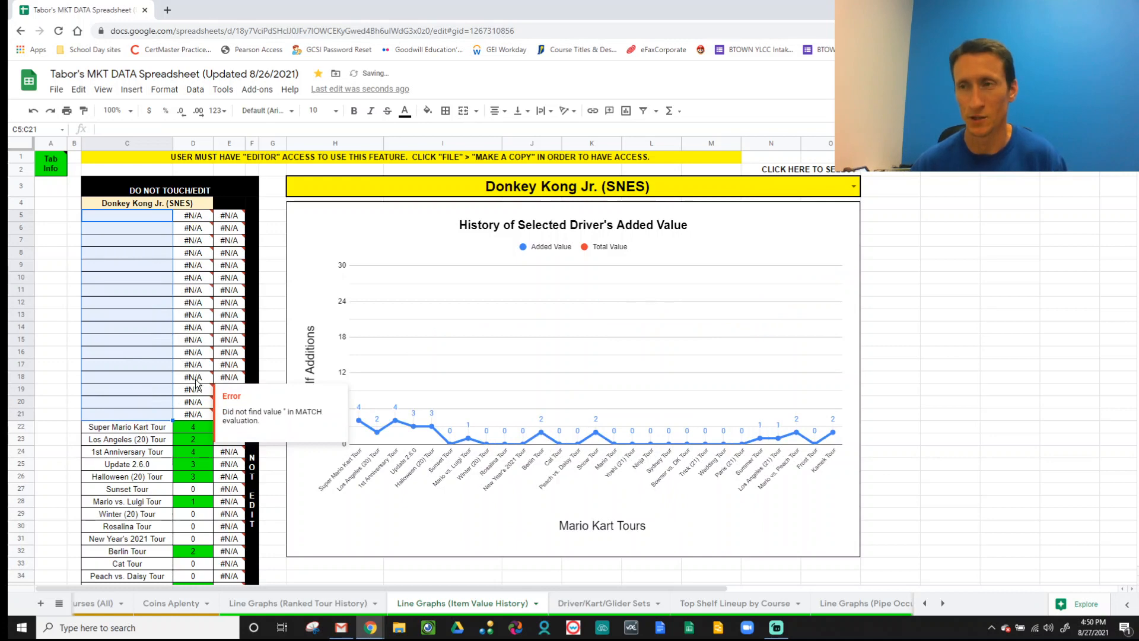
key("ctrl+z")
- Paste the copied running totals over E22:E48 as values only, replacing the formulas
scroll(185, 374, "down", 3)
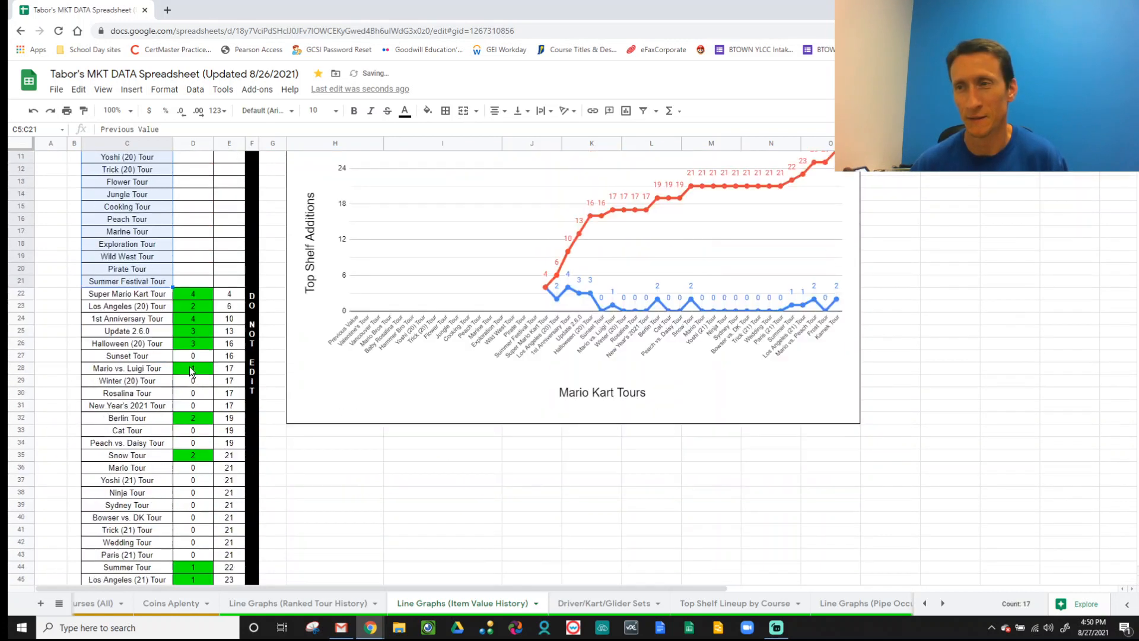
scroll(190, 366, "down", 2)
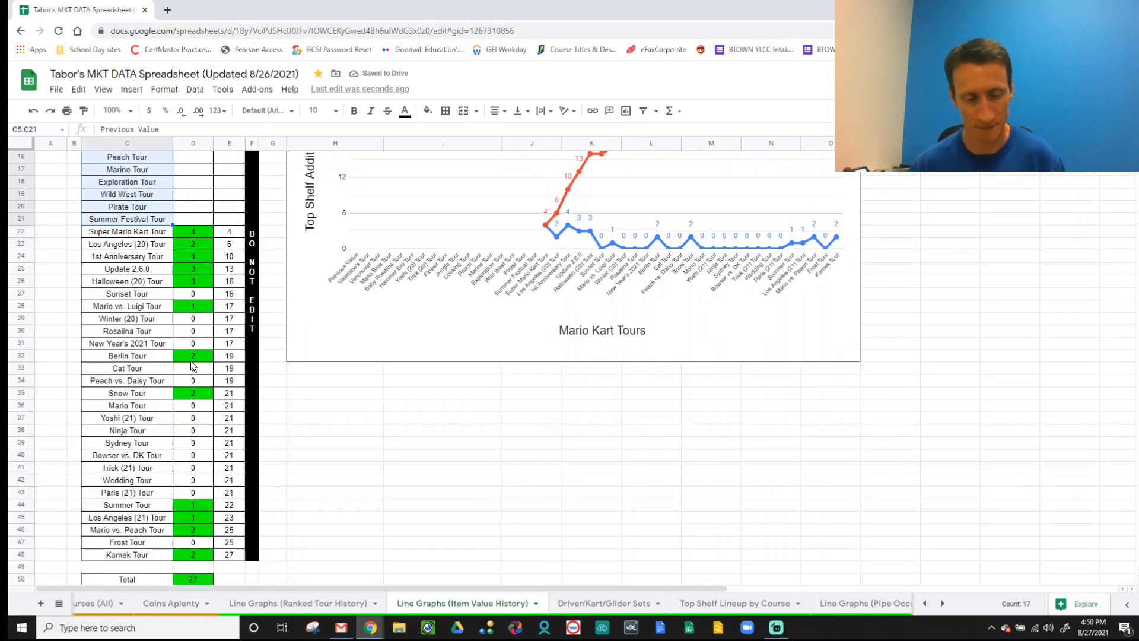
left_click(227, 233)
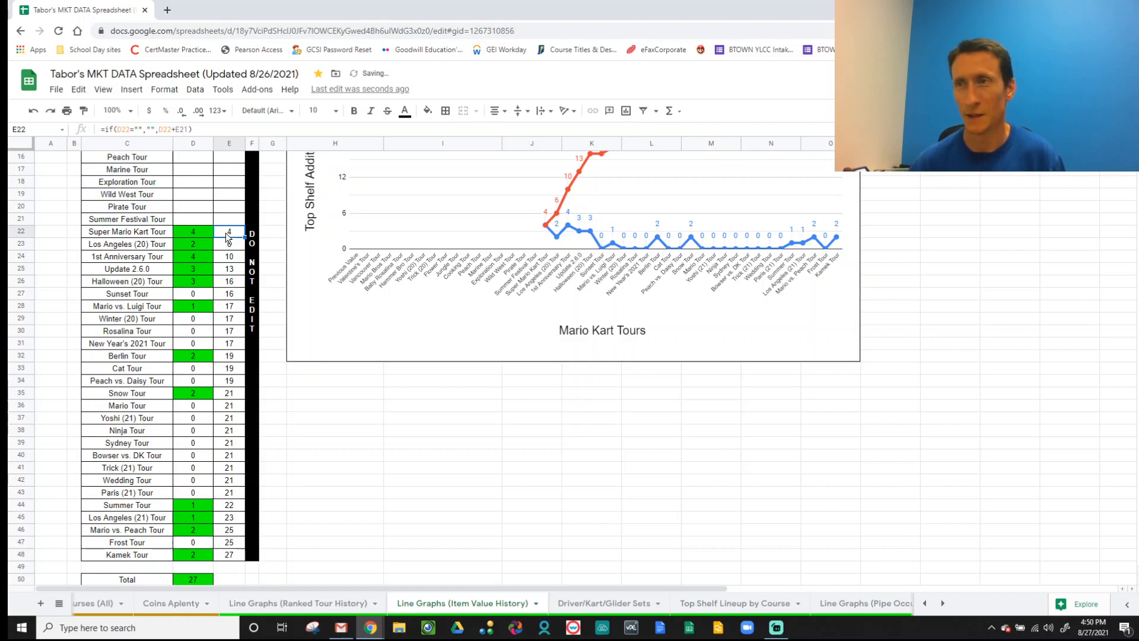
key("ctrl+v")
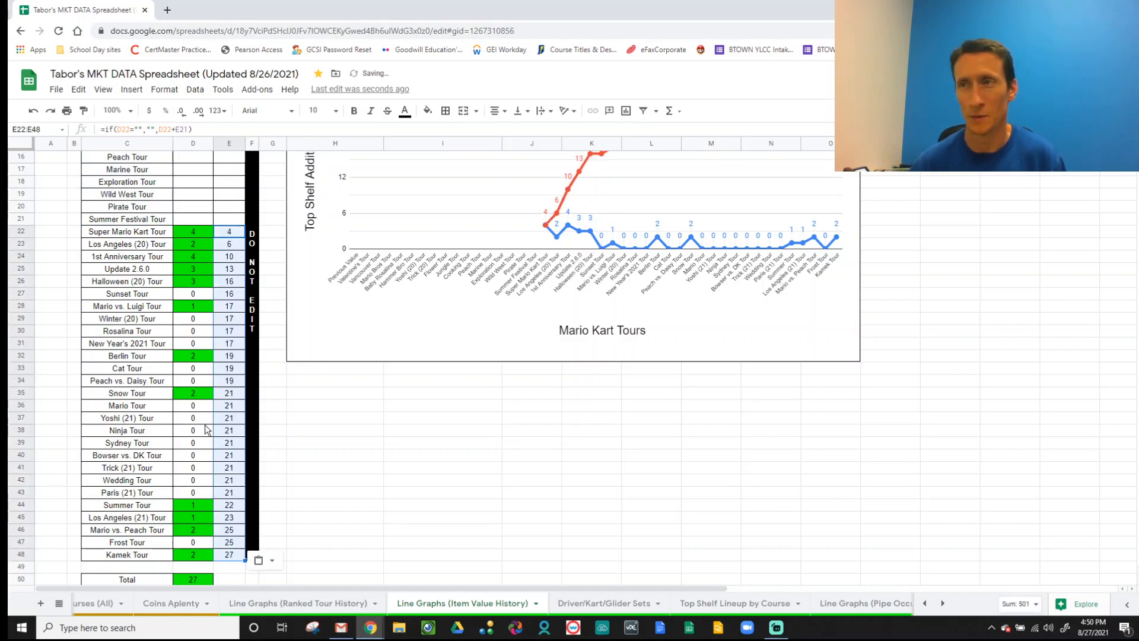
left_click(261, 560)
left_click(285, 490)
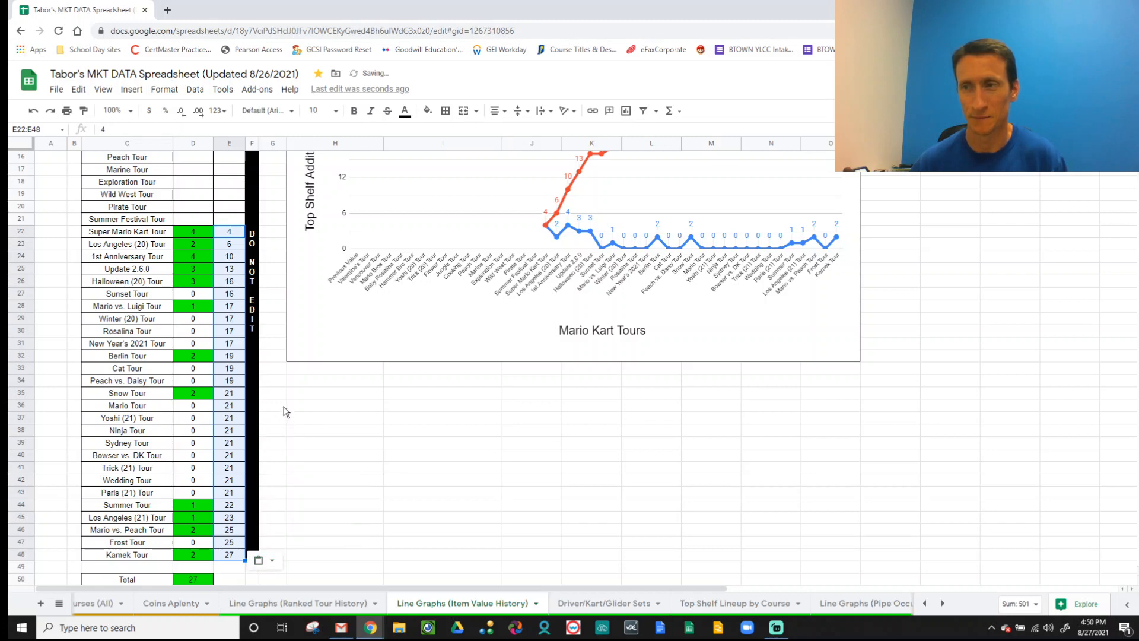
- Clear the labels from Previous Value to Summer Festival Tour in C5:C21 to shorten the value graph's range
scroll(262, 392, "up", 5)
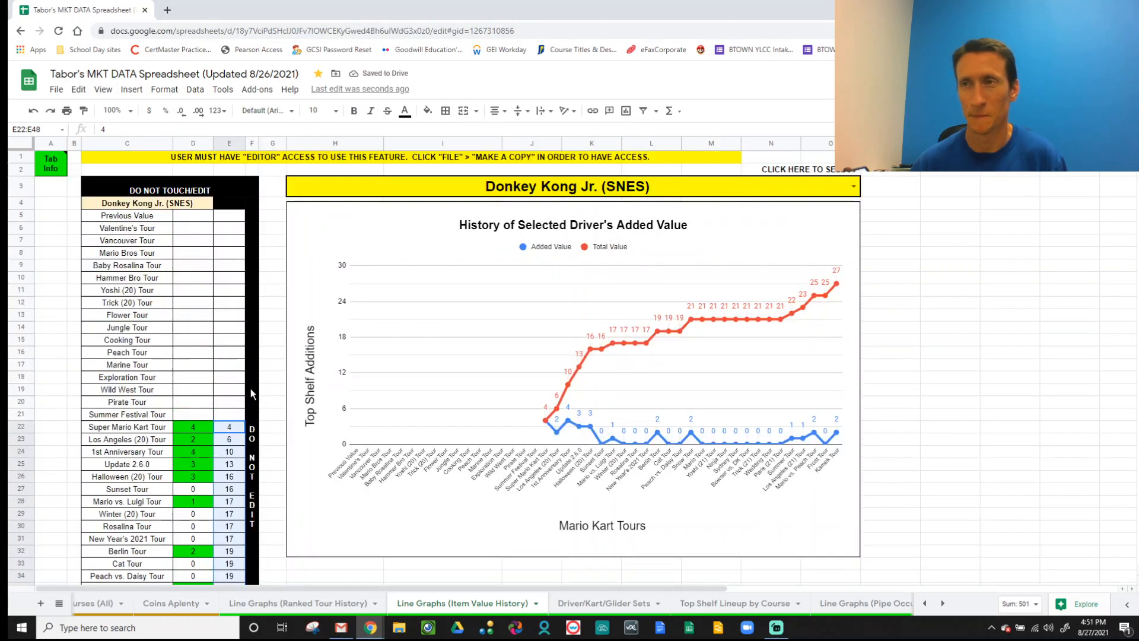
left_click_drag(138, 221, 142, 418)
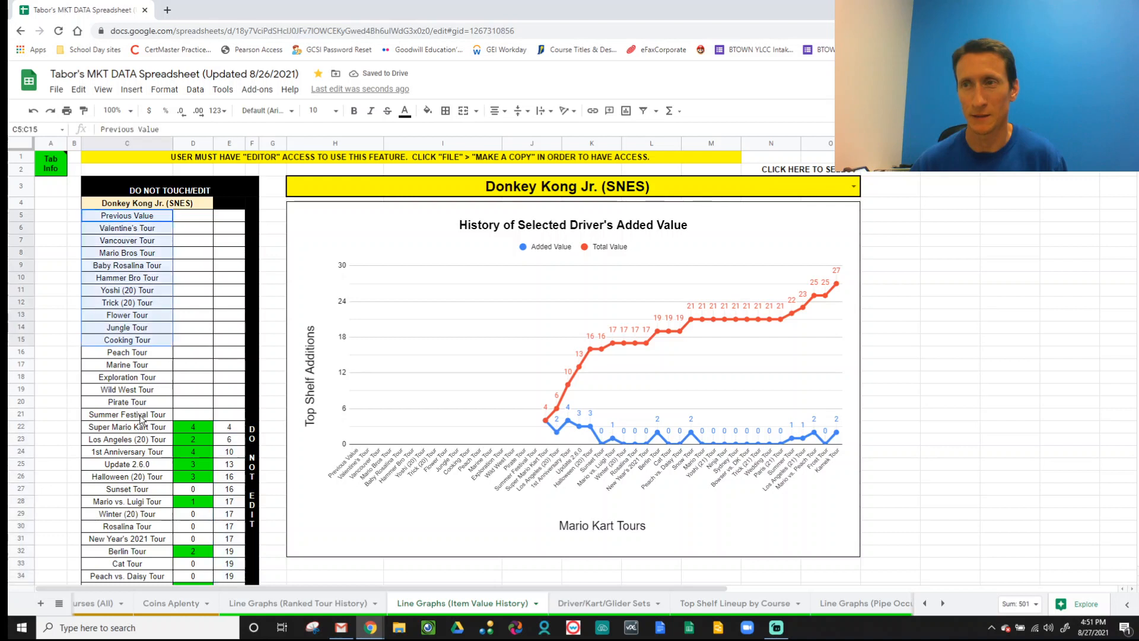
key("Delete")
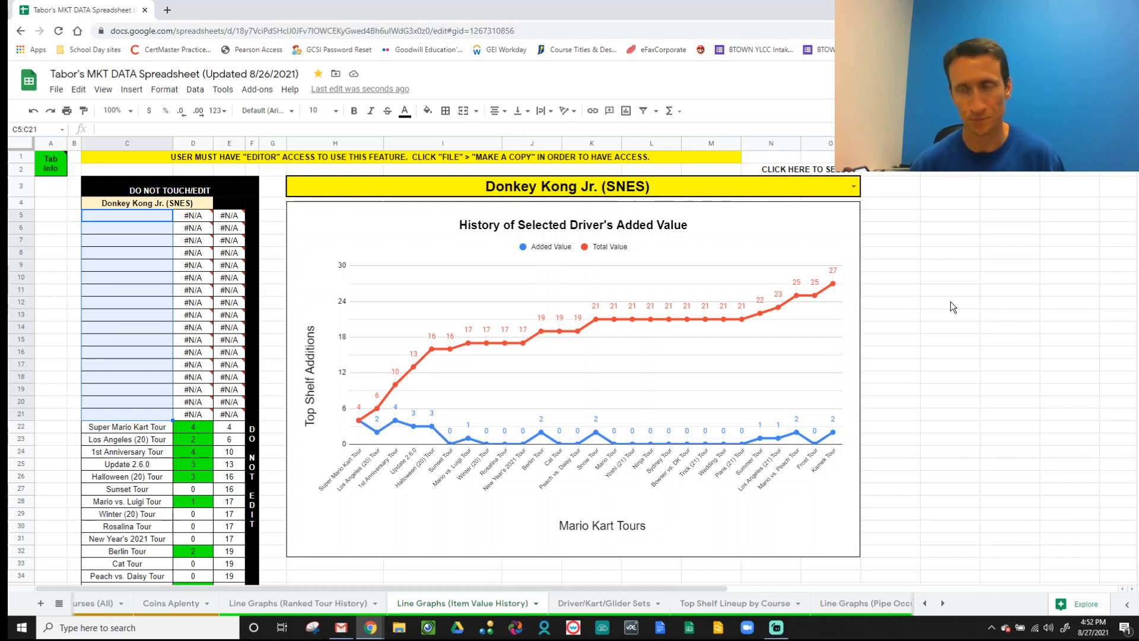
- Undo the label clearing in C5:C21, the values-only paste over E22:E48 and the edit made before them
key("ctrl+z")
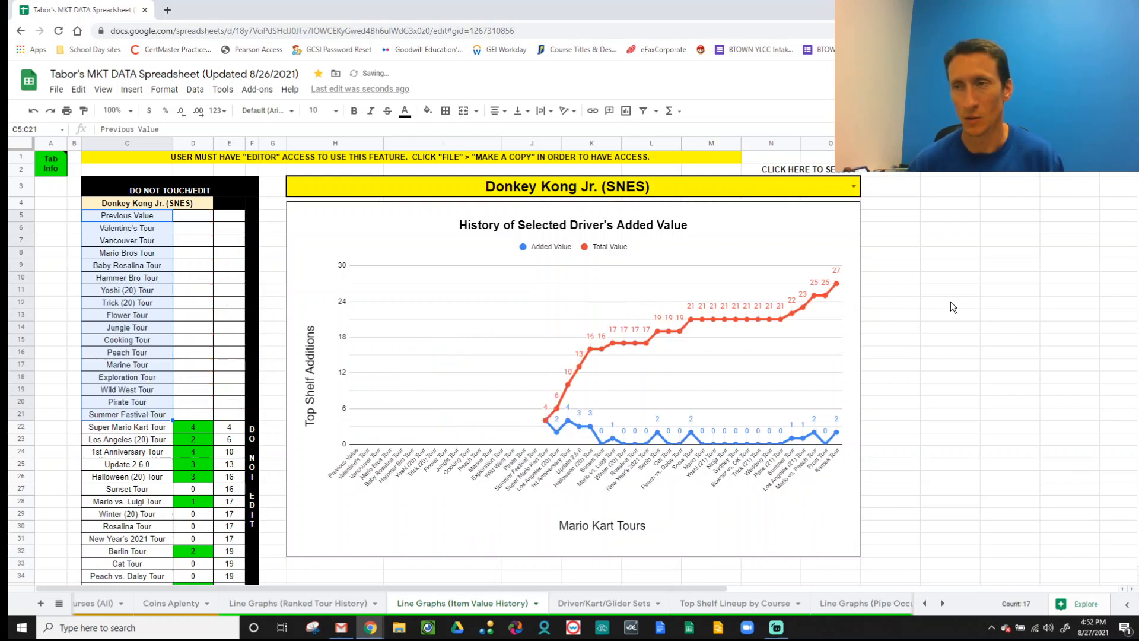
key("ctrl+z")
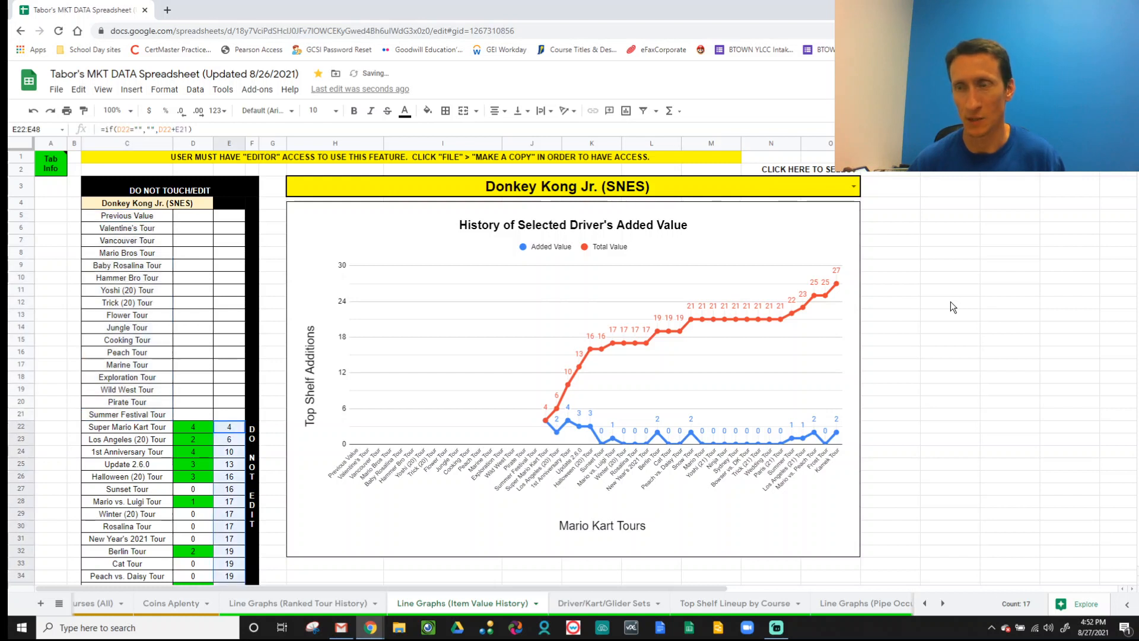
key("ctrl+z")
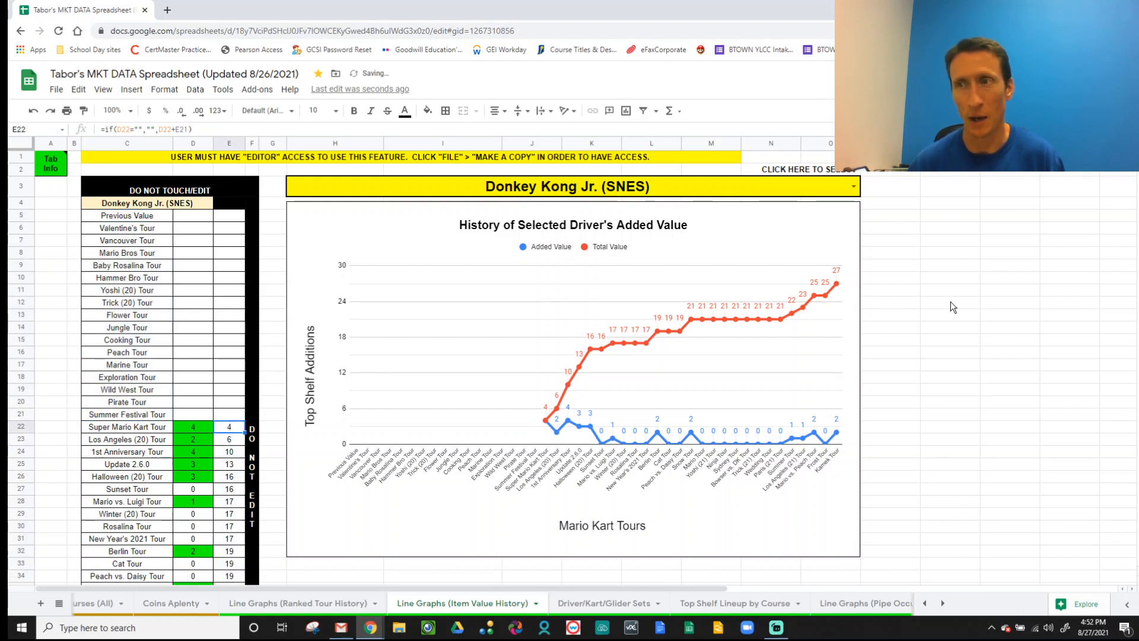
key("ctrl+z")
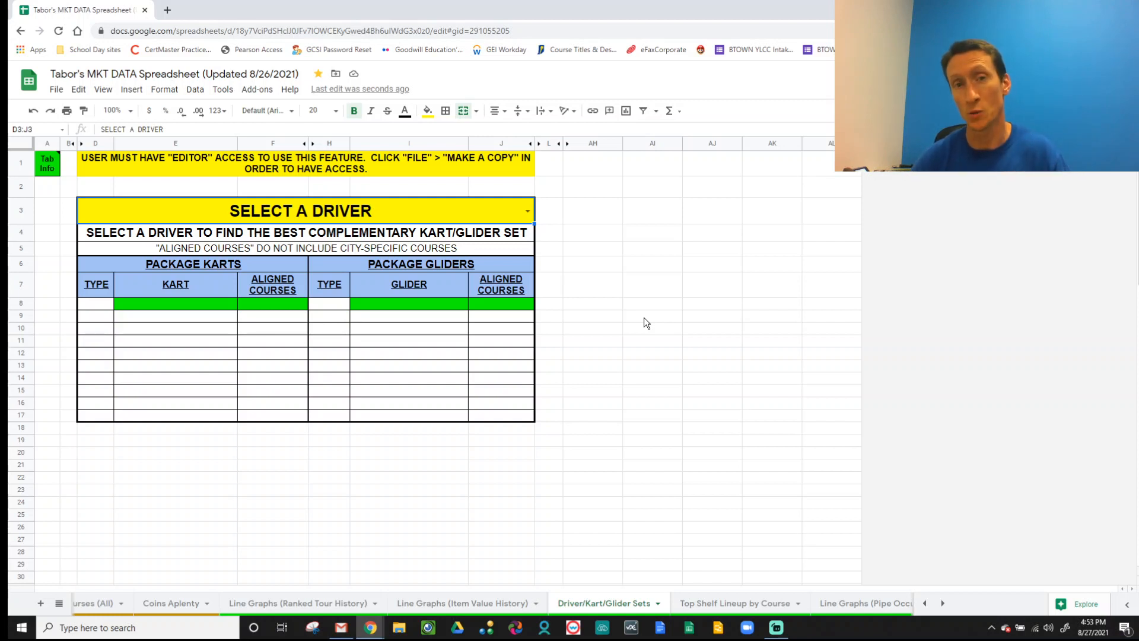
- Choose Pauline (Rose) as the driver on the Driver/Kart/Glider Sets sheet to list her complementary karts and gliders
left_click(394, 211)
type("rose")
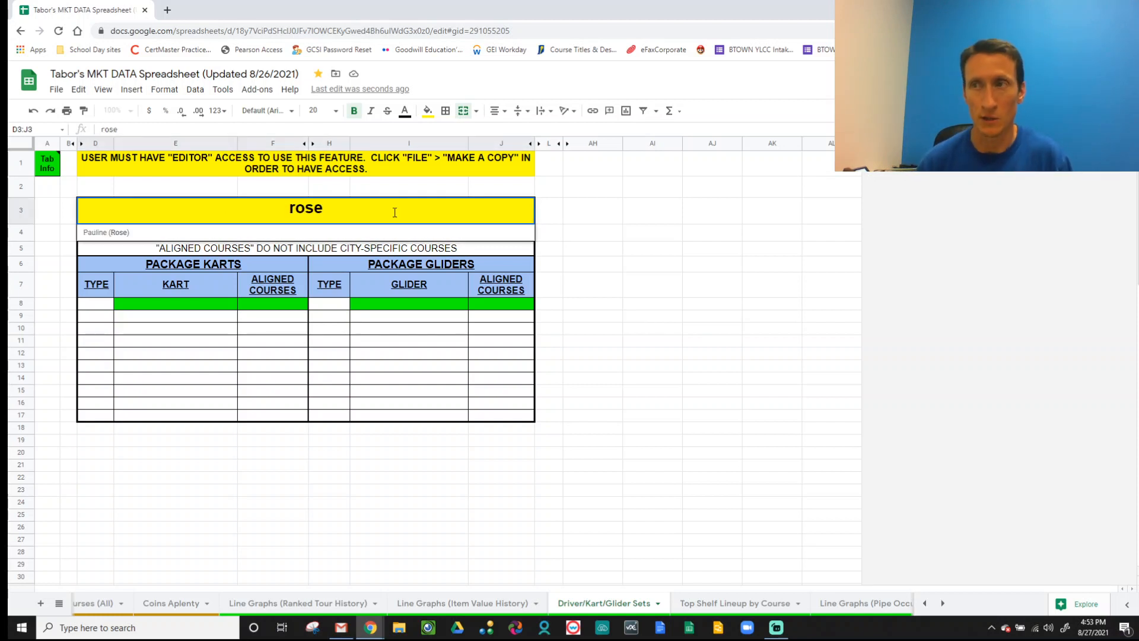
key("Return")
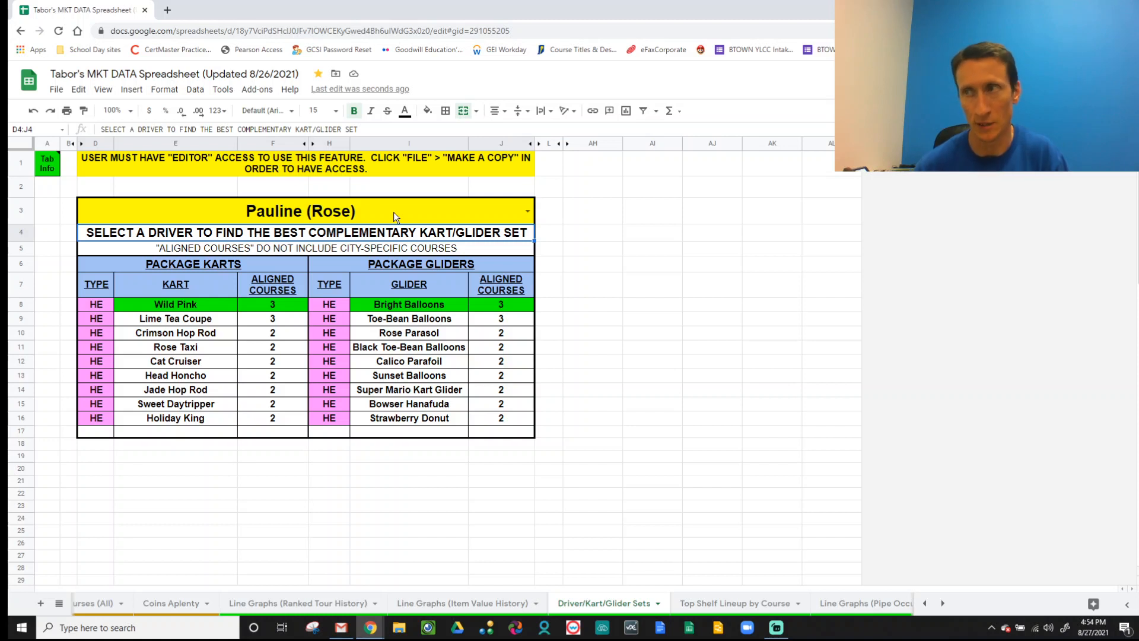
- Change the selected driver to Shy Guy (Ninja) to list the matching karts and gliders
left_click(393, 212)
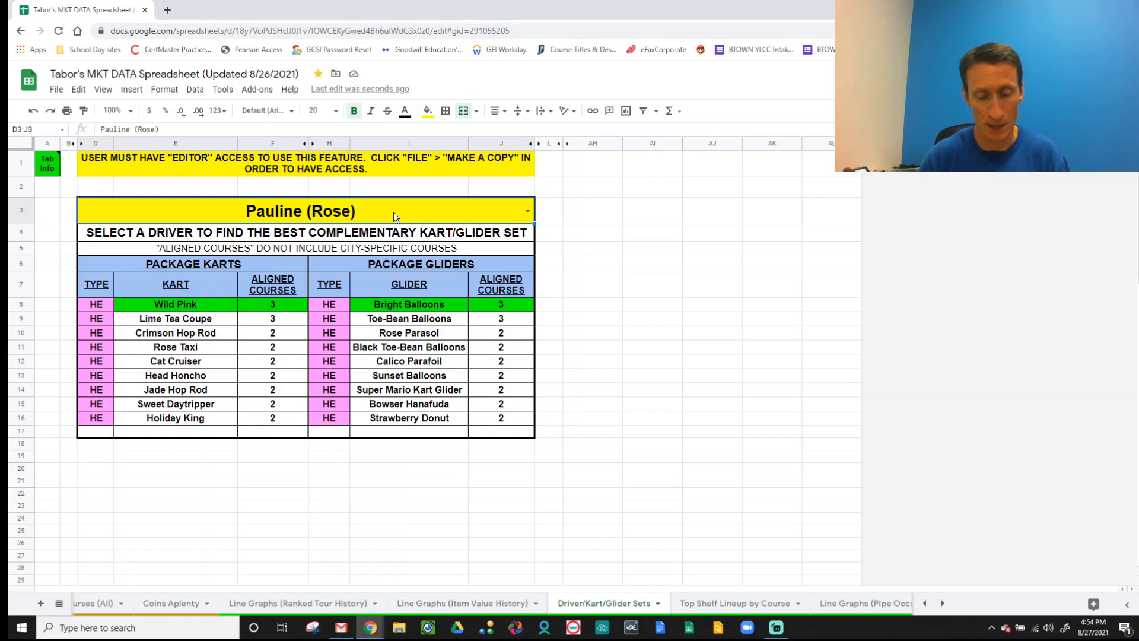
type("shy")
key("Down")
key("Down")
key("Down")
key("Down")
key("Down")
key("Up")
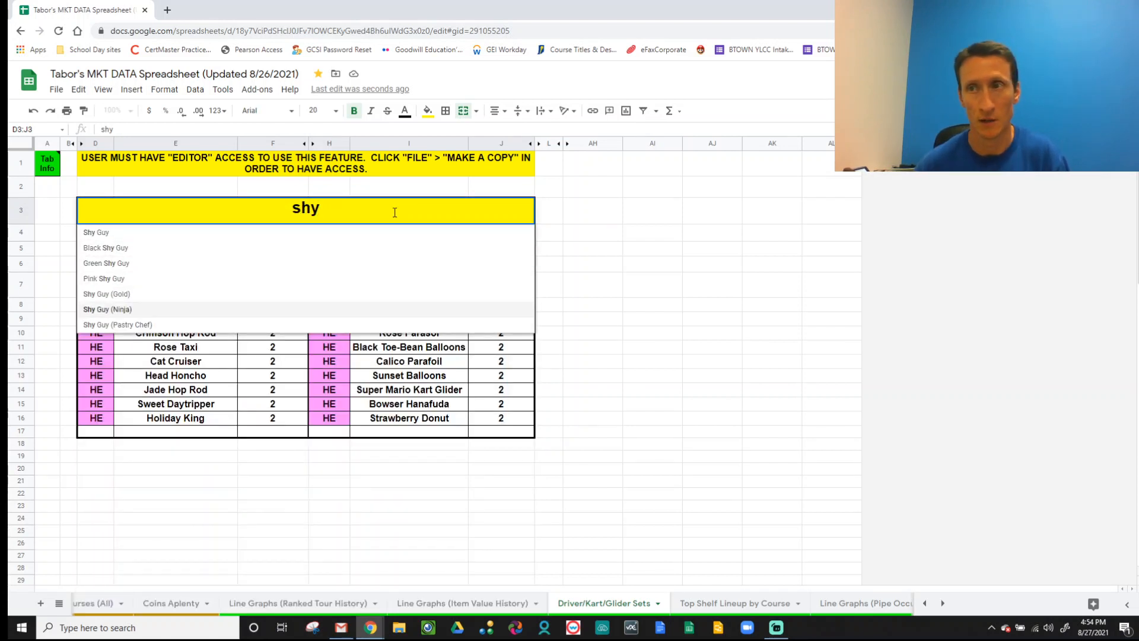
key("Return")
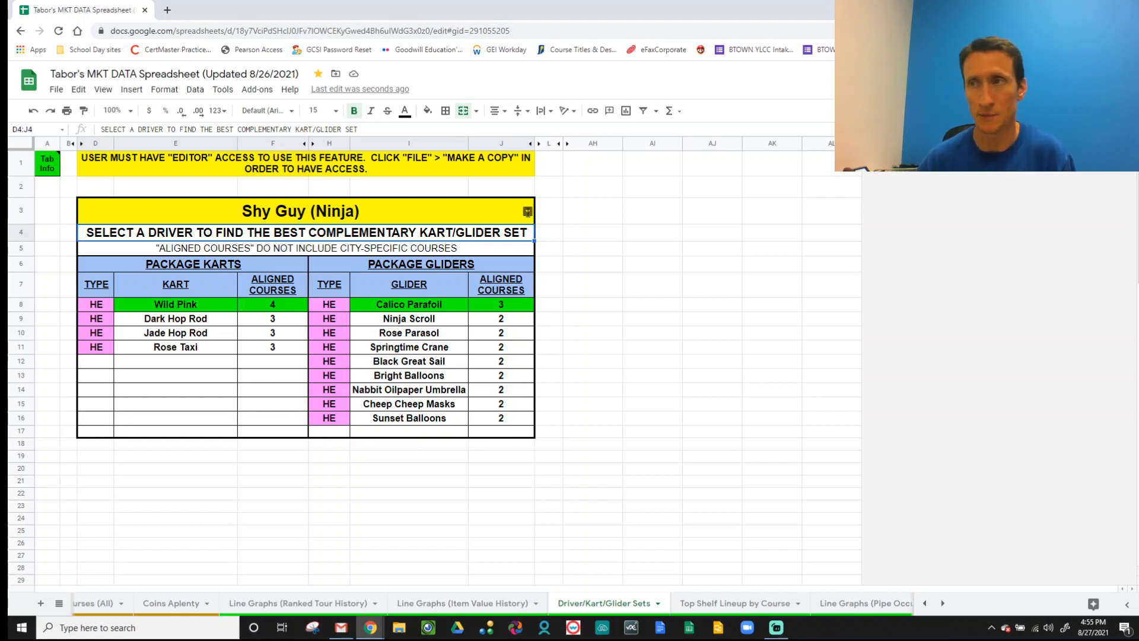
- Reset the driver selector to SELECT A DRIVER and open the Top Shelf Lineup by Course sheet
left_click(528, 212)
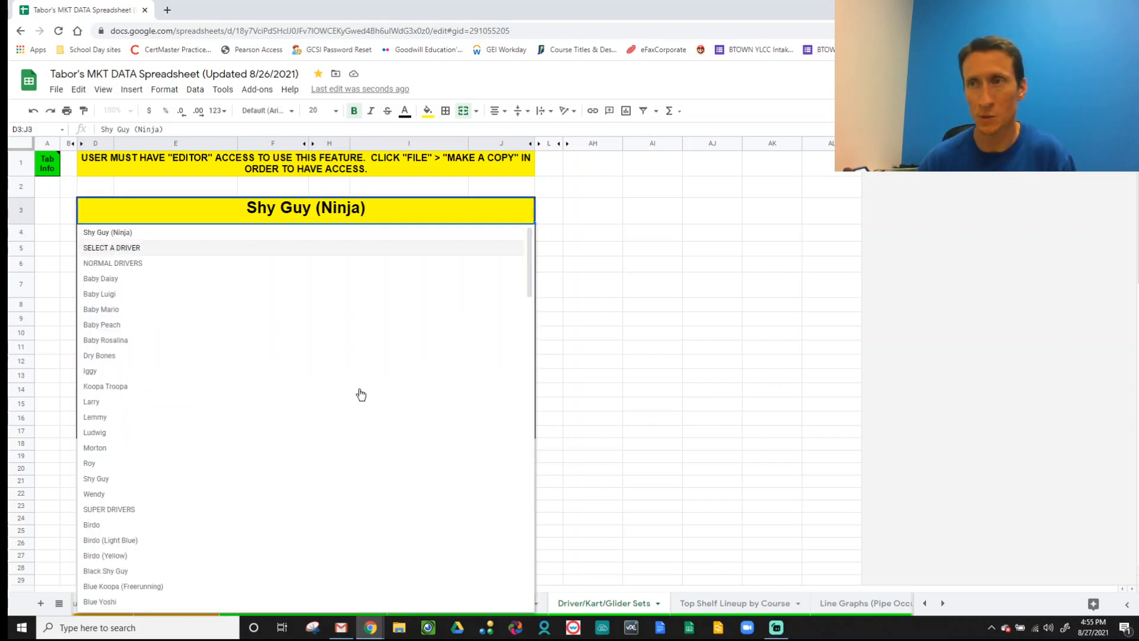
key("Return")
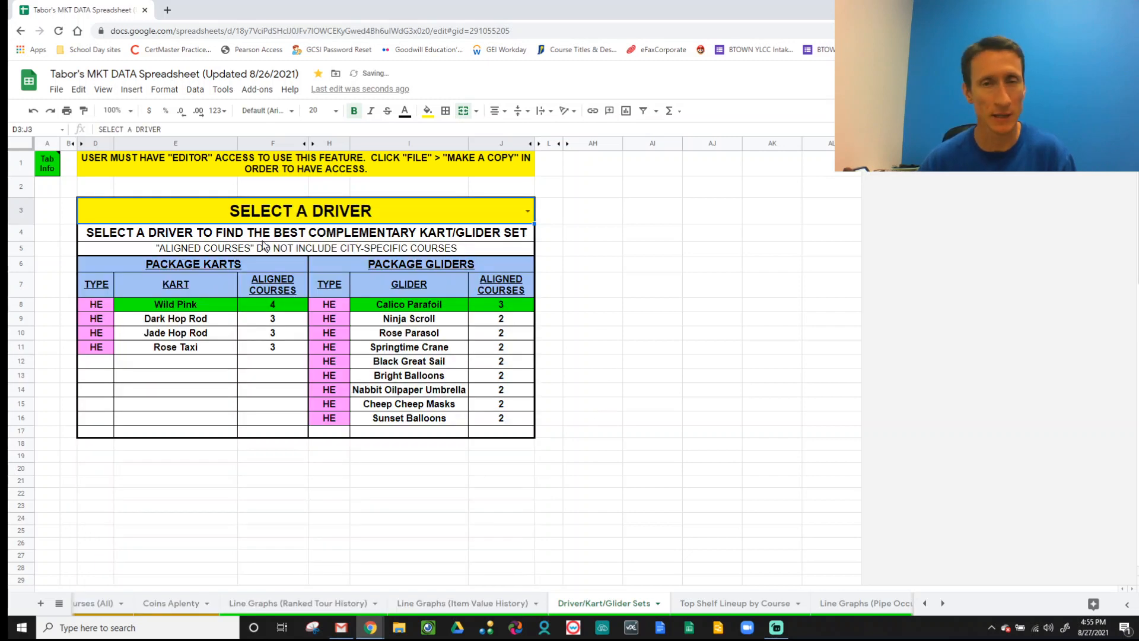
left_click(744, 604)
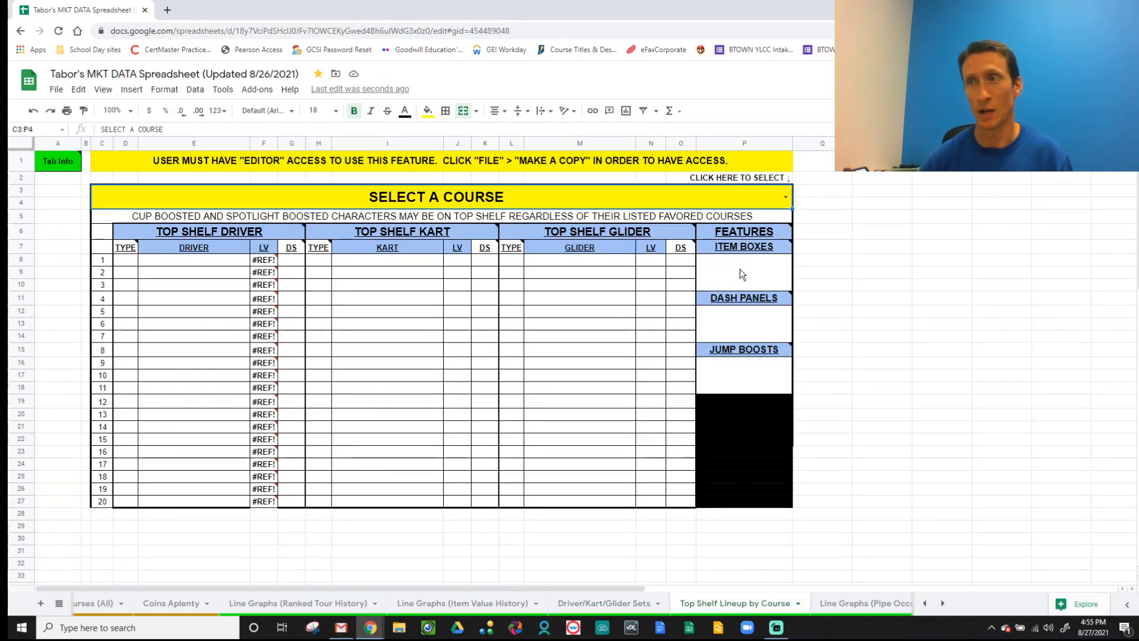
- Check the formula behind the first driver level cell, F8, and choose N64 Royal Raceway as the course
left_click(266, 262)
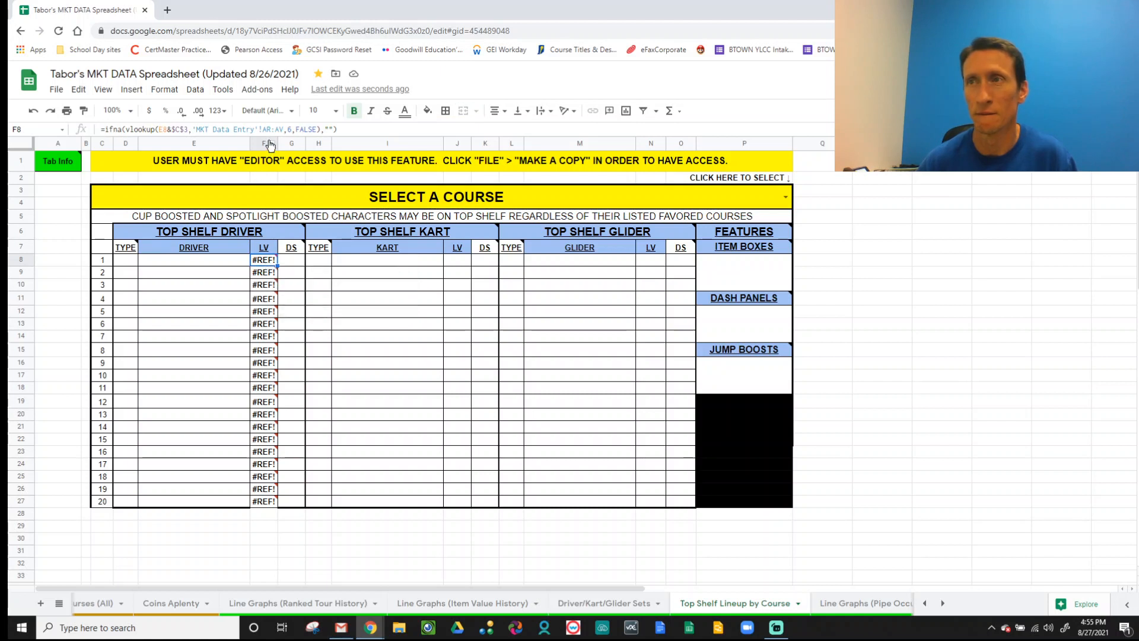
left_click(786, 197)
scroll(465, 333, "down", 10)
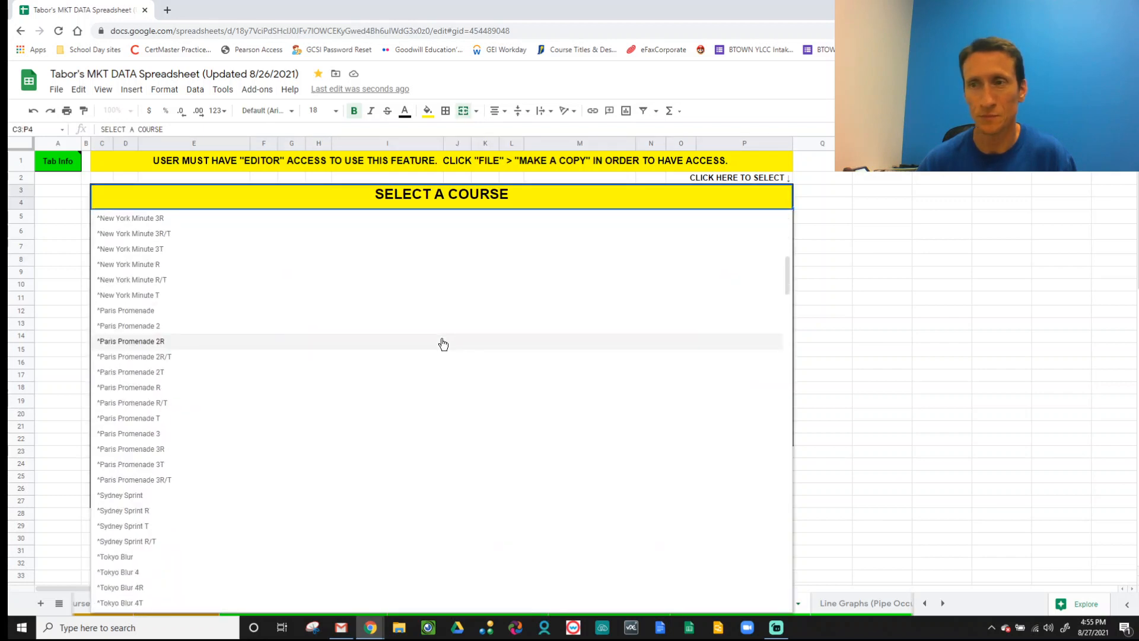
scroll(356, 368, "down", 10)
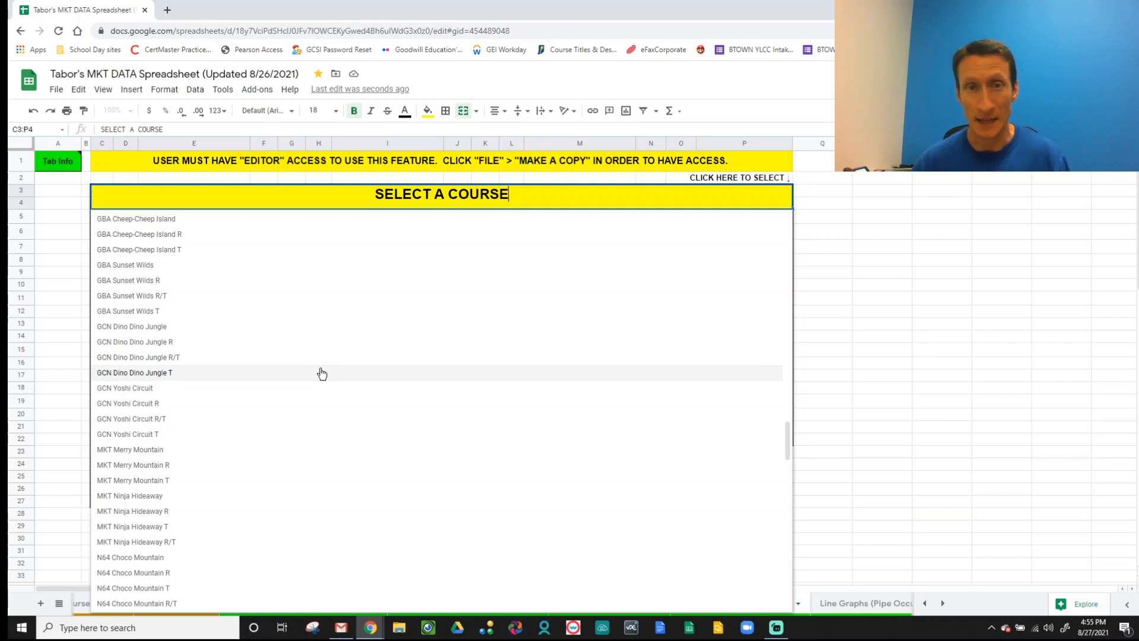
scroll(297, 371, "down", 3)
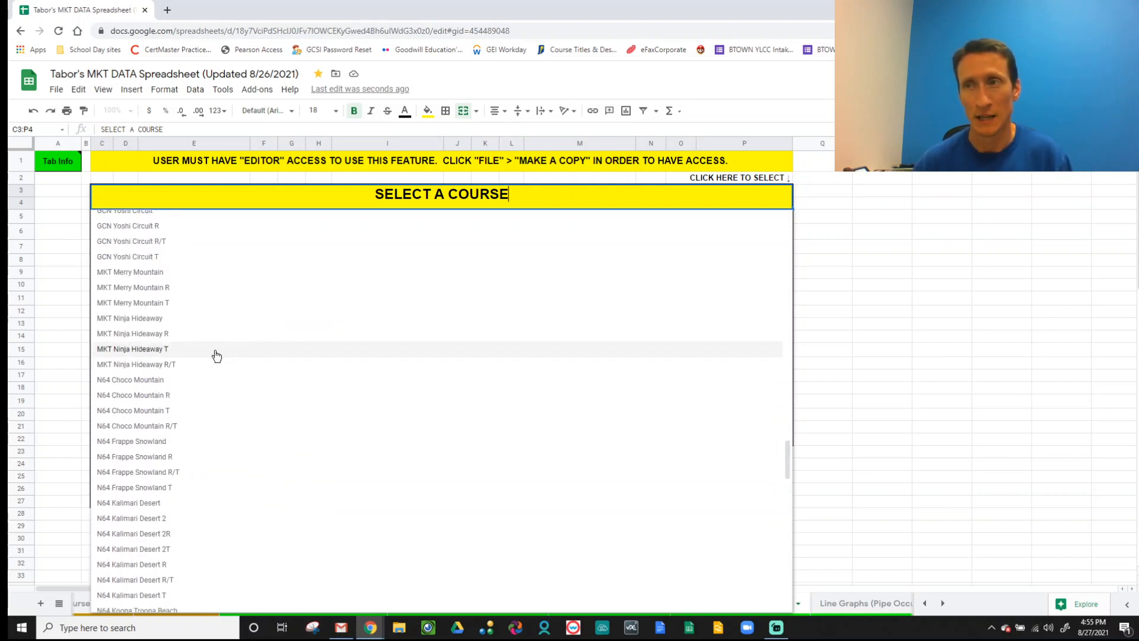
scroll(237, 356, "down", 5)
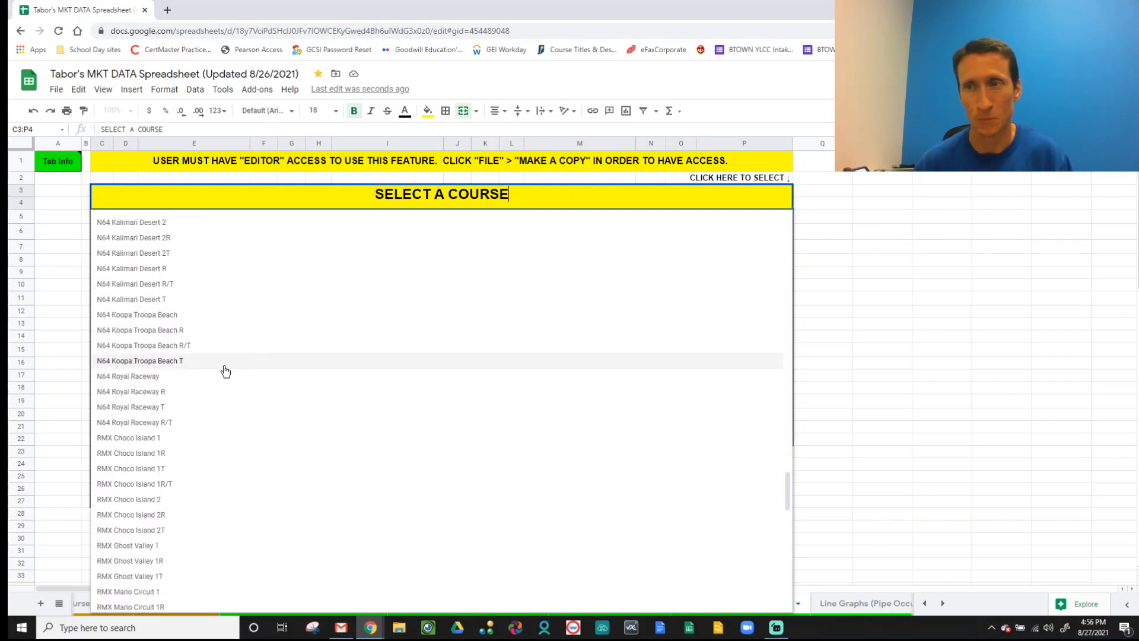
left_click(155, 380)
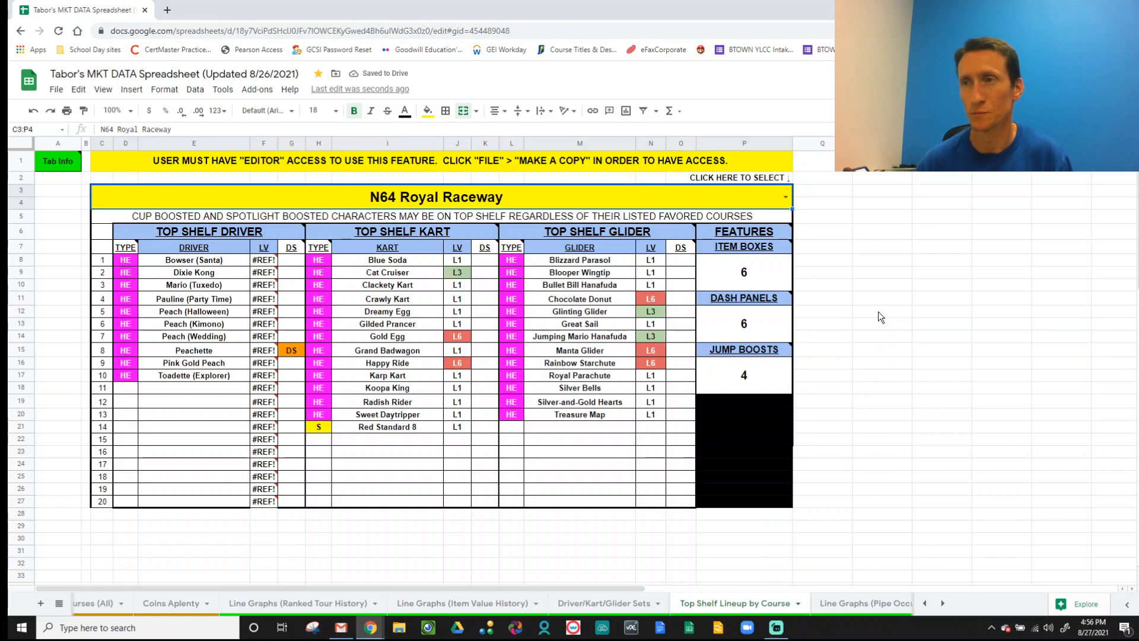
- Compare the level formulas in F8 and J8, and set the VLOOKUP column index in F8 to 5
left_click(270, 265)
left_click(462, 264)
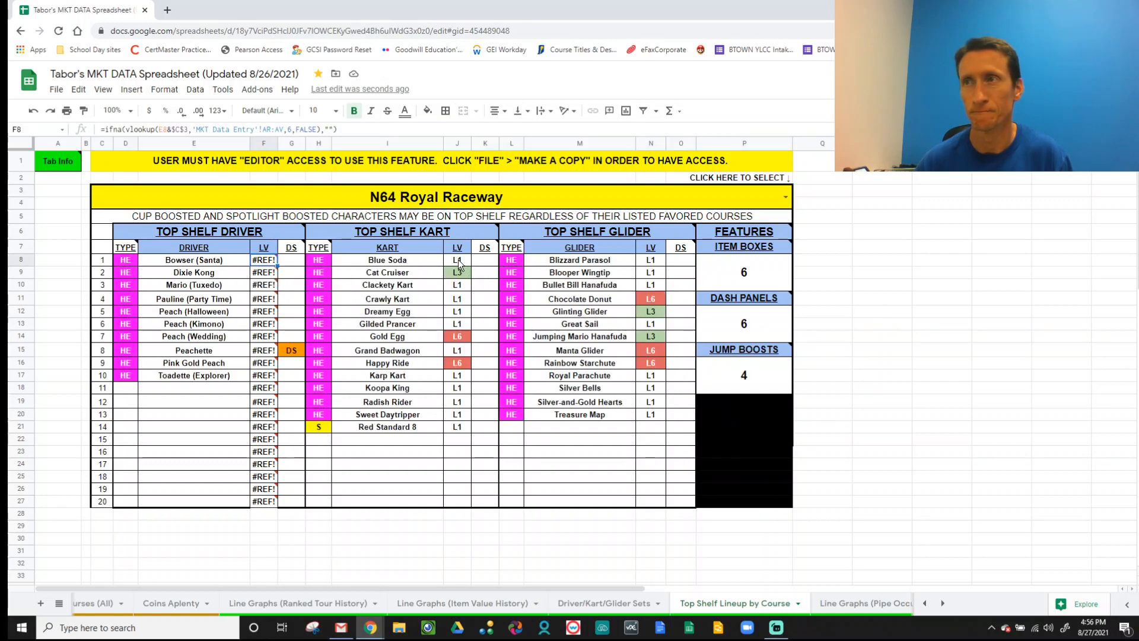
mouse_move(269, 264)
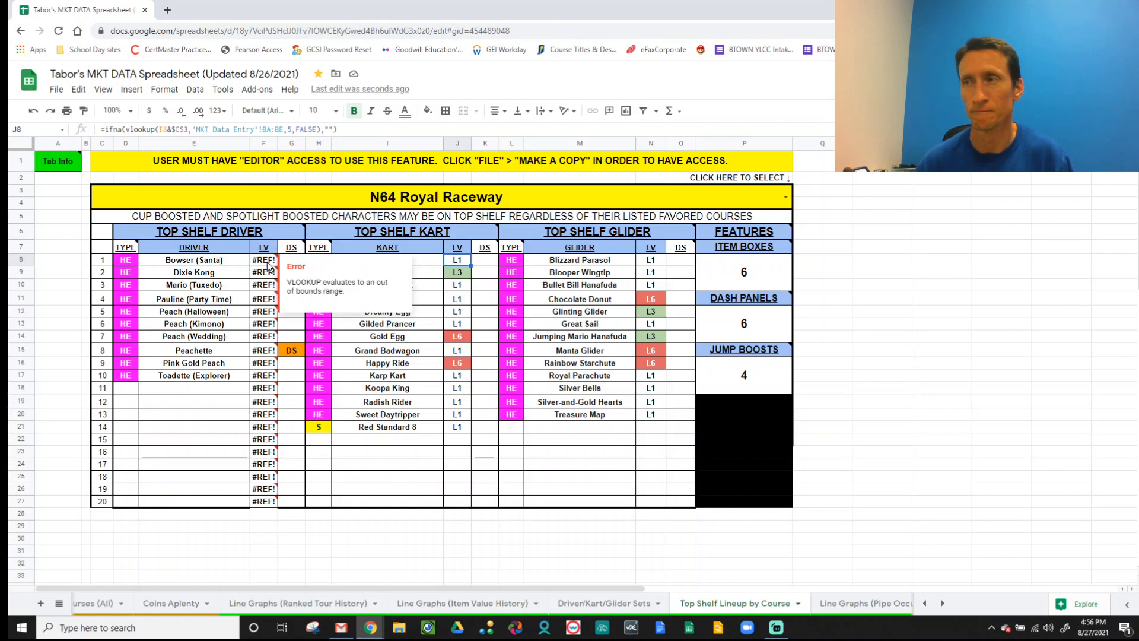
left_click(270, 265)
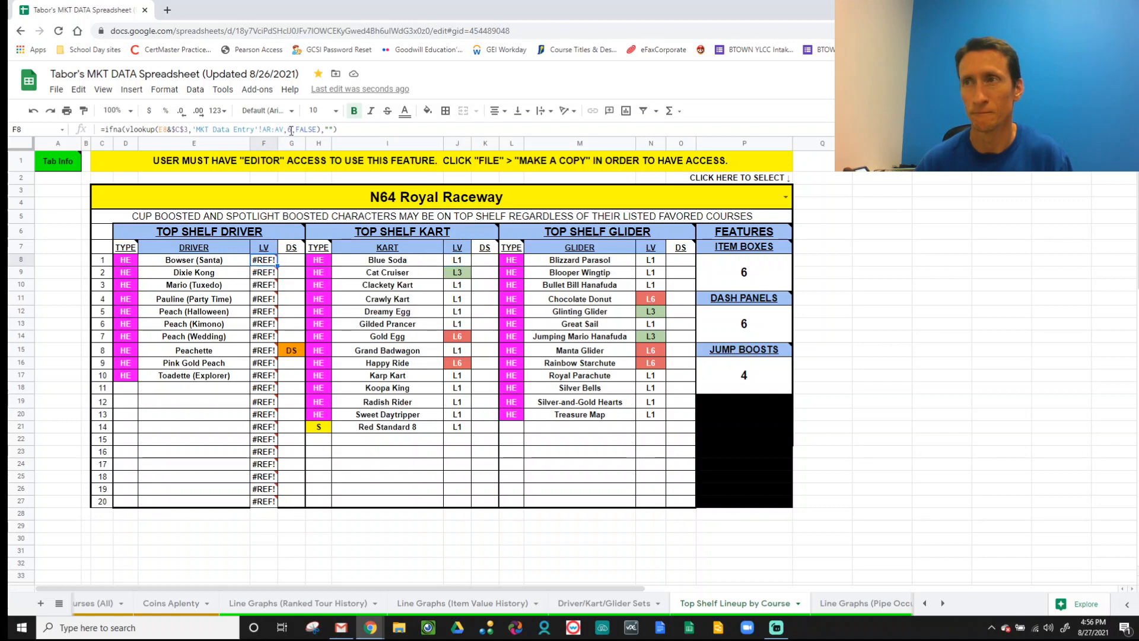
key("BackSpace")
type("5")
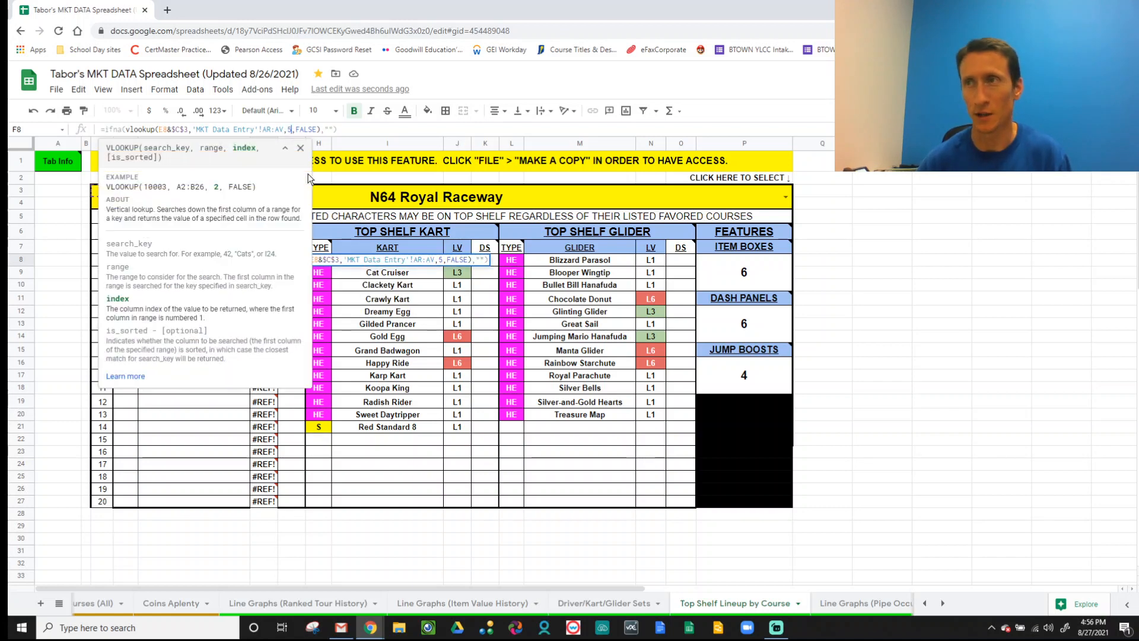
key("Return")
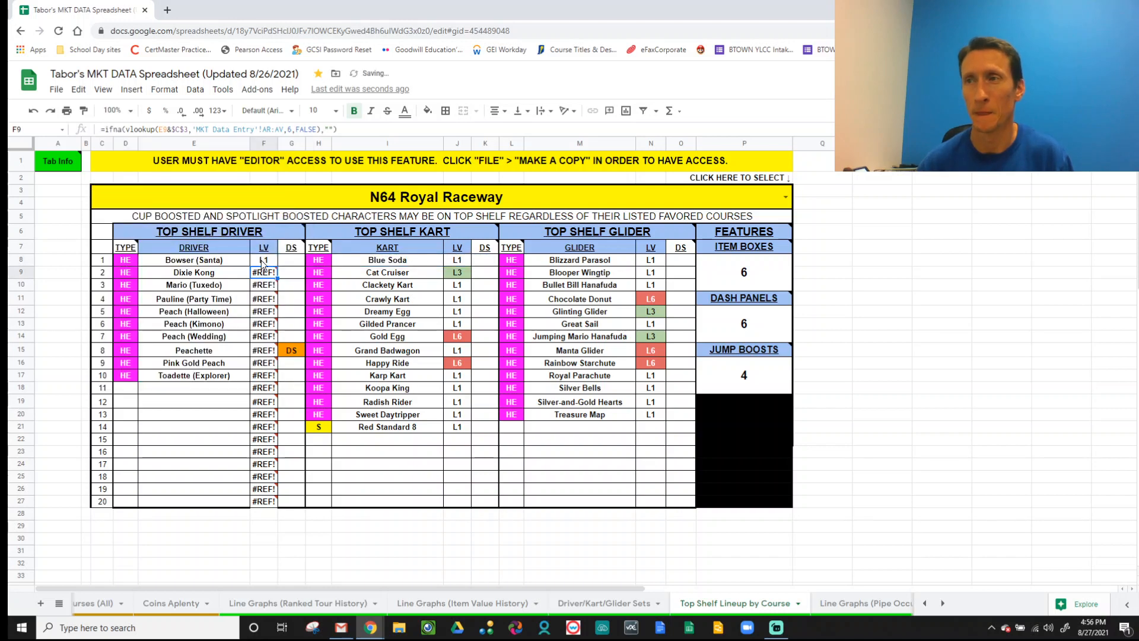
- Fill the corrected level formula from F8 down the driver LV column to F27
key("Up")
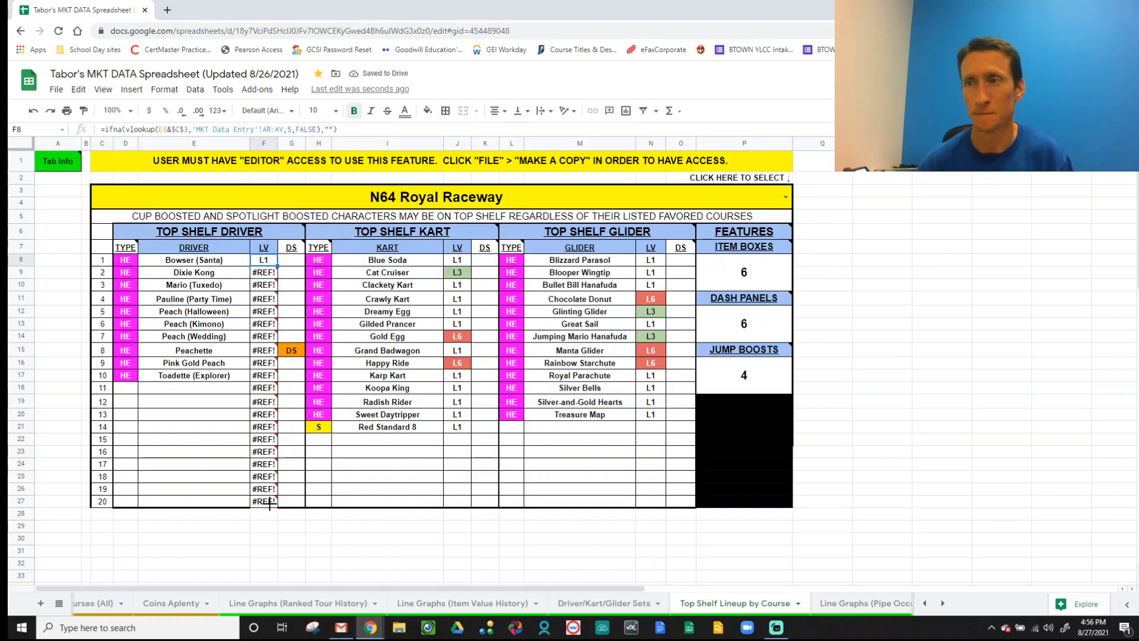
left_click_drag(266, 524, 270, 542)
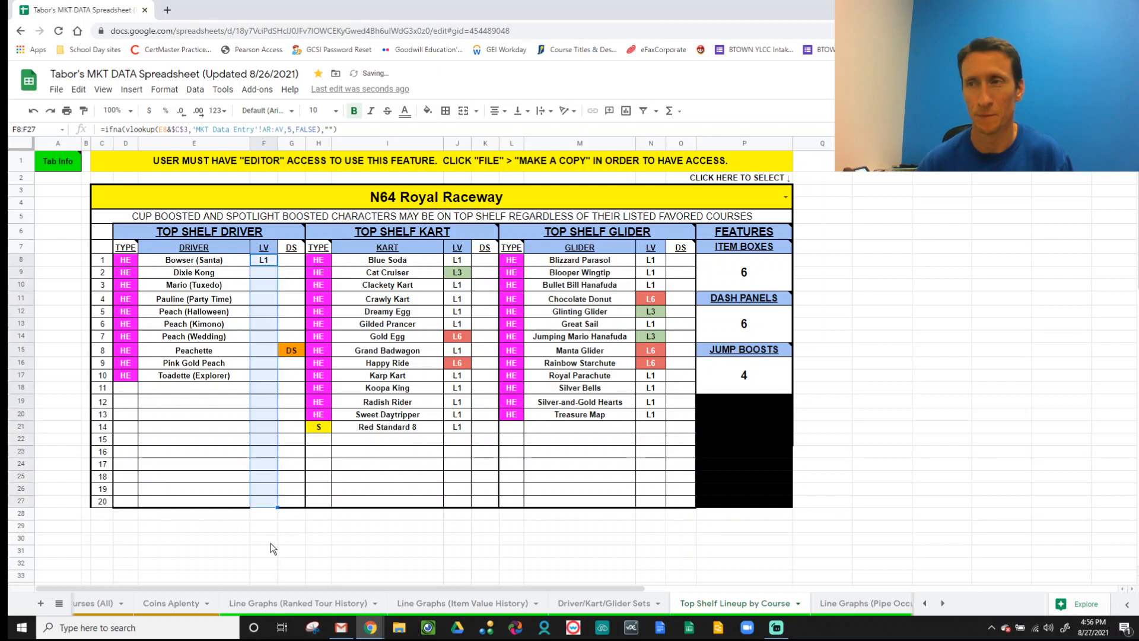
left_click(212, 526)
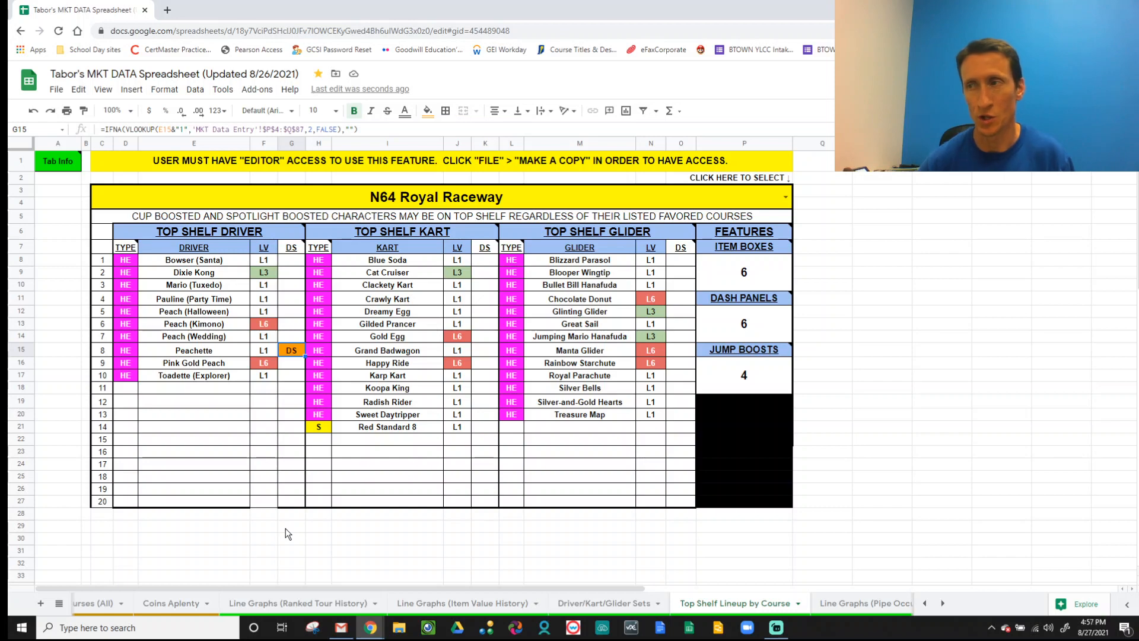
- Change the selected course to DS Luigi's Mansion T to list its top shelf drivers, karts and gliders
left_click(724, 191)
type("luig")
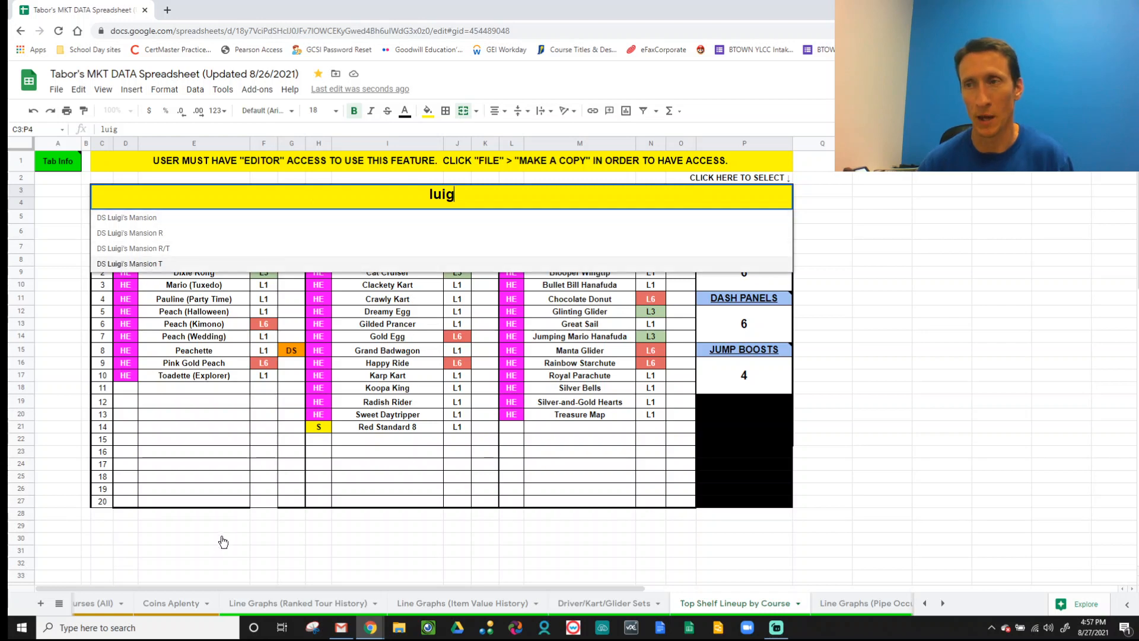
key("Return")
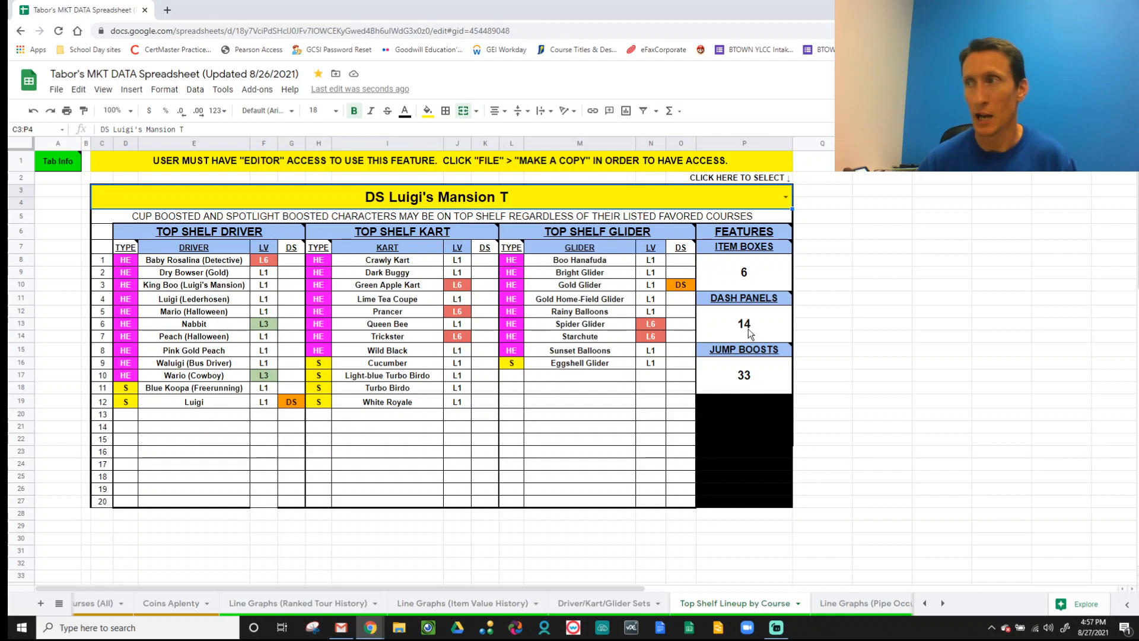
- Examine the course's Item Boxes, Dash Panels and Jump Boosts cells in the Features column
left_click(759, 270)
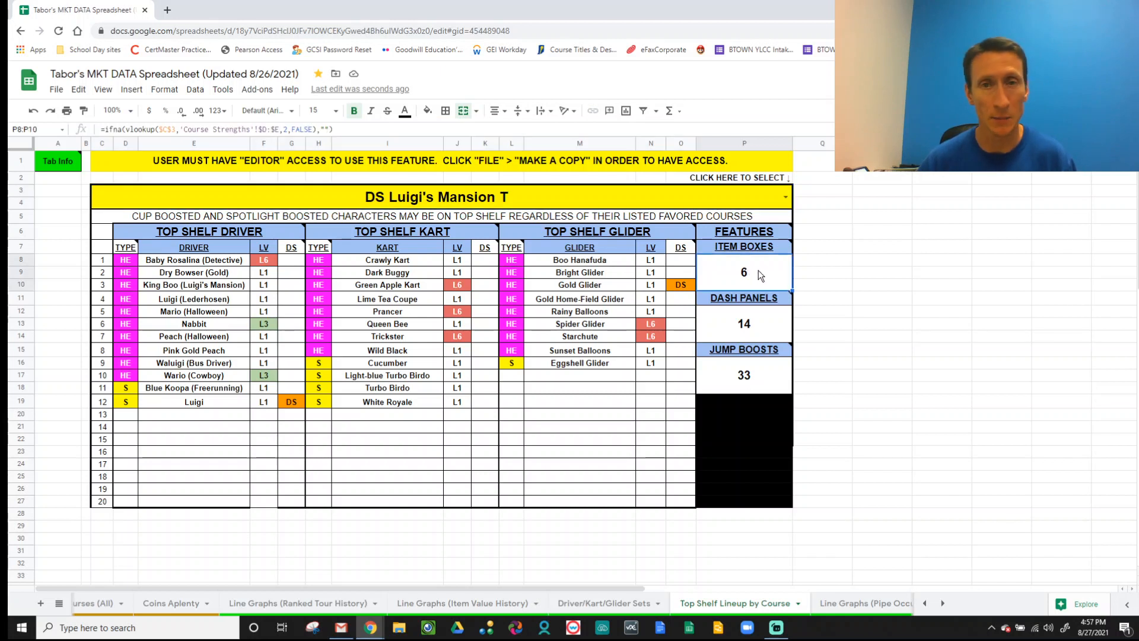
left_click(742, 332)
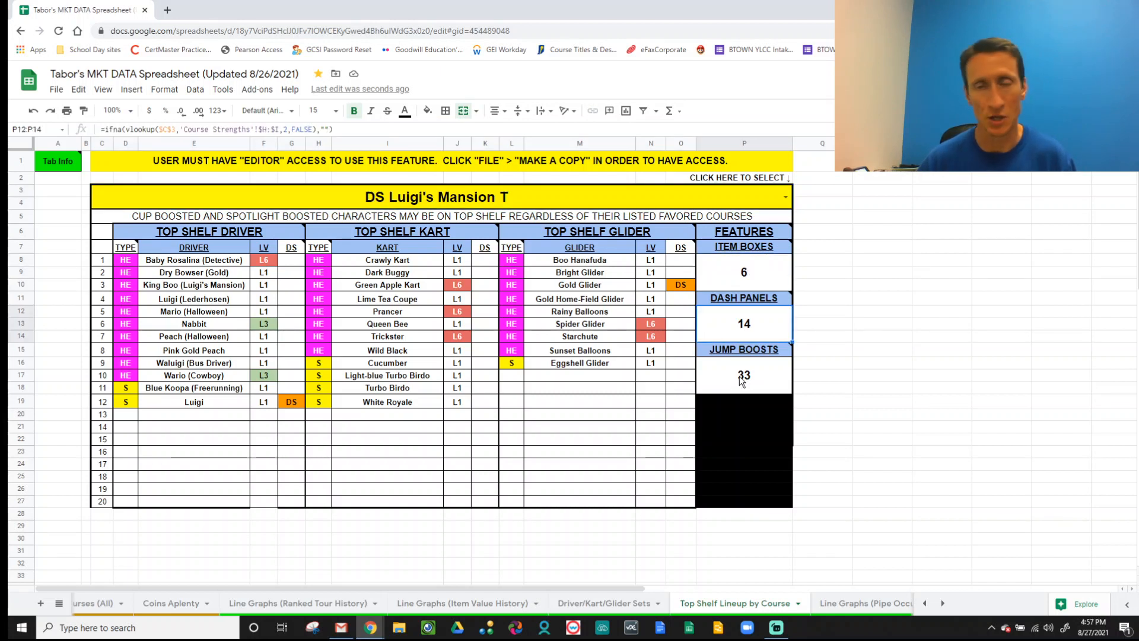
left_click(790, 357)
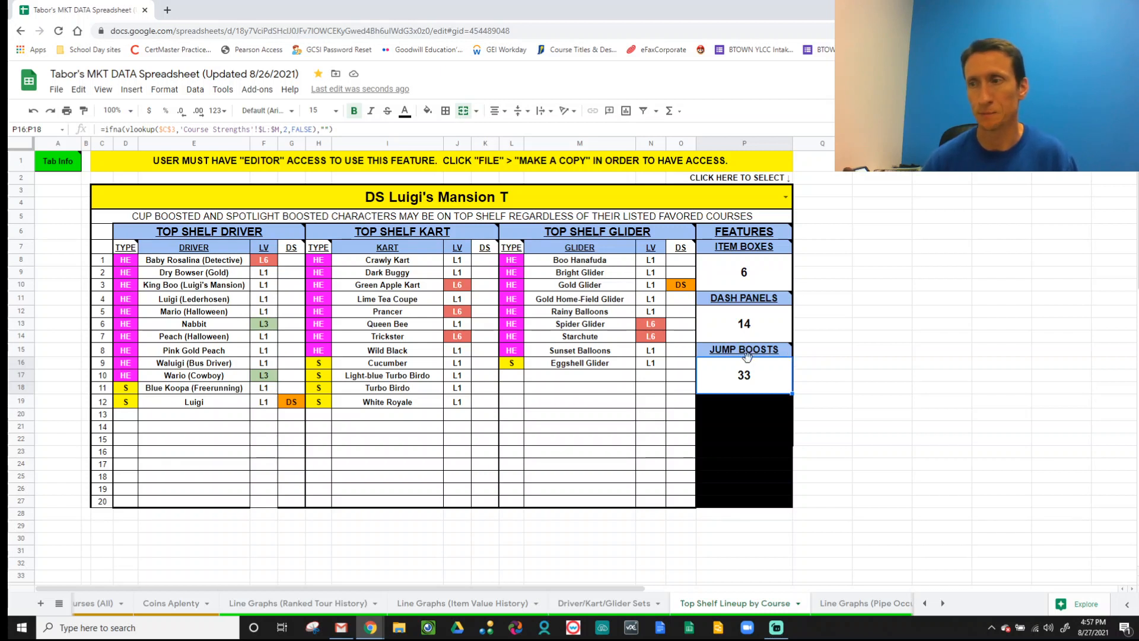
- Open the Line Graphs (Pipe Occurence) sheet and choose Mario (Hakama) as the driver to graph his pipe percentages
scroll(753, 603, "right", 3)
key("ctrl+Page_Down")
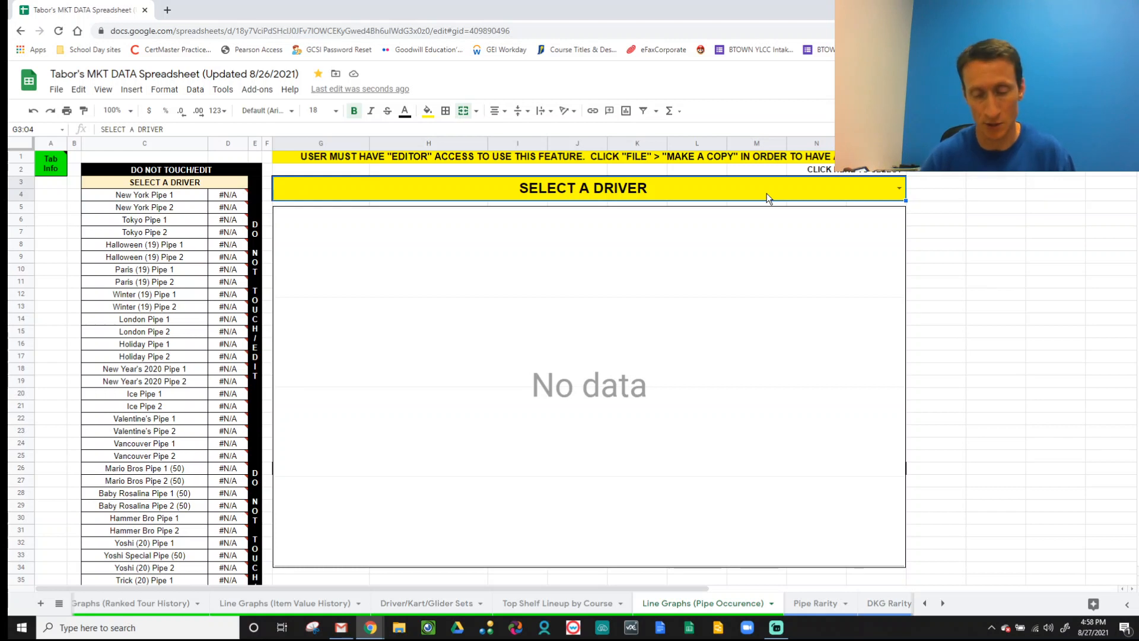
type("ha")
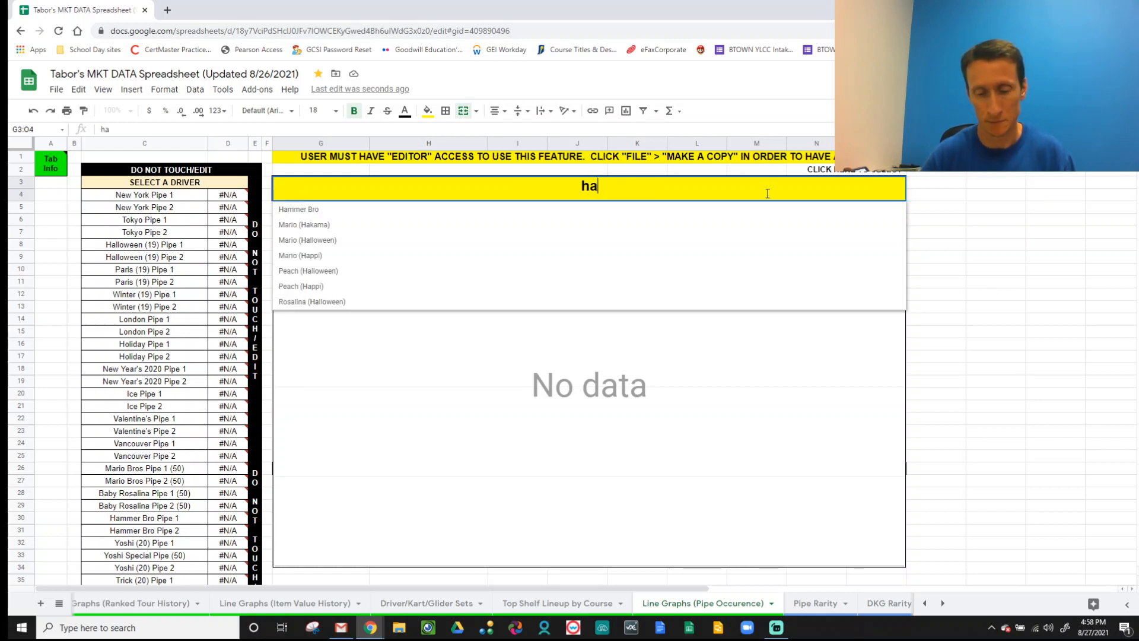
type("kam")
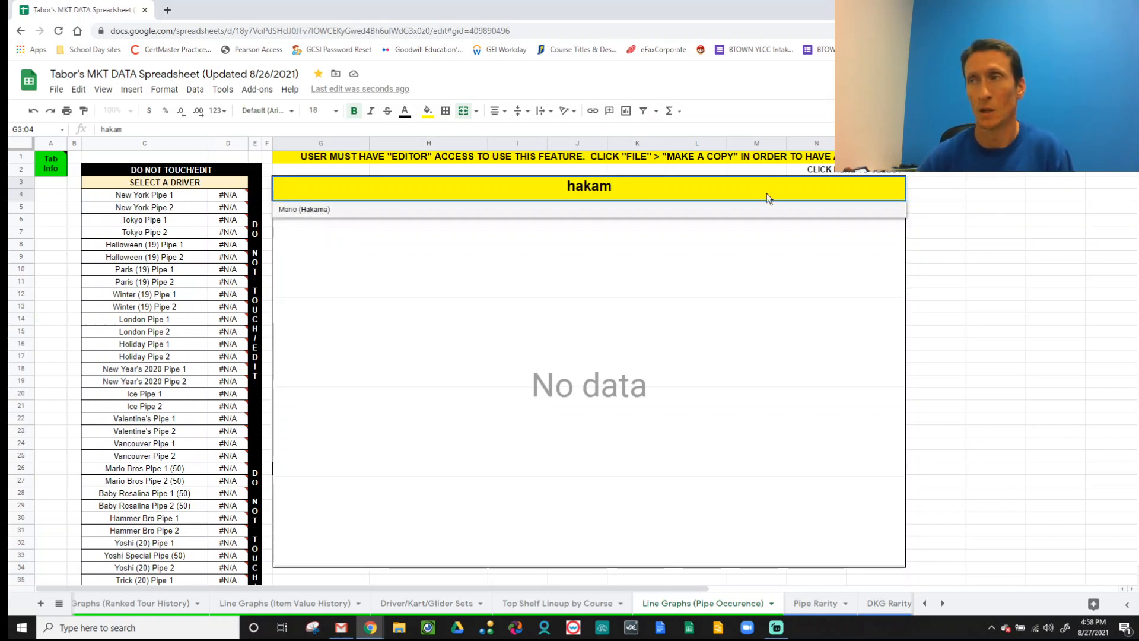
key("Return")
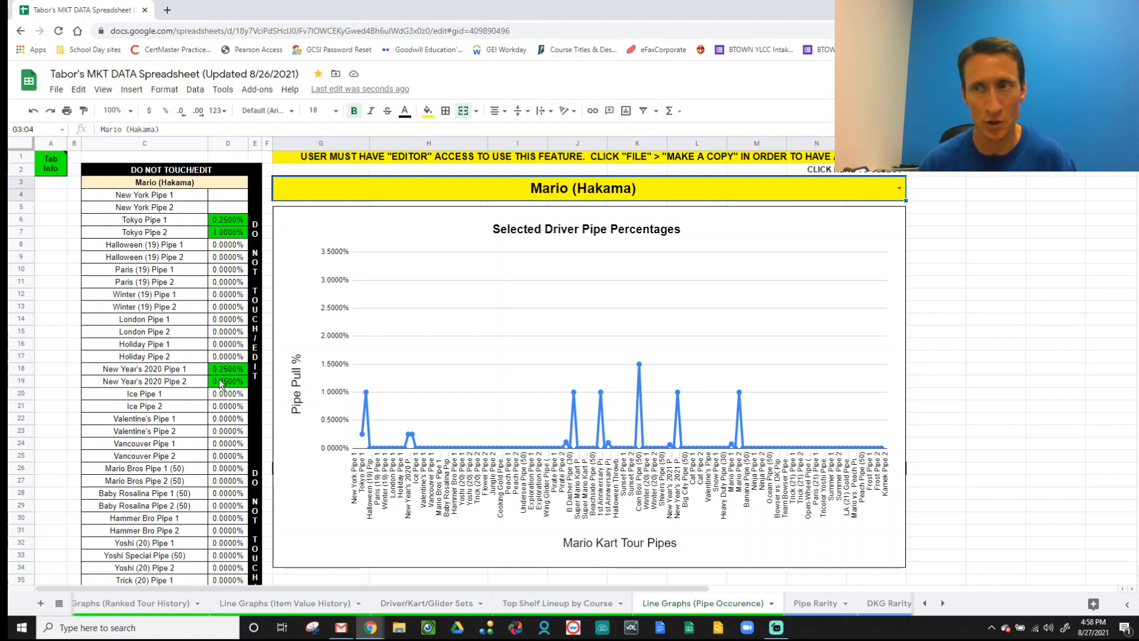
- Examine the list of pipe percentages for Mario (Hakama) from the New York pipes through the 2021 pipes, including the highlighted values
scroll(237, 418, "down", 3)
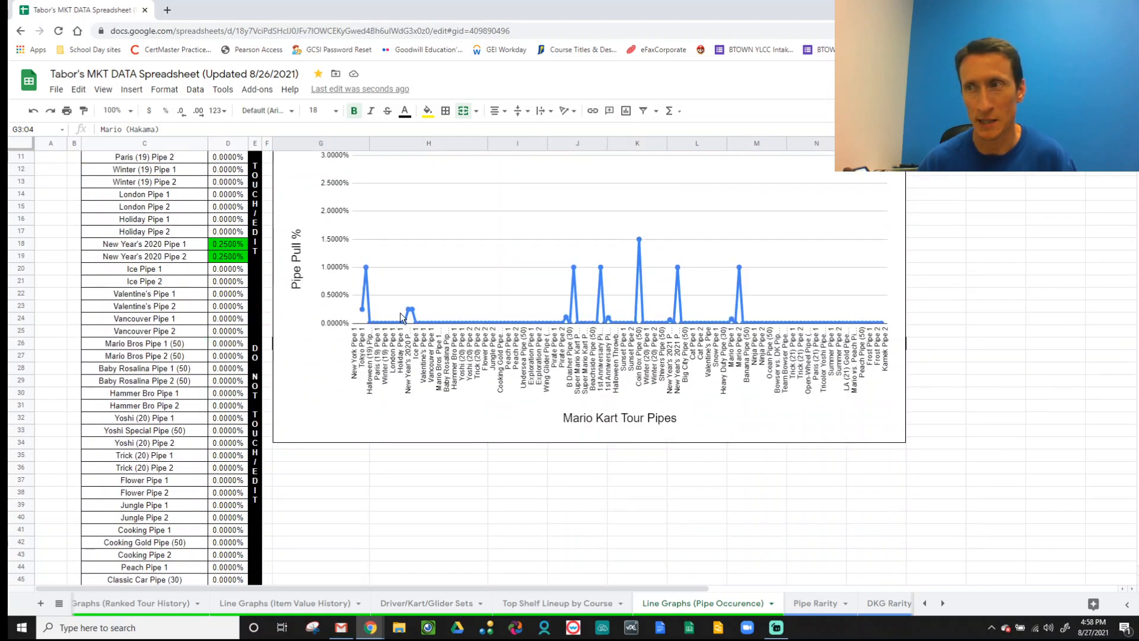
scroll(196, 370, "down", 8)
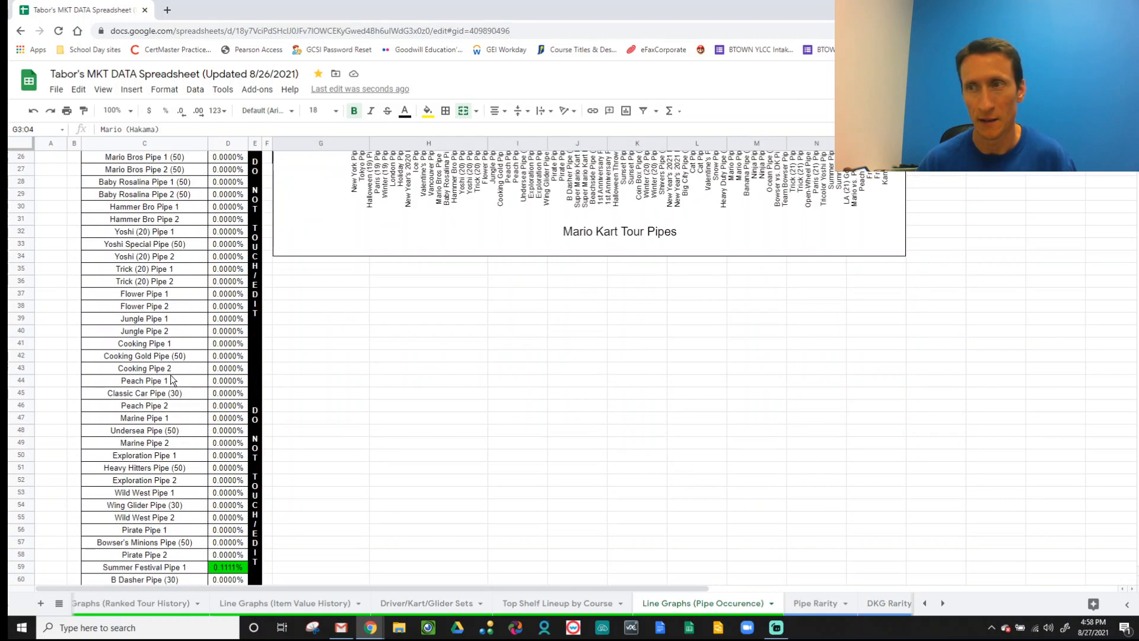
scroll(196, 371, "down", 2)
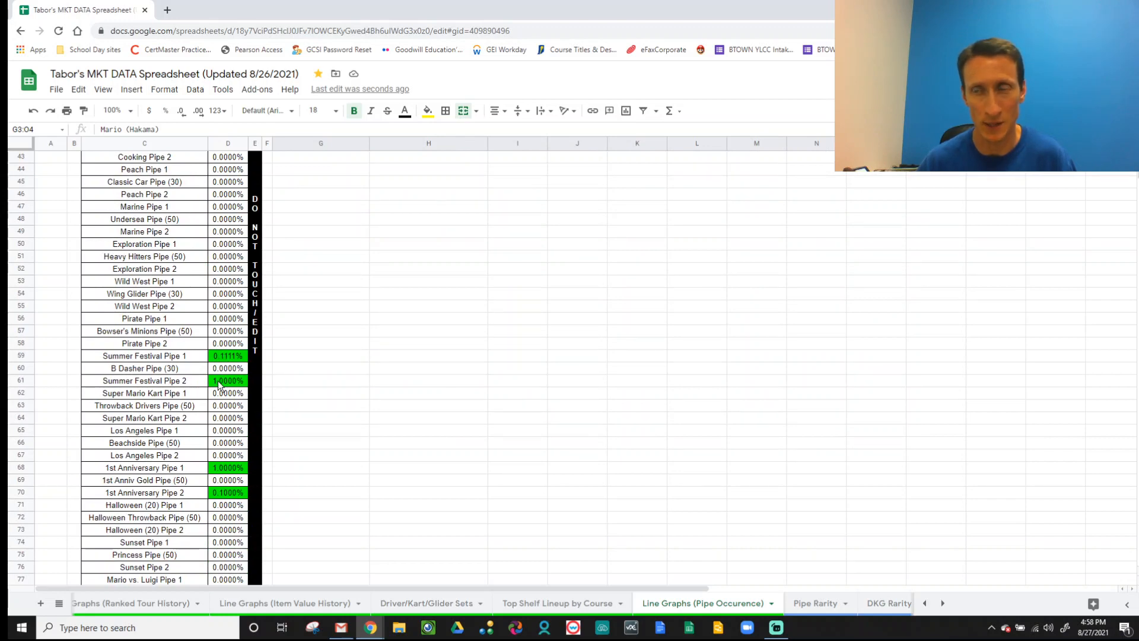
scroll(211, 394, "down", 2)
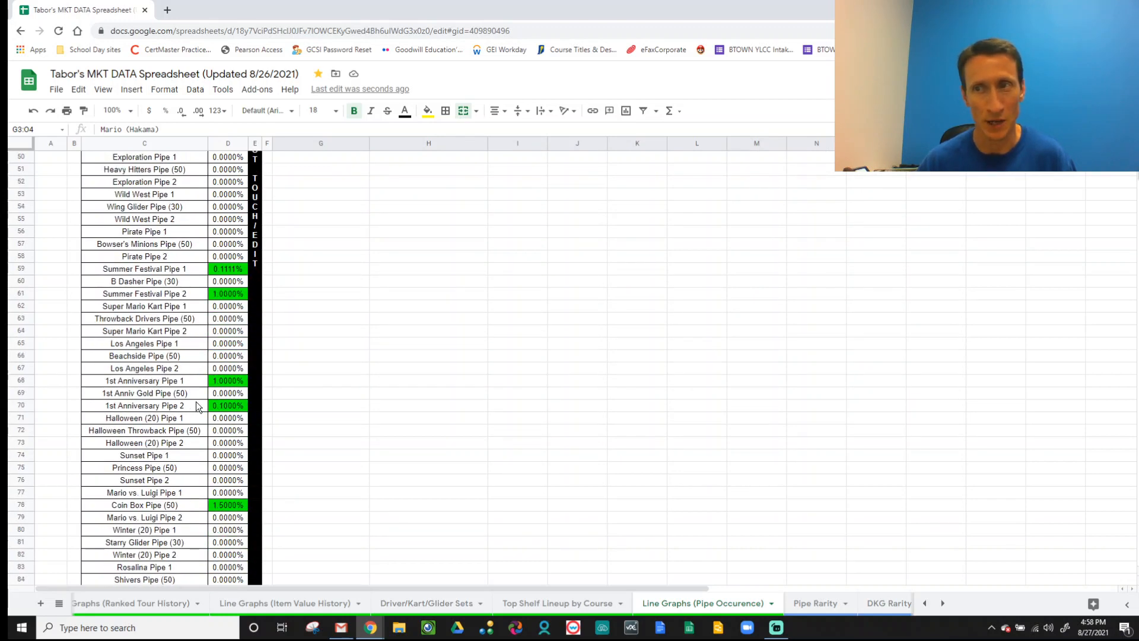
scroll(188, 403, "down", 2)
scroll(189, 404, "down", 2)
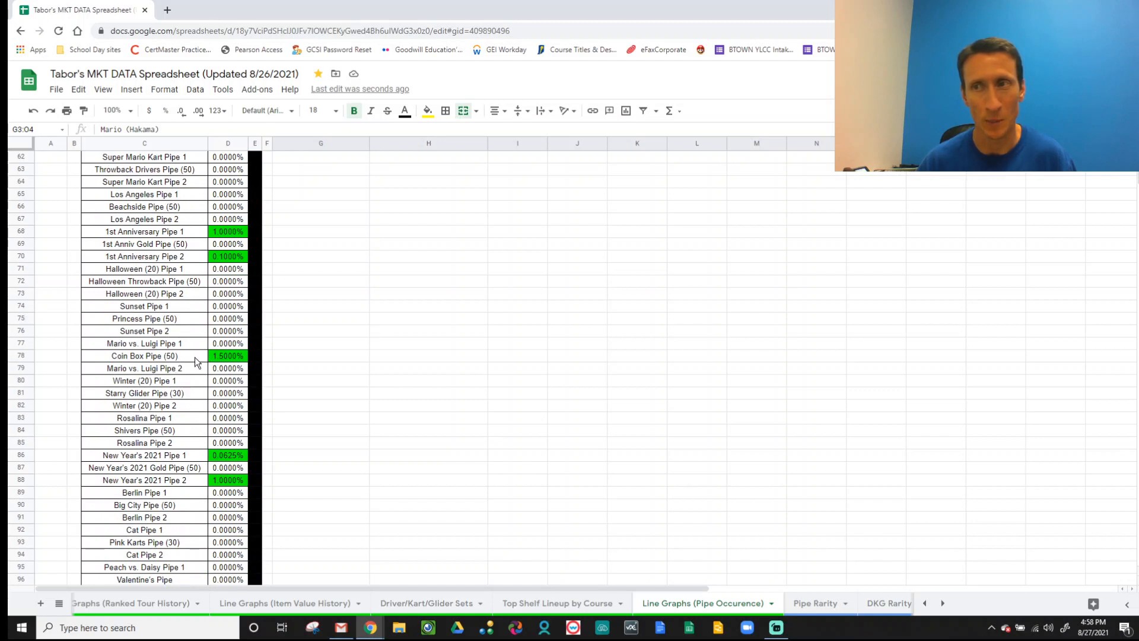
scroll(196, 363, "down", 2)
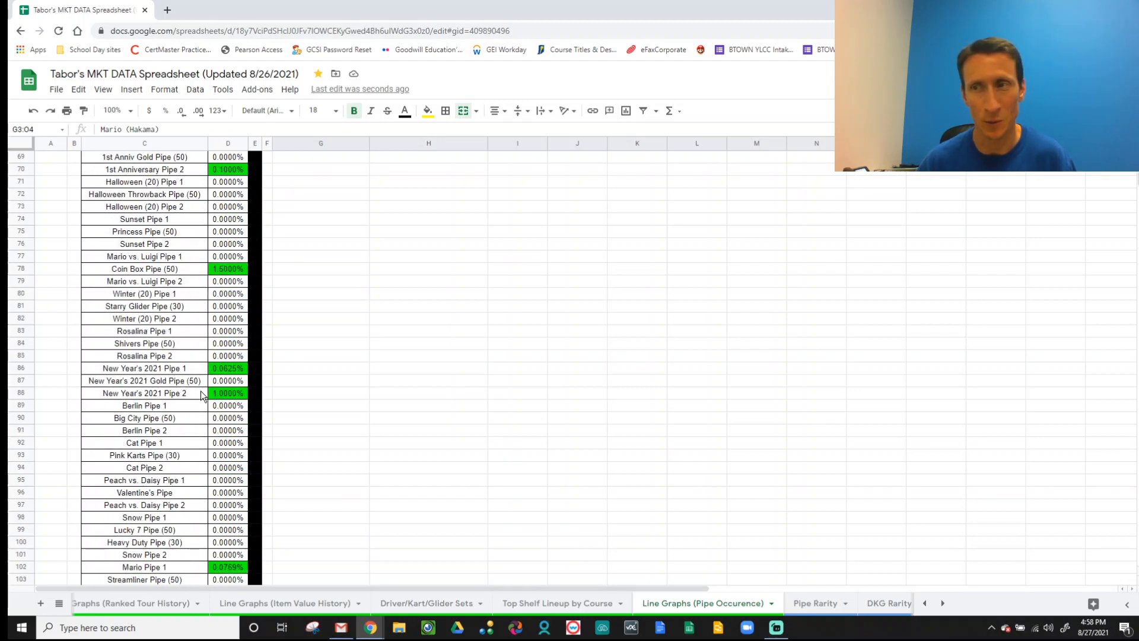
scroll(199, 397, "down", 2)
scroll(199, 396, "down", 3)
scroll(191, 389, "down", 1)
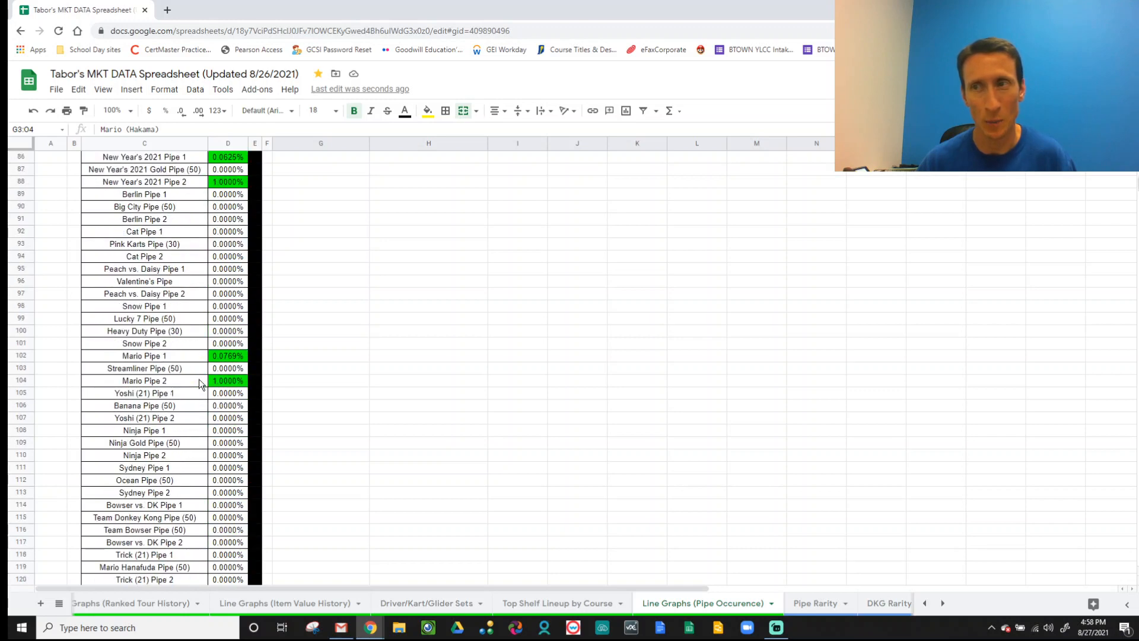
scroll(190, 385, "down", 6)
scroll(190, 385, "down", 5)
scroll(574, 332, "up", 20)
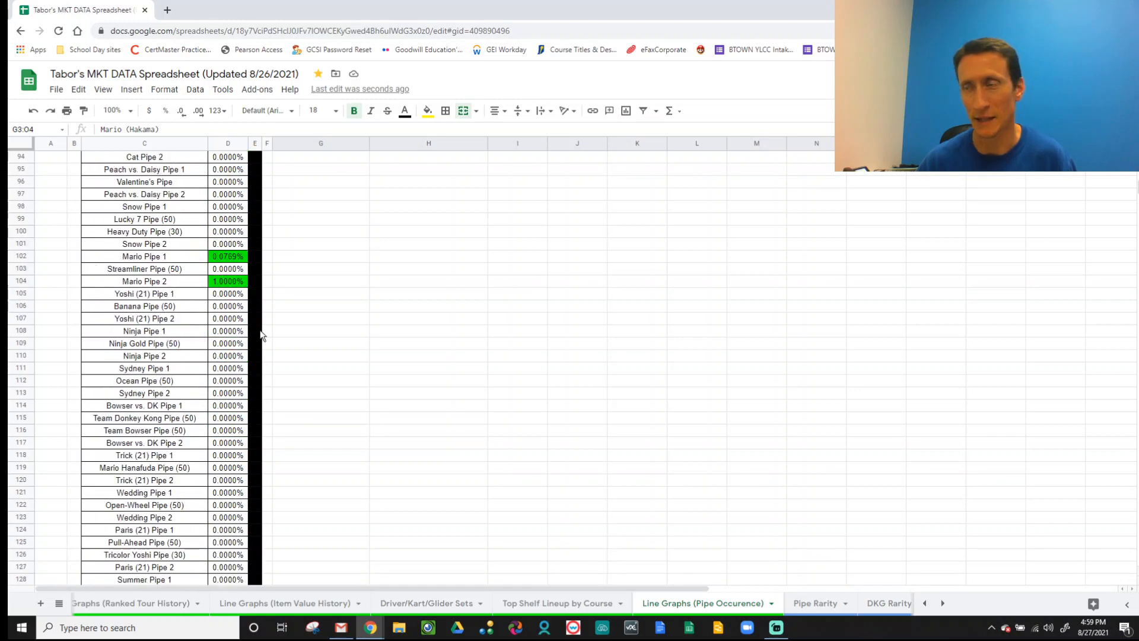
scroll(650, 349, "up", 20)
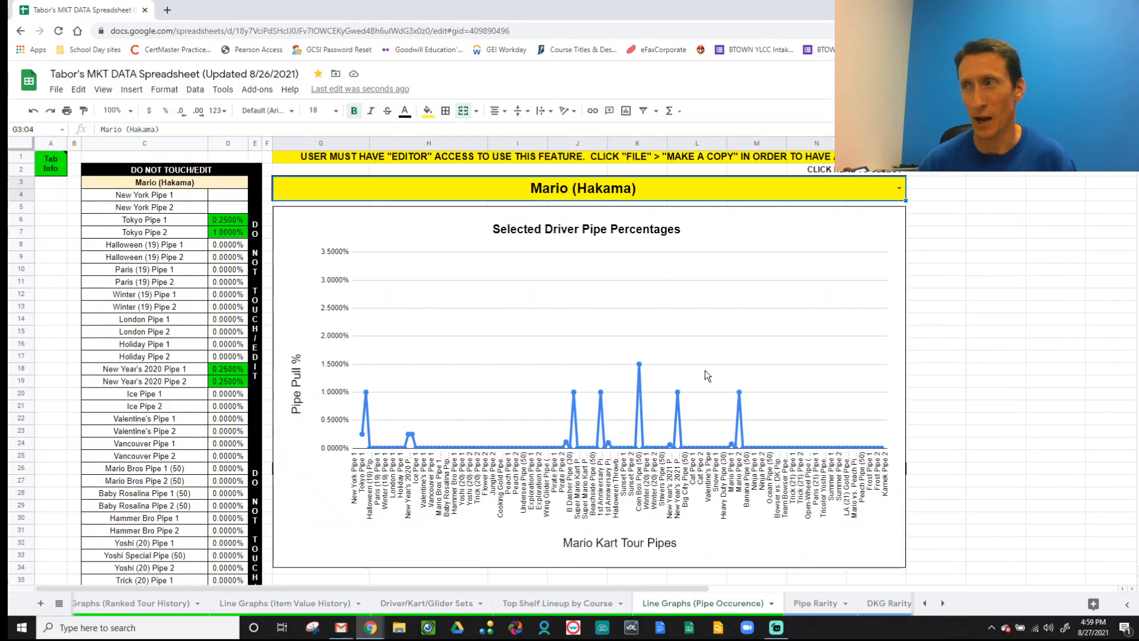
- Inspect the Mario Pipe 2 peak and the neighbouring peak's data point on the Selected Driver Pipe Percentages chart
left_click(739, 392)
mouse_move(739, 393)
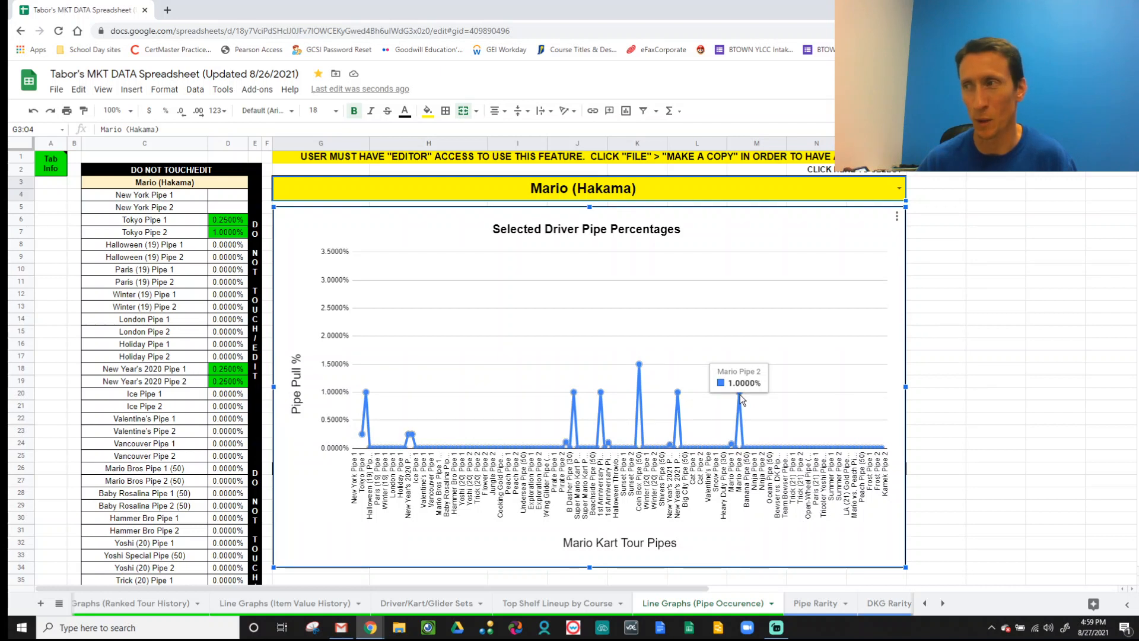
mouse_move(679, 394)
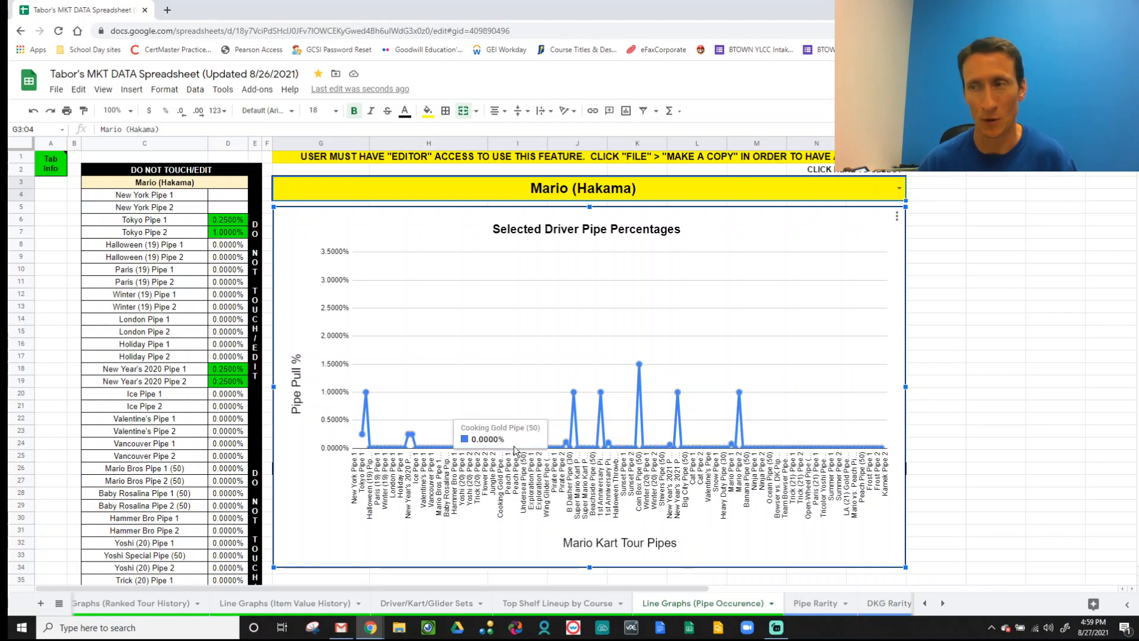
left_click(432, 196)
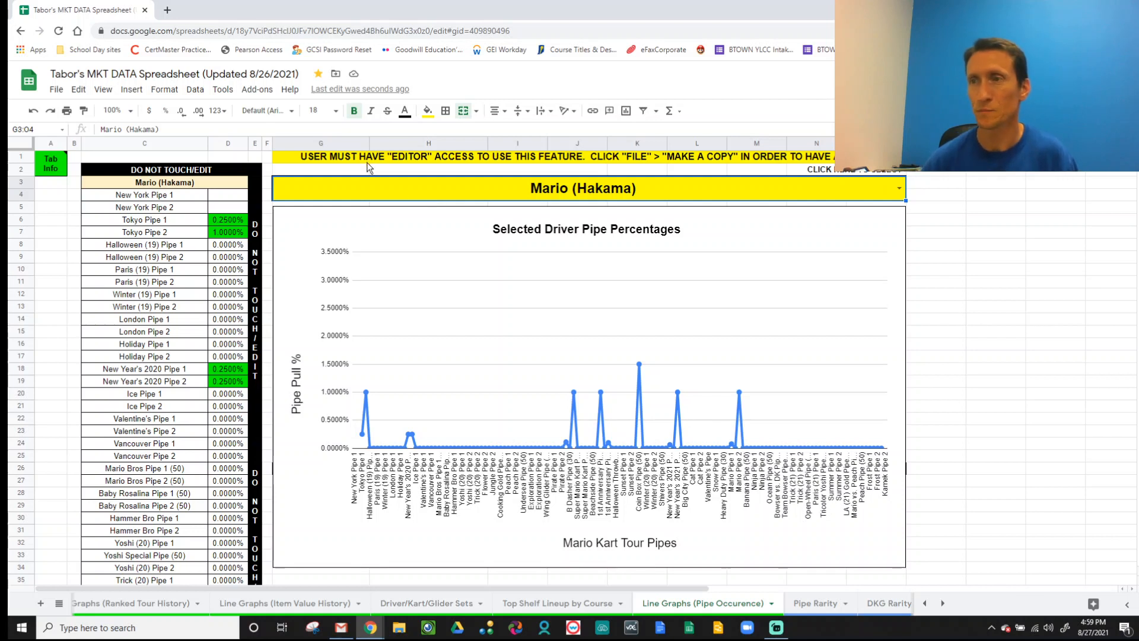
left_click(952, 357)
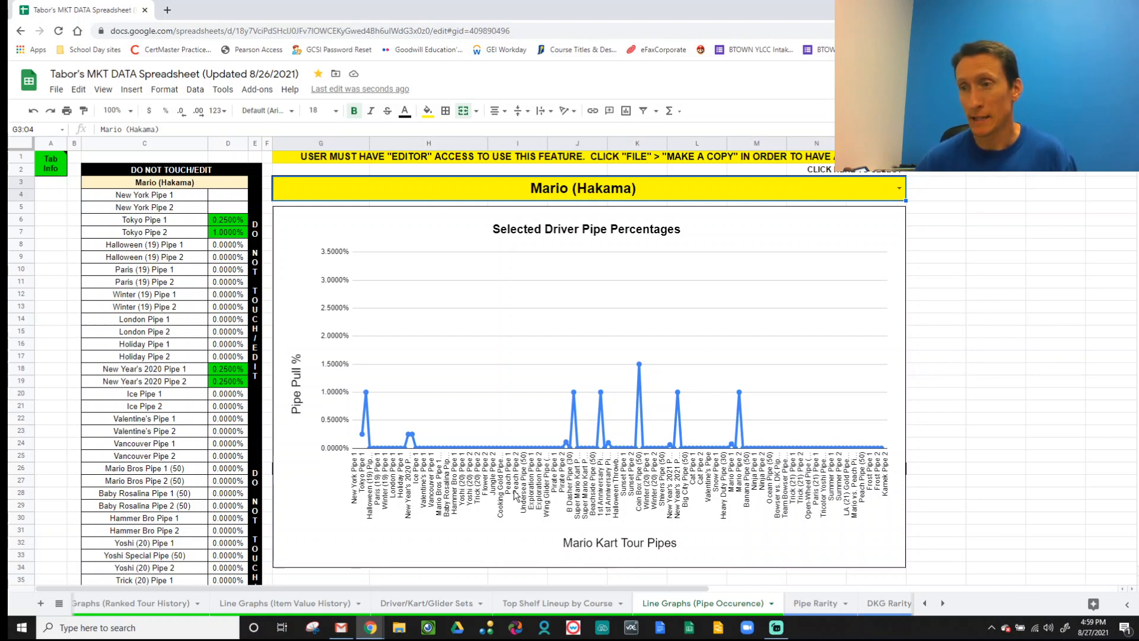
- Return to the Table of Contents sheet to review its list of links to the data sheets
scroll(310, 607, "up", 2)
scroll(311, 607, "up", 5)
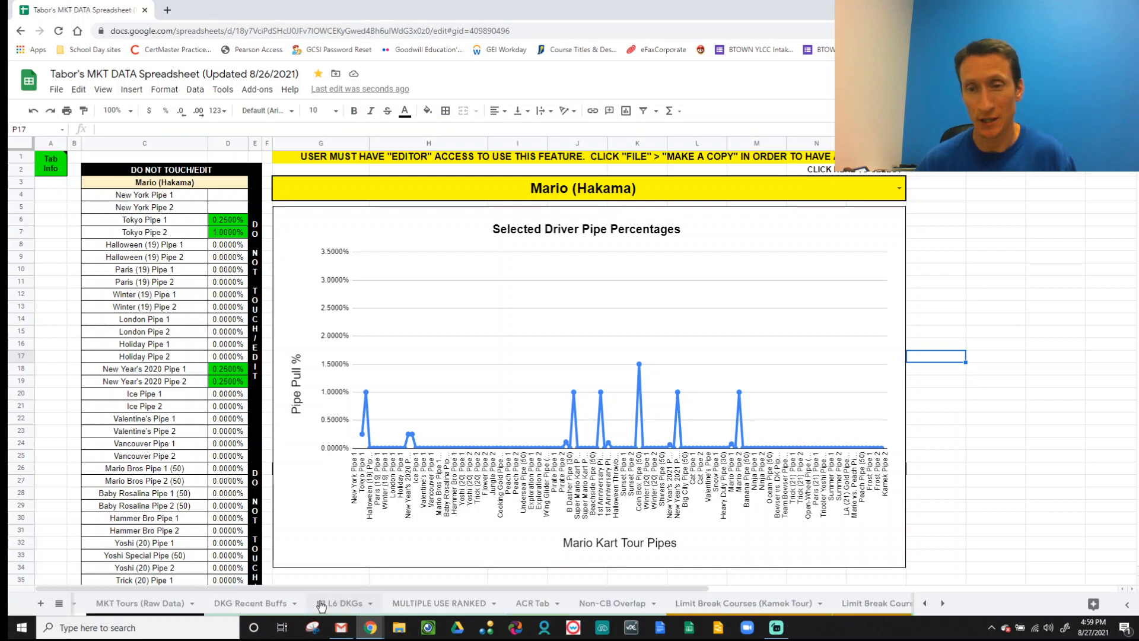
left_click(57, 385)
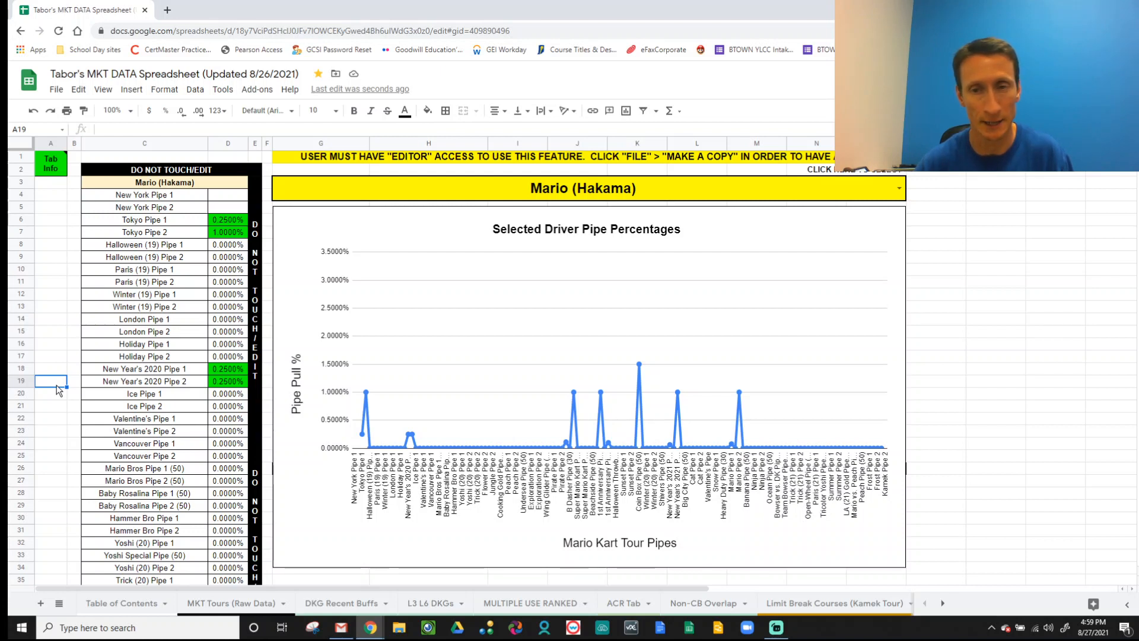
left_click(142, 605)
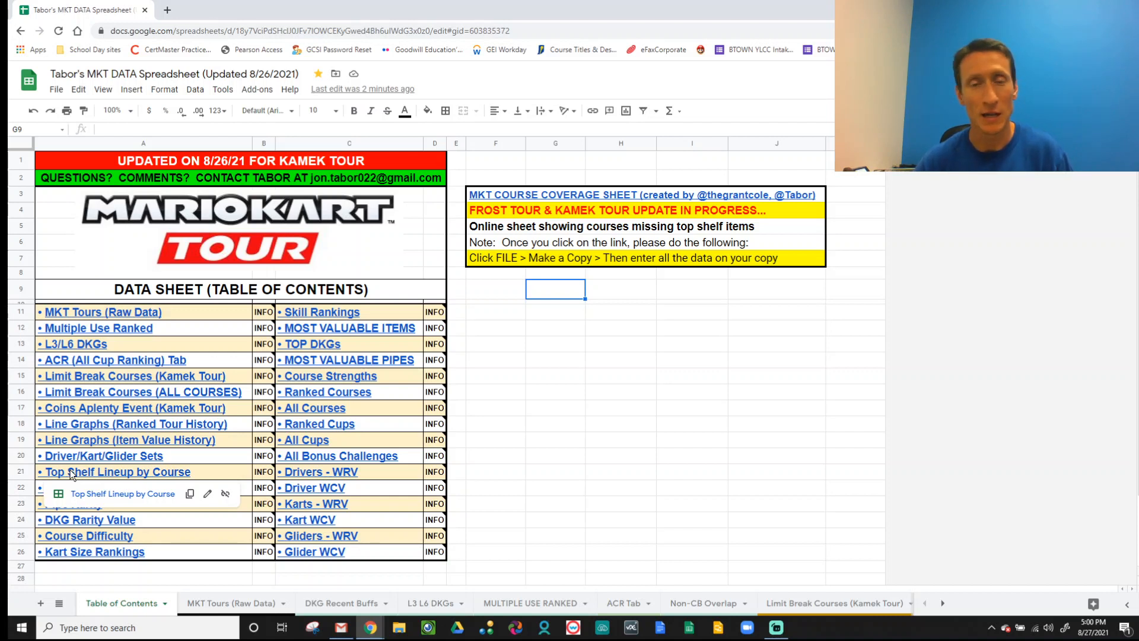
left_click(519, 382)
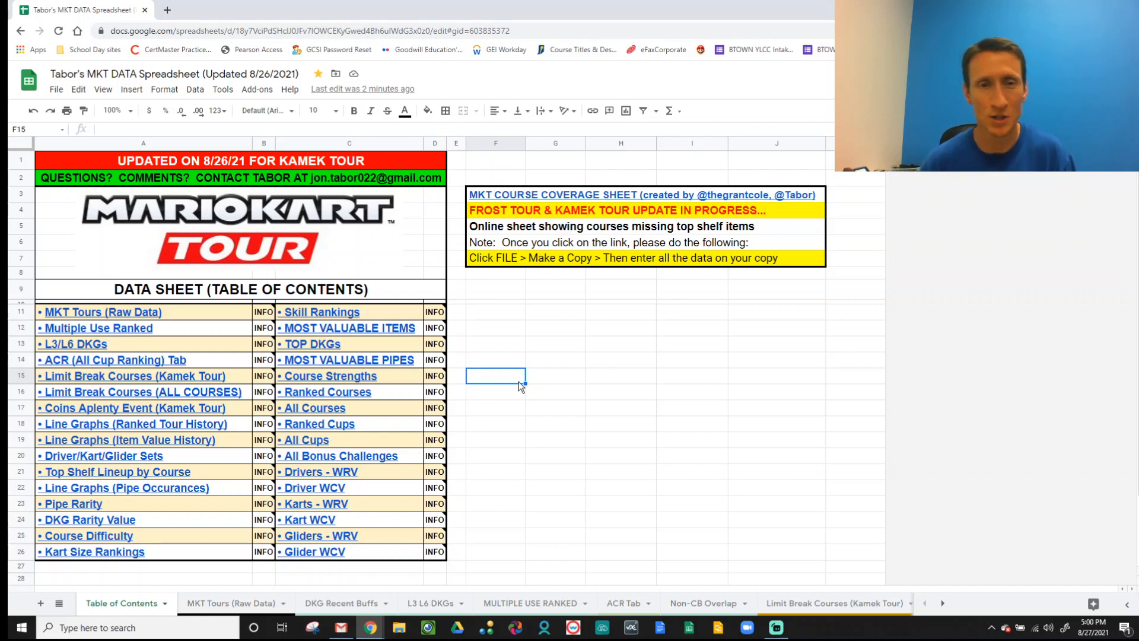
mouse_move(143, 392)
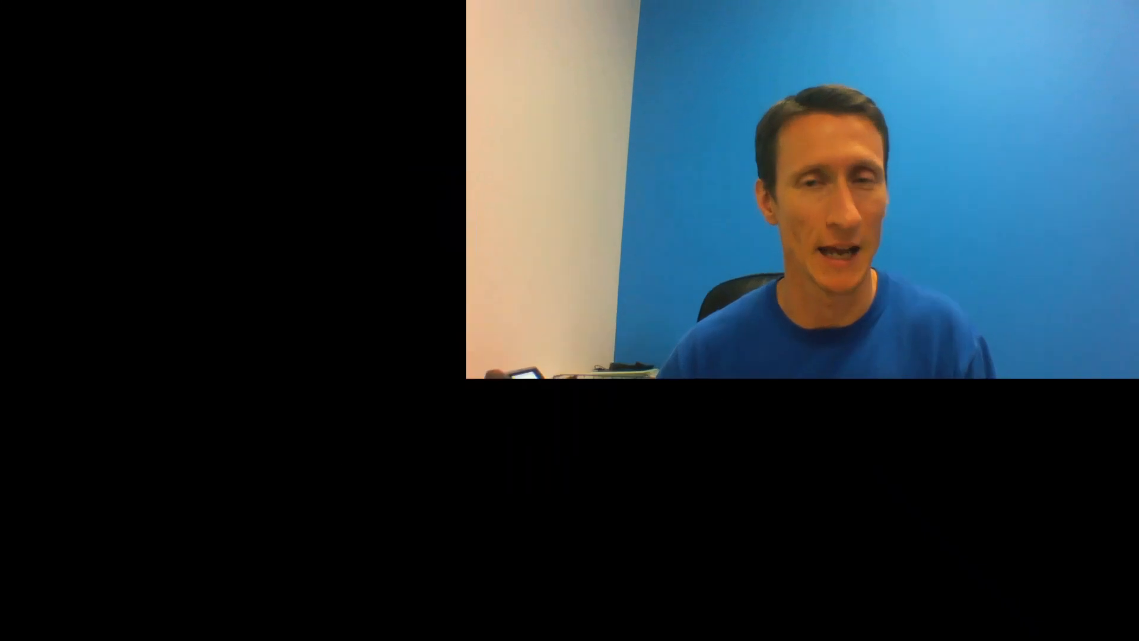